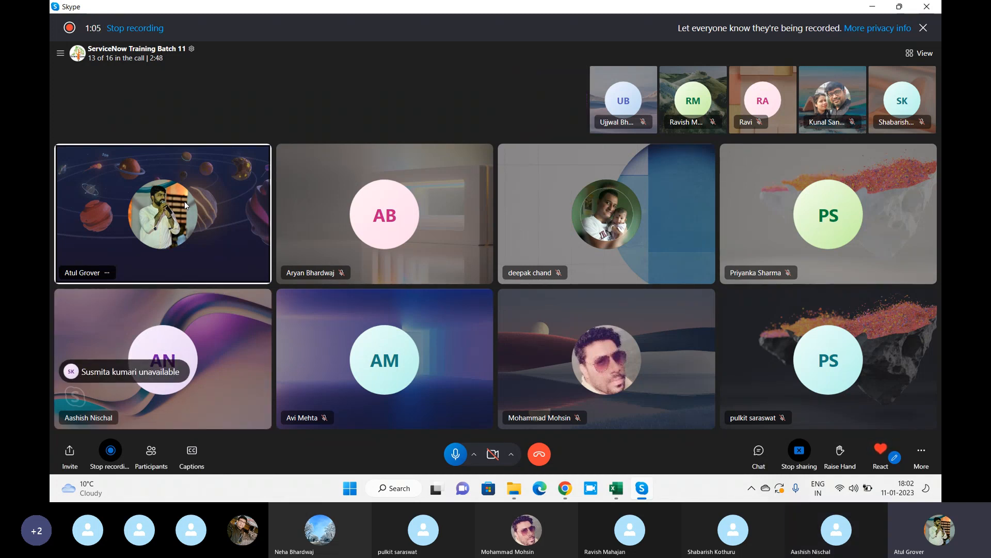
Mute one participant in the Skype call from their tile's menu.
right_click(239, 360)
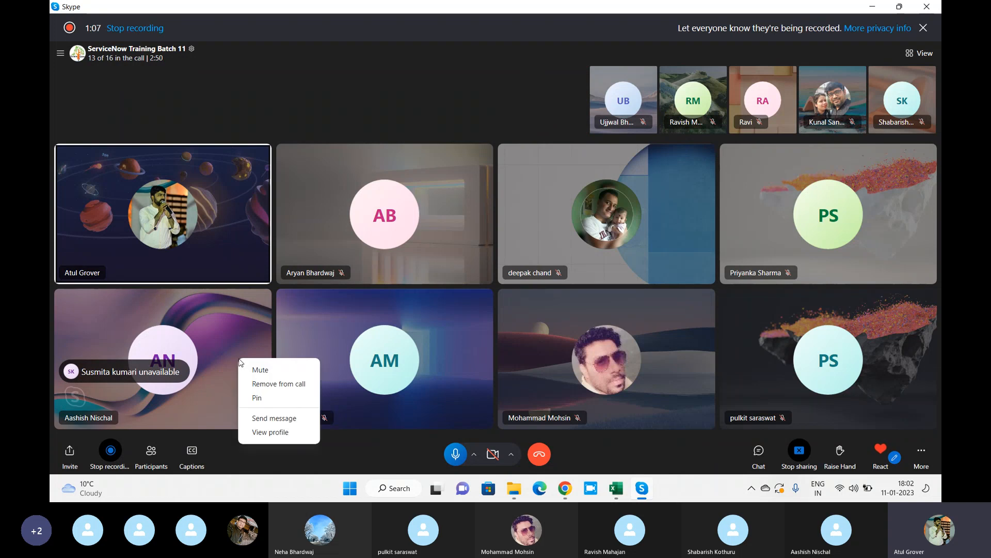
click(248, 364)
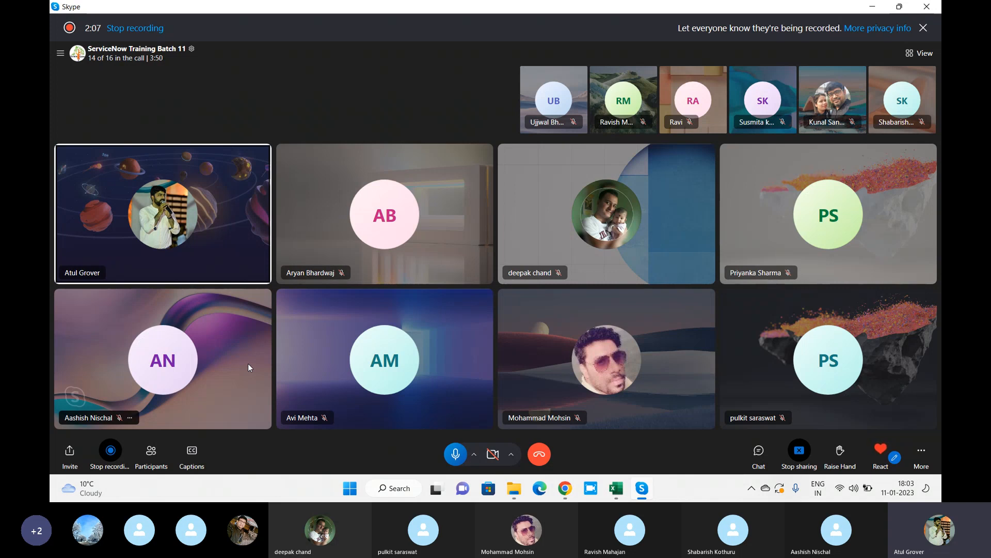
Ring the two contacts missing from the call via the participant list, then close the list.
click(150, 457)
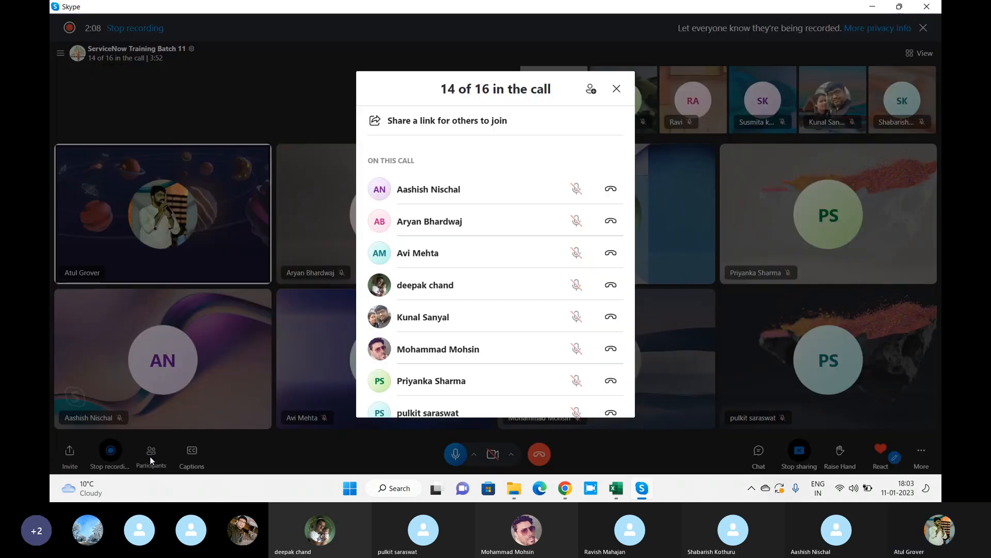
scroll(540, 324, down, 5)
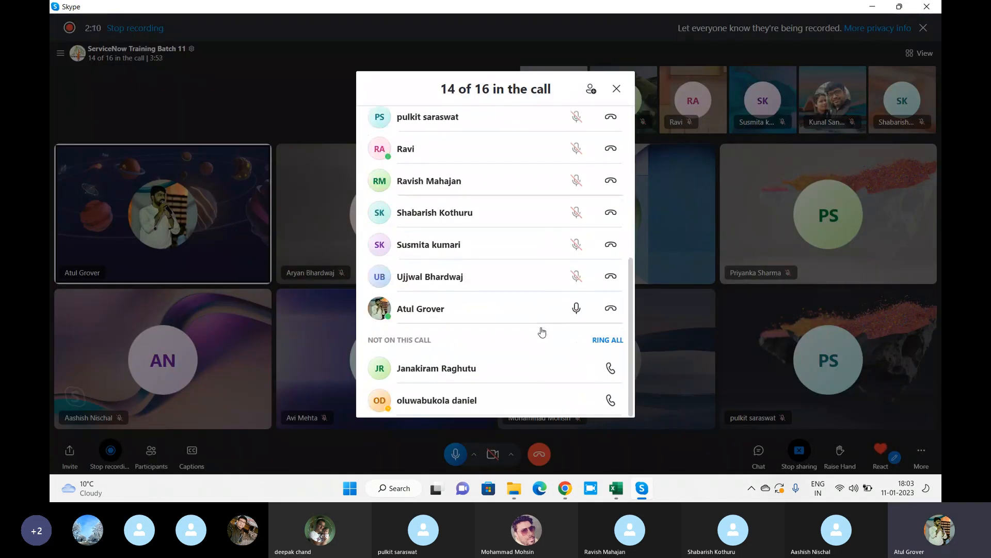
click(610, 368)
click(611, 400)
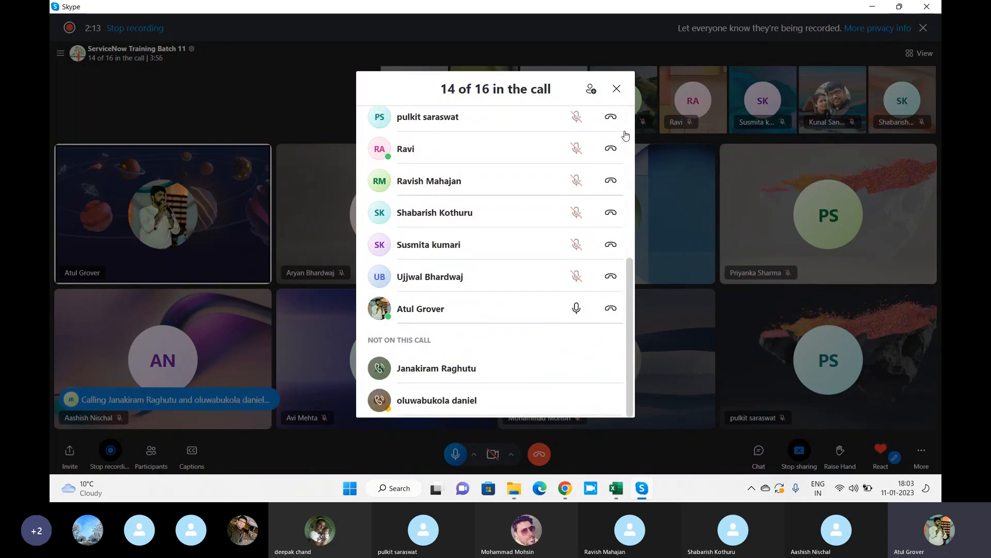
click(616, 92)
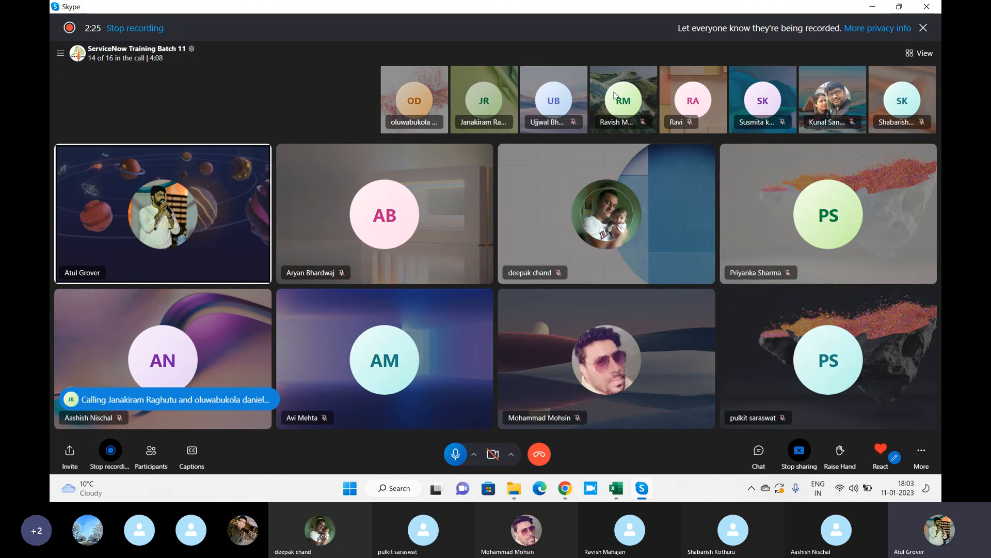
Launch Notepad from Windows search.
key(super)
text(no)
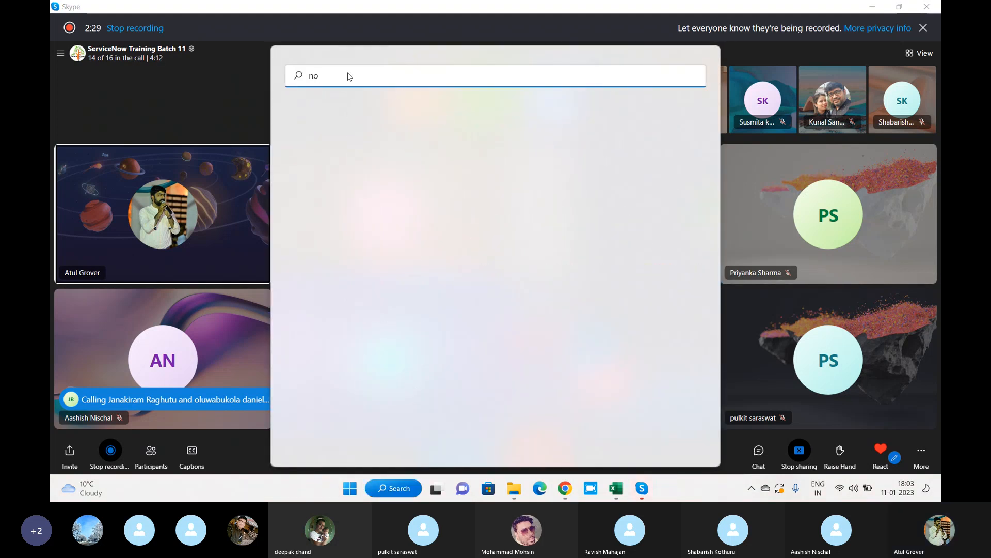
text(tepad)
key(Return)
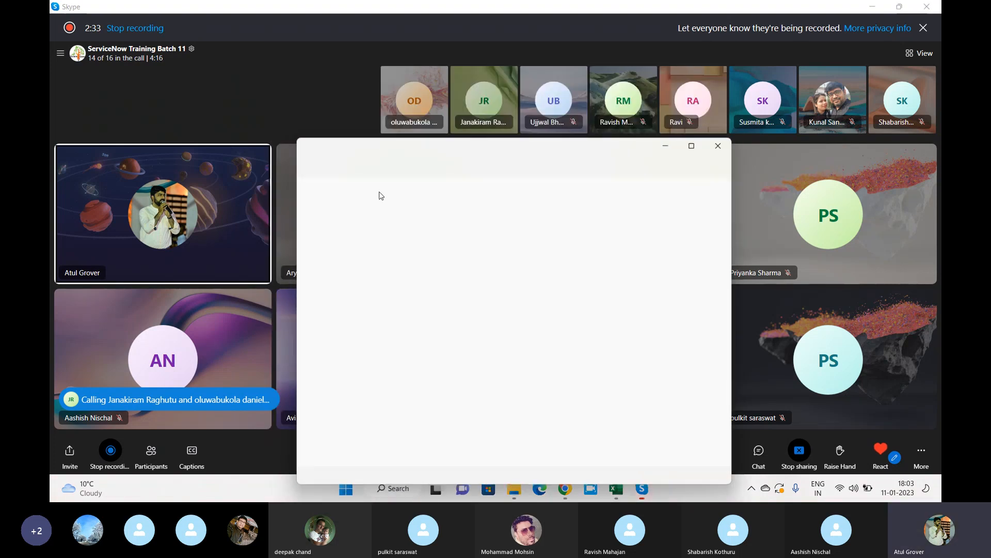
Type the line 'PDI - Personal Dev Instance' into the new note, fixing typos.
text(PDI)
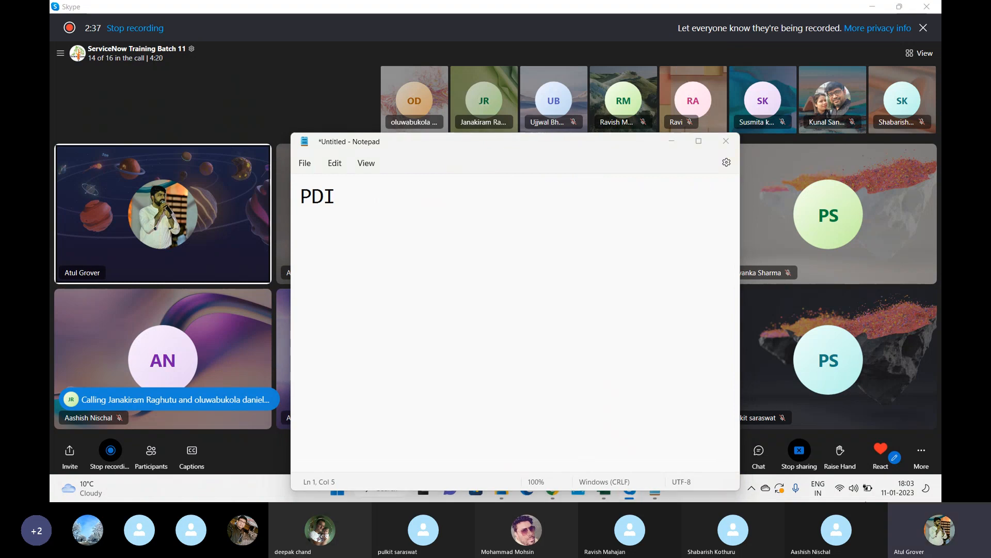
text(  - )
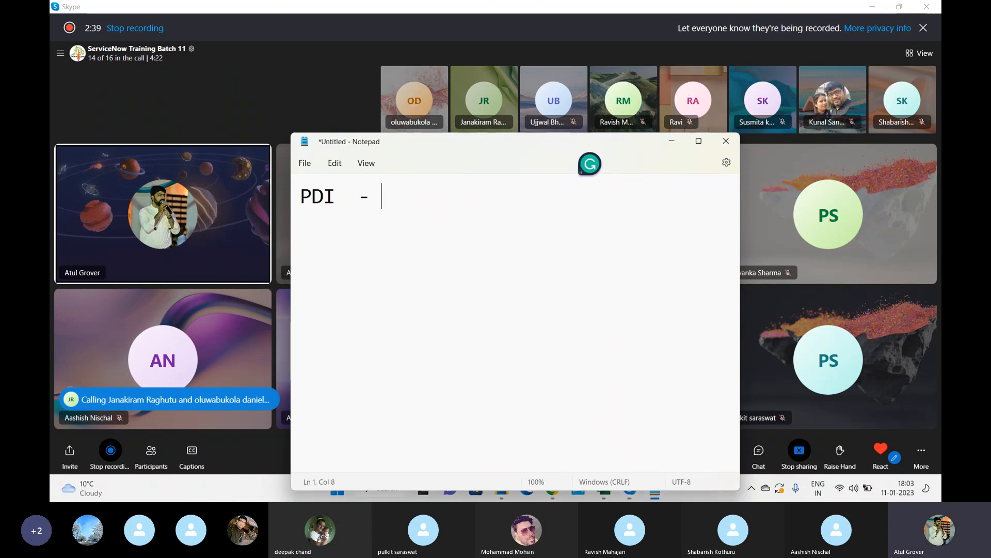
text(Pwrson)
key(BackSpace)
key(BackSpace)
key(BackSpace)
key(BackSpace)
key(BackSpace)
key(BackSpace)
text(Person)
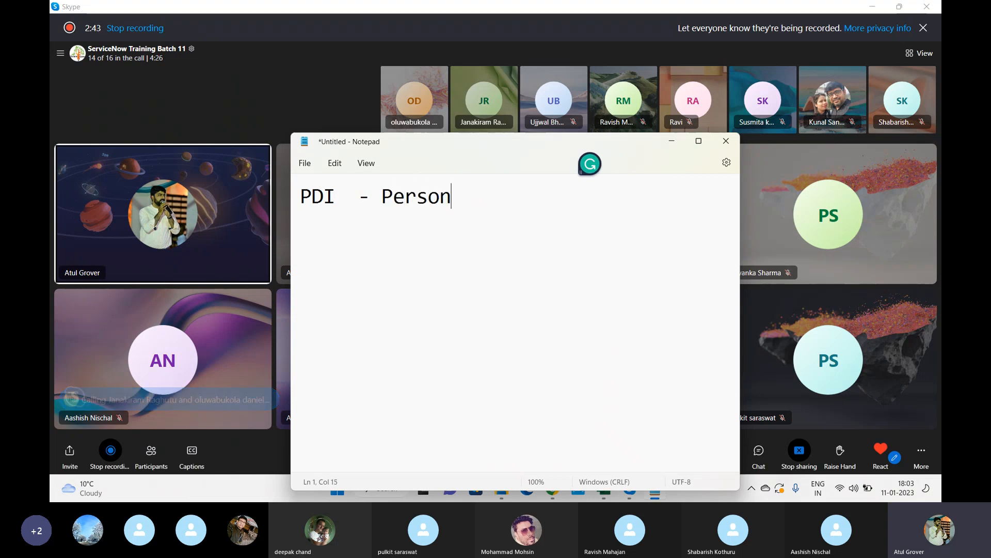
text(al Deve)
key(BackSpace)
text(Insran)
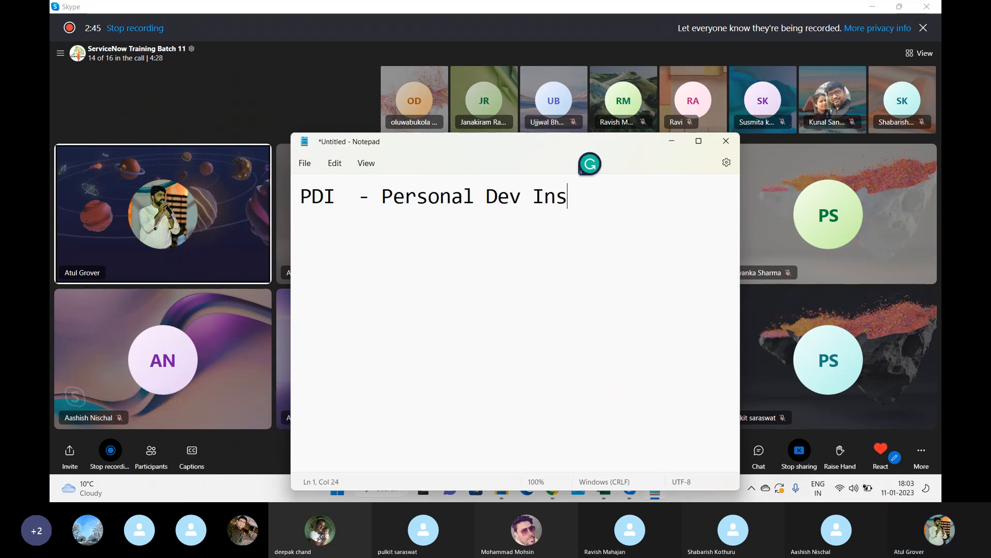
key(BackSpace)
key(BackSpace)
key(BackSpace)
text(tance)
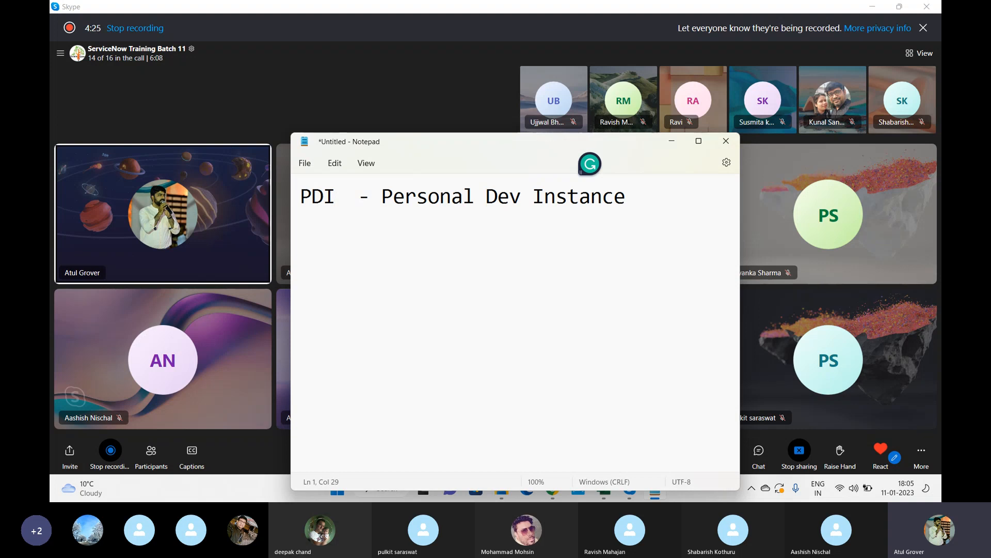
Minimize Notepad to bring the Skype call grid back.
click(672, 140)
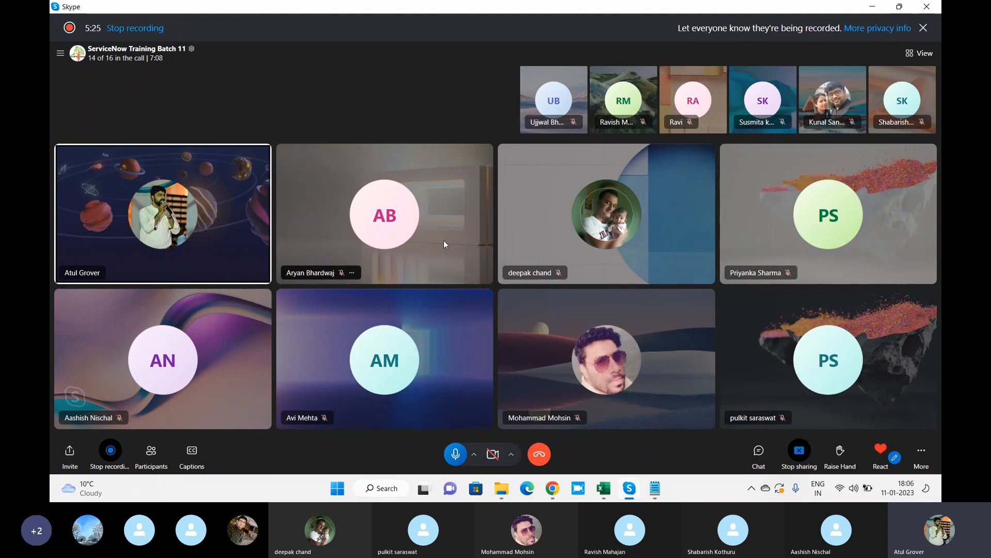
Open developer.servicenow.com in a new Chrome tab and go to its Sign In page.
click(552, 488)
click(207, 9)
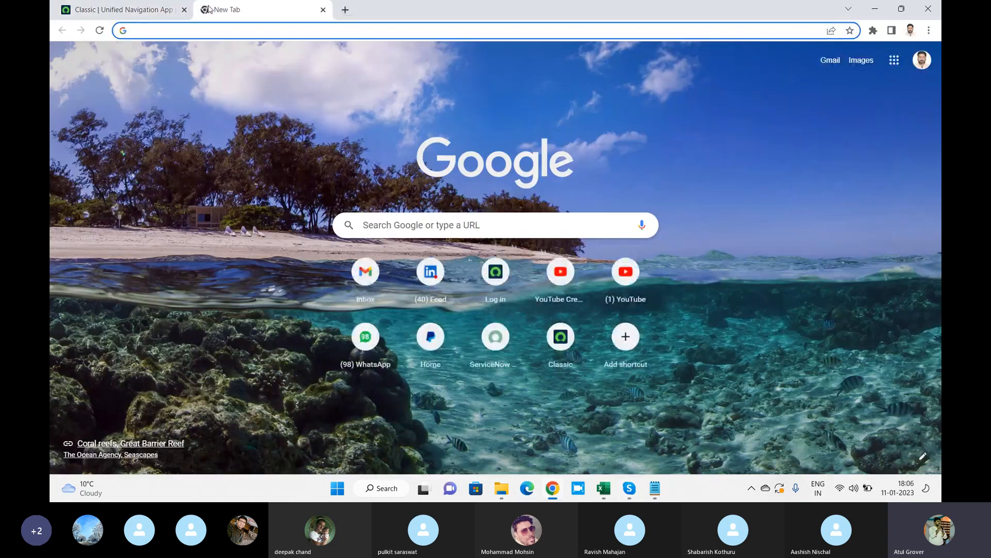
text(developer.servicenow.com/dev.do#!/home)
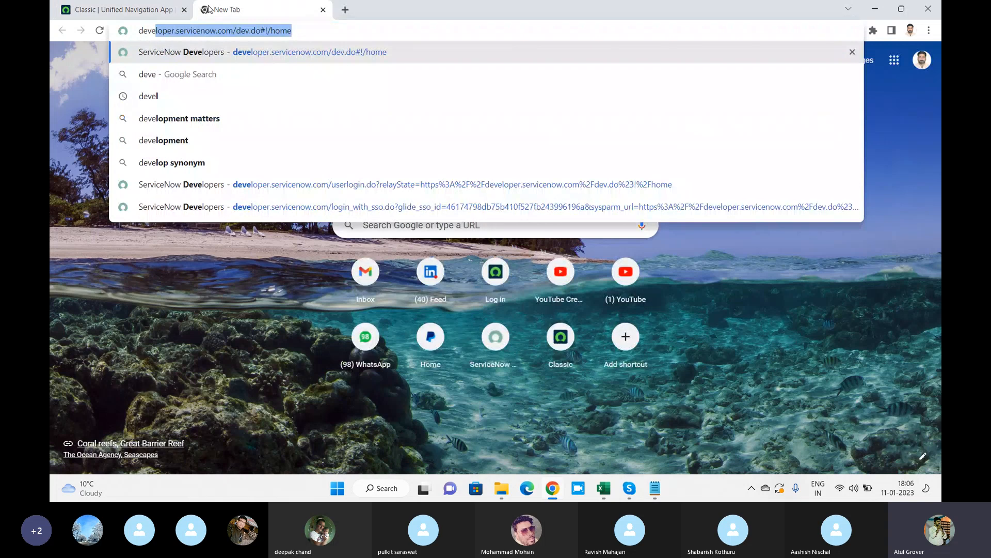
key(Return)
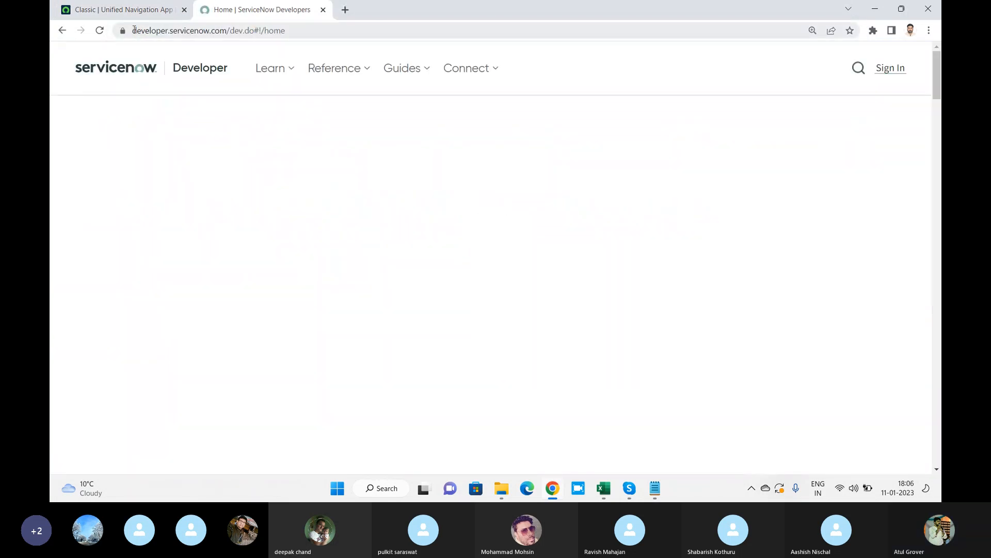
click(134, 30)
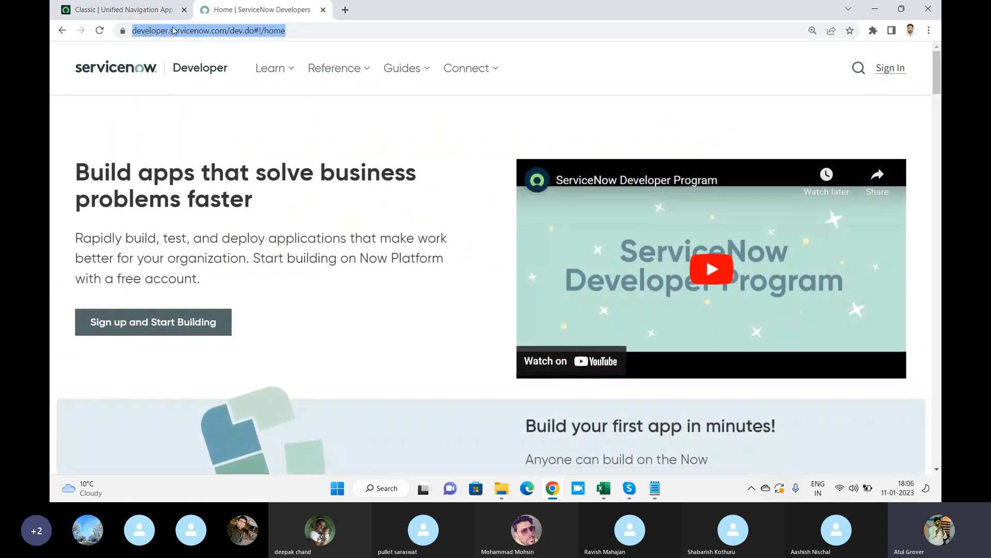
click(899, 77)
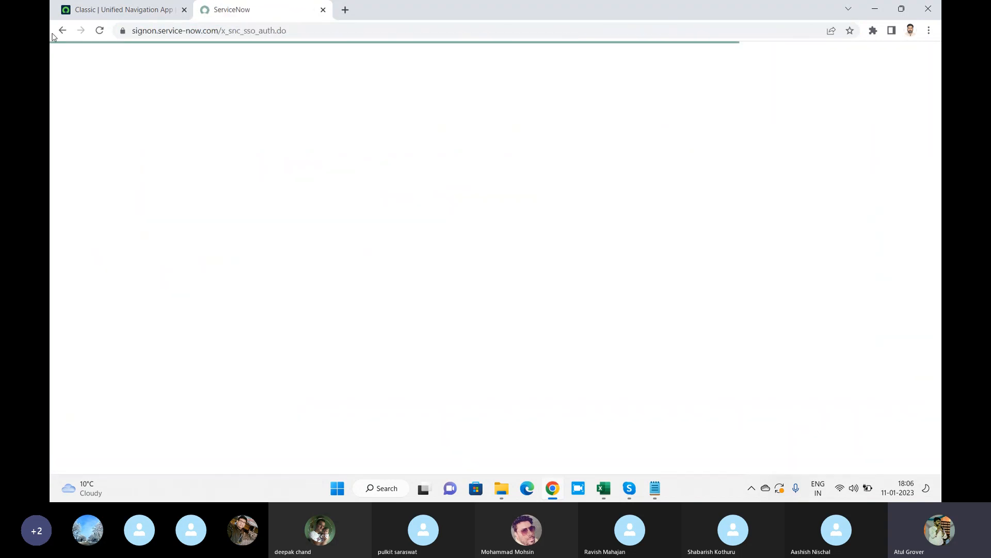
click(65, 35)
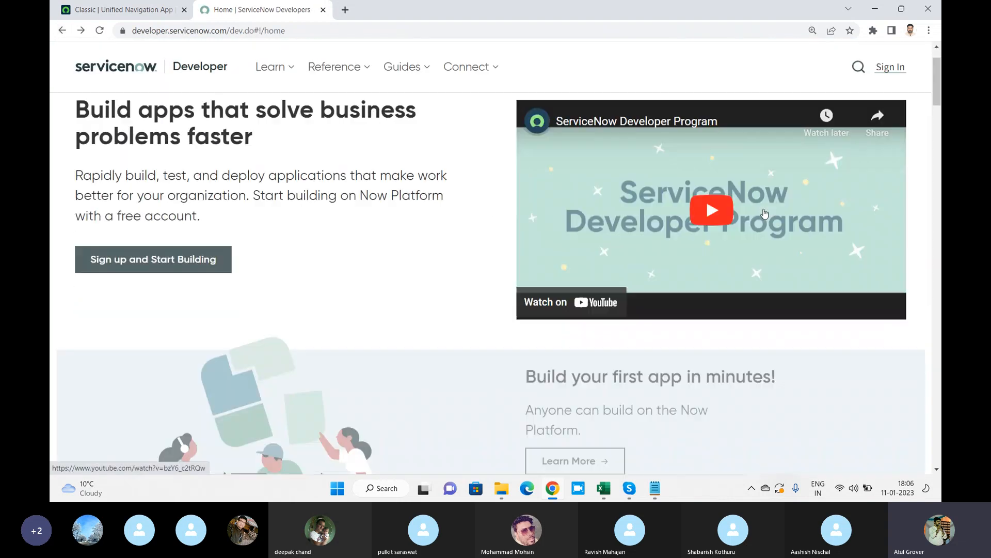
scroll(764, 213, down, 7)
scroll(856, 156, up, 6)
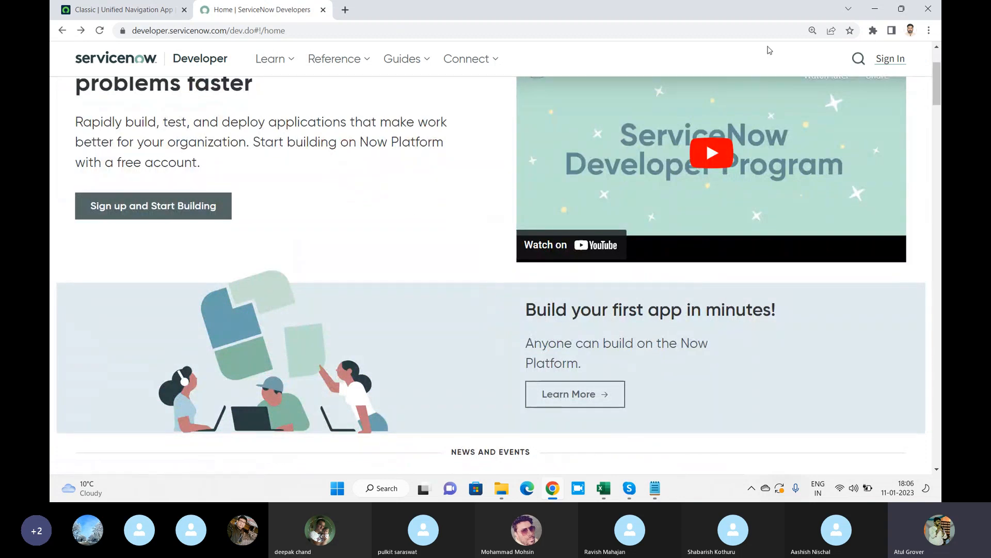
click(888, 67)
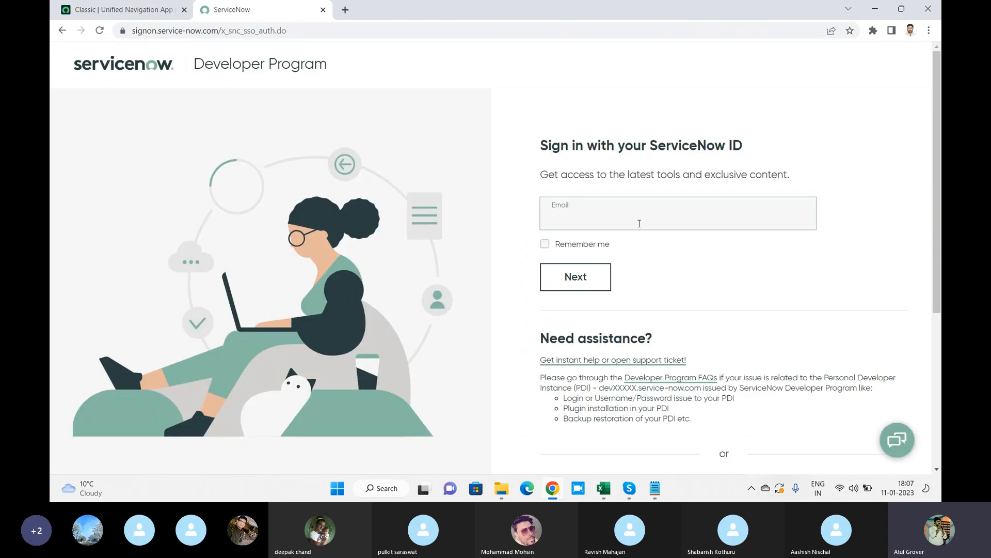
Sign in to the Developer Portal with the account e-mail and password.
drag(660, 220, 491, 208)
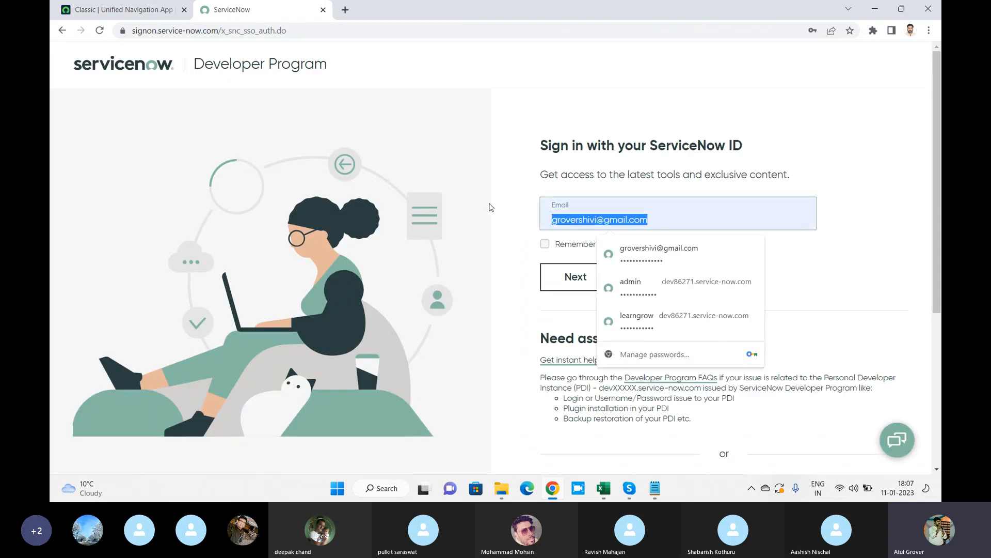
text(atul.)
click(646, 248)
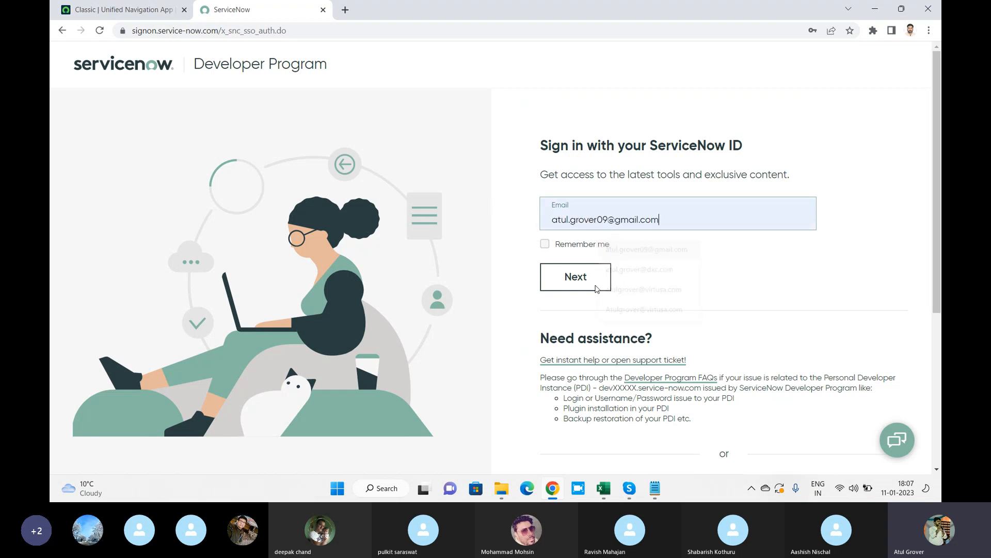
click(589, 285)
click(593, 251)
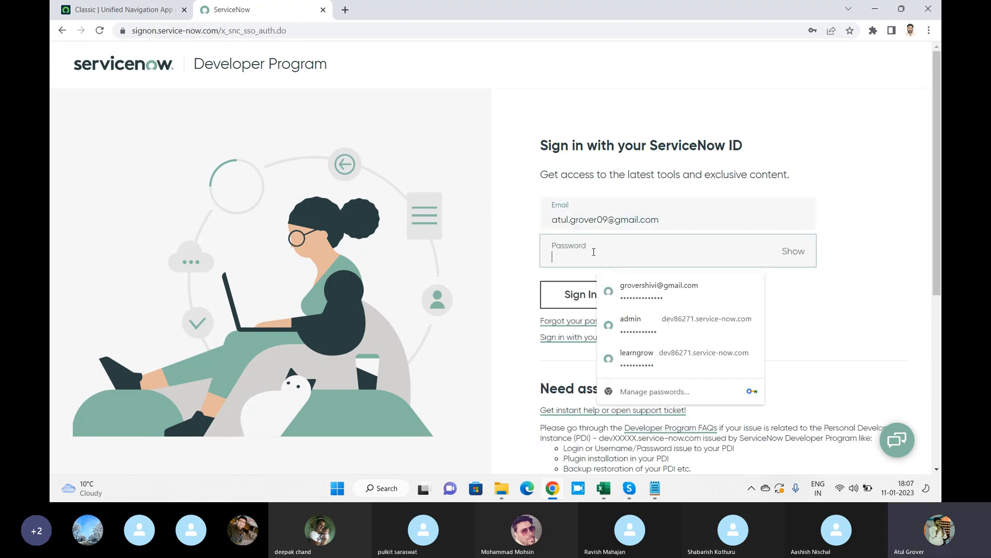
text(*********)
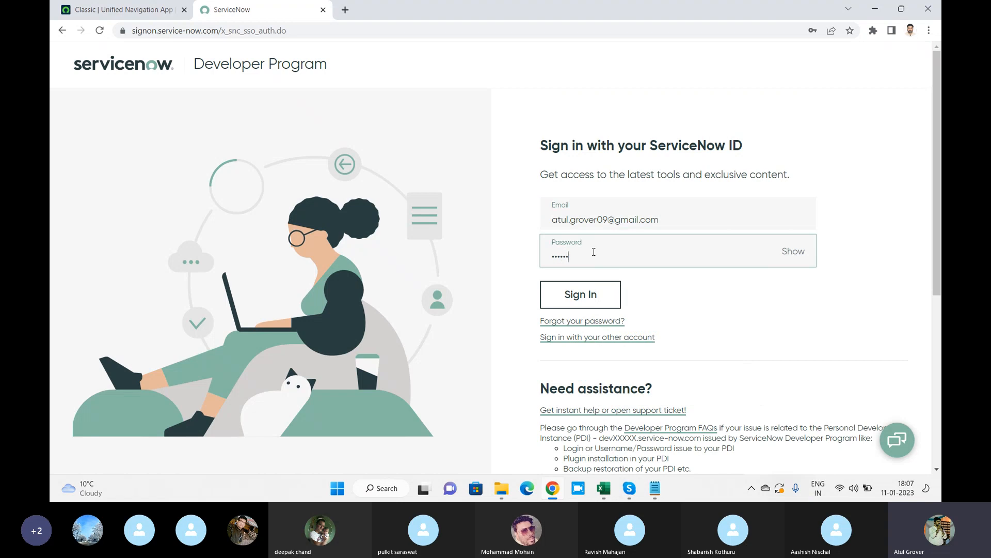
text(**)
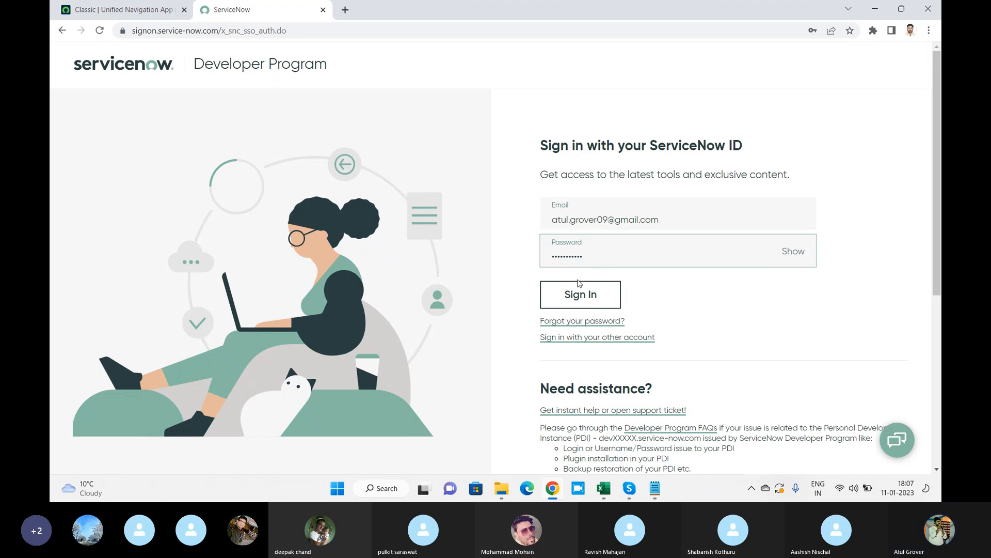
click(579, 294)
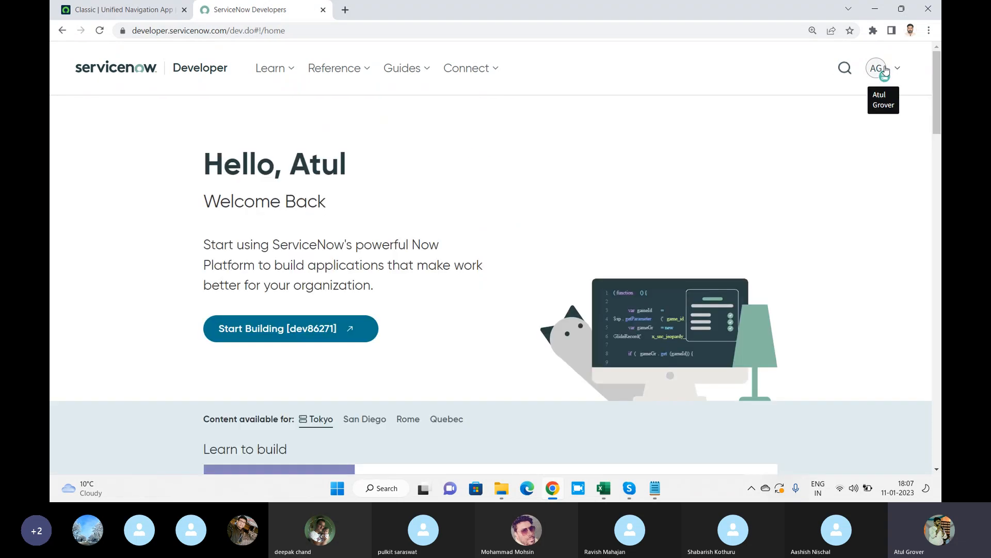
click(885, 70)
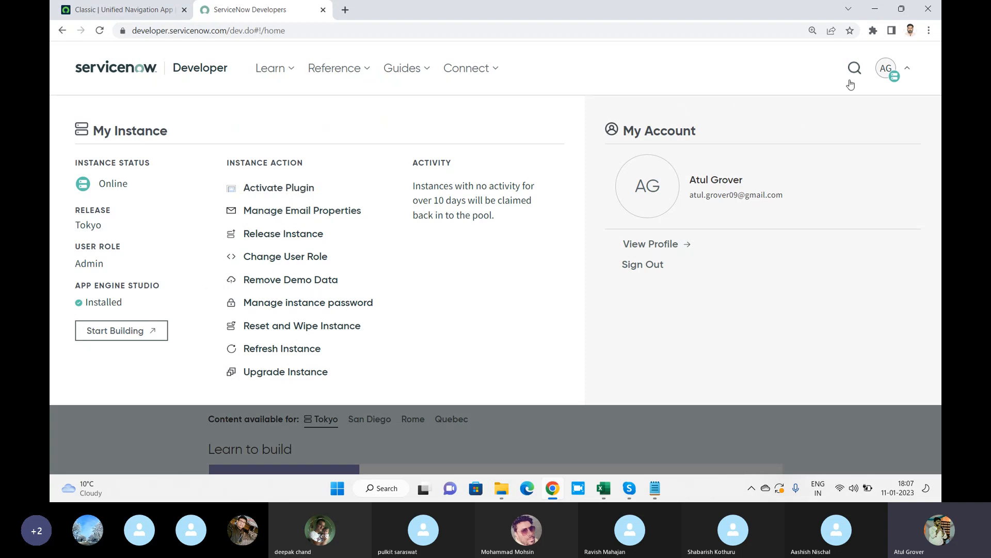
click(894, 74)
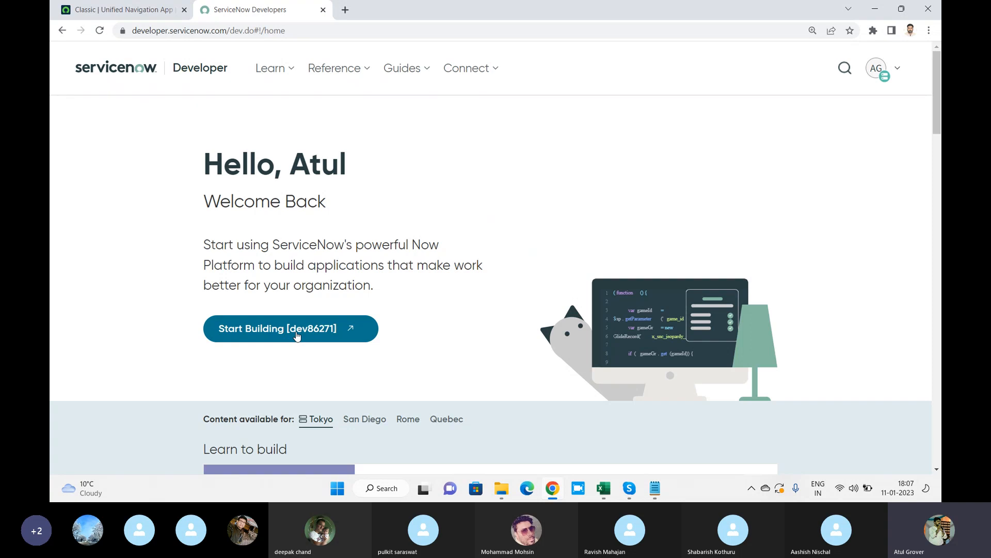
click(129, 10)
click(135, 32)
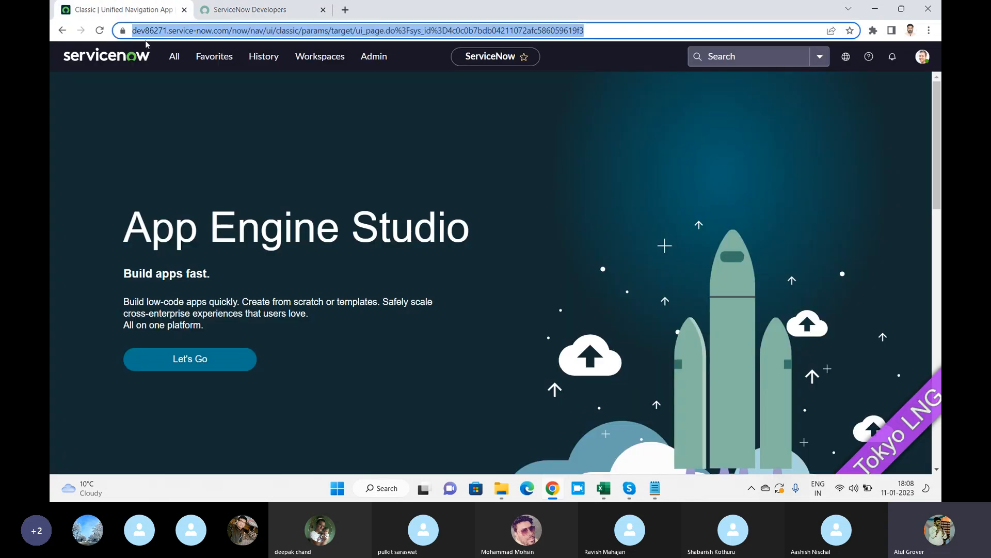
click(135, 33)
drag(126, 31, 261, 34)
click(137, 33)
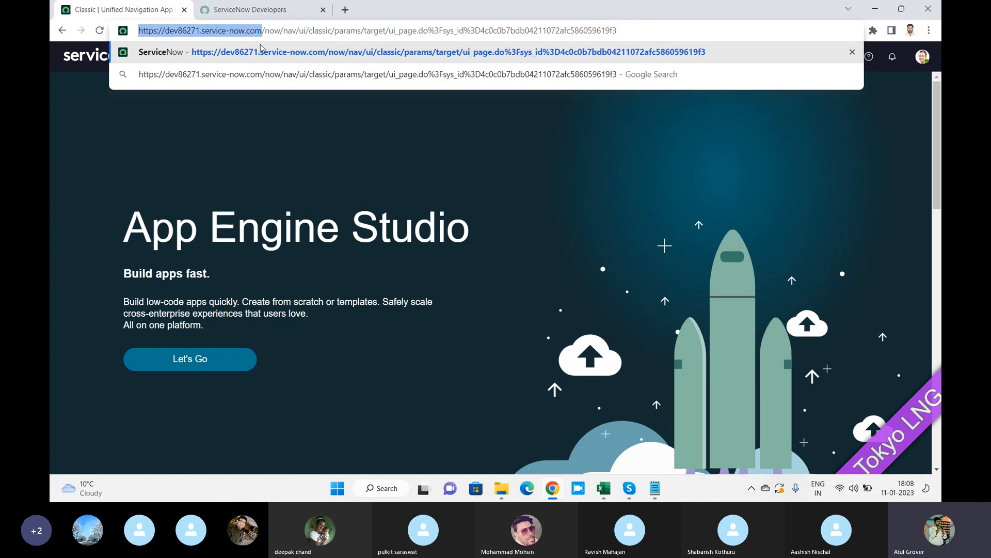
click(274, 12)
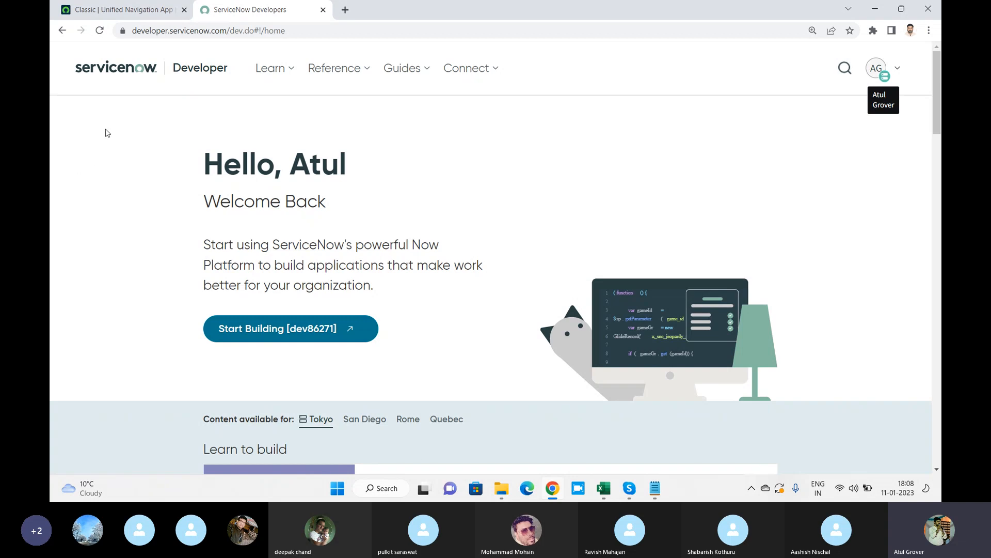
Switch to the 'Classic | Unified Navigation App' tab showing App Engine Studio.
click(127, 14)
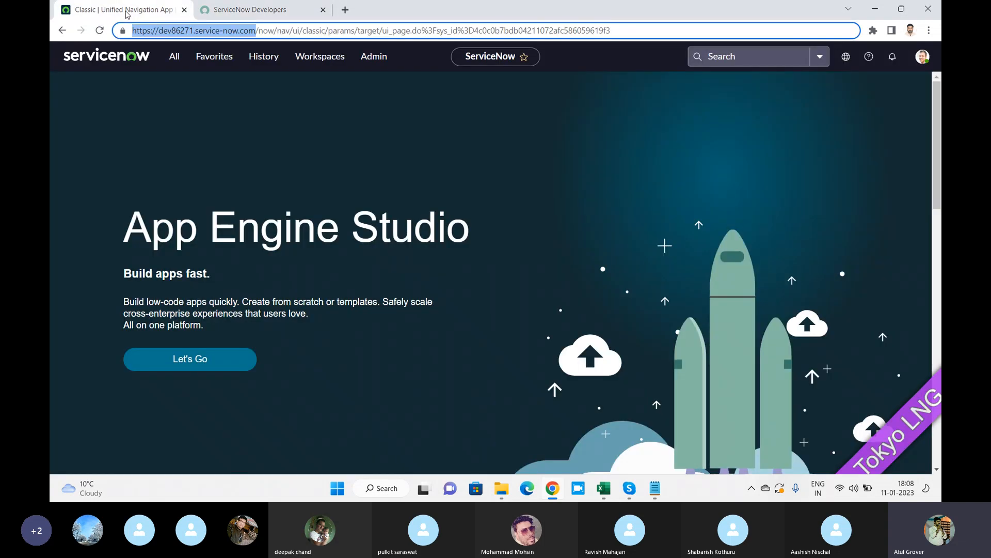
Bring the Training_Master workbook forward, open Sheet4 and zoom to 140%.
click(604, 491)
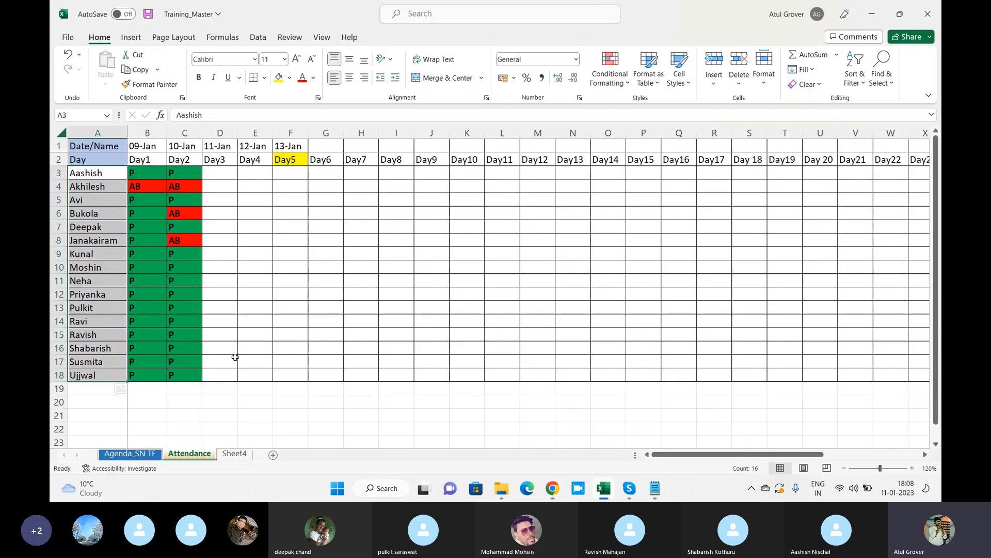
click(235, 453)
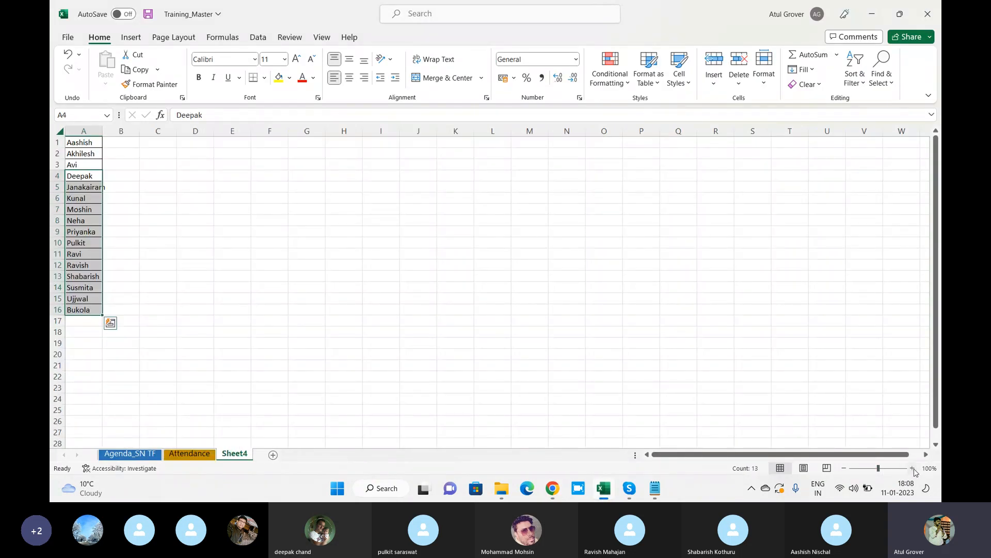
click(913, 467)
click(913, 467)
click(913, 467)
click(912, 467)
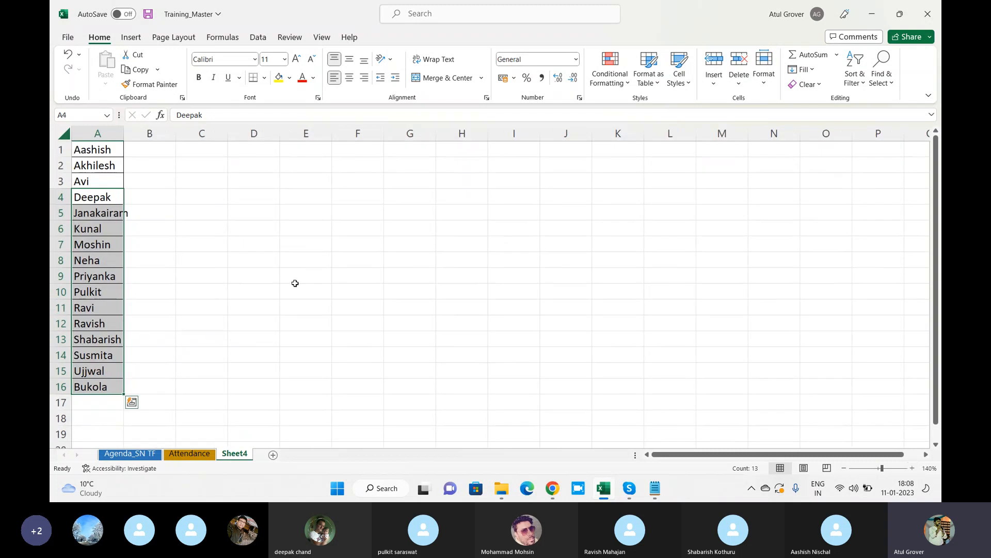
Move the A2 name to A17 and shift the A3:A17 block up to start at A2.
click(89, 168)
key(ctrl+c)
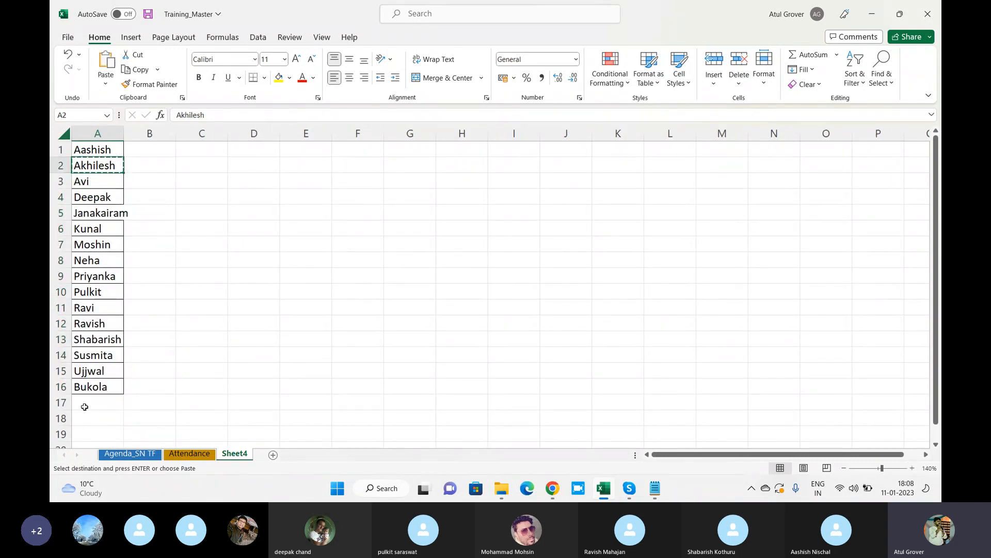
click(84, 407)
key(Return)
drag(82, 182, 88, 406)
key(ctrl+x)
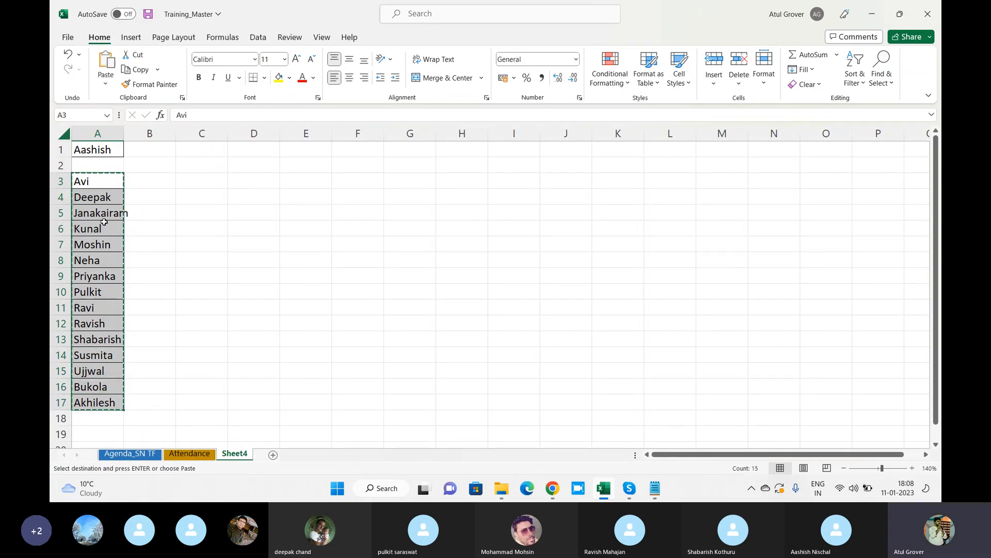
click(100, 168)
key(ctrl+v)
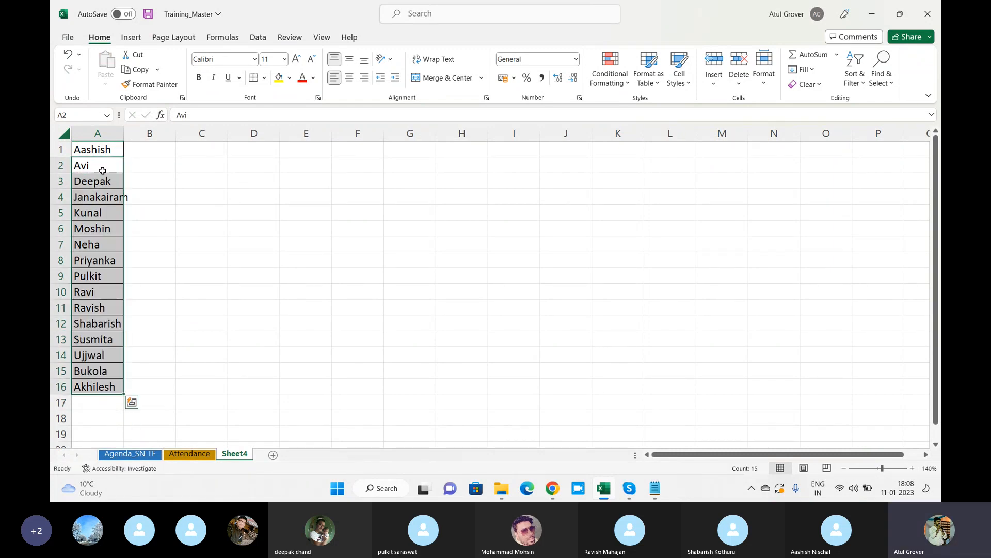
Move the names in A4 and A7 to A17 and A18, leaving those rows empty.
click(91, 247)
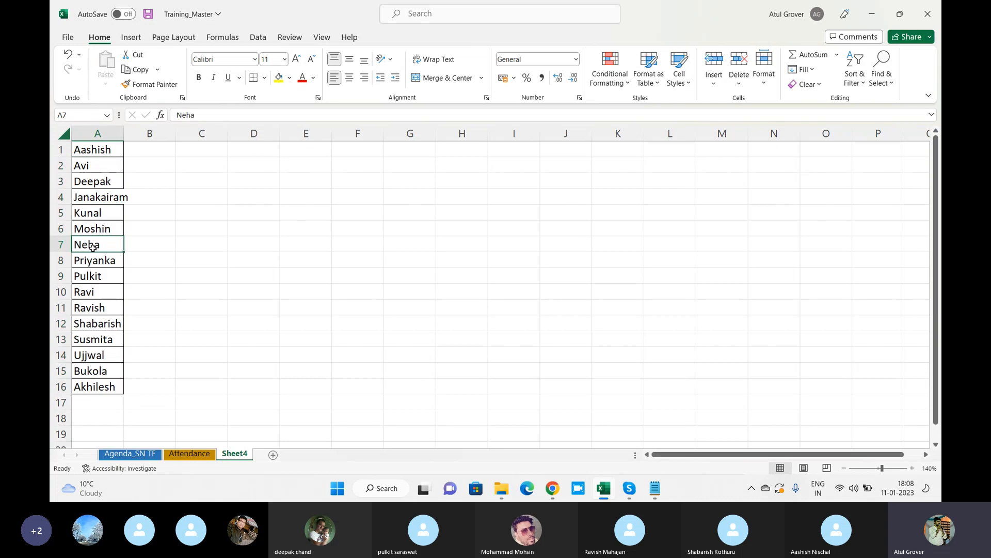
click(100, 200)
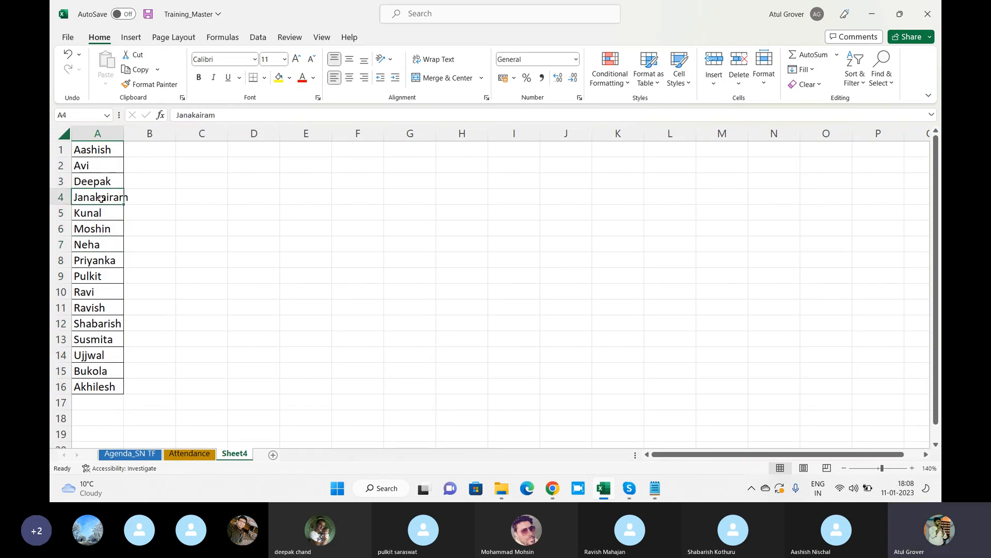
key(ctrl+x)
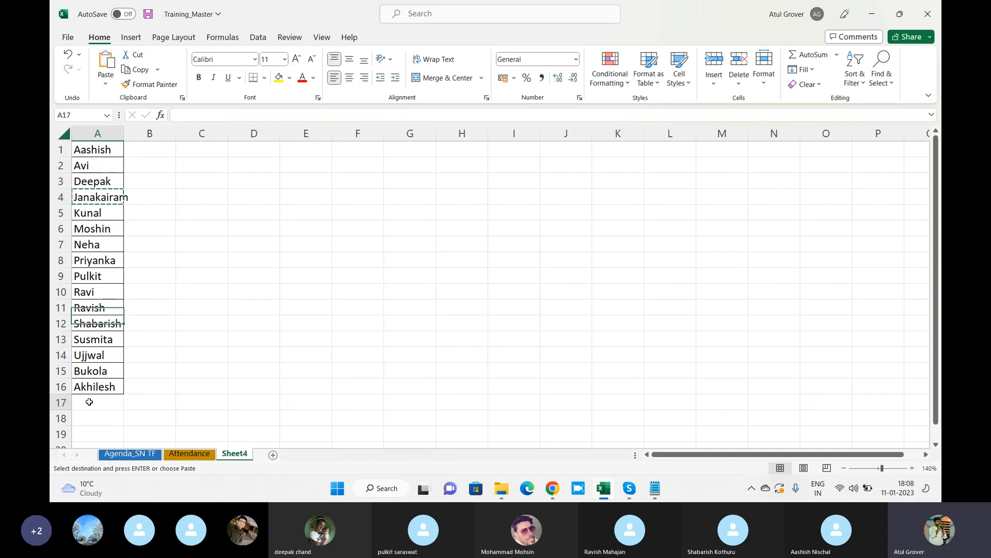
click(85, 399)
key(ctrl+v)
click(92, 244)
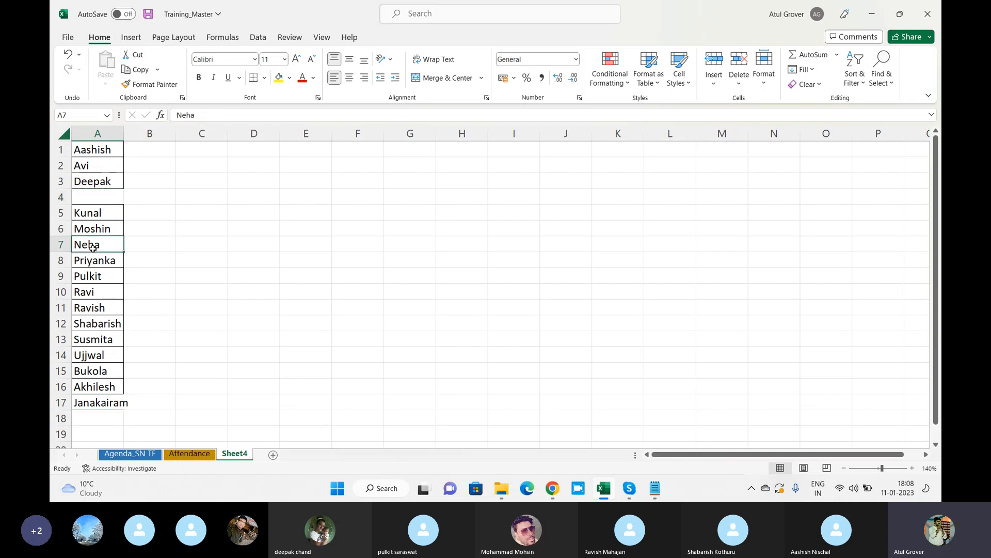
key(ctrl+x)
click(102, 416)
key(ctrl+v)
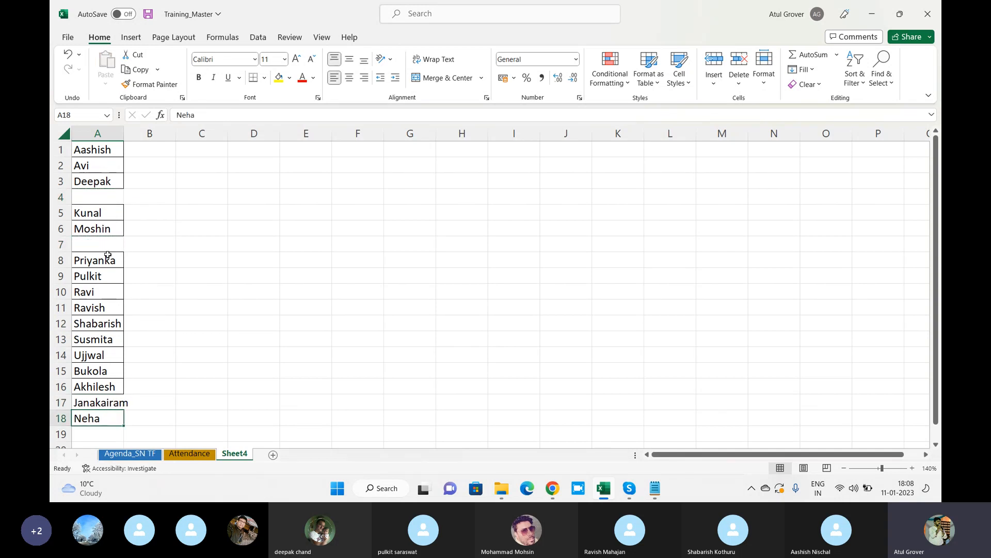
click(104, 212)
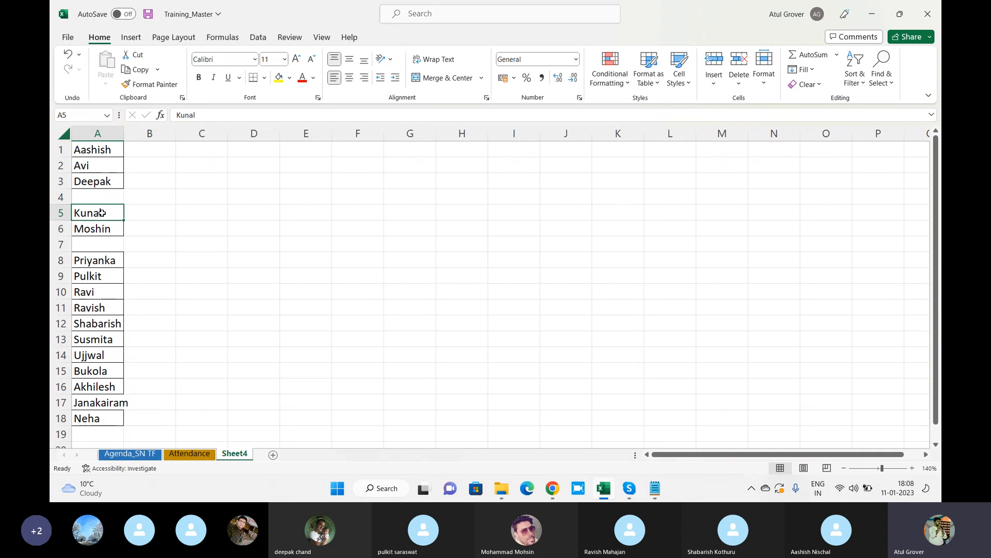
click(91, 155)
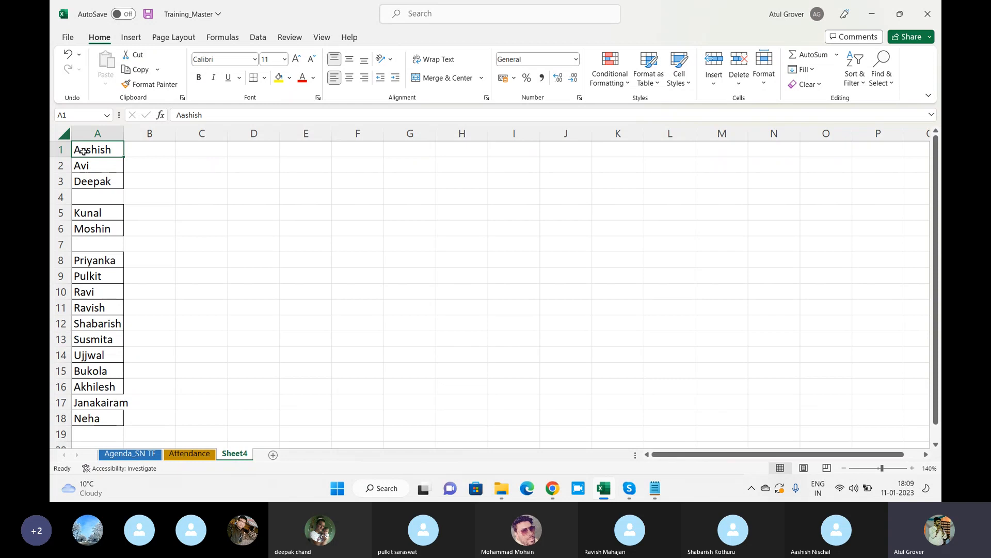
click(107, 166)
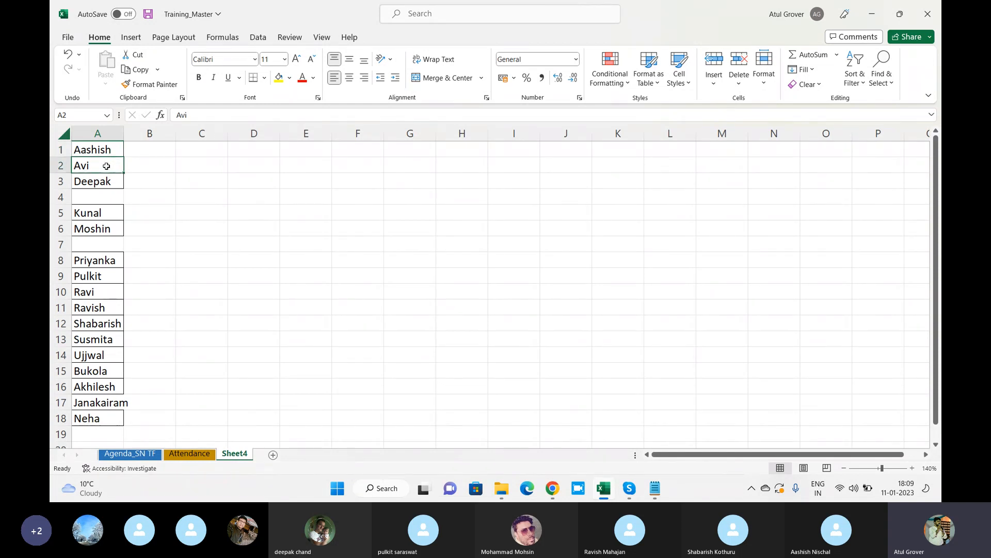
click(104, 183)
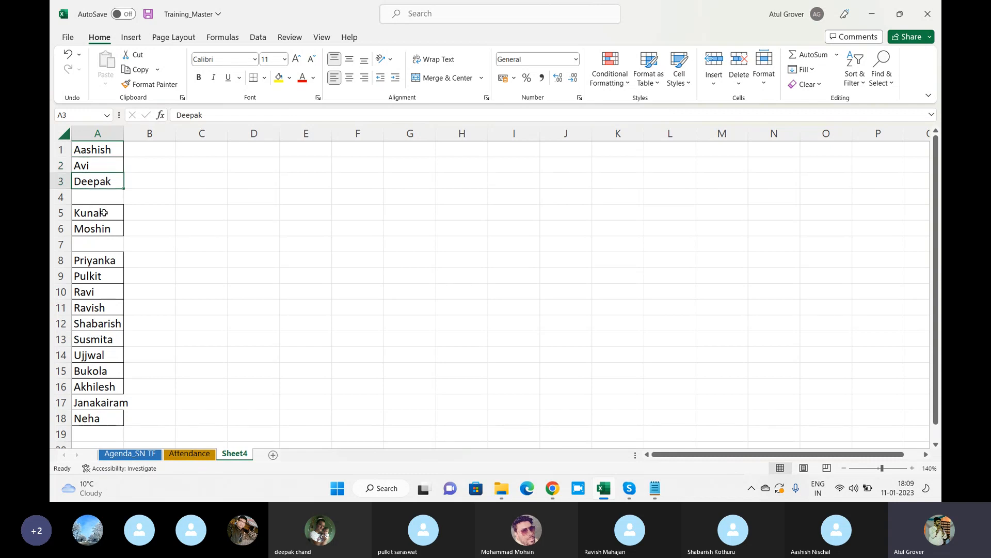
Delete the empty rows 4 and 6 from Sheet4.
right_click(62, 197)
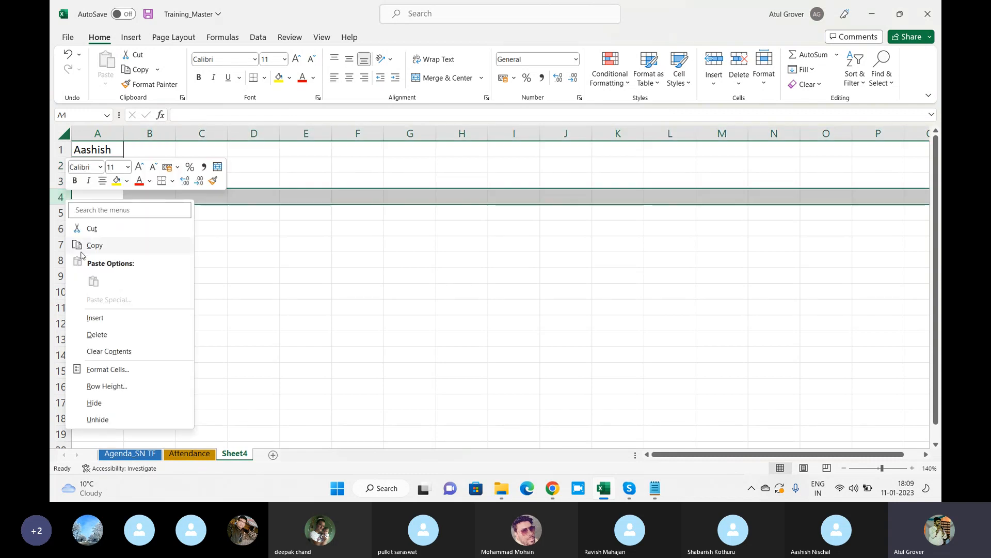
click(109, 339)
click(60, 229)
right_click(60, 229)
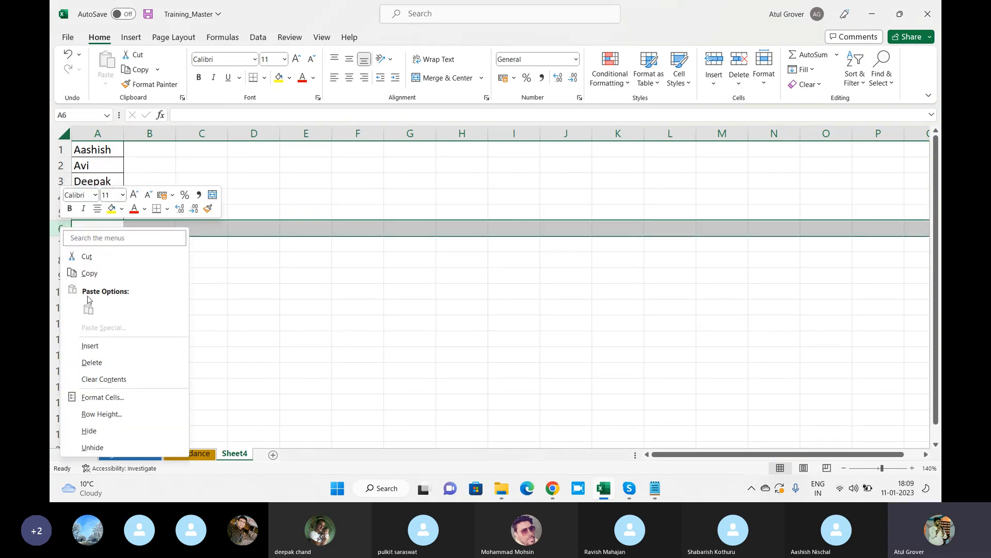
click(92, 362)
click(105, 229)
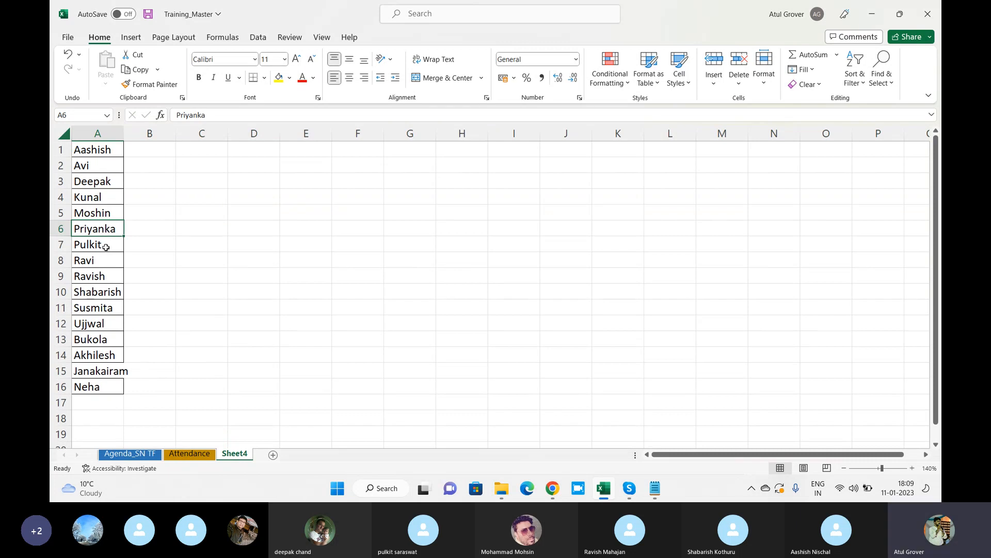
click(106, 246)
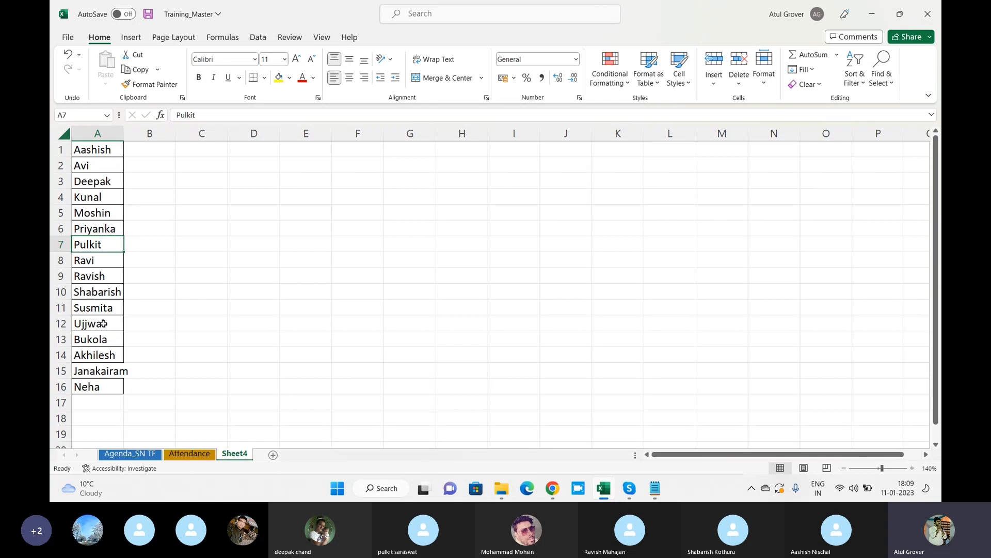
Move the A13:A15 names down to A17:A19 and put the A16 name into A13.
click(92, 342)
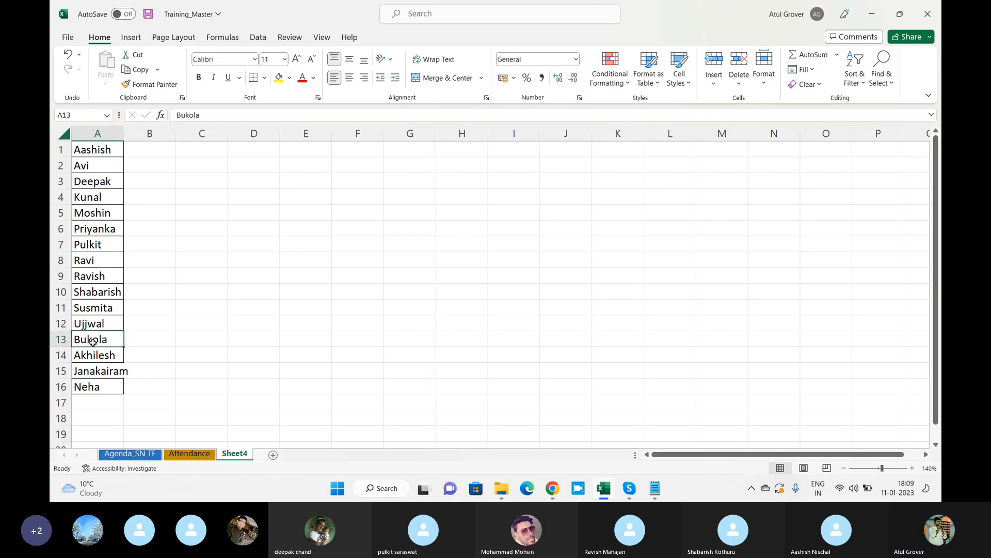
drag(92, 342, 98, 372)
key(ctrl+c)
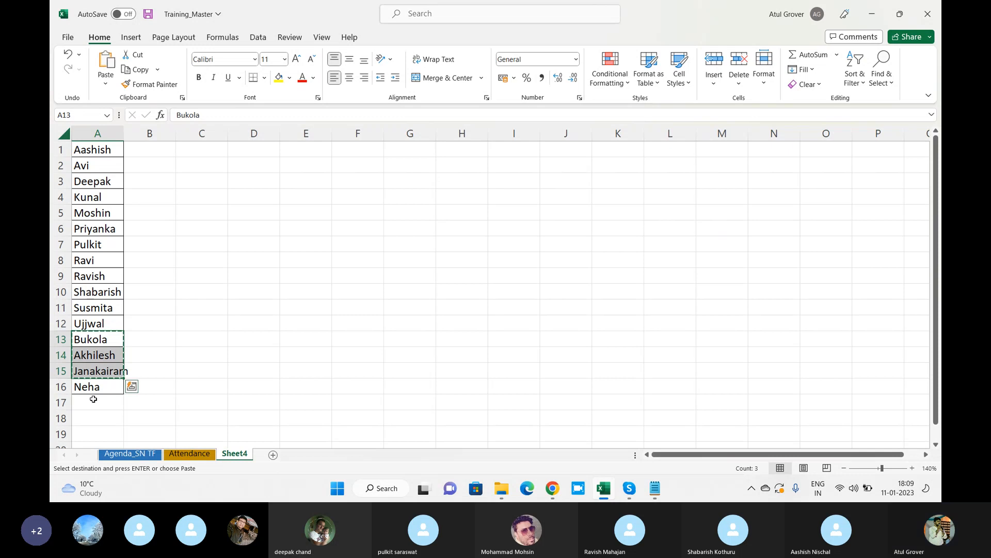
click(94, 400)
key(ctrl+v)
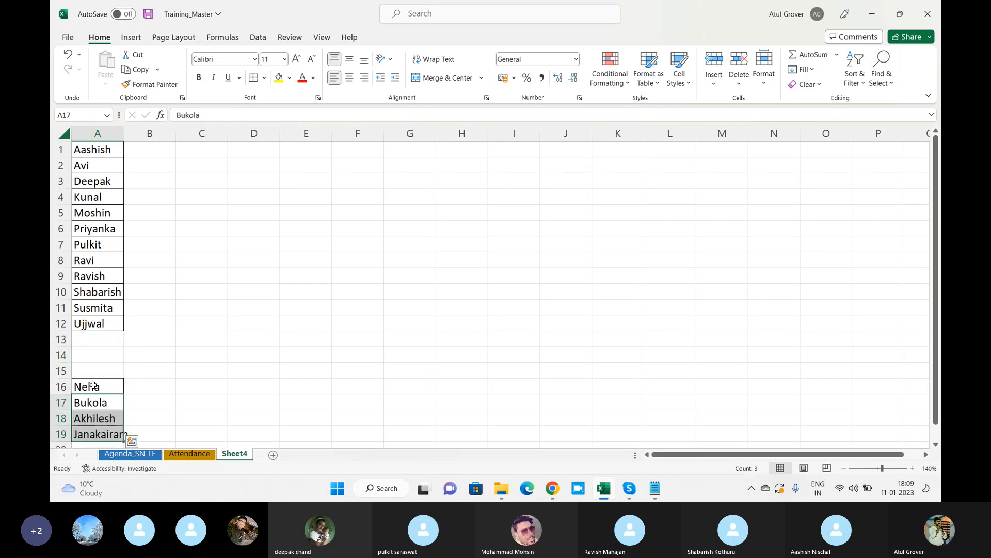
click(93, 385)
key(ctrl+x)
click(94, 327)
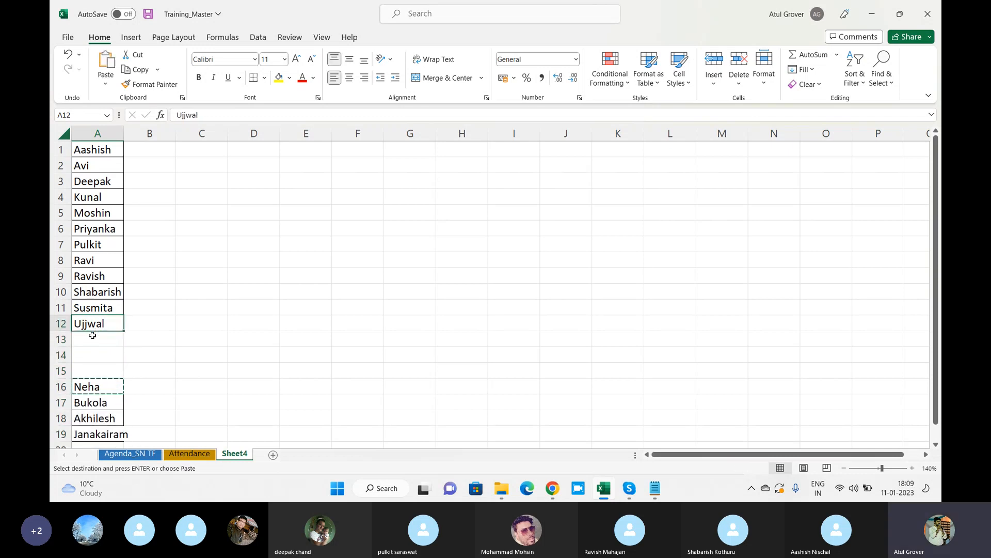
click(92, 335)
key(ctrl+v)
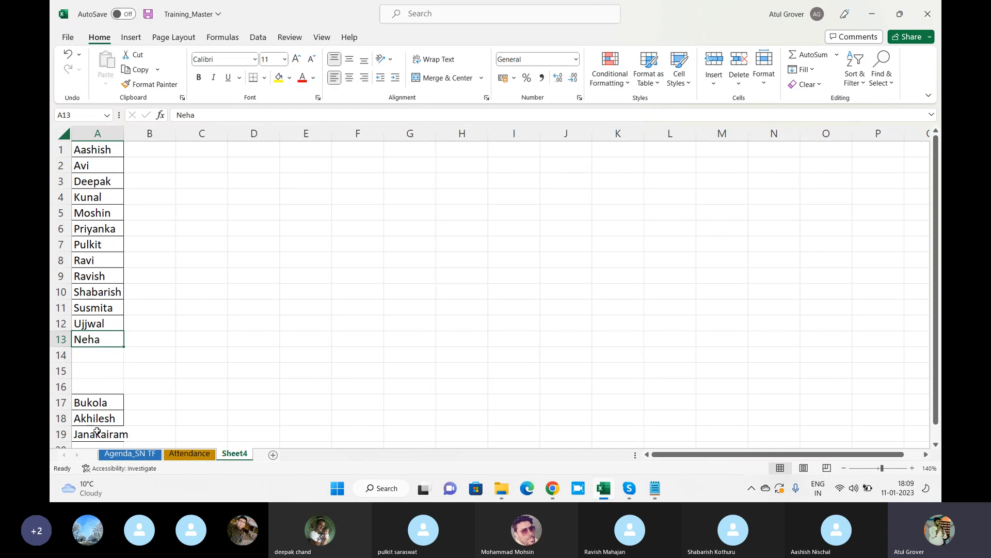
Fill A14:A16 with the moved names, then copy the full list A1:A16.
click(97, 431)
key(ctrl+x)
click(101, 355)
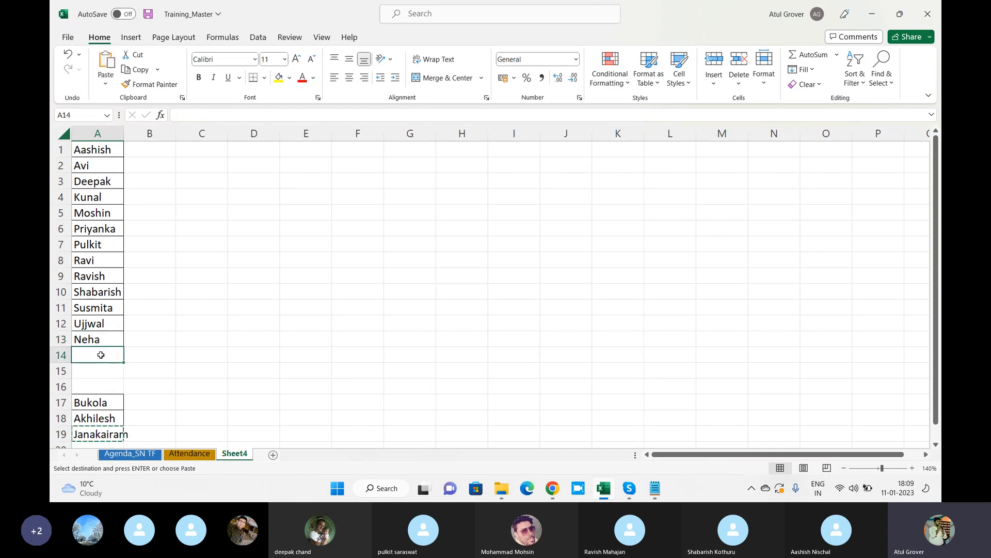
key(ctrl+v)
drag(97, 398, 99, 411)
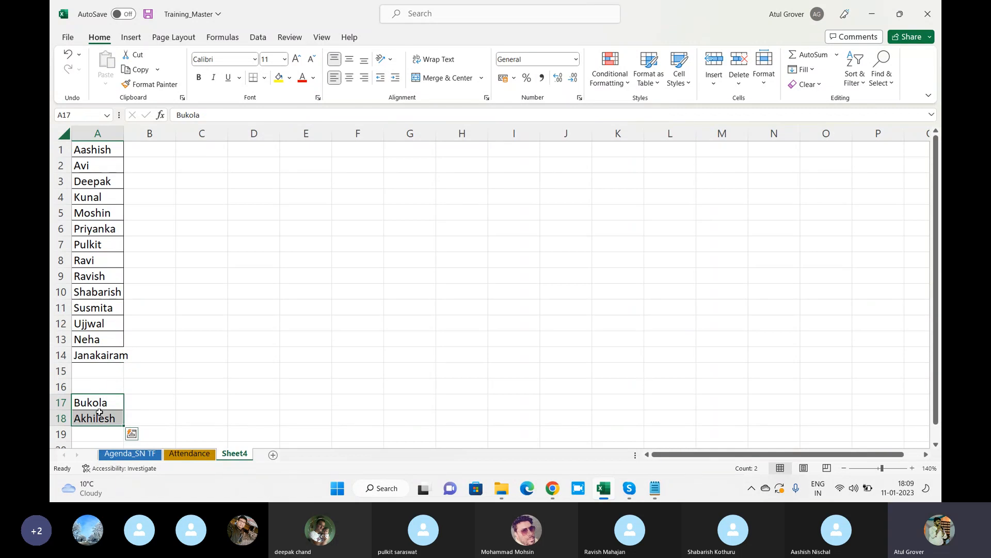
key(ctrl+x)
click(98, 368)
key(ctrl+v)
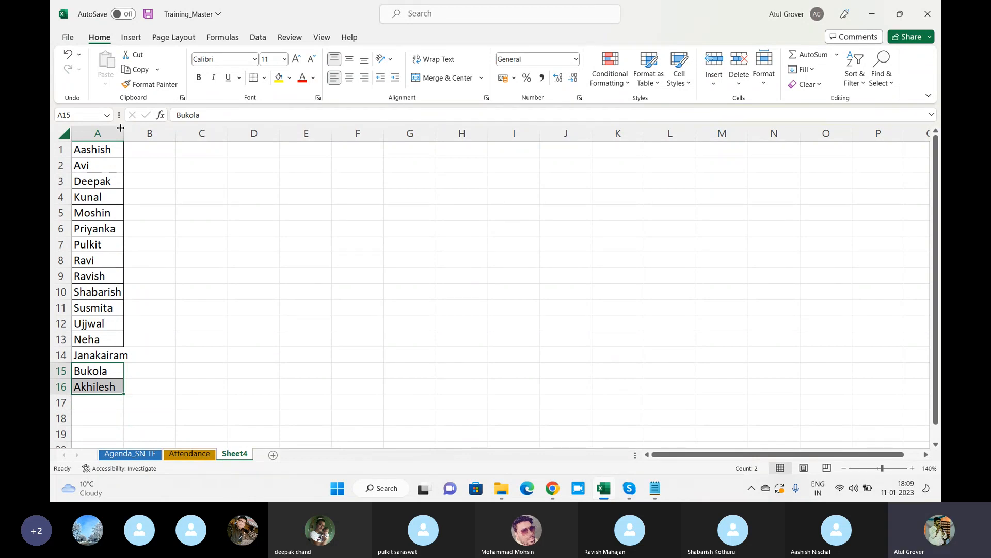
drag(98, 150, 91, 382)
key(ctrl+c)
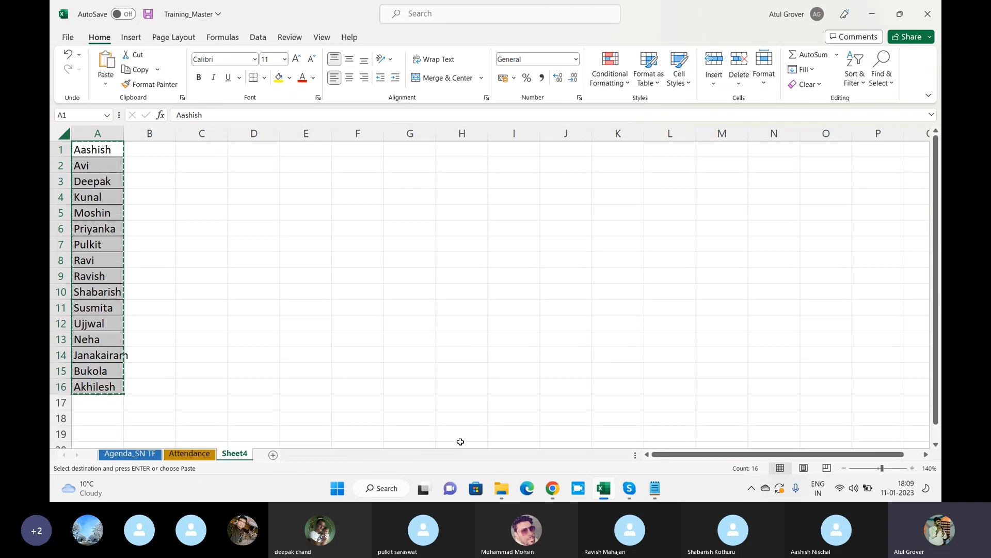
Paste and send the sixteen-name list in the Skype meeting chat, then return to Excel.
click(629, 488)
click(563, 429)
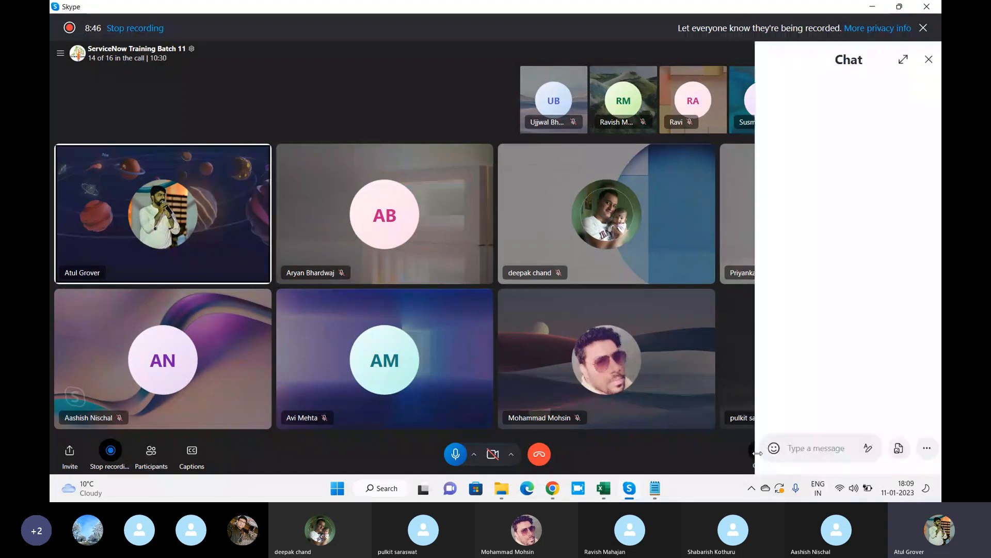
click(754, 446)
key(ctrl+v)
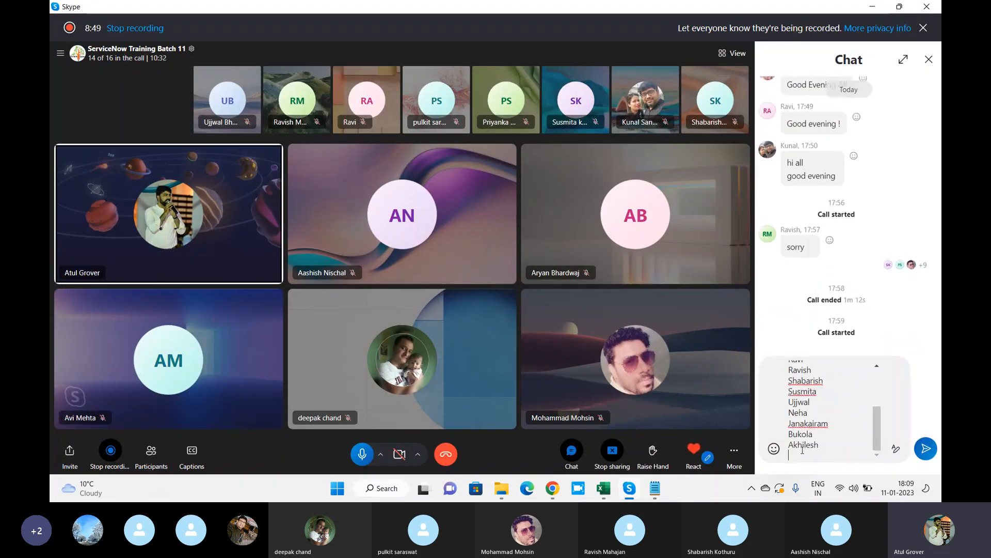
key(Return)
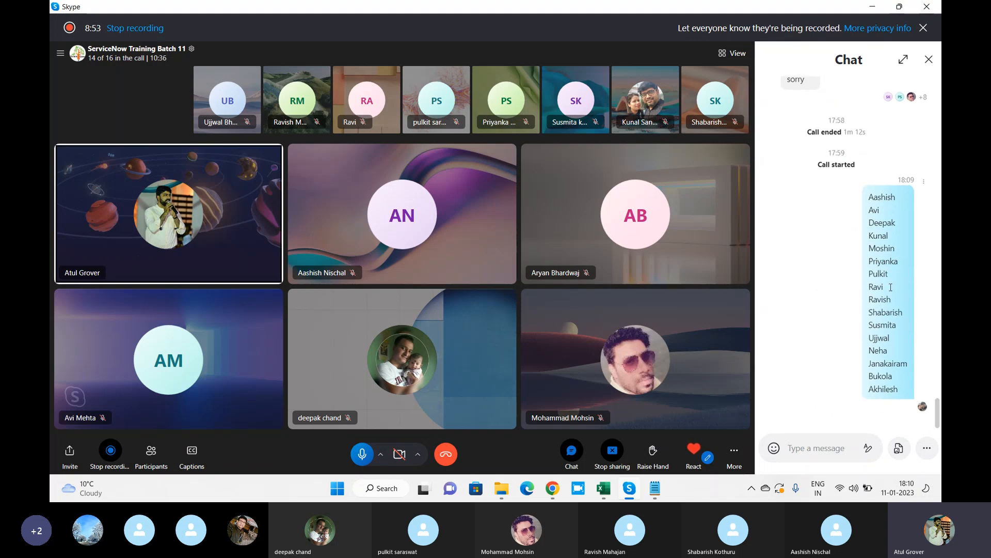
key(alt+Tab)
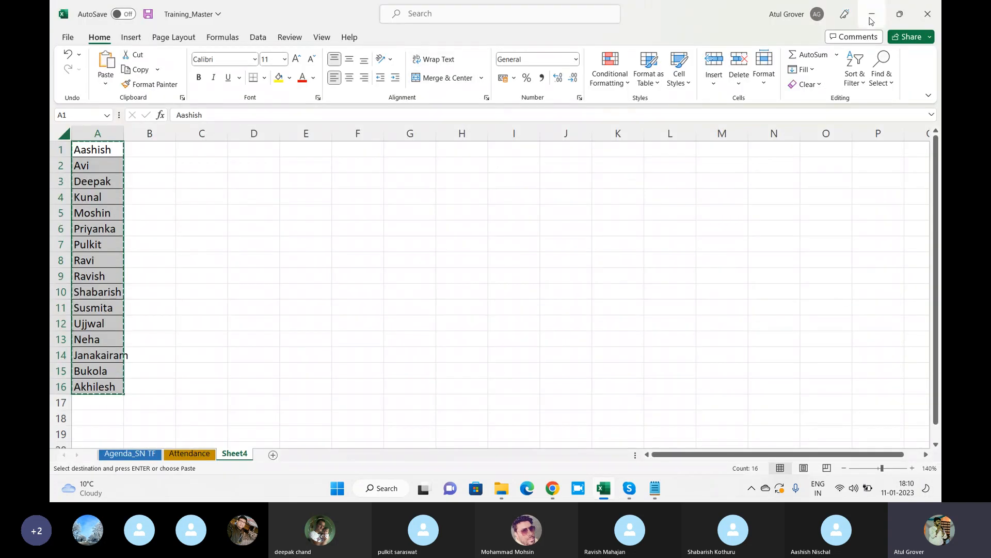
Filter the navigator for 'user a', open User Administration > Users, and start a new user.
click(549, 488)
click(171, 60)
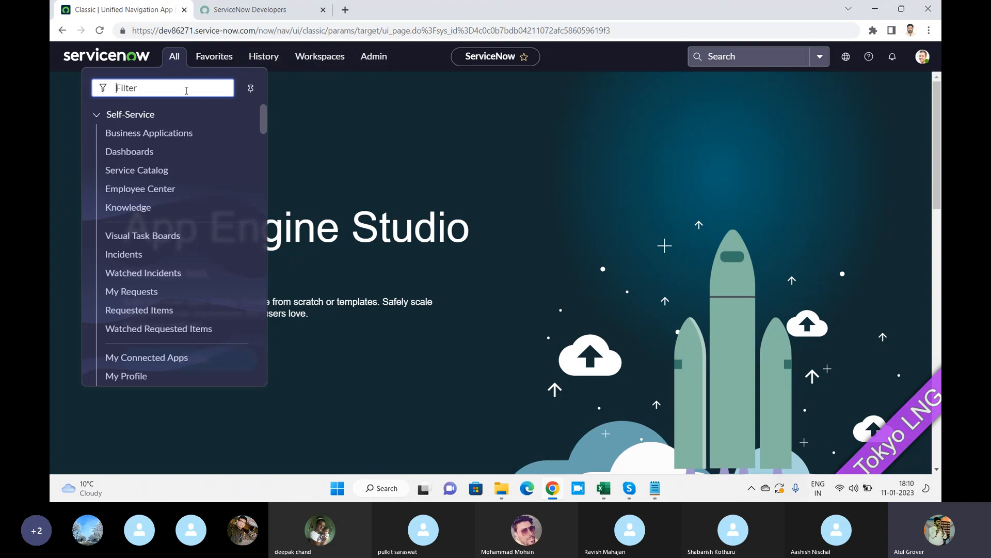
text(user a)
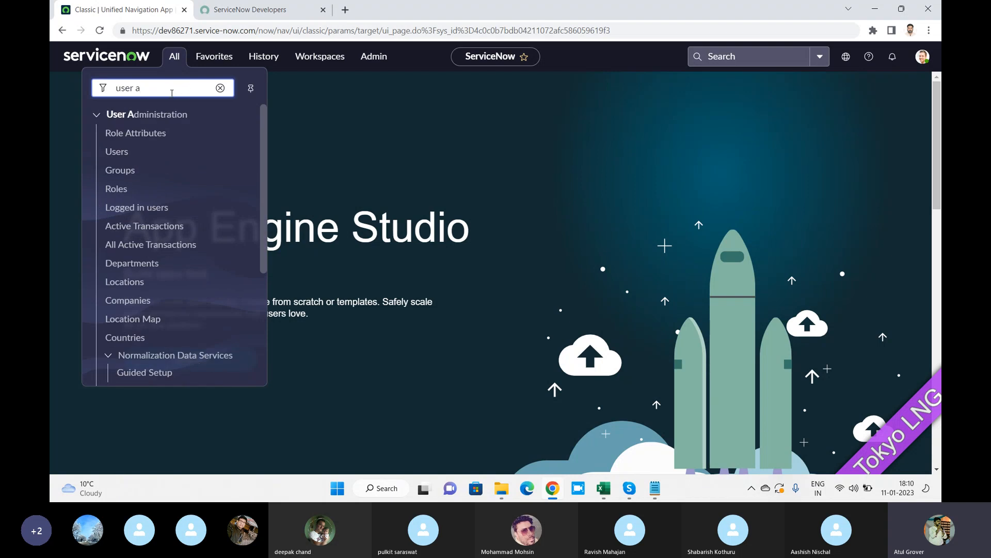
click(115, 152)
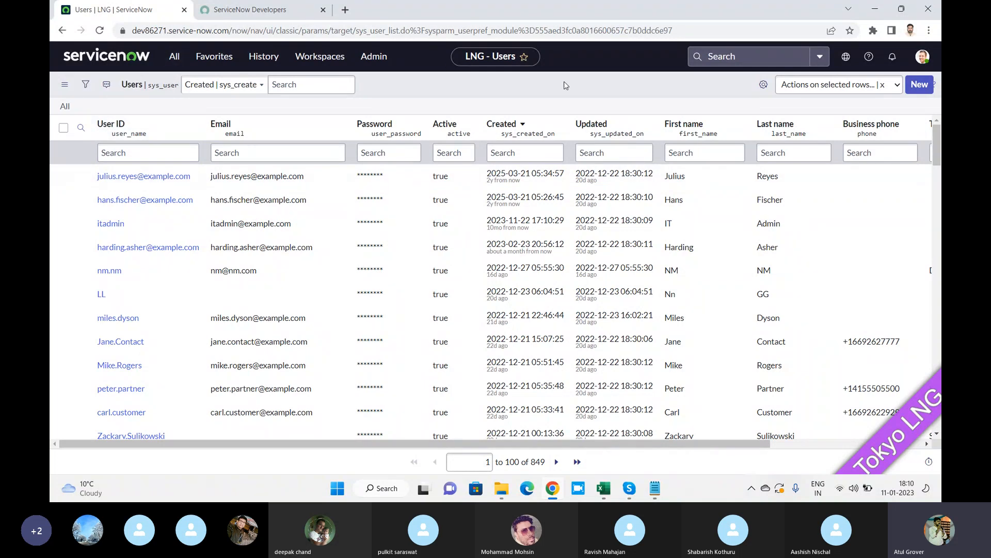
click(918, 90)
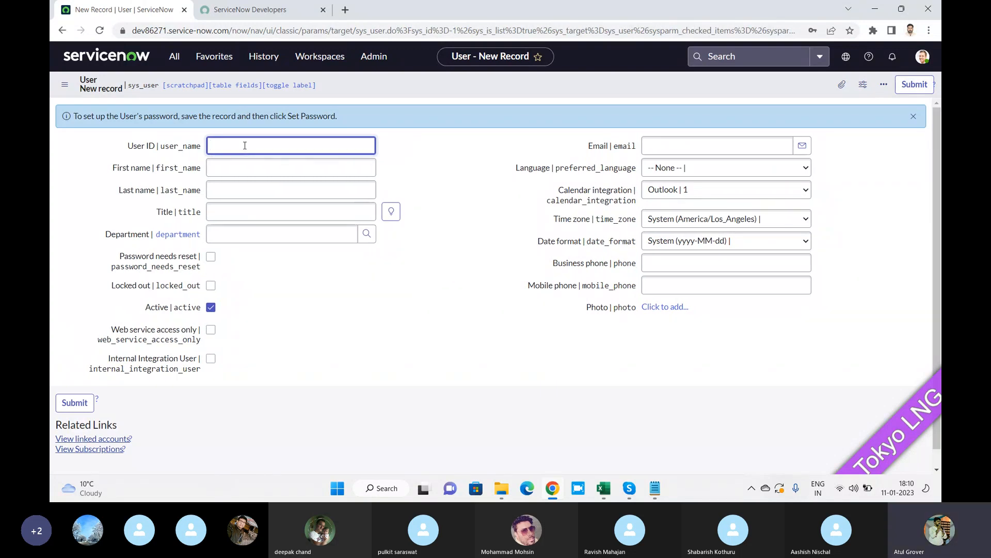
Enter User ID Aashish, first name Aashish and last name Batch11 on the new user form.
text(Aashish)
key(Tab)
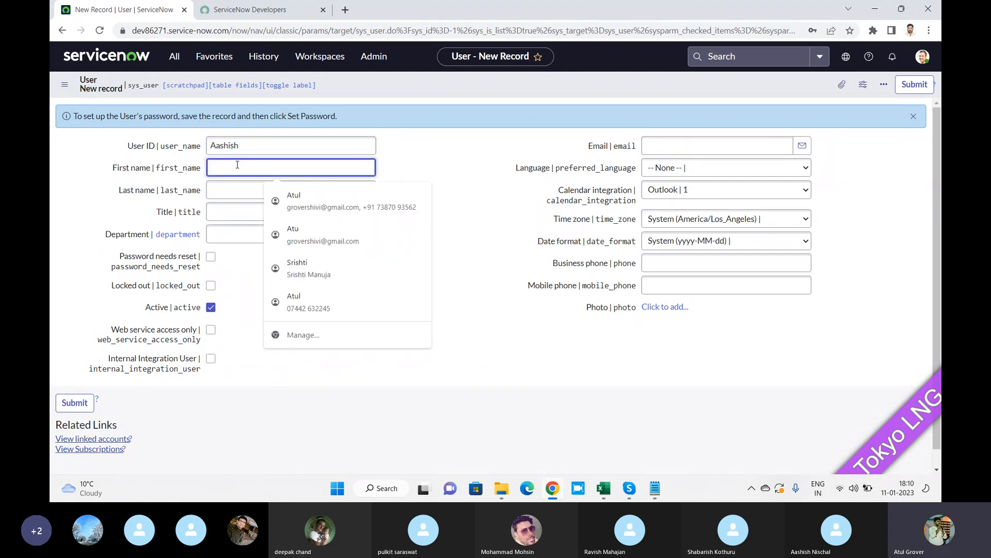
text(Aashish)
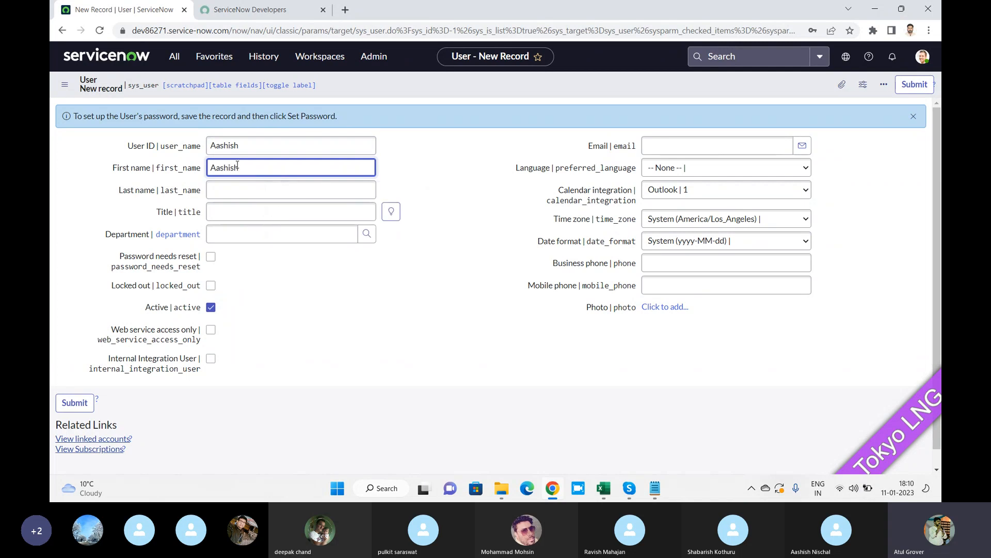
key(Tab)
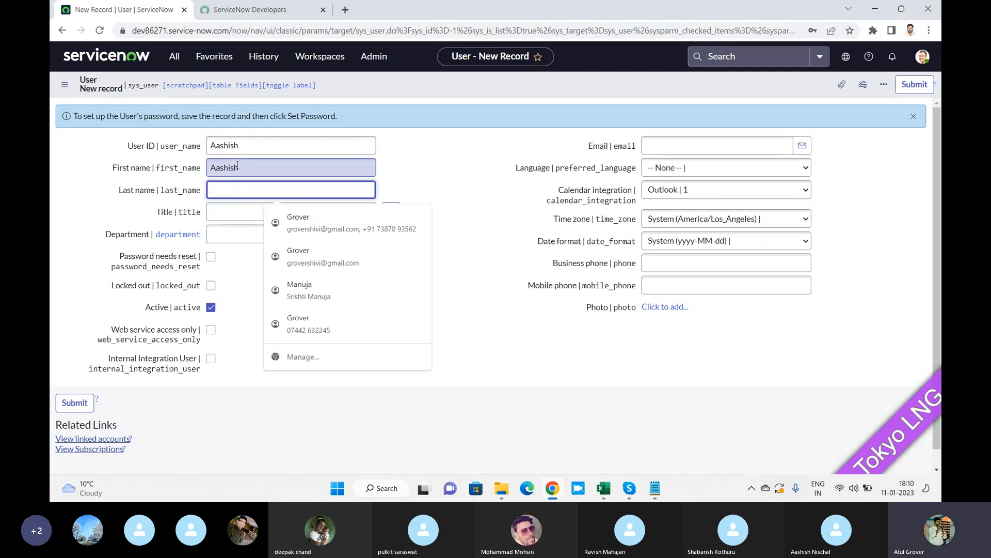
text(Batch11)
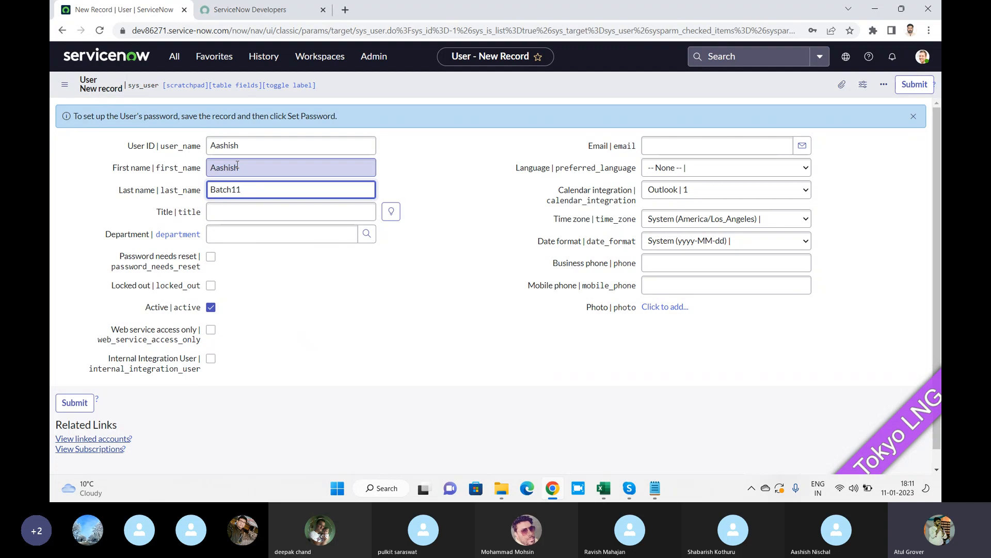
Remove the stray Batch11 text from the User ID and review the name fields.
drag(248, 190, 208, 190)
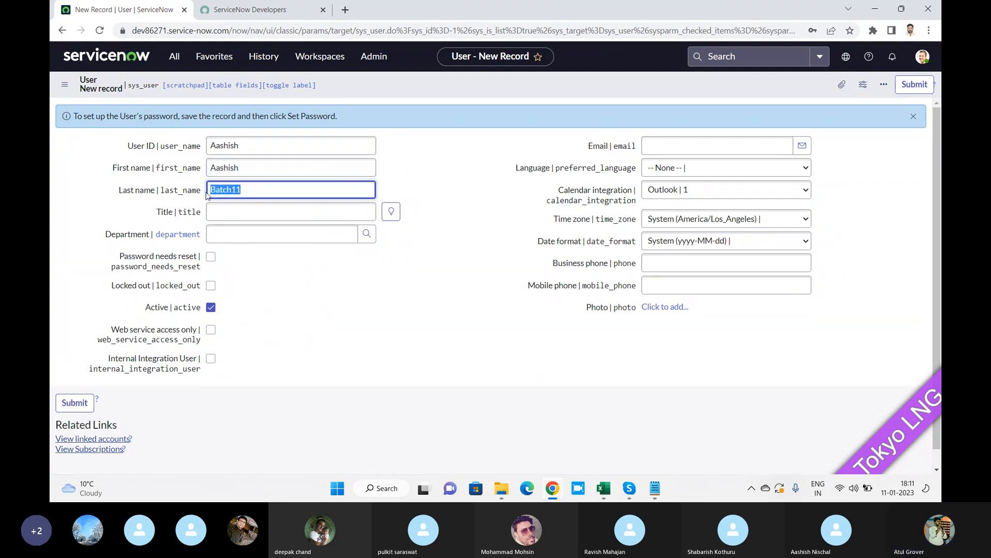
click(264, 149)
text(B)
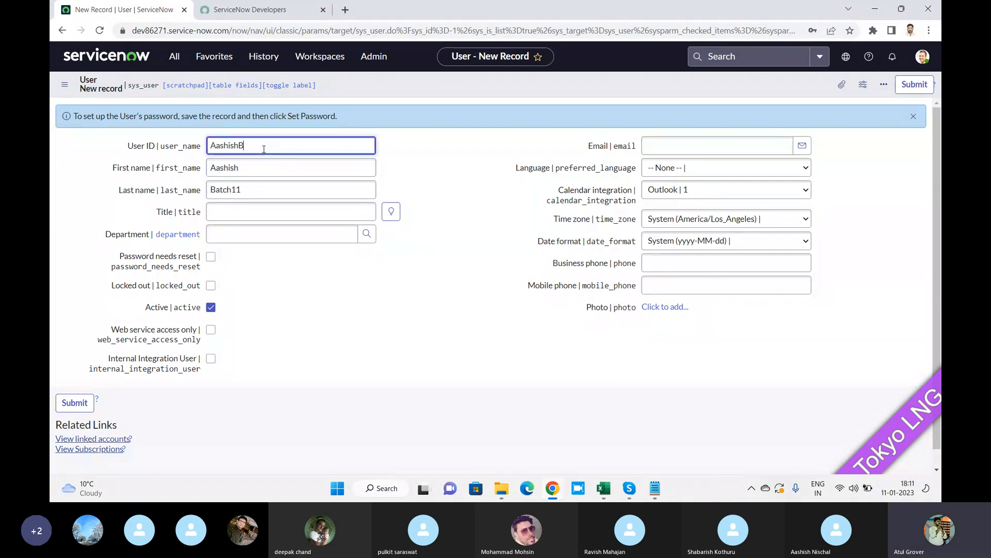
text(atch11)
drag(239, 145, 350, 144)
key(BackSpace)
drag(256, 147, 194, 170)
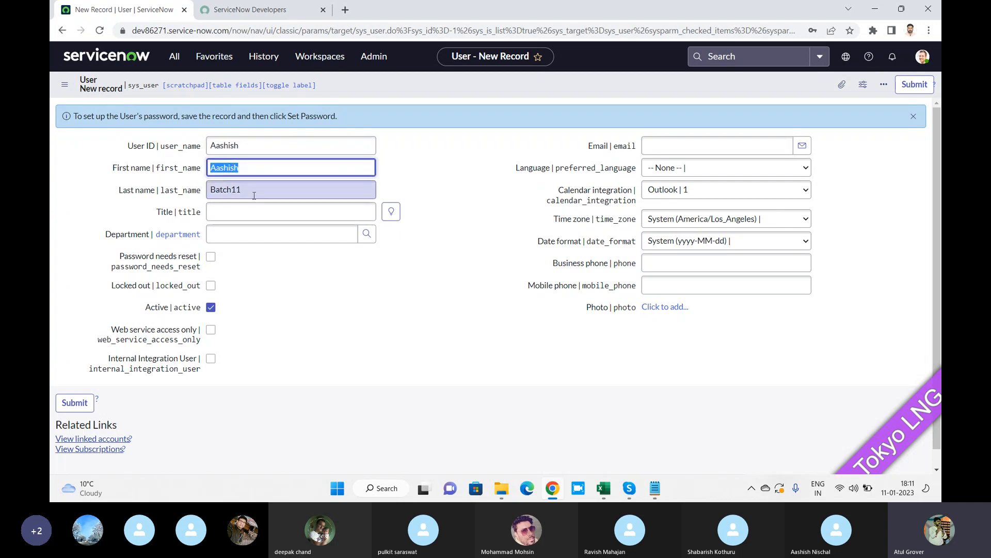
drag(253, 190, 203, 193)
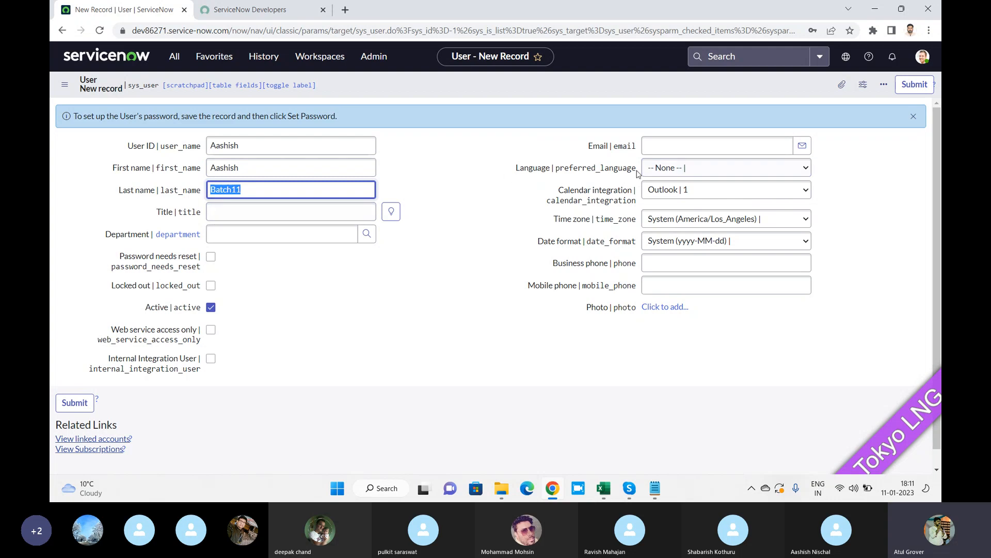
Dismiss the e-mail suggestions and open the form header's context menu.
click(659, 146)
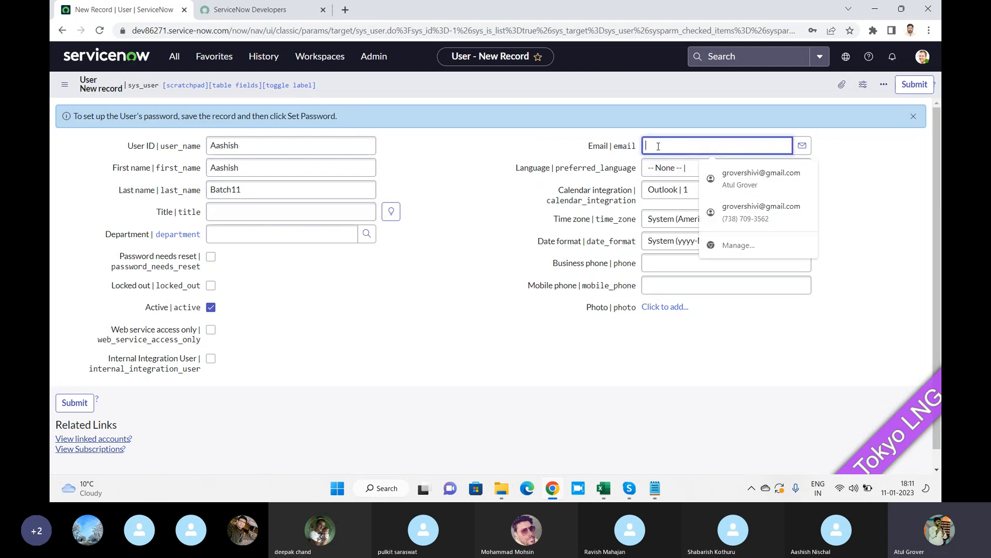
click(865, 163)
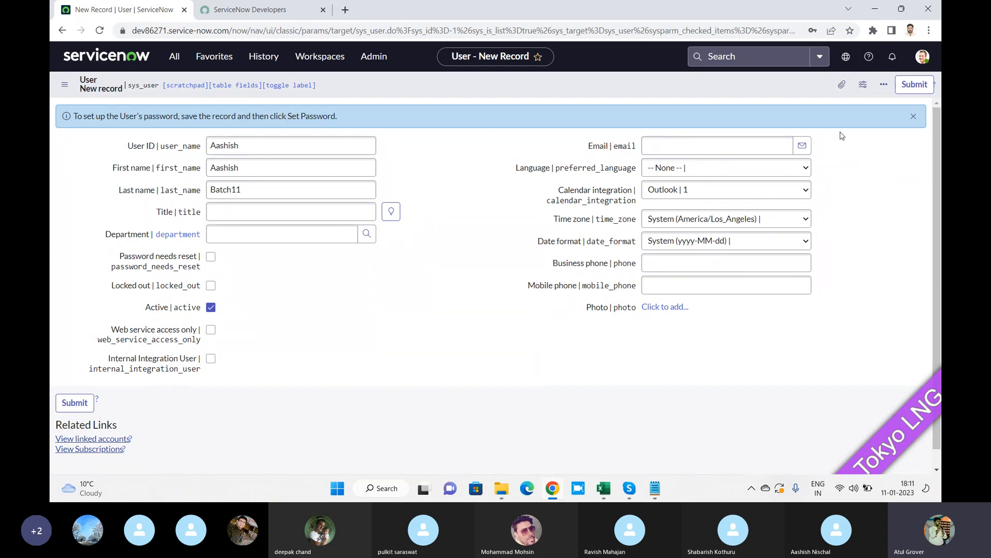
scroll(432, 163, down, 1)
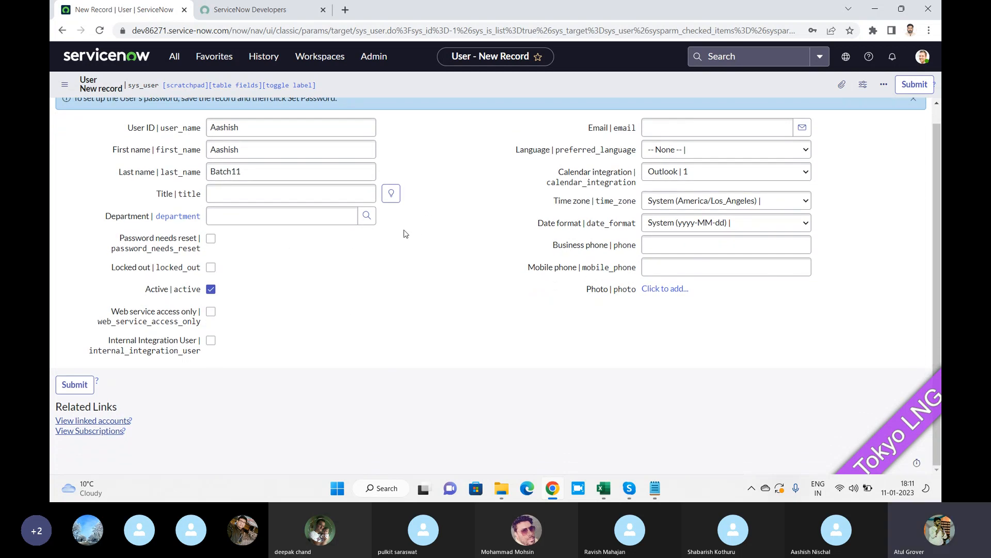
scroll(480, 155, up, 1)
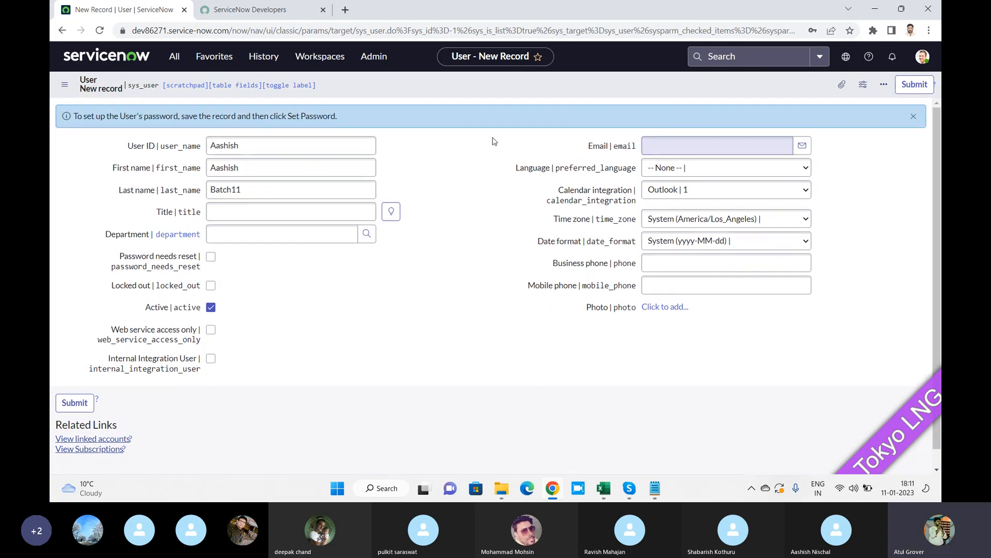
right_click(492, 87)
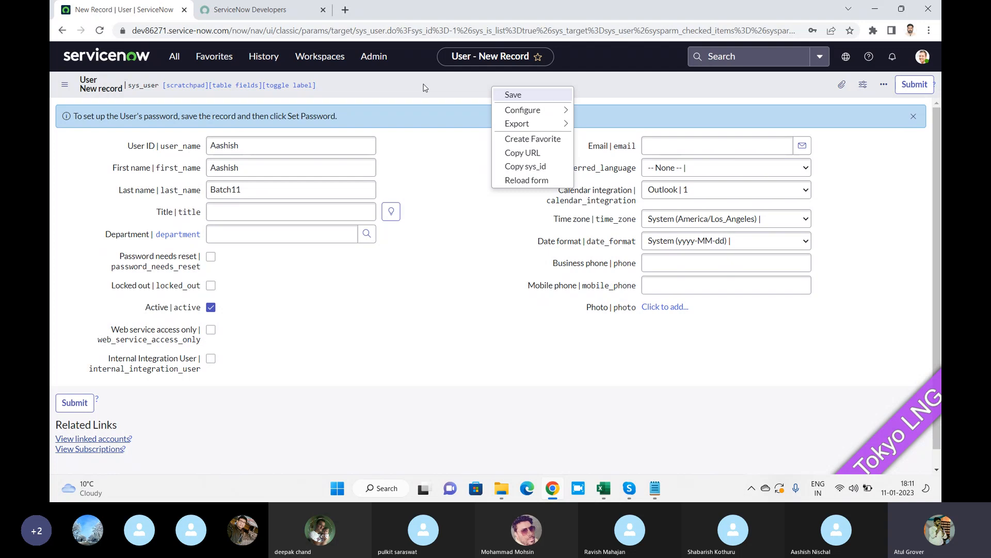
Save the Aashish Batch11 user record and select the instance's base web address for copying.
click(513, 96)
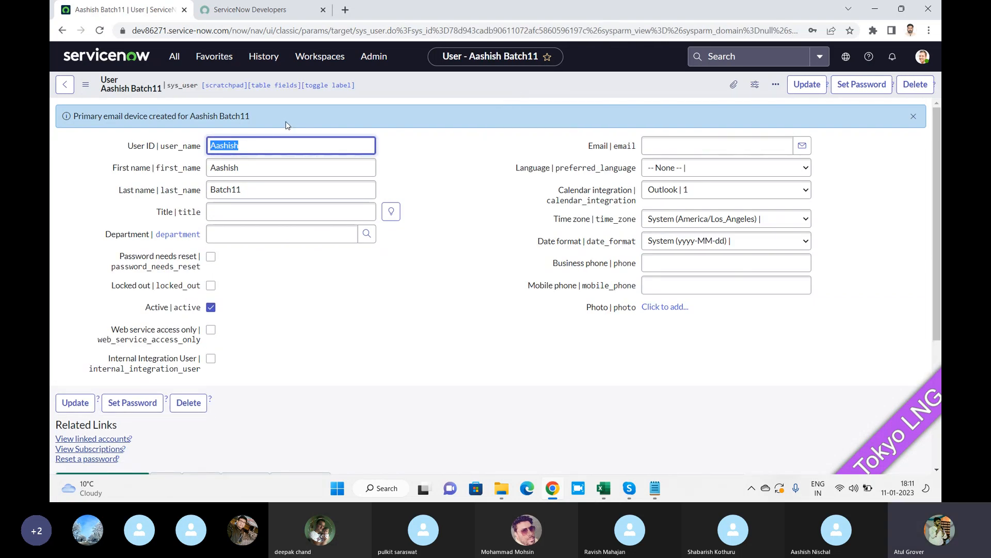
click(165, 32)
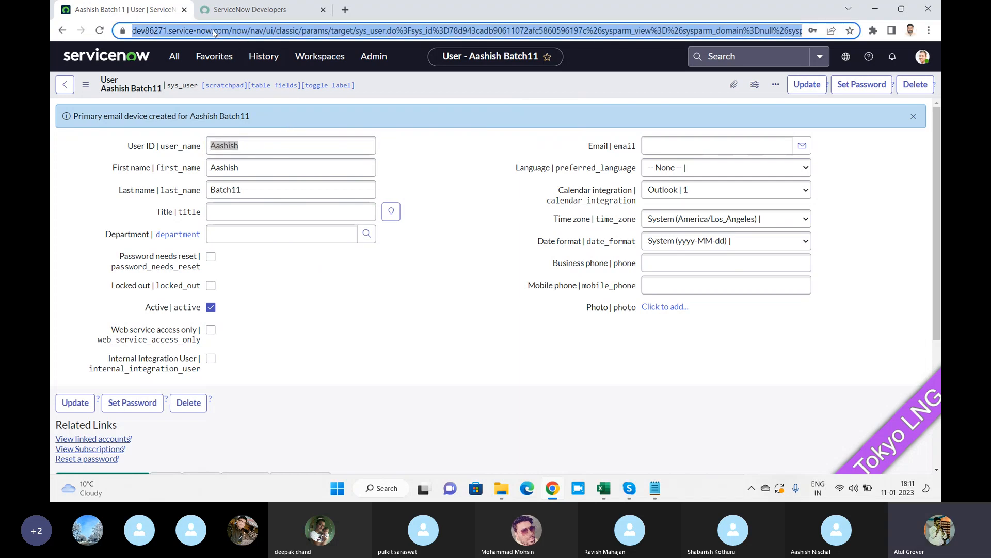
click(165, 32)
drag(133, 31, 256, 31)
key(ctrl+c)
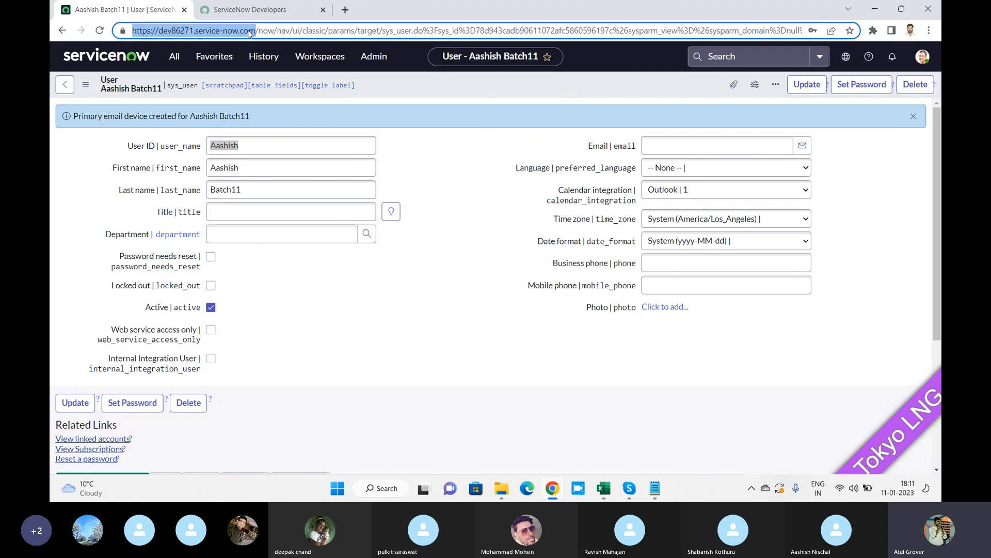
Send the ServiceNow instance link in the Skype meeting chat, then return to Chrome.
click(629, 488)
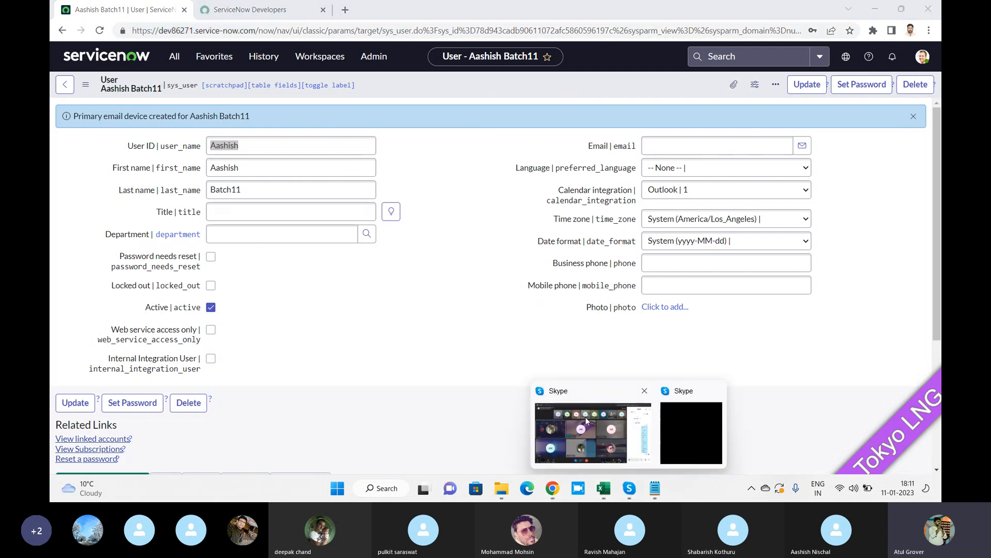
click(587, 421)
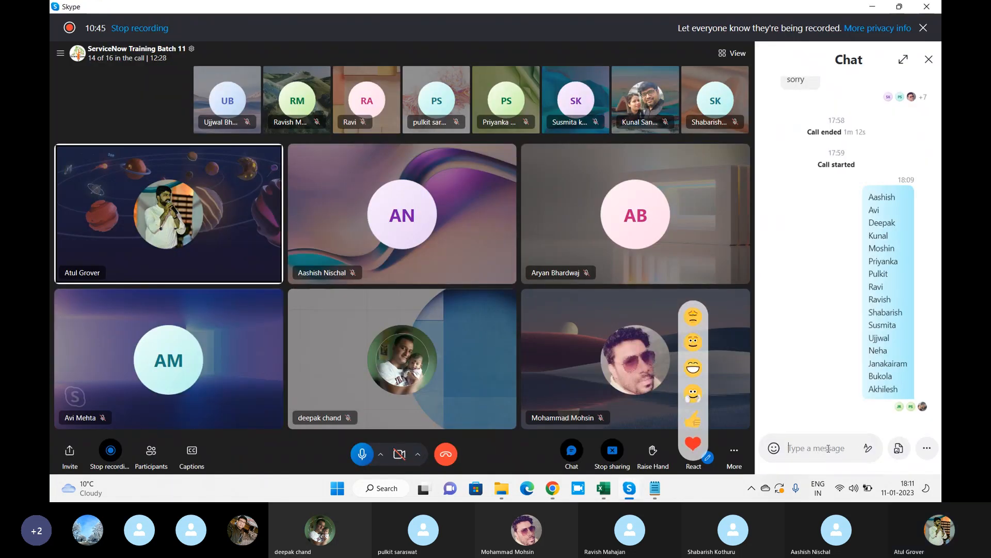
key(ctrl+v)
key(Return)
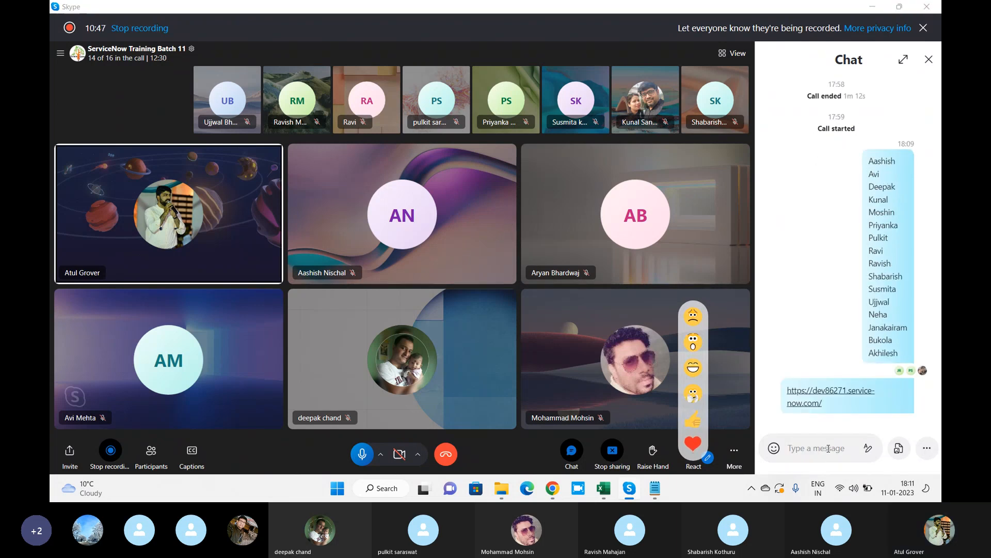
key(alt+Tab)
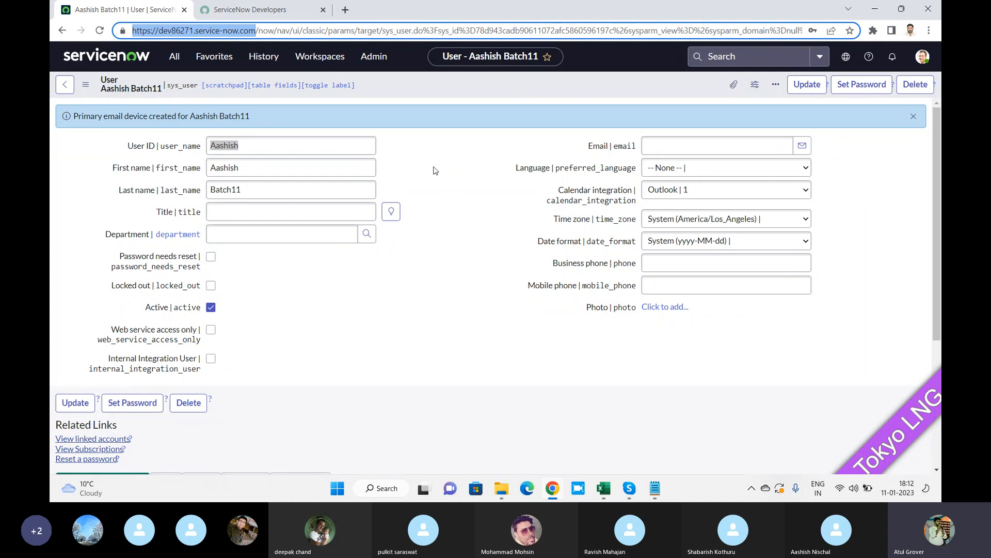
Generate a random password for the new user, copy it, and bring the Skype meeting forward.
click(854, 86)
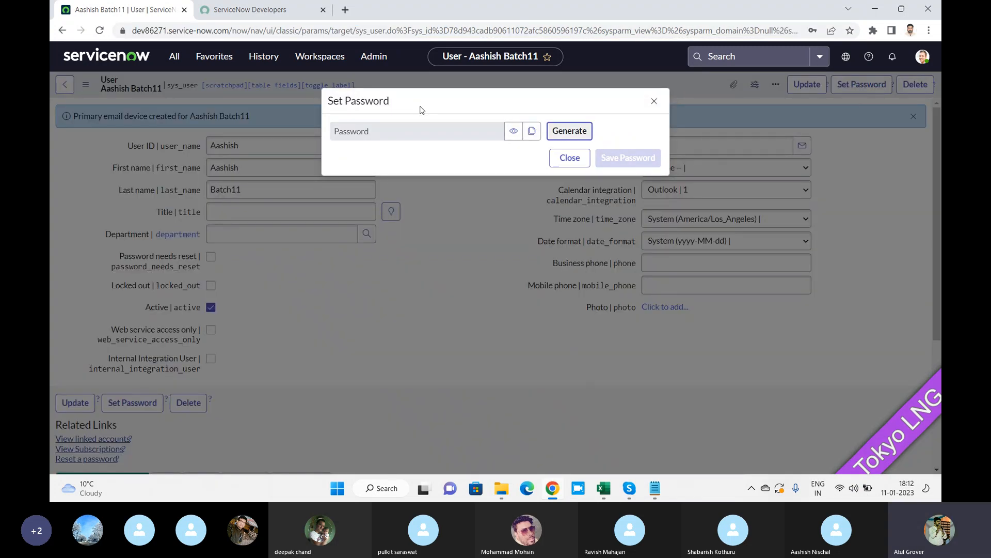
click(570, 132)
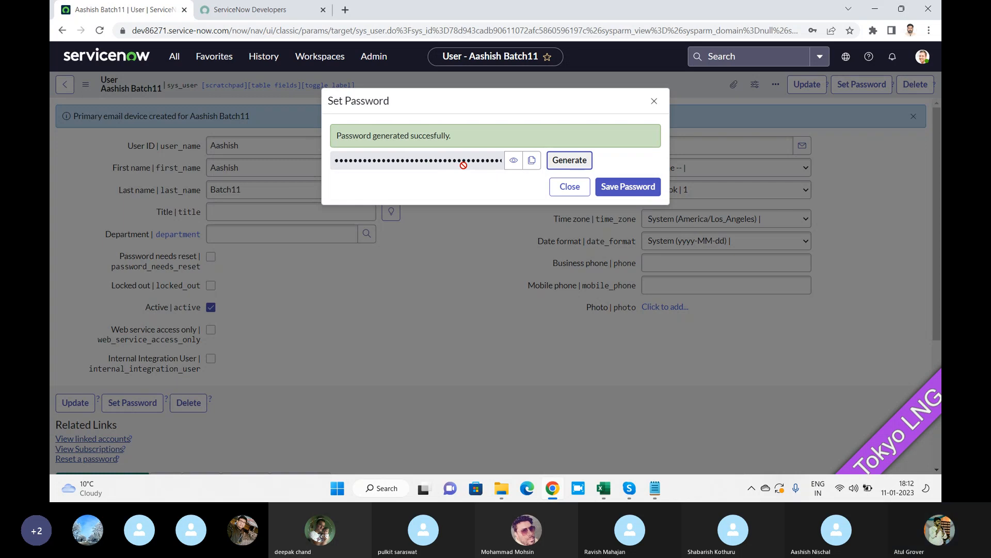
click(531, 161)
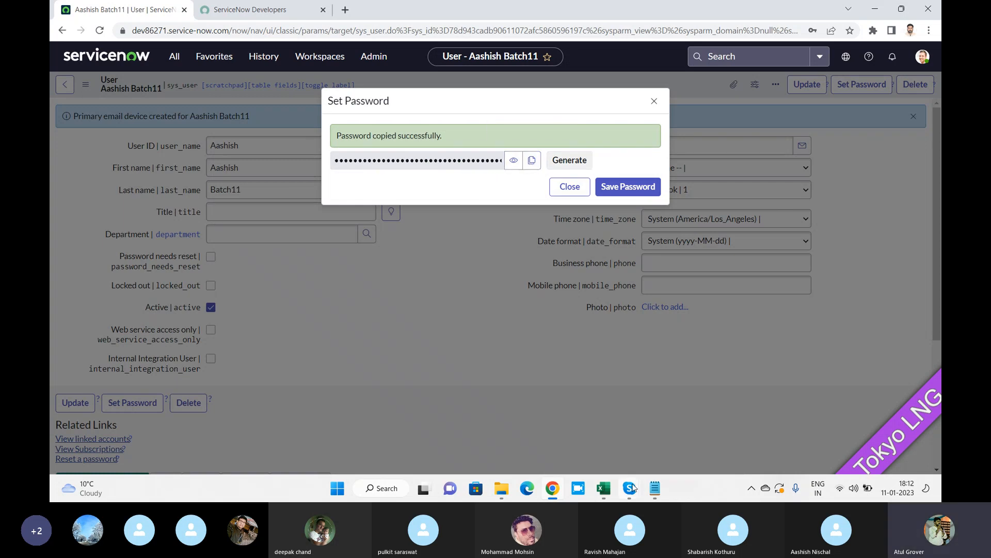
mouse_move(634, 488)
click(602, 429)
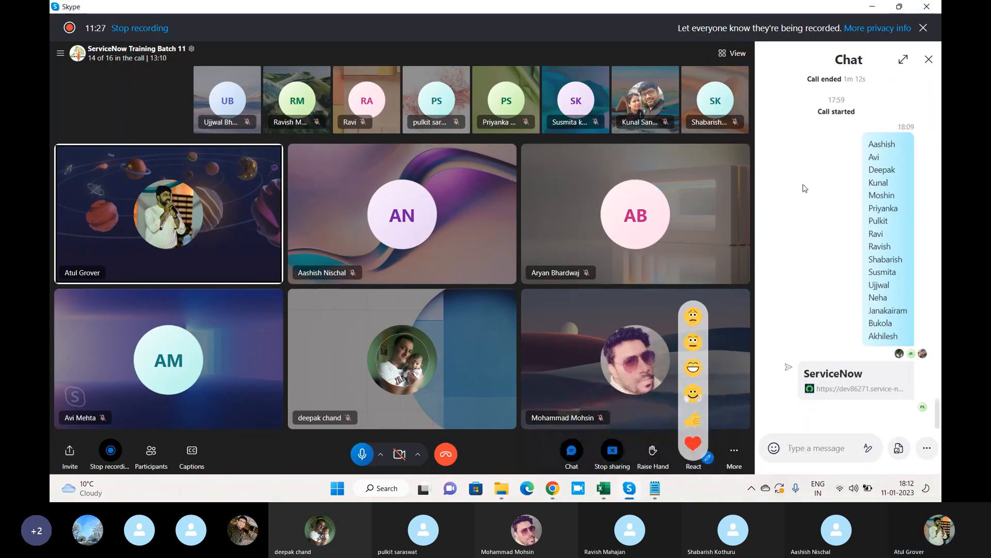
Send the copied password to the new user's participant in a private Skype message.
scroll(804, 188, up, 5)
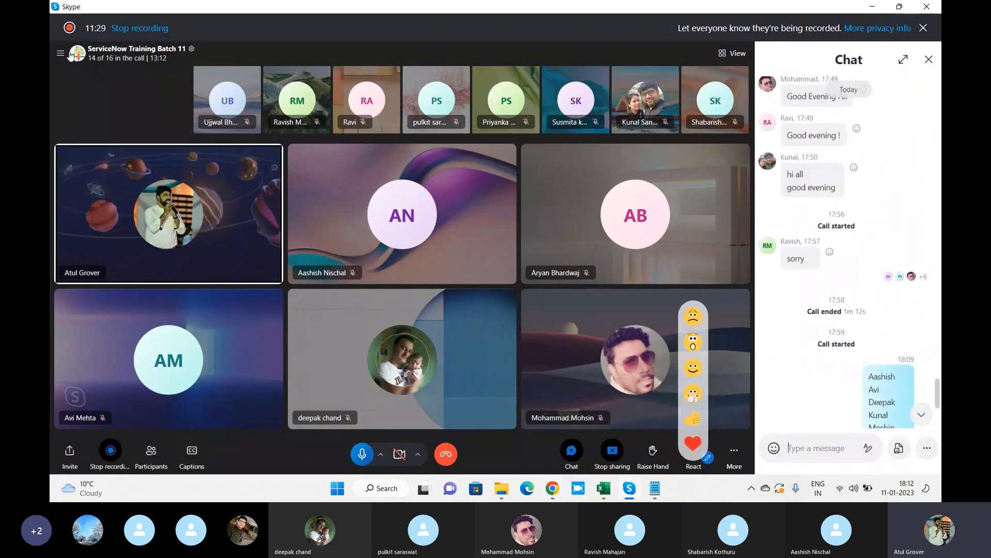
right_click(396, 204)
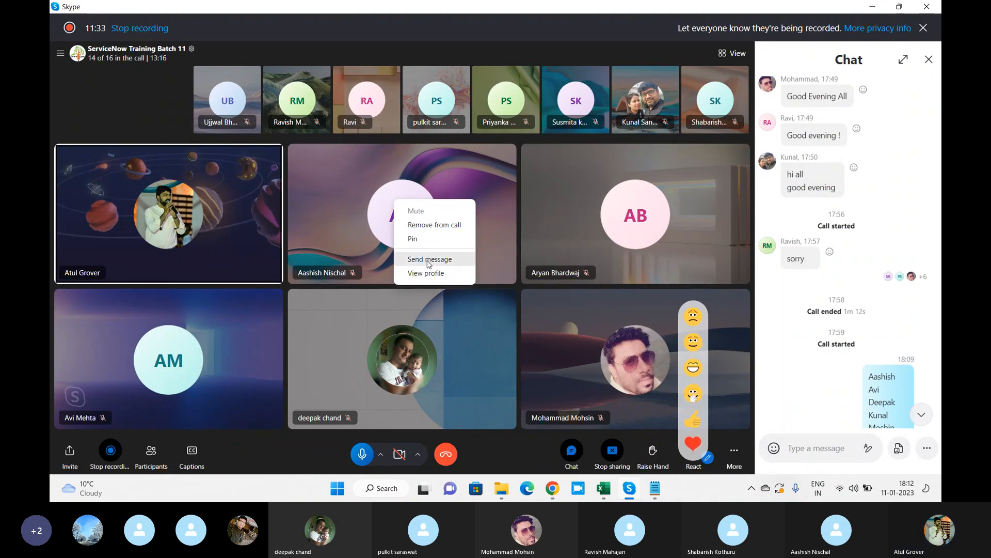
click(427, 260)
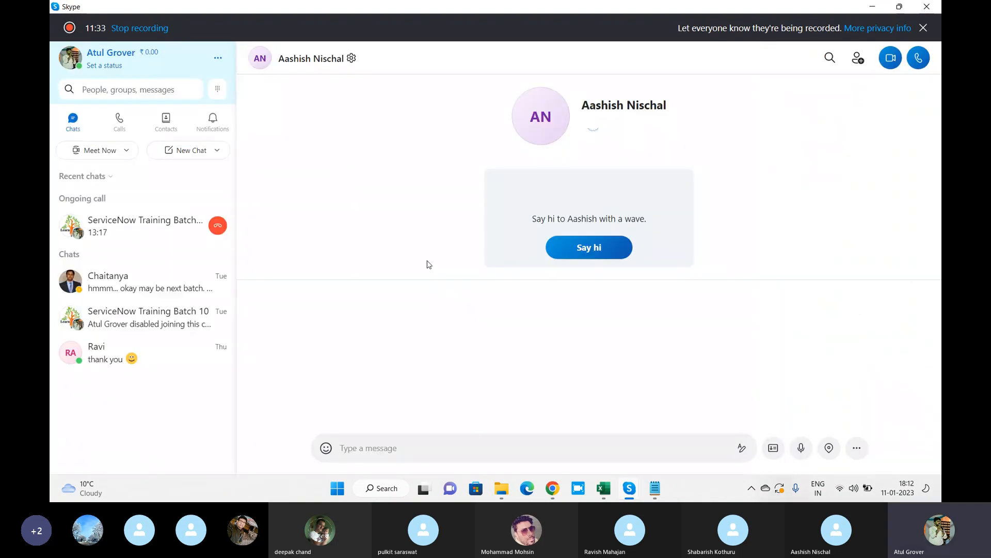
click(370, 438)
key(ctrl+v)
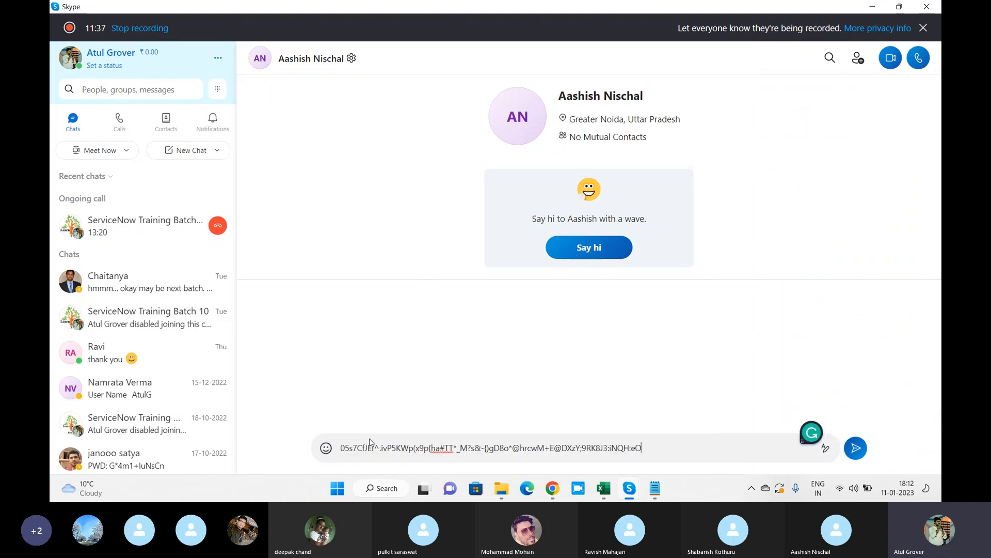
key(Return)
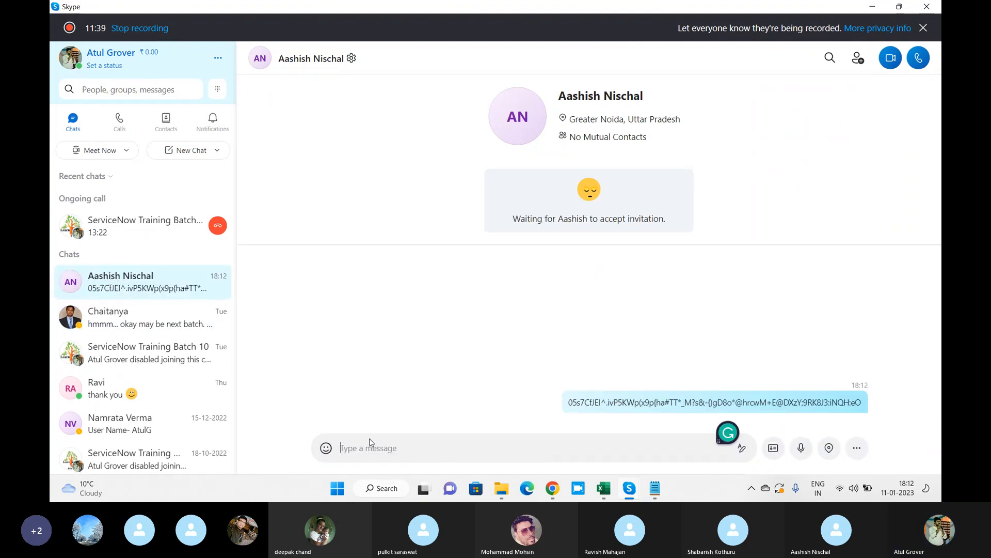
key(alt+Tab)
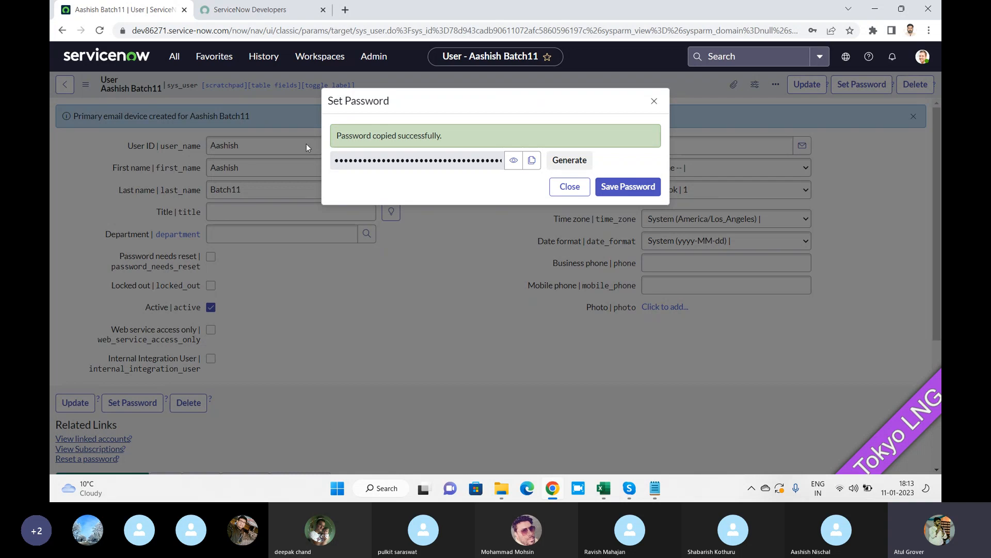
Save the generated password and close the Set Password dialog.
click(612, 189)
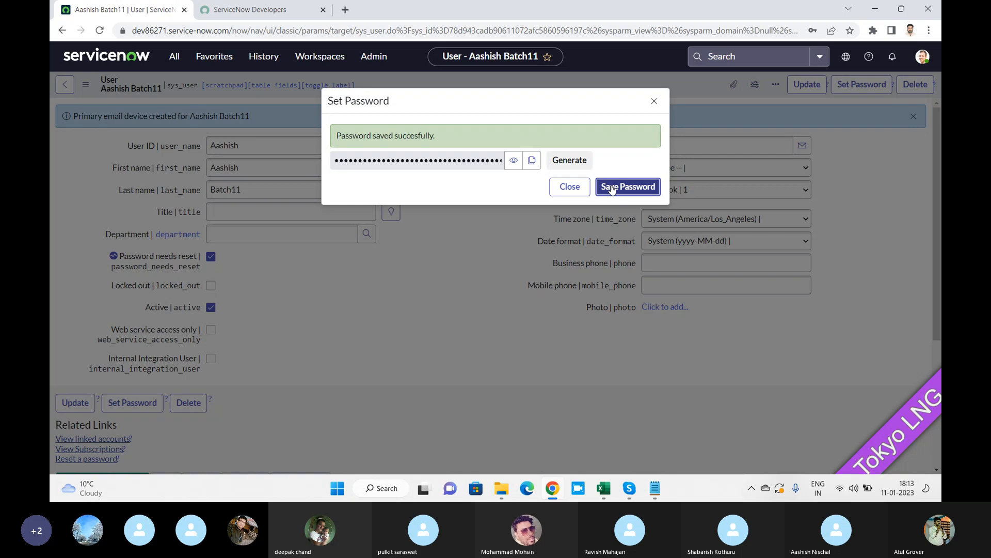
click(654, 101)
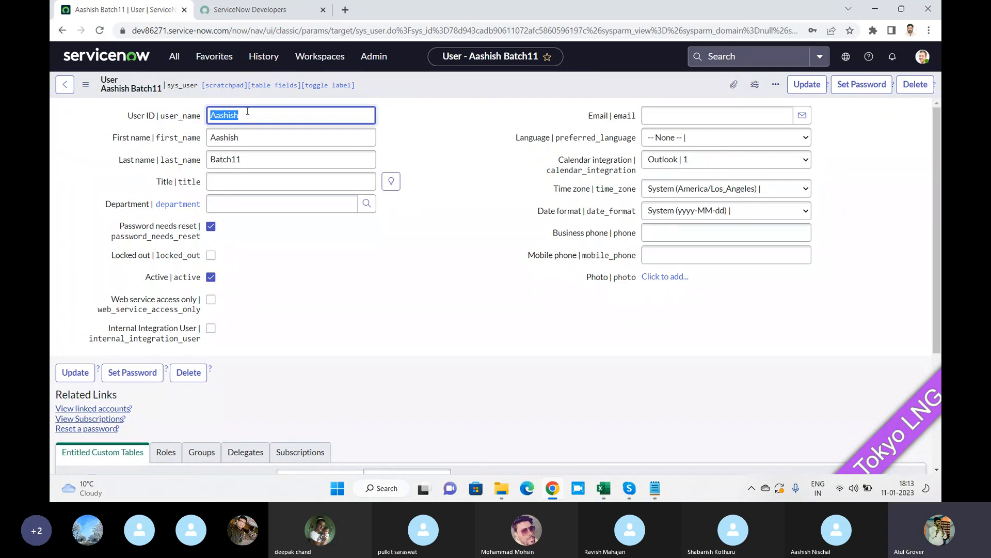
Check cells A2 and B2 of the Training_Master name list, then return to ServiceNow.
mouse_move(623, 484)
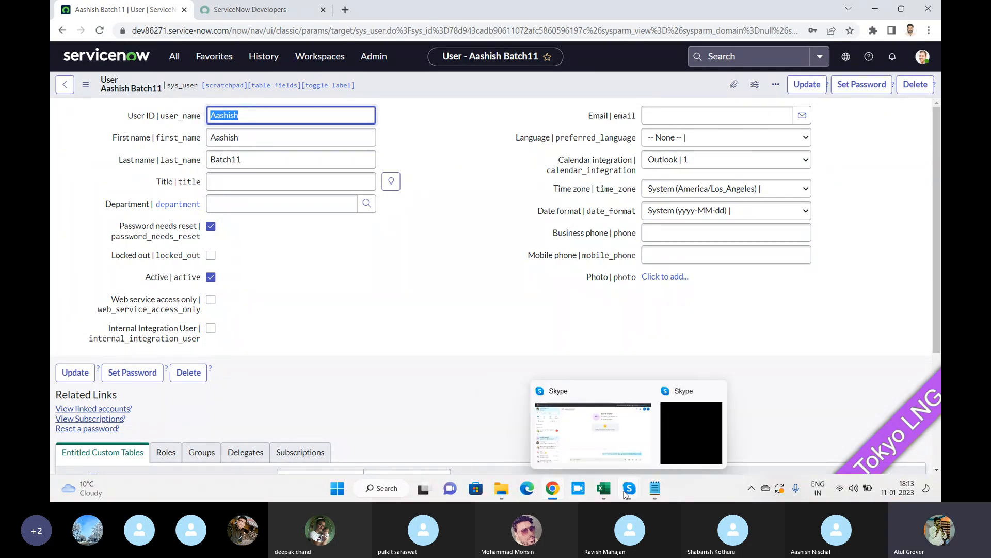
click(603, 488)
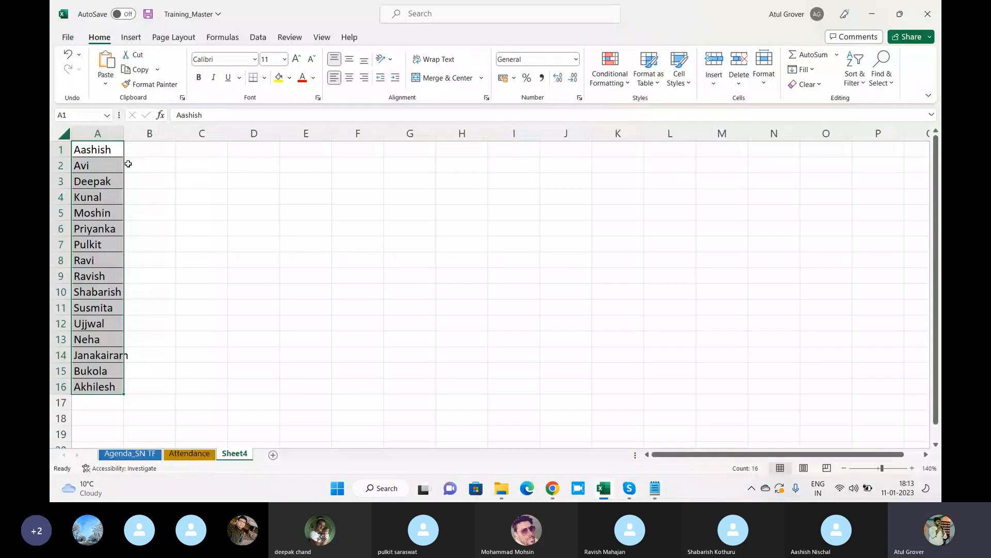
click(120, 164)
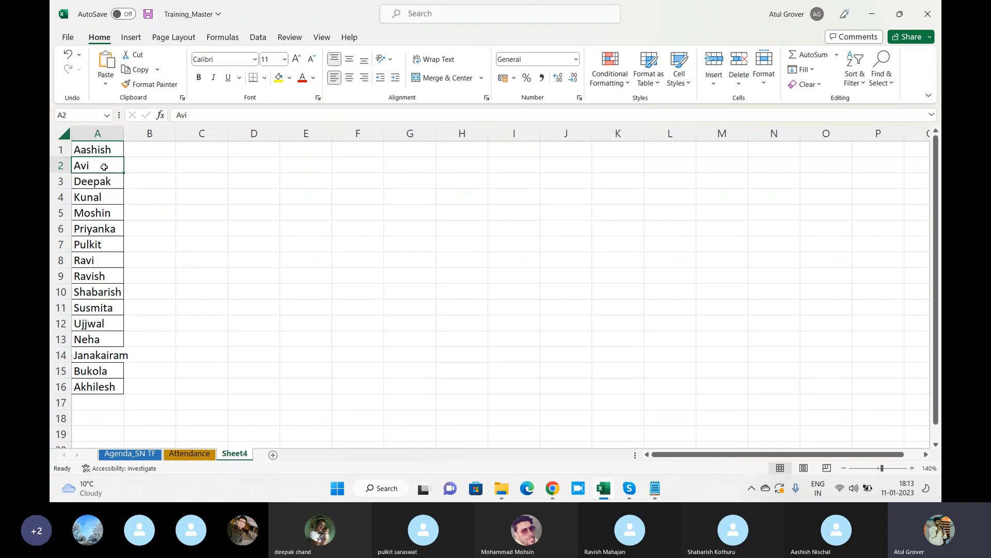
click(164, 165)
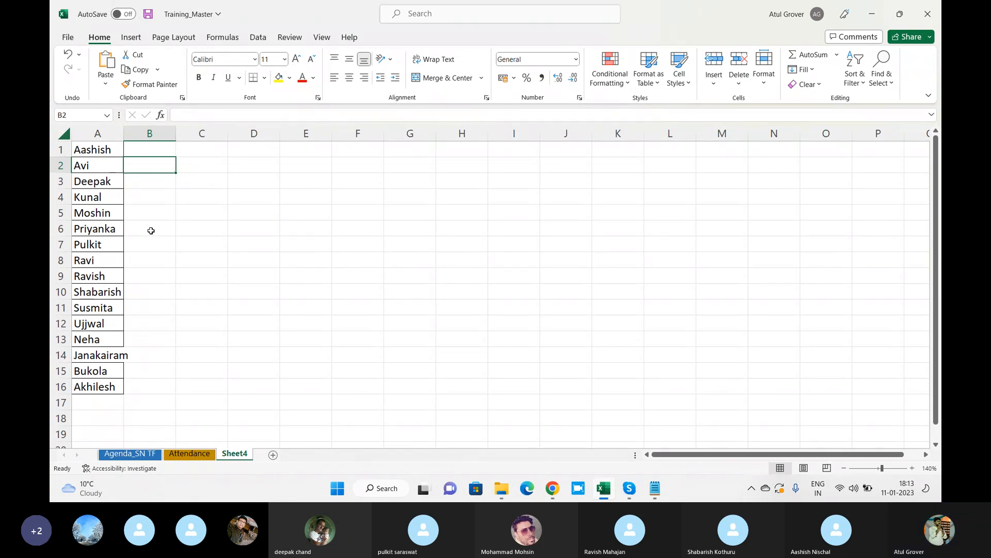
key(alt+Tab)
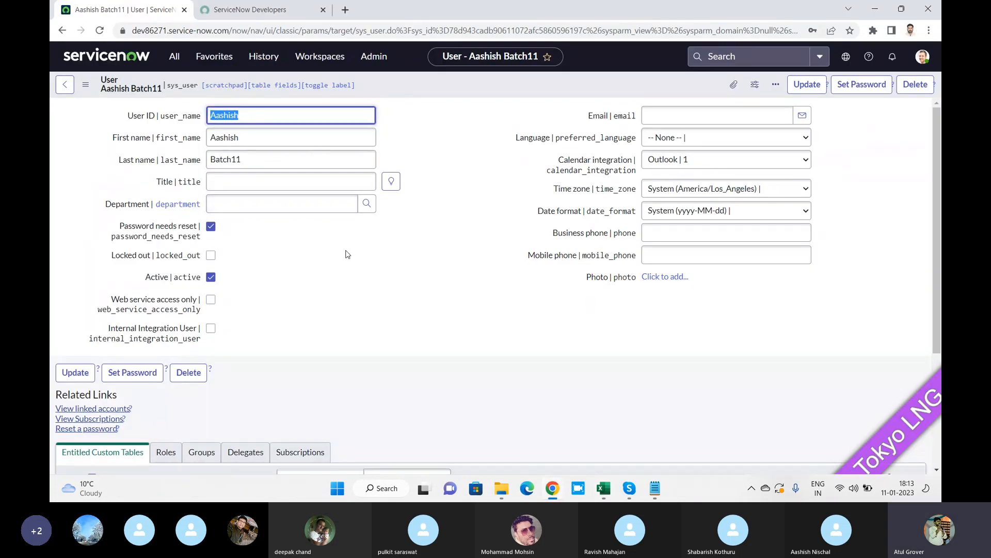
Return to the Skype training call and hide its chat so the call grid fills the window.
key(alt+Tab)
key(alt+Tab)
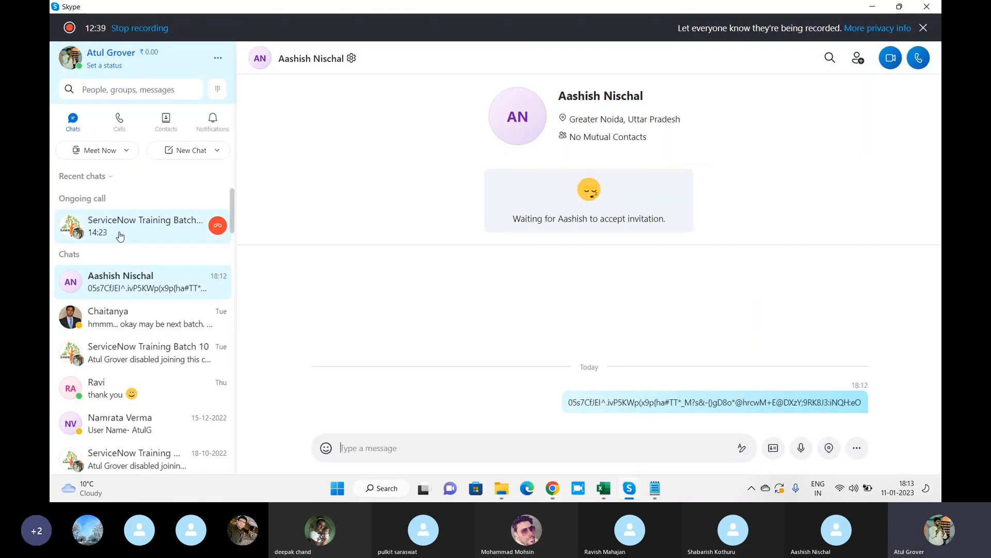
click(103, 234)
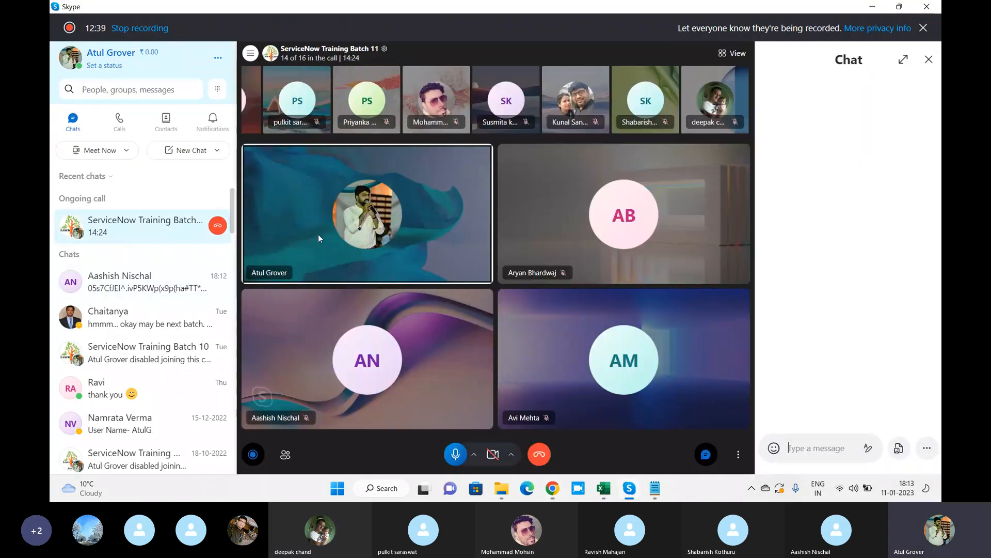
click(929, 59)
click(251, 53)
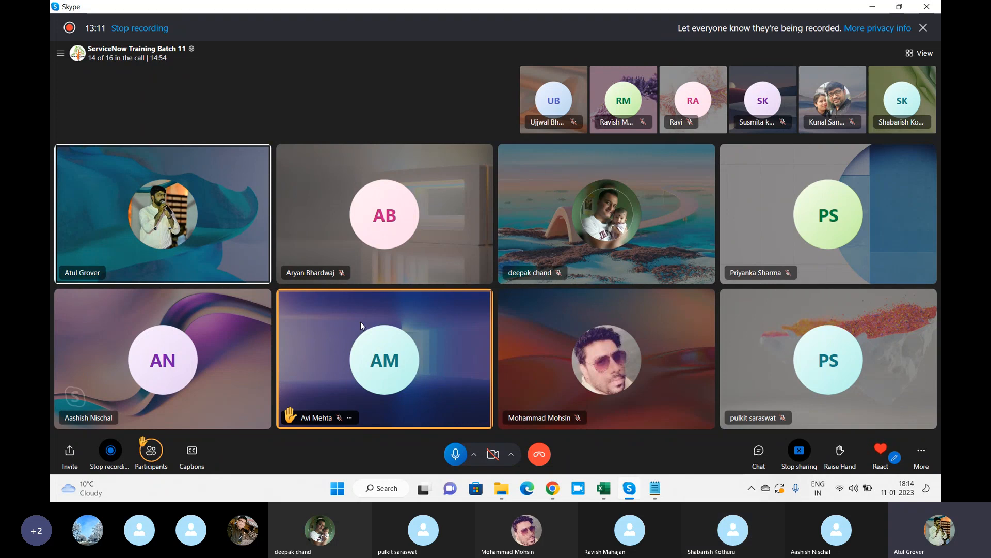
Return to the Skype training call and mute the last SK participant in the top strip.
key(super+Tab)
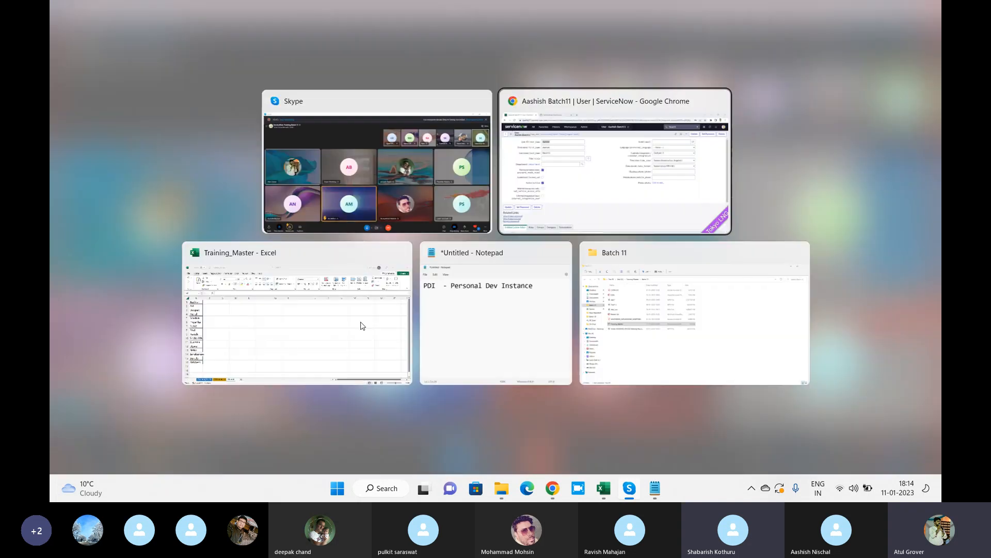
key(Escape)
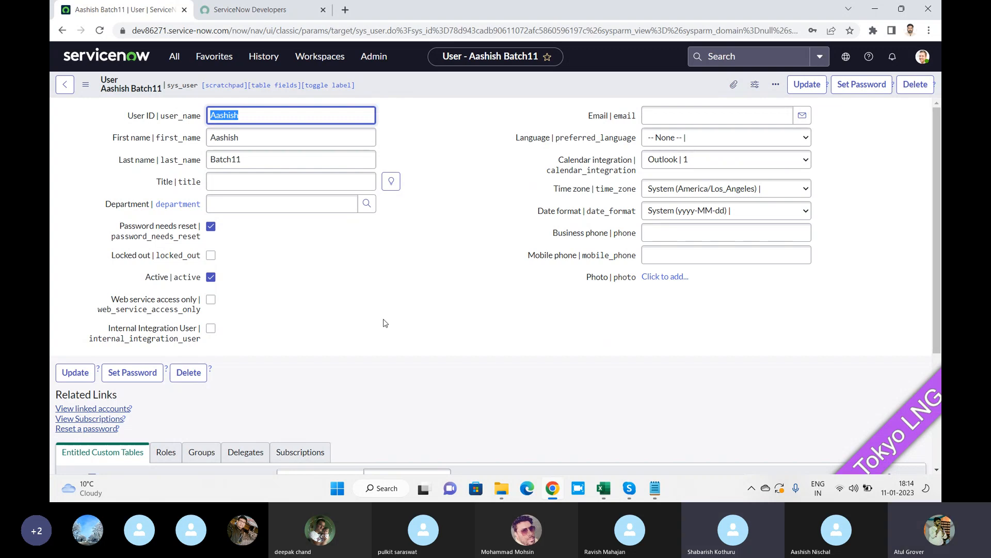
key(alt+Tab)
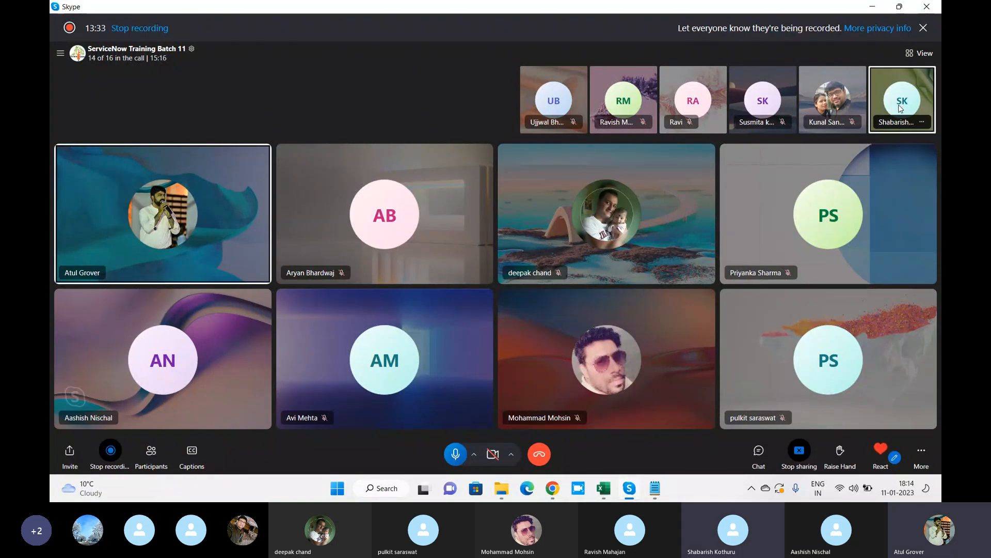
right_click(899, 108)
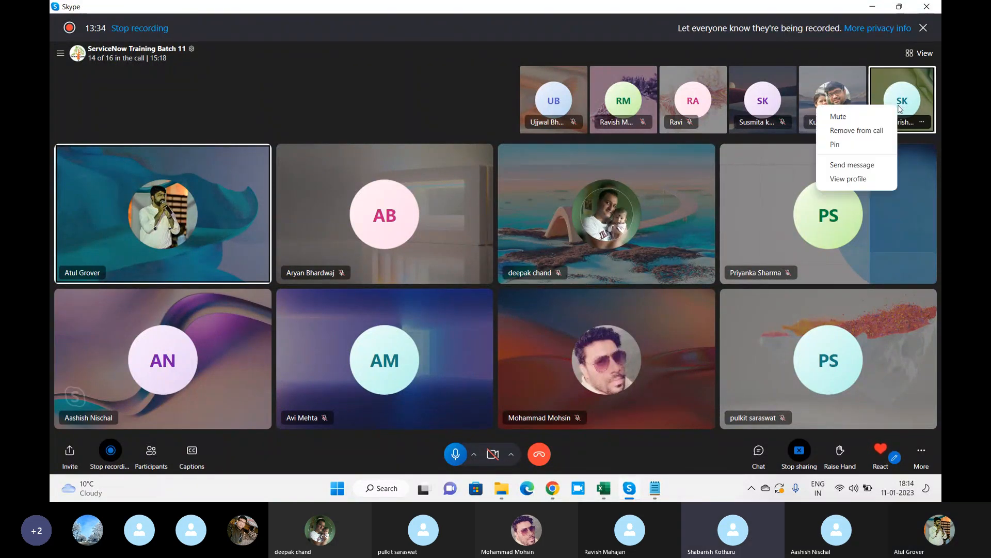
click(872, 117)
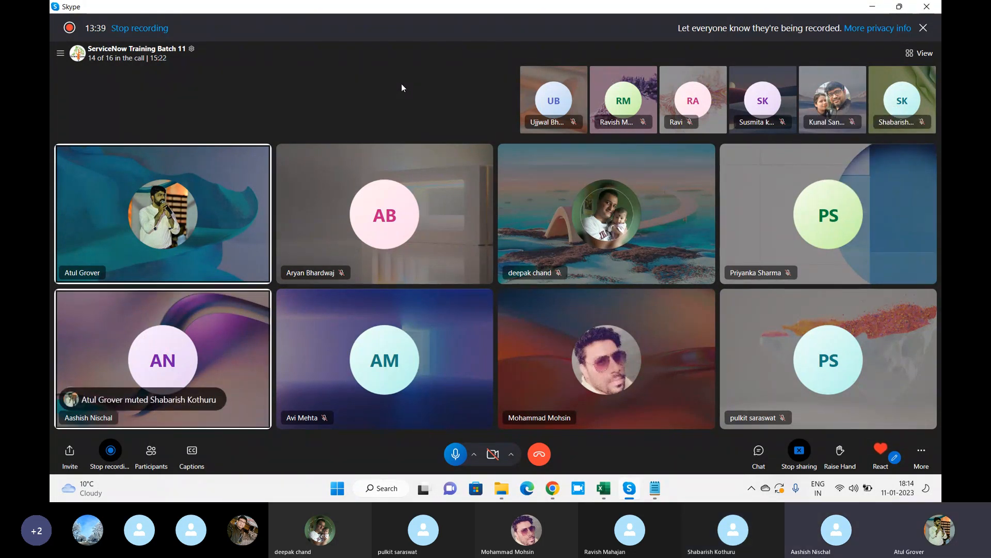
key(XF86AudioRaiseVolume)
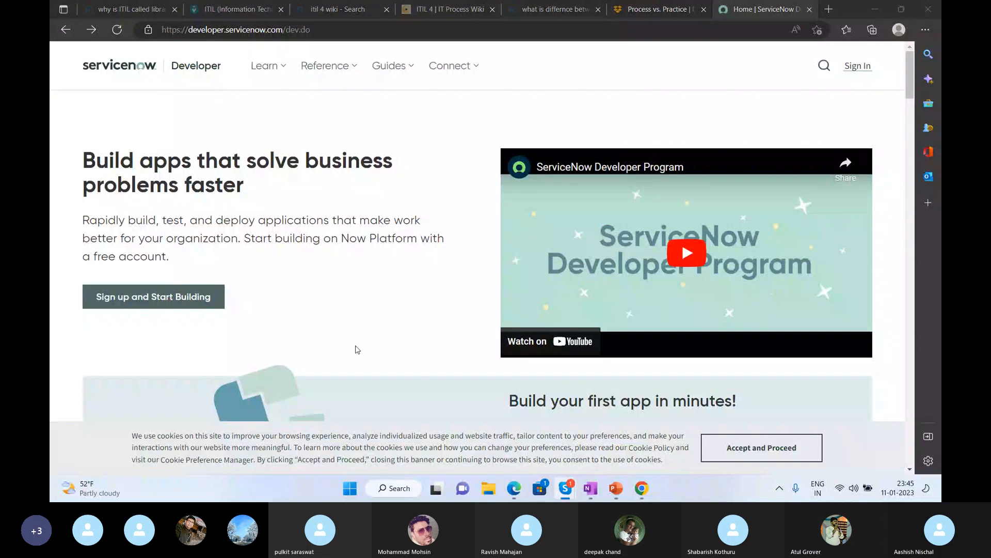
Accept the Developer site's cookie notice, then open the shared ServiceNow instance link from the call chat.
click(774, 448)
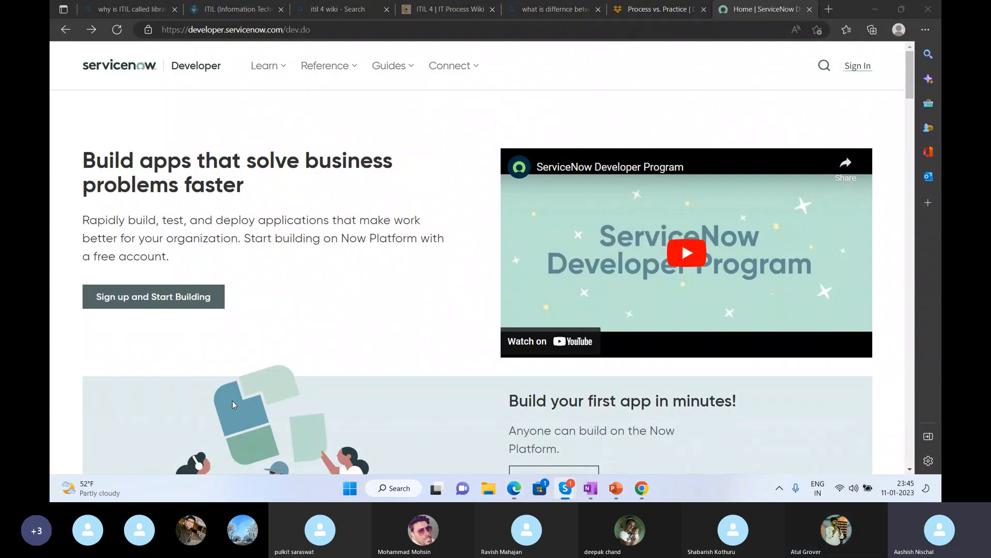
key(alt+Tab)
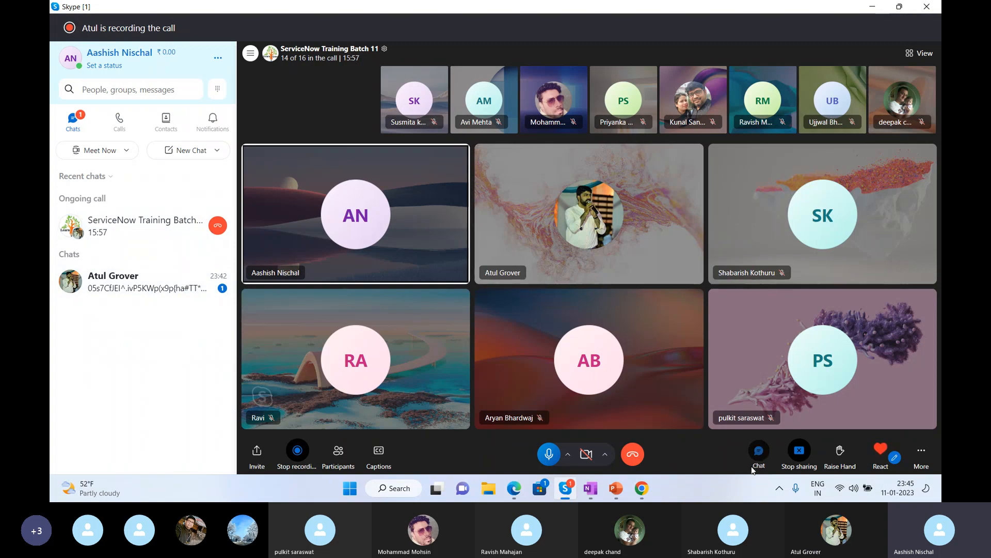
click(758, 451)
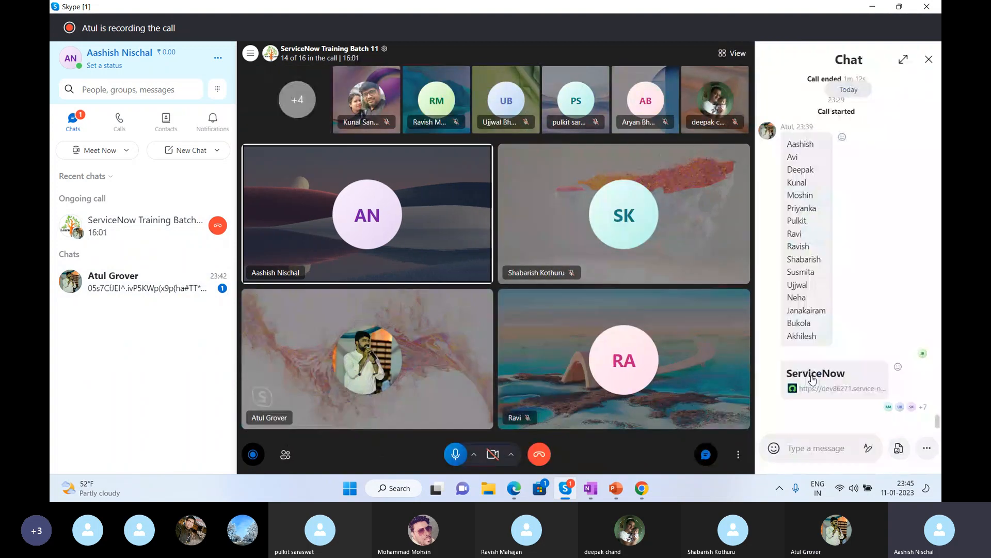
click(812, 388)
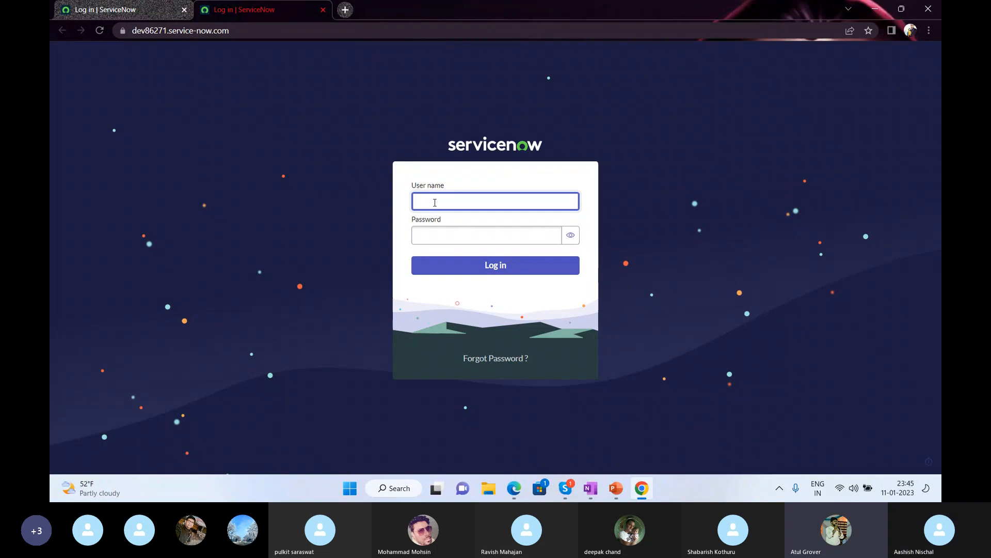
Enter the new user's login name in User name, removing the batch11 suffix.
text(aa)
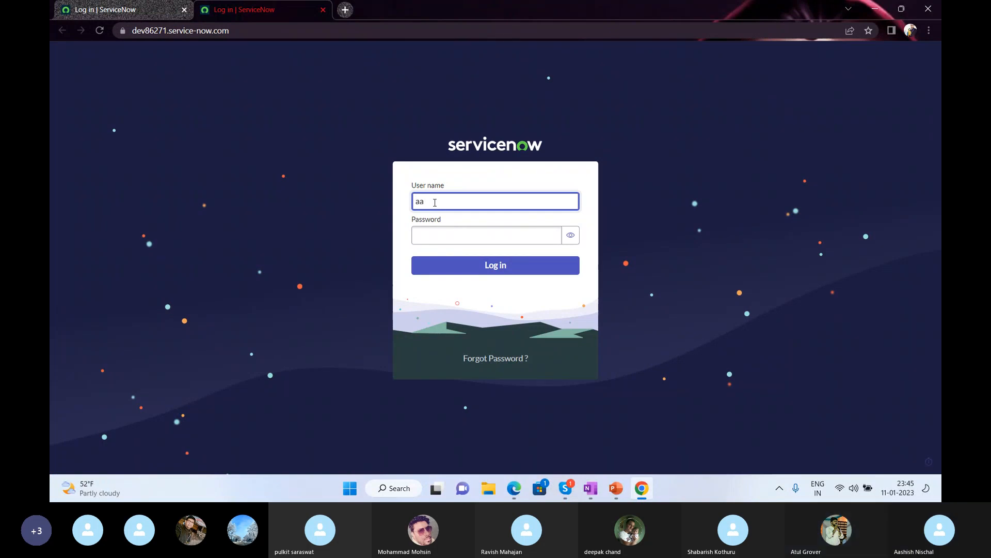
text(shishbatch11)
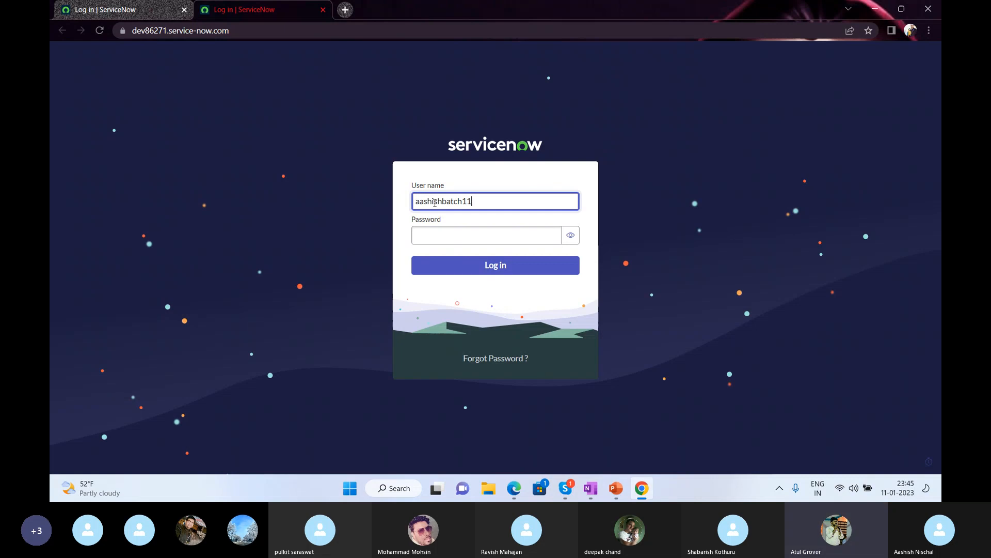
click(443, 202)
drag(447, 203, 524, 201)
key(BackSpace)
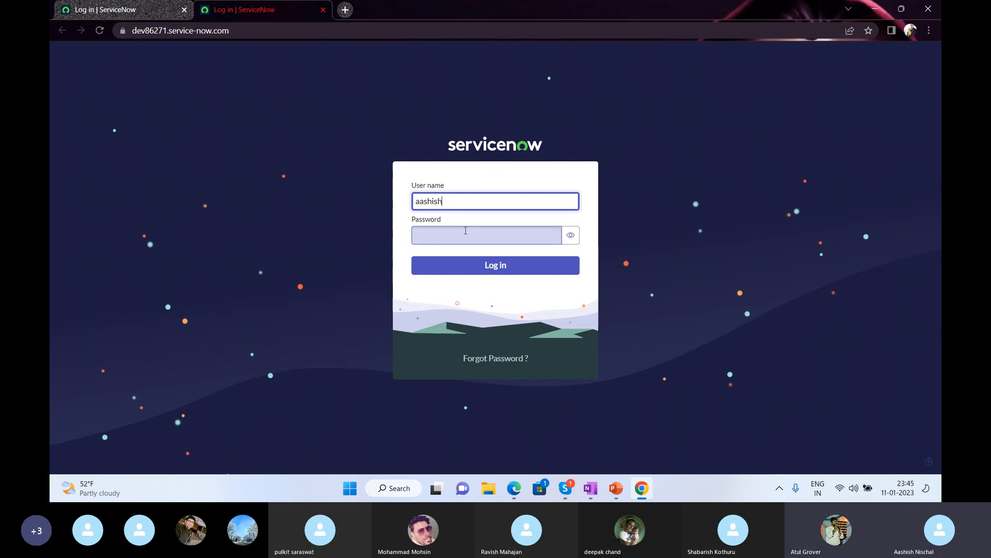
click(464, 233)
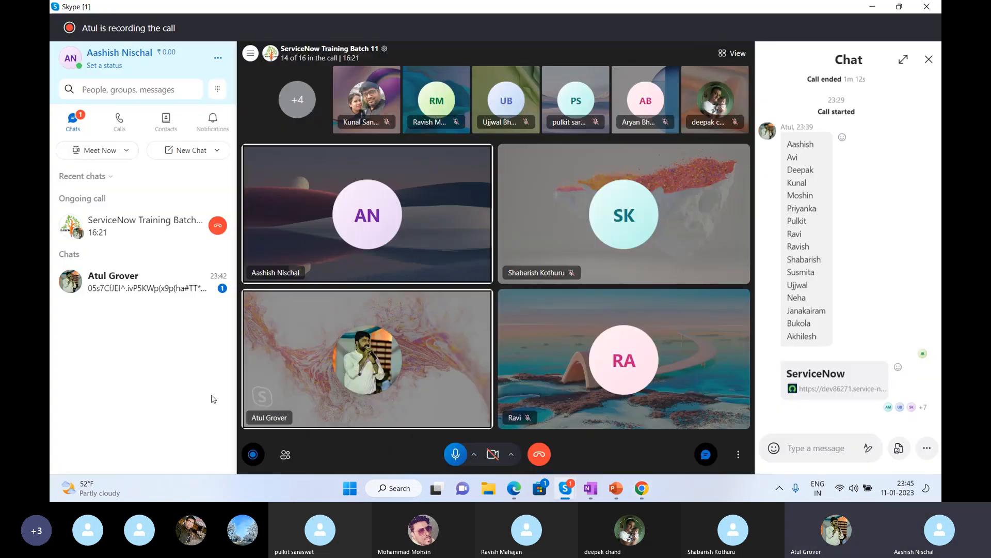
Accept the trainer's Skype contact request and copy his shared password message.
click(150, 282)
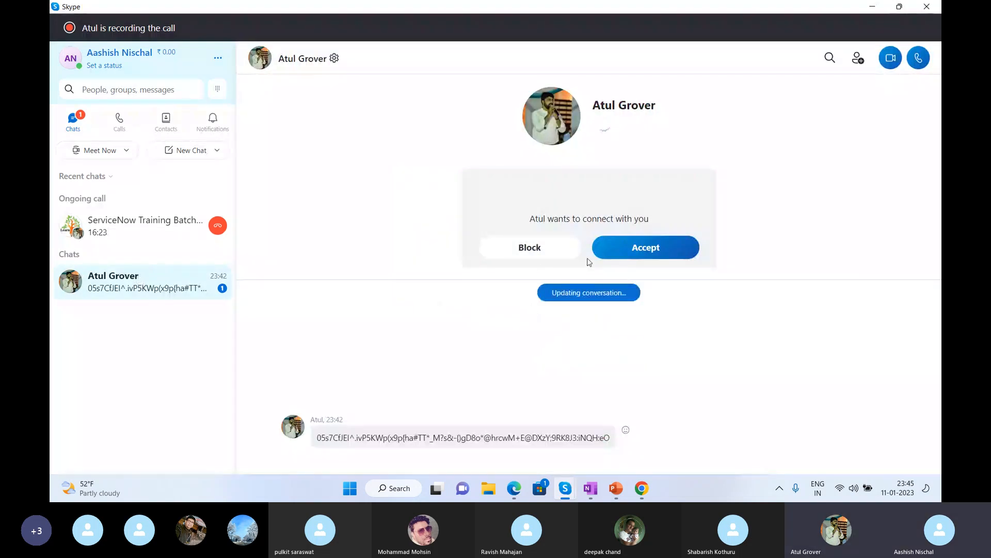
click(630, 246)
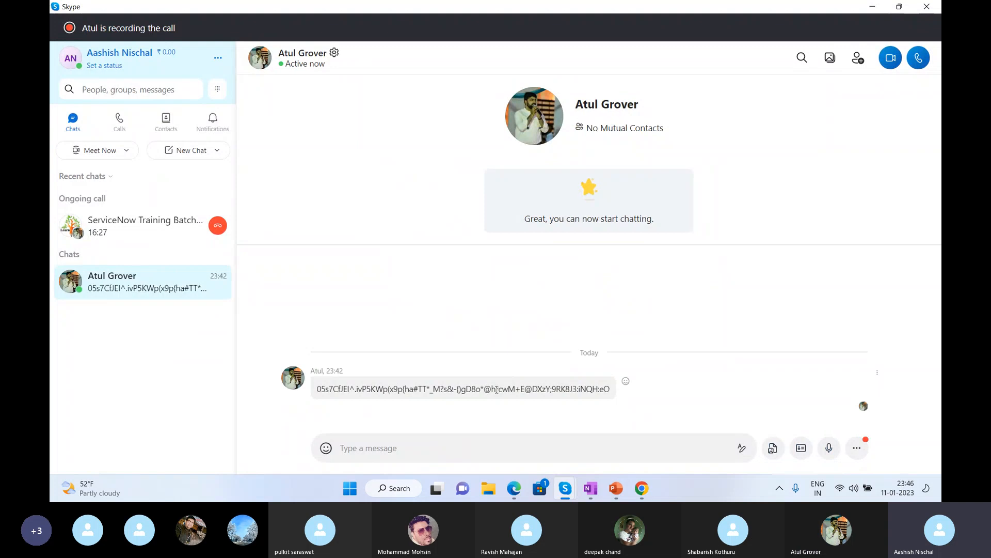
right_click(497, 391)
click(513, 284)
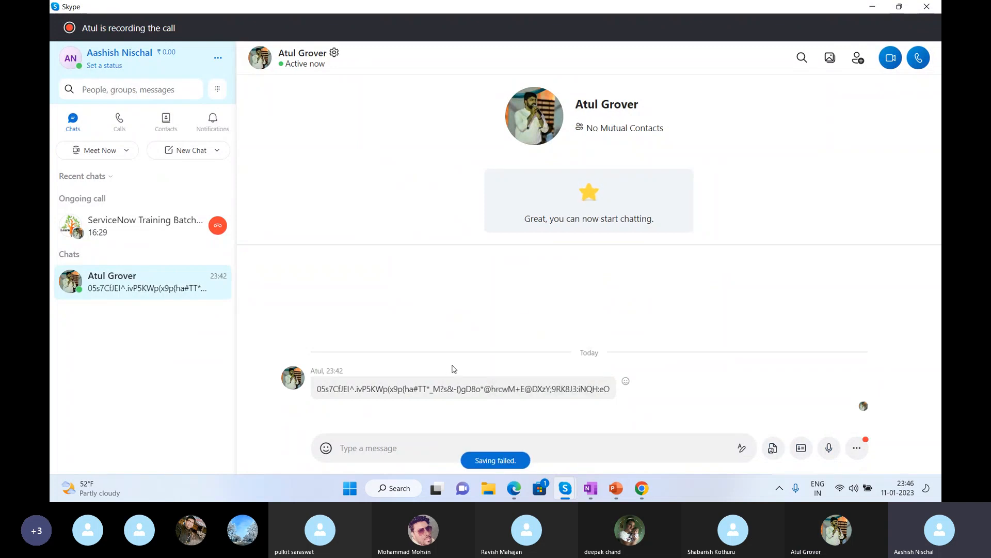
click(641, 488)
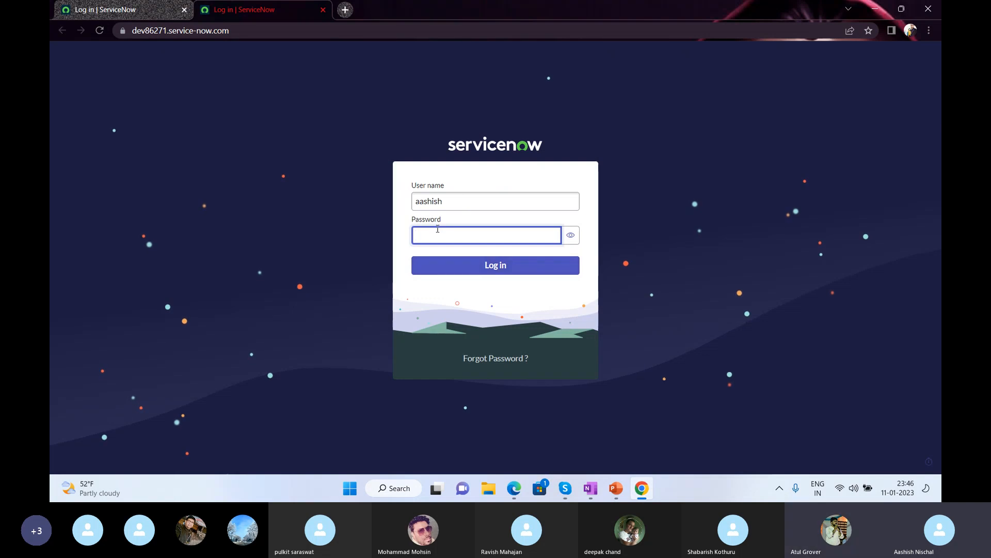
Paste the copied password into the Password field and submit the login.
key(ctrl+v)
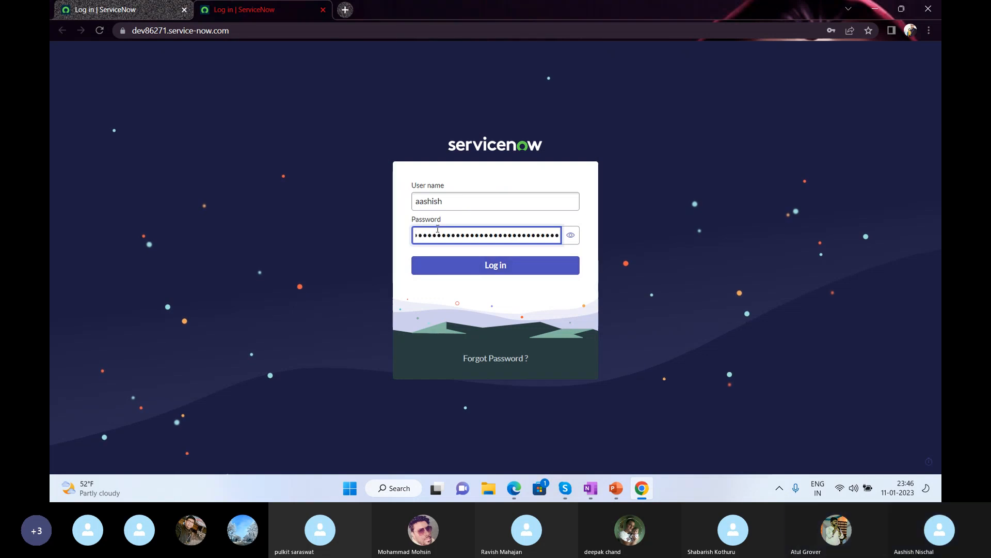
click(503, 270)
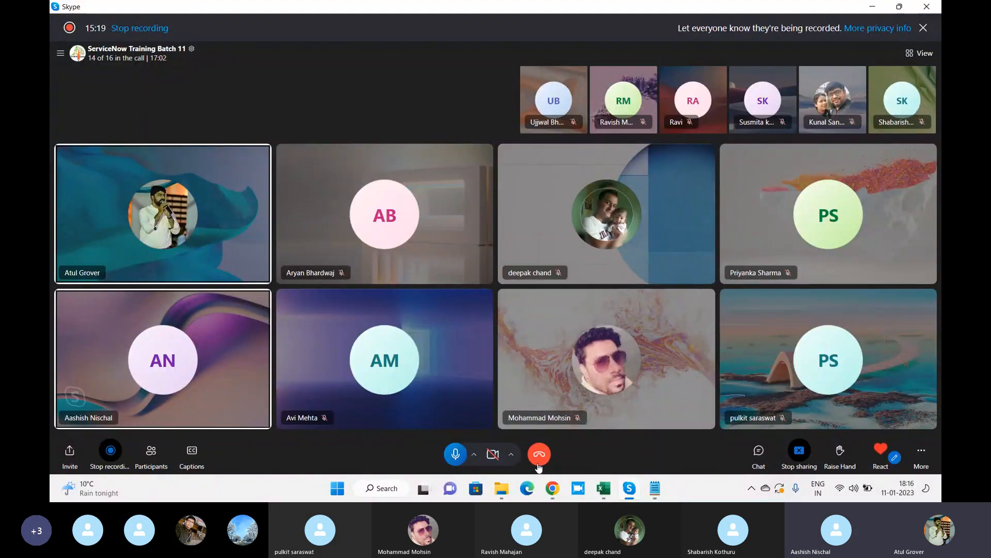
Review the user record's Password needs reset option, then select the Current Password field.
click(553, 488)
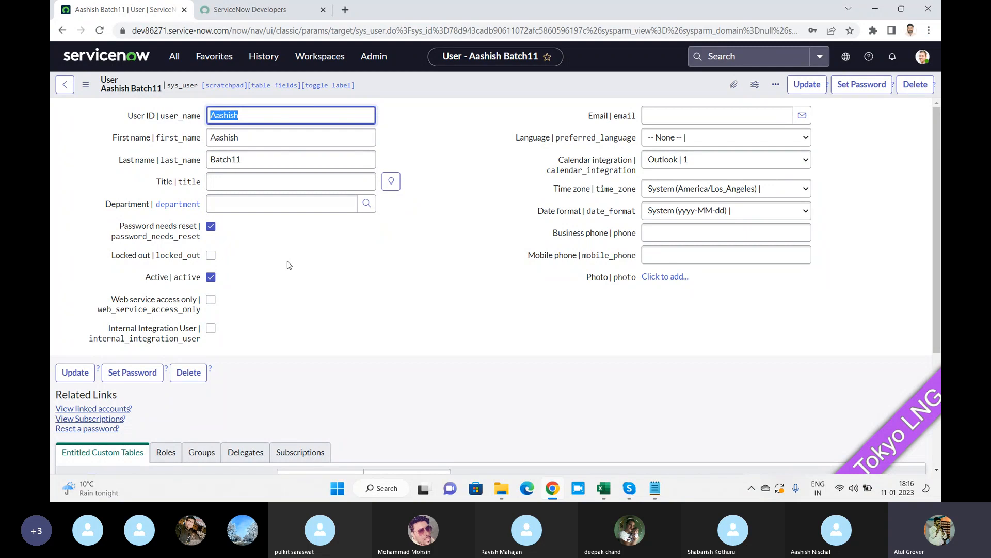
drag(120, 226, 197, 229)
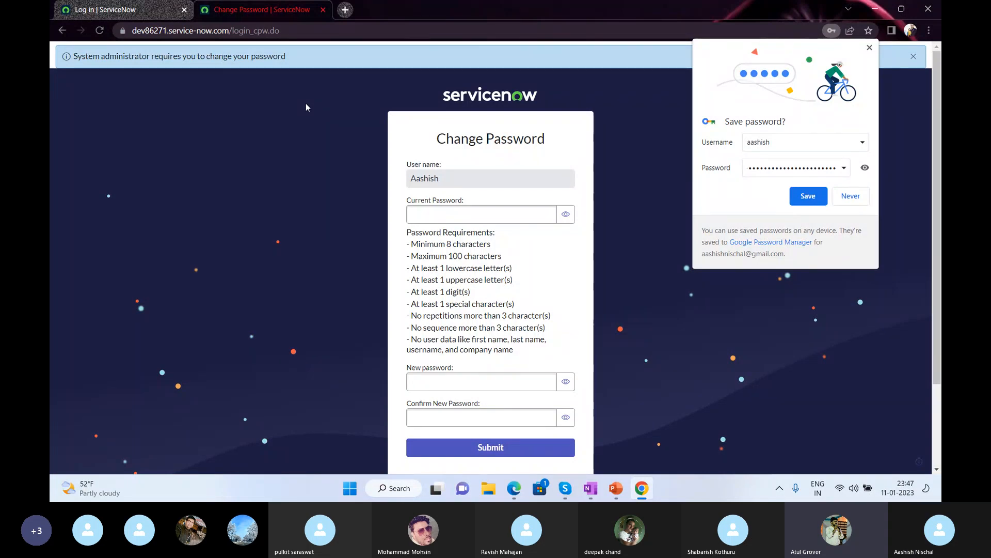
click(422, 211)
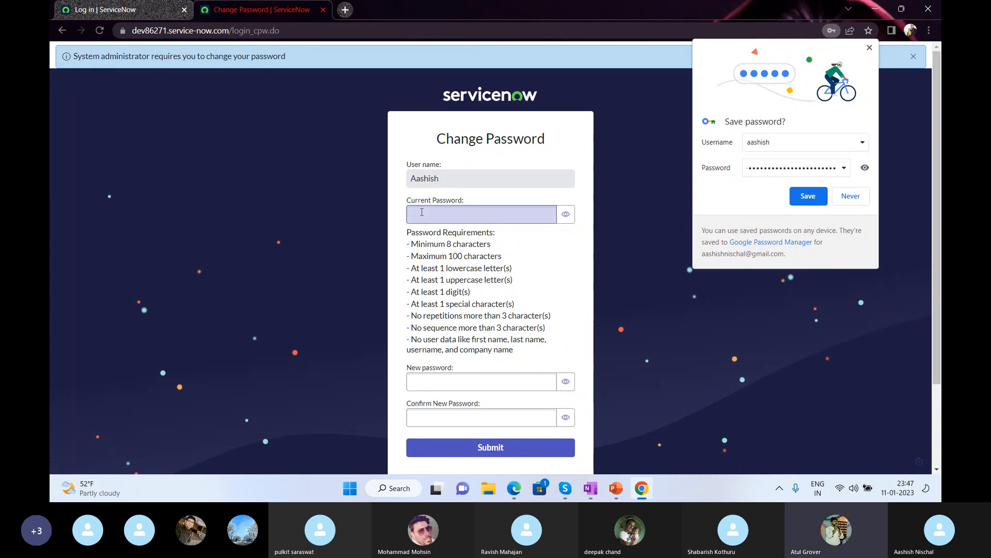
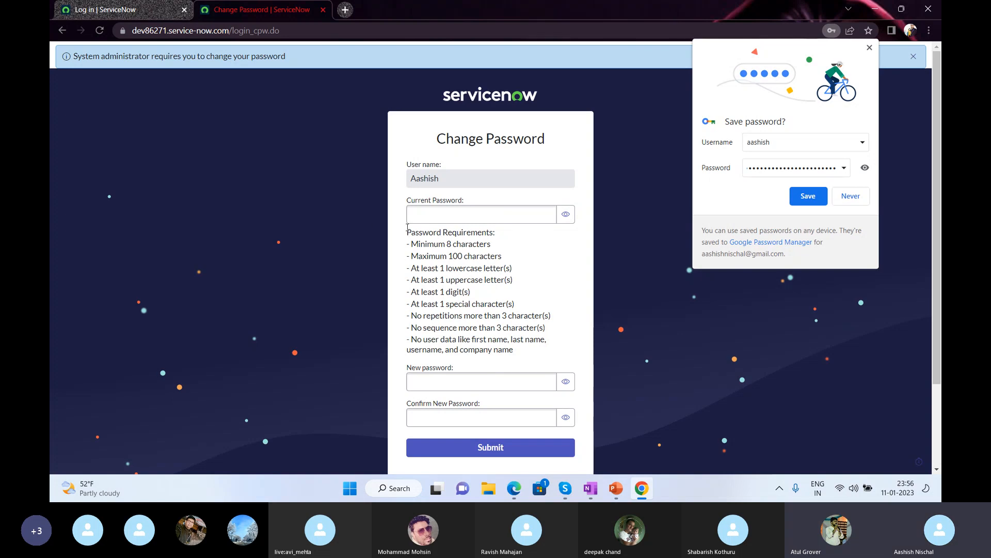
Paste the current password into the Current Password field, then move to the New password field.
click(412, 217)
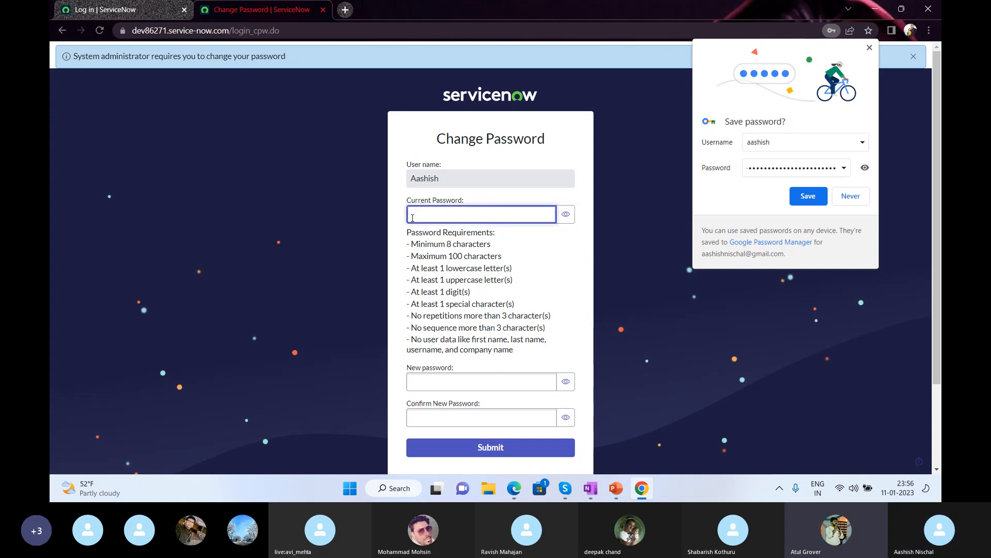
key(ctrl+v)
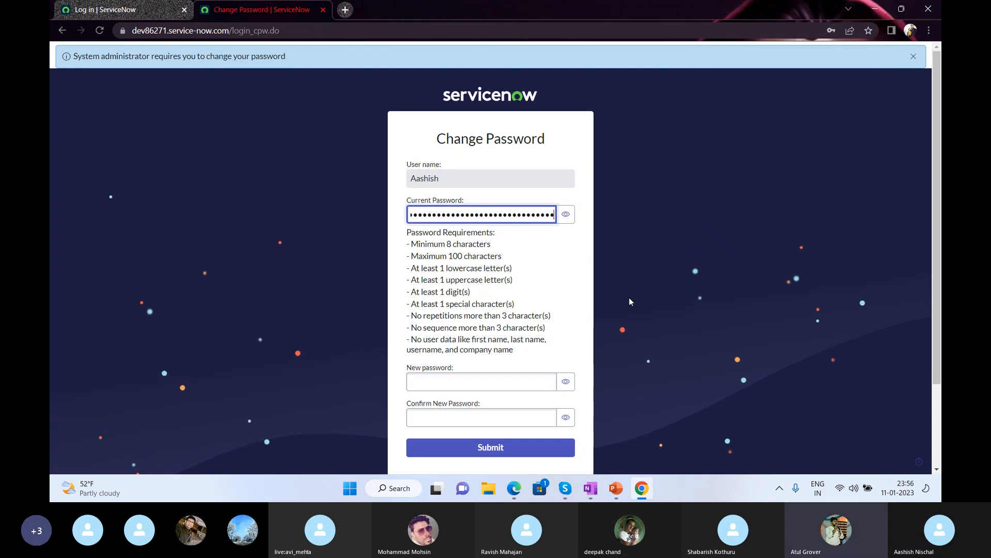
click(436, 383)
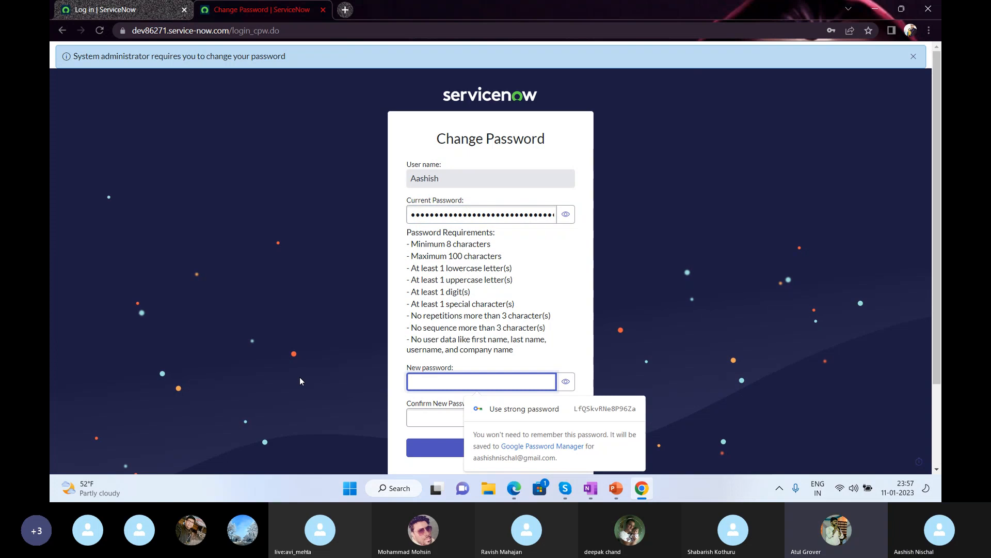
key(alt+Tab)
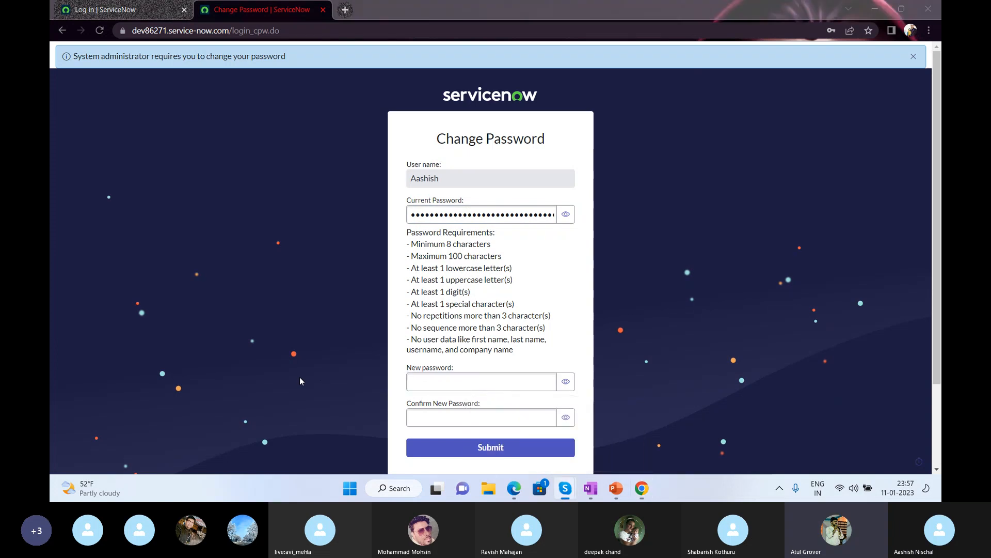
click(432, 382)
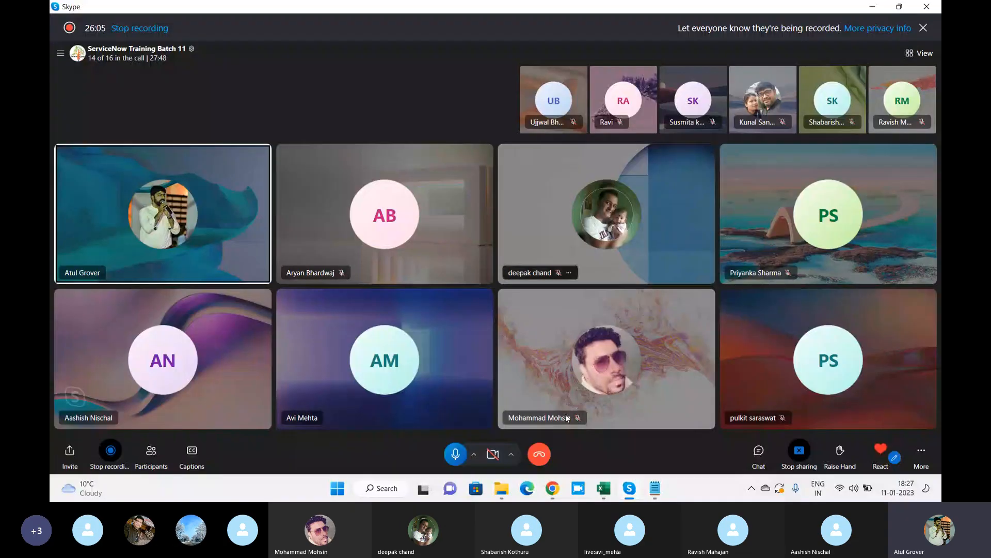
Return from the Skype call to the new user's ServiceNow record in Chrome.
click(558, 489)
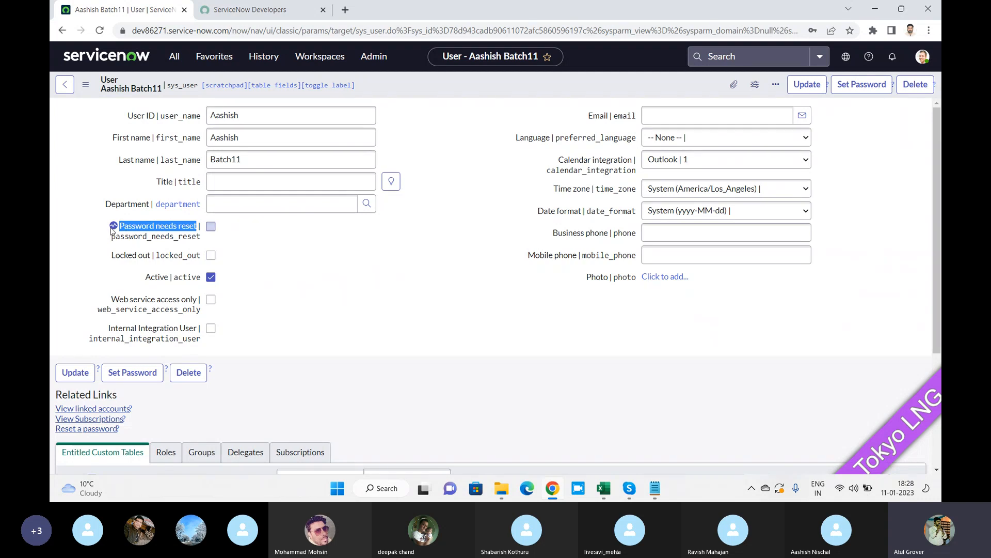
Toggle the user's Password needs reset option on and back off, then open the administrator's profile menu.
mouse_move(113, 228)
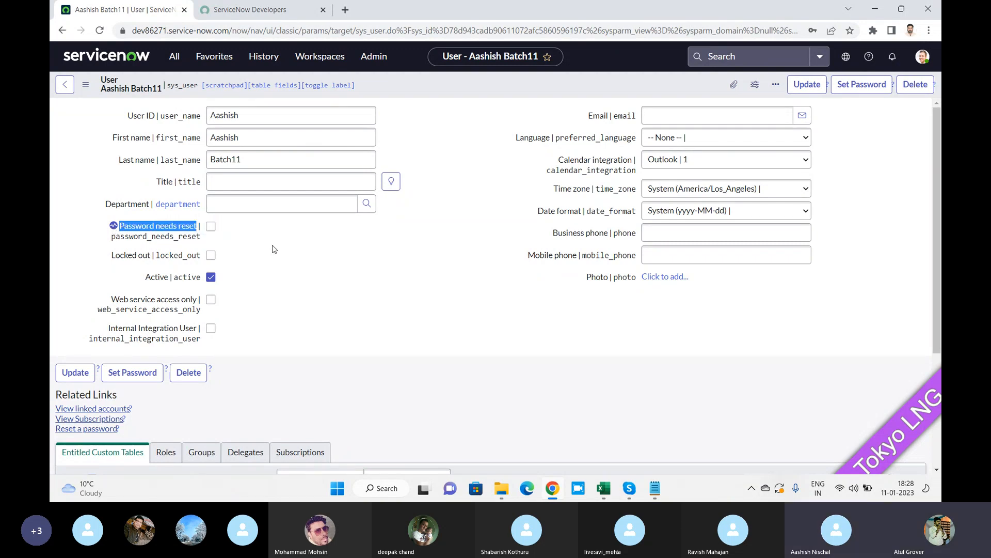
click(211, 226)
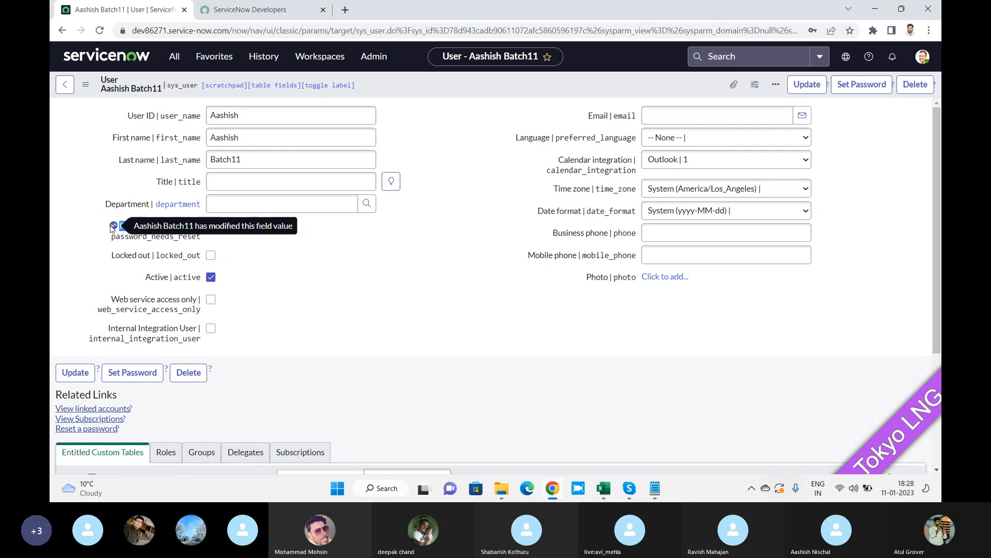
click(212, 226)
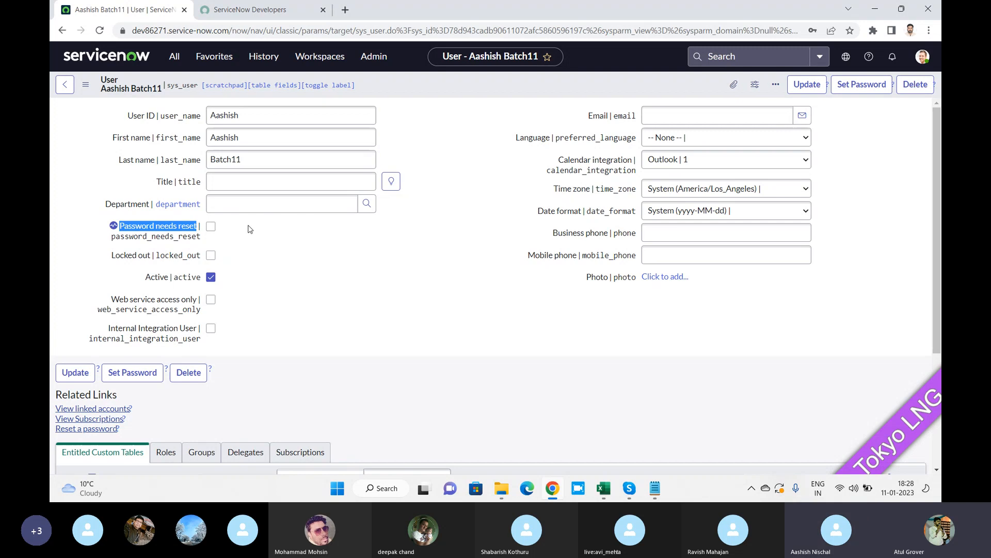
click(922, 56)
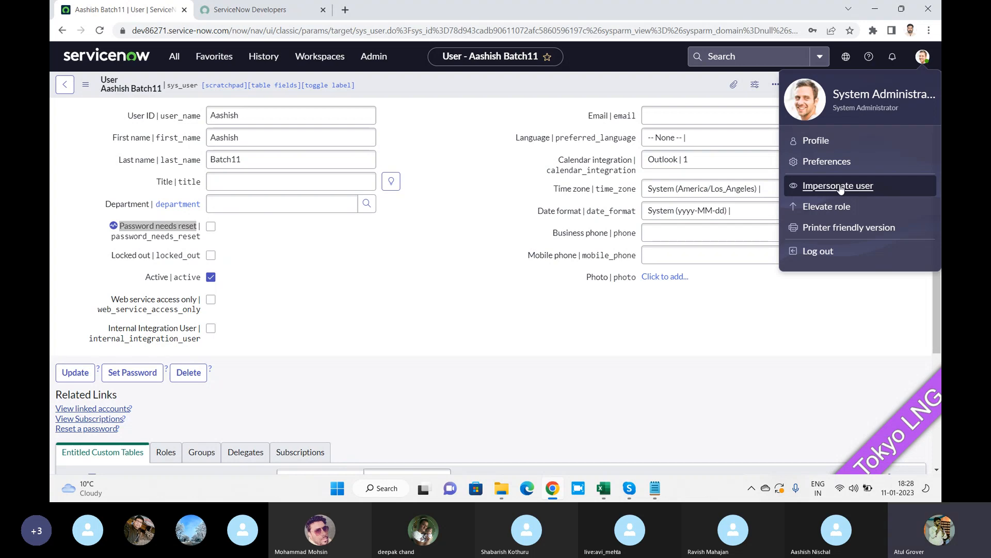
Impersonate the newly created user, selected from the Impersonate user list.
key(alt+Tab)
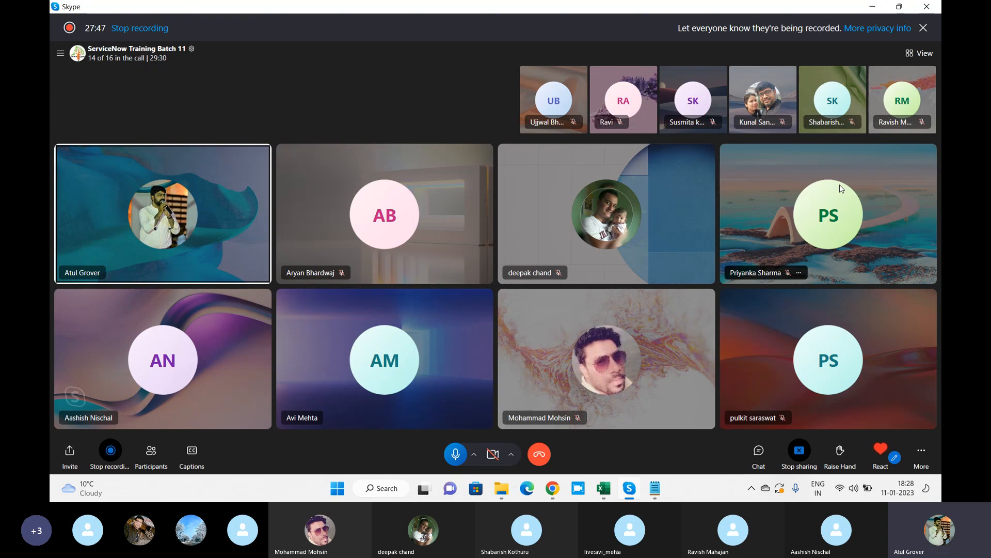
key(alt+Tab)
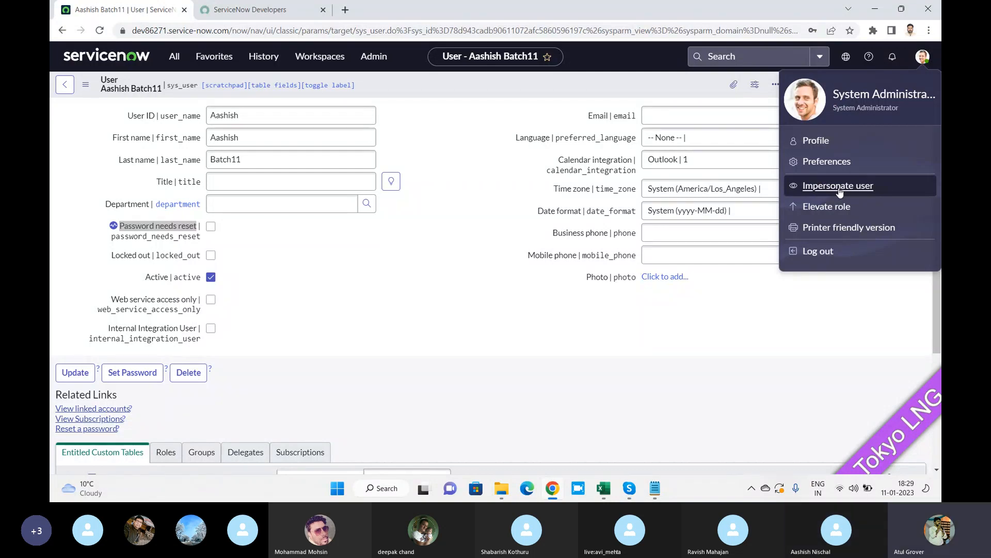
click(838, 187)
click(461, 194)
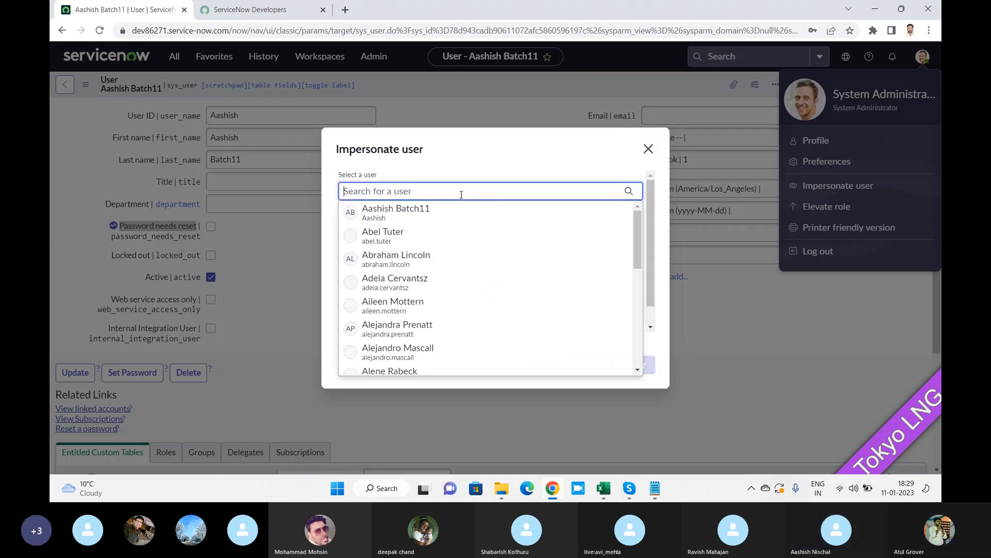
click(381, 215)
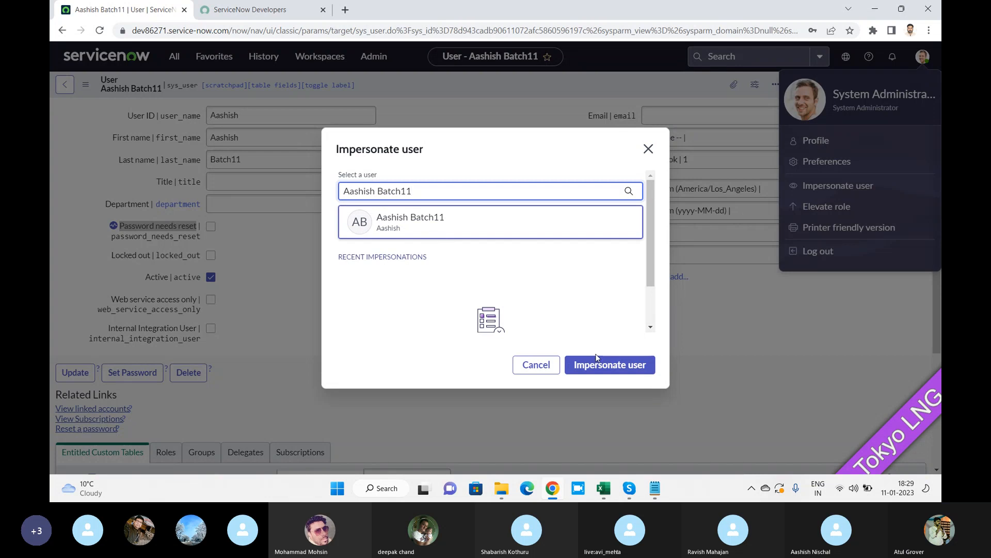
click(608, 370)
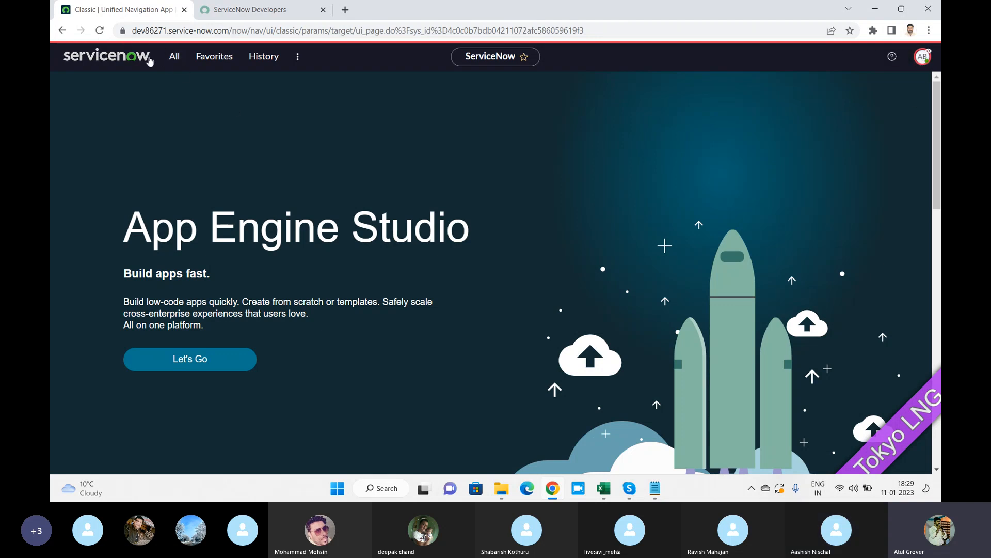
As the impersonated user, browse the Workspaces and All menus and filter the navigator for 'user a'.
click(294, 59)
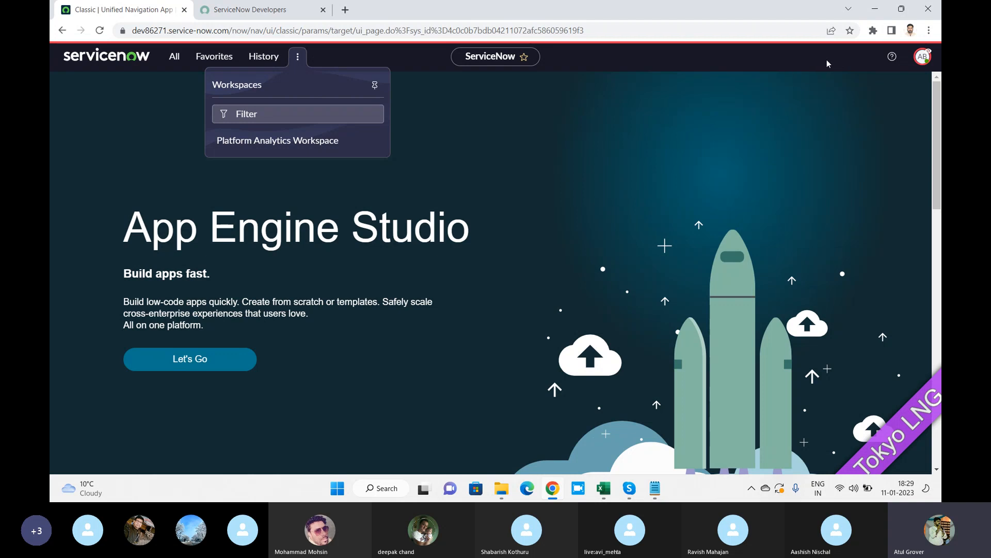
click(175, 57)
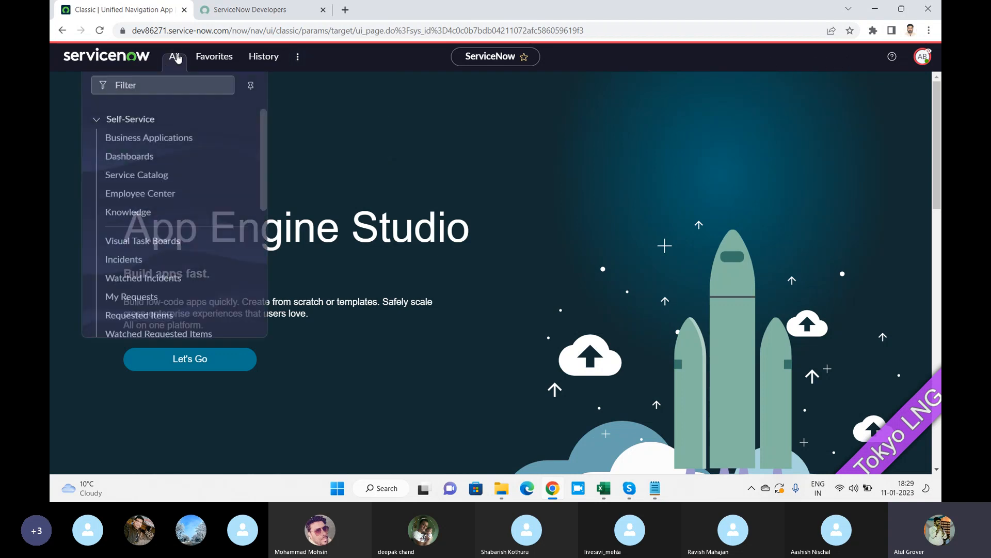
drag(263, 116, 262, 269)
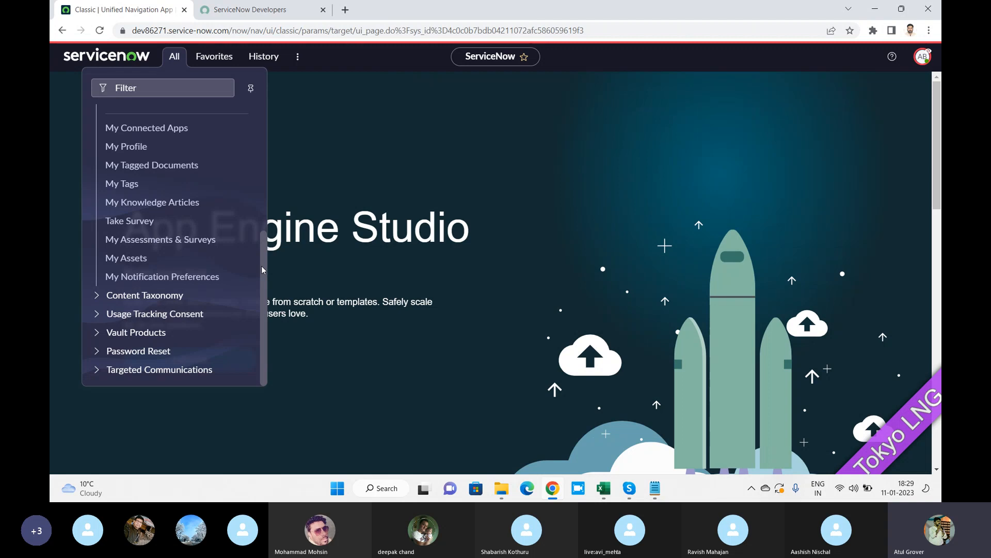
drag(261, 265, 261, 112)
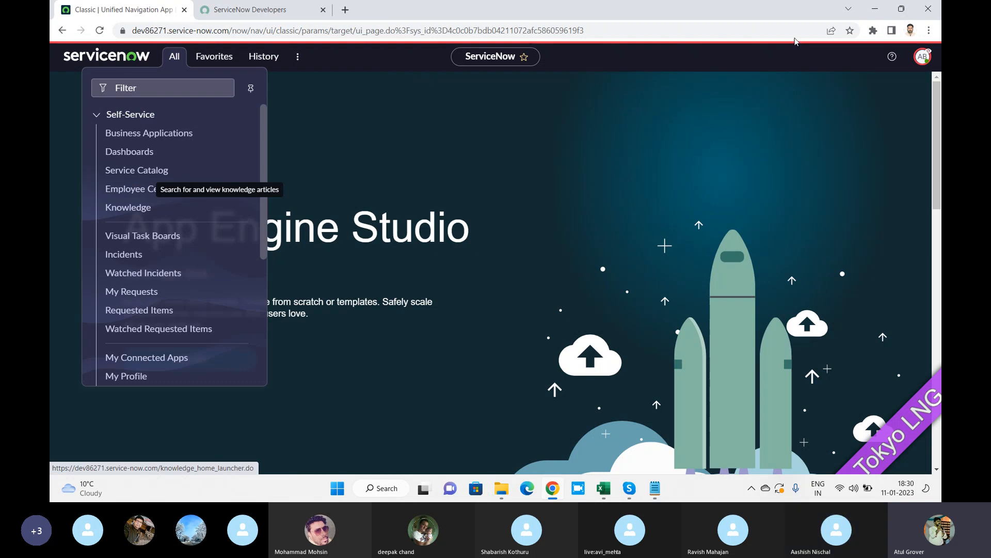
click(139, 88)
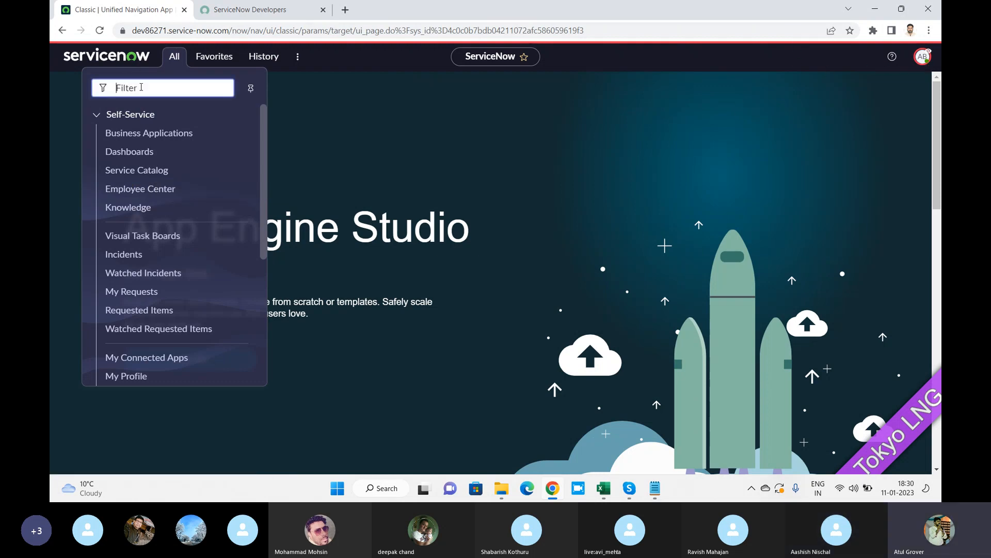
text(user a)
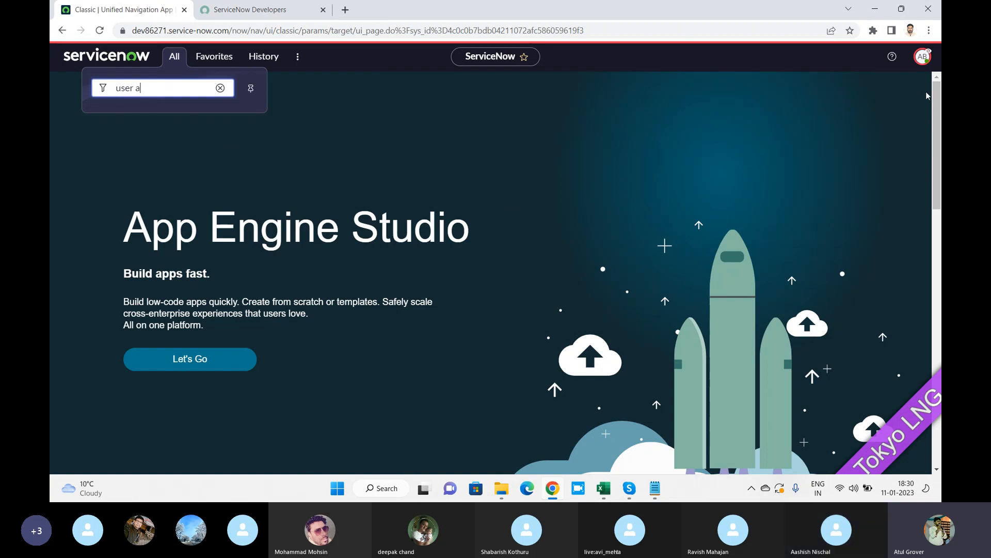
click(922, 56)
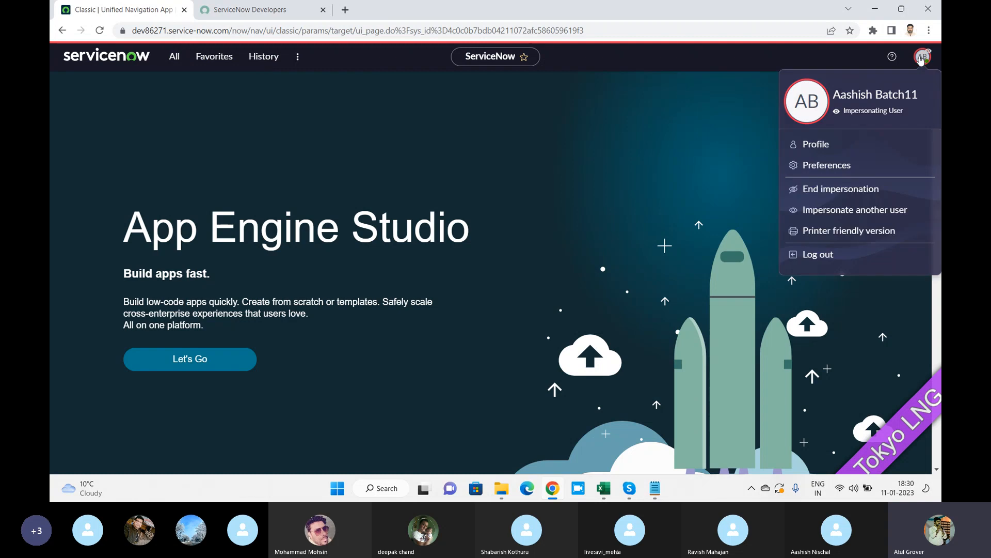
End impersonation and open User Administration > Groups from the All menu filtered for 'user a'.
click(840, 190)
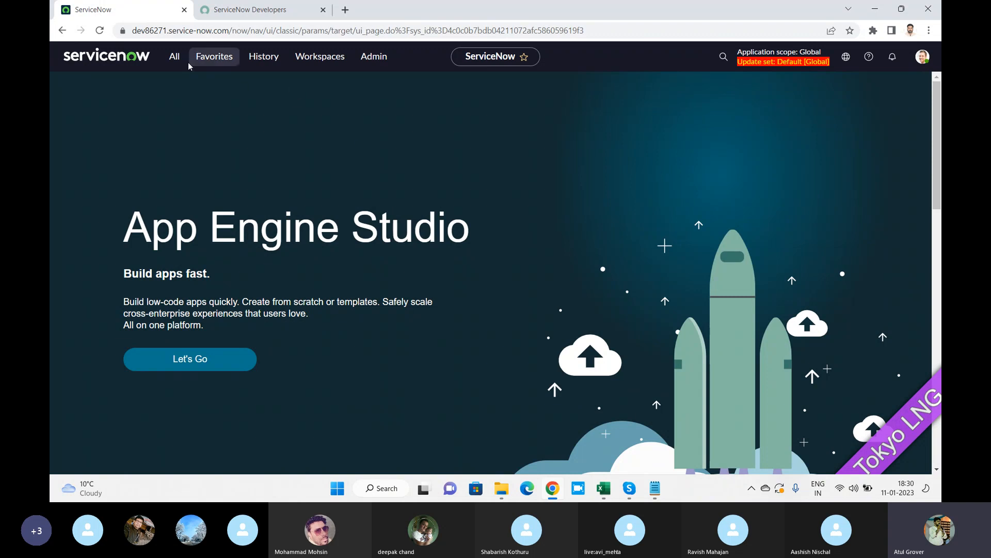
click(174, 56)
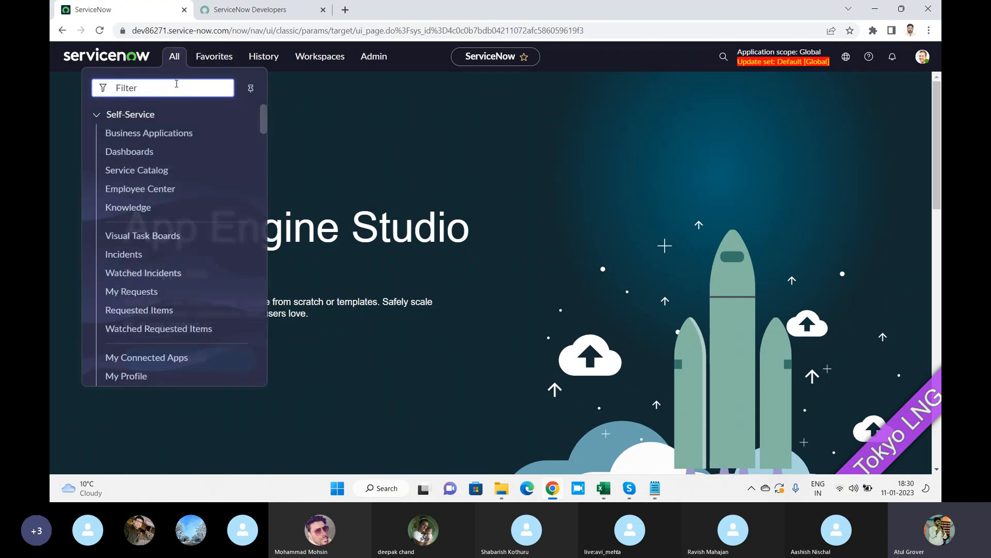
text(groups)
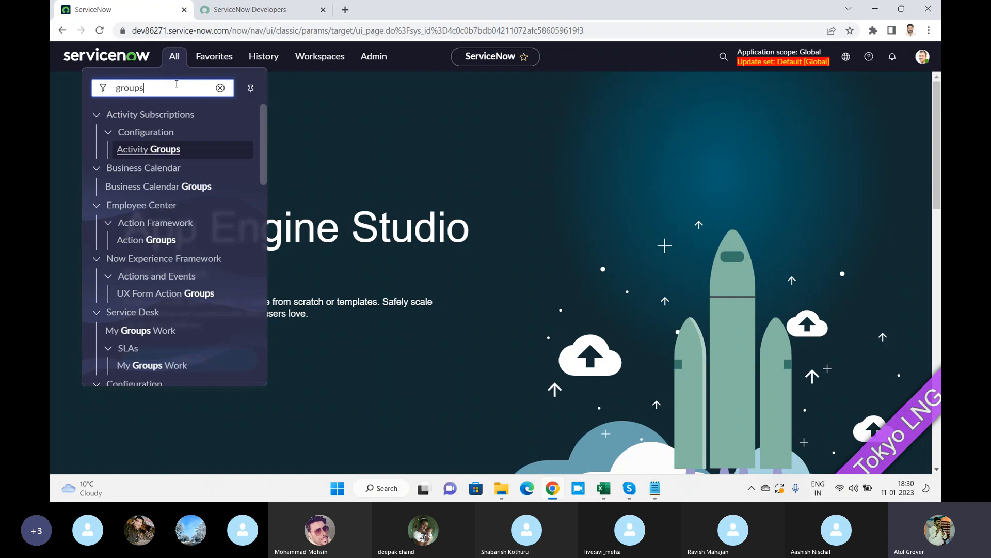
key(BackSpace)
key(BackSpace)
key(BackSpace)
key(BackSpace)
key(BackSpace)
key(BackSpace)
text(user )
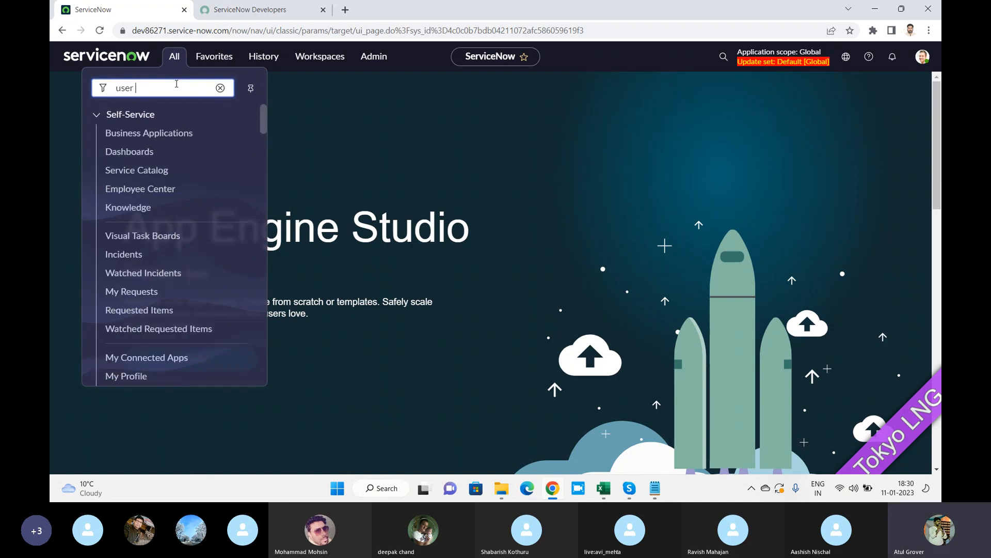
text(a)
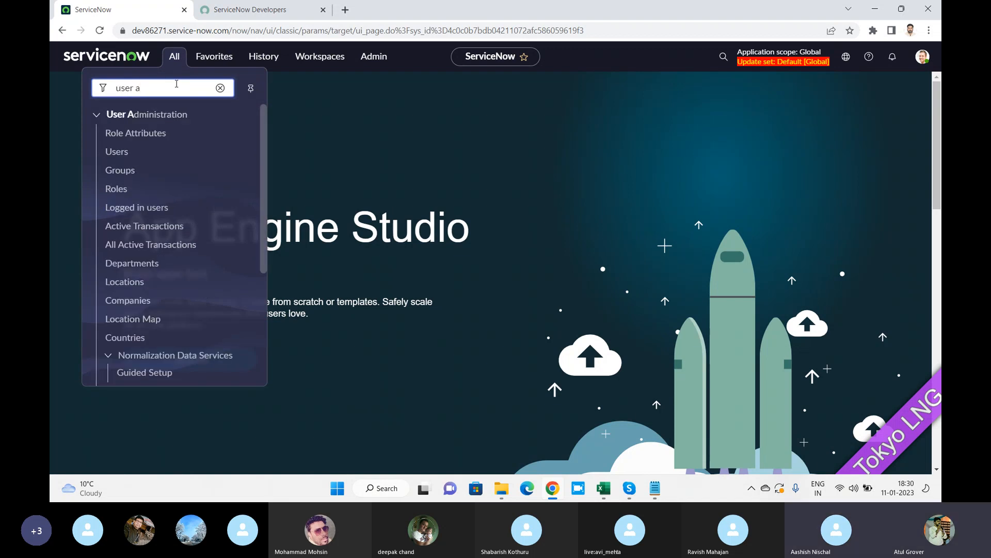
click(121, 171)
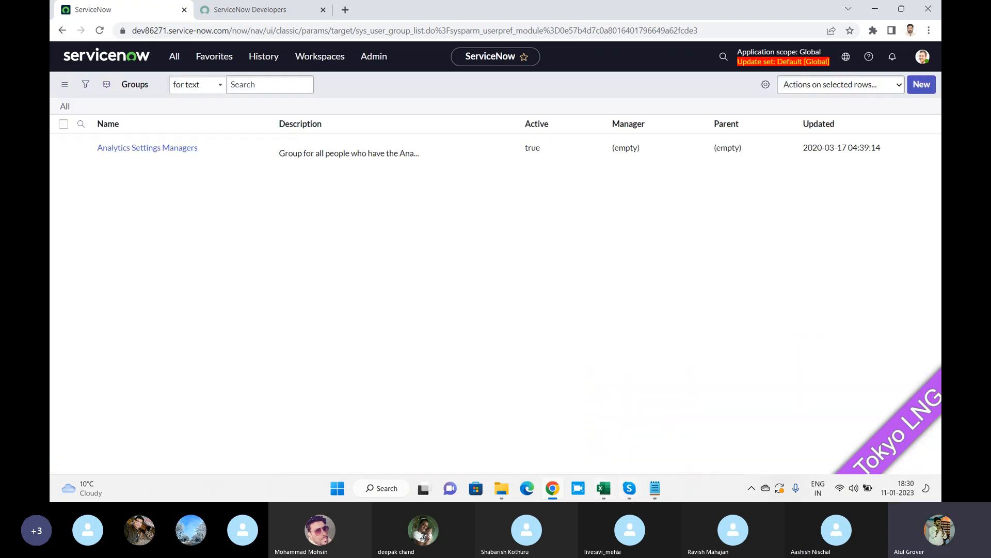
Add the Notepad notes 'Best P.' and 'User ---- Create (Role to group )', putting the closing bracket on its own line.
click(656, 489)
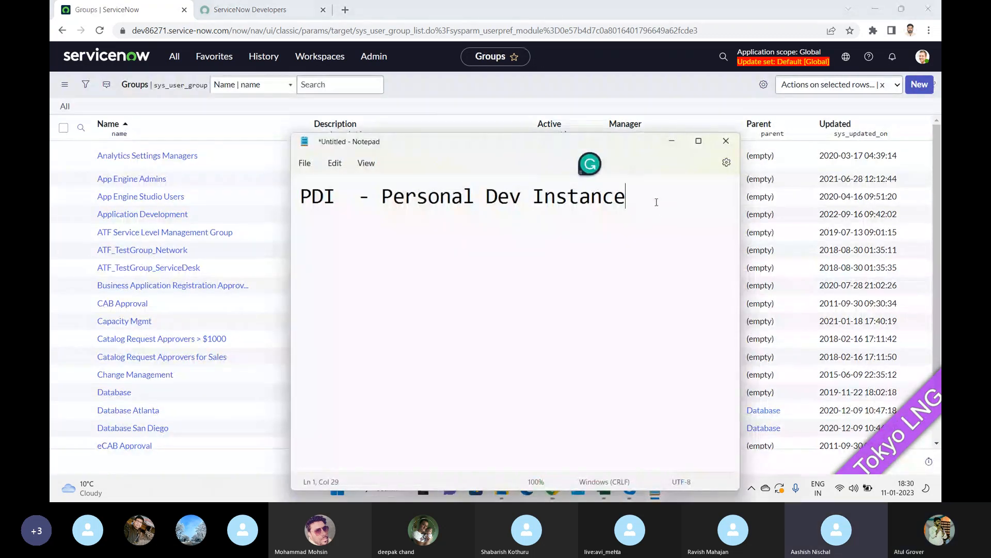
key(Return)
key(Return)
text(Best )
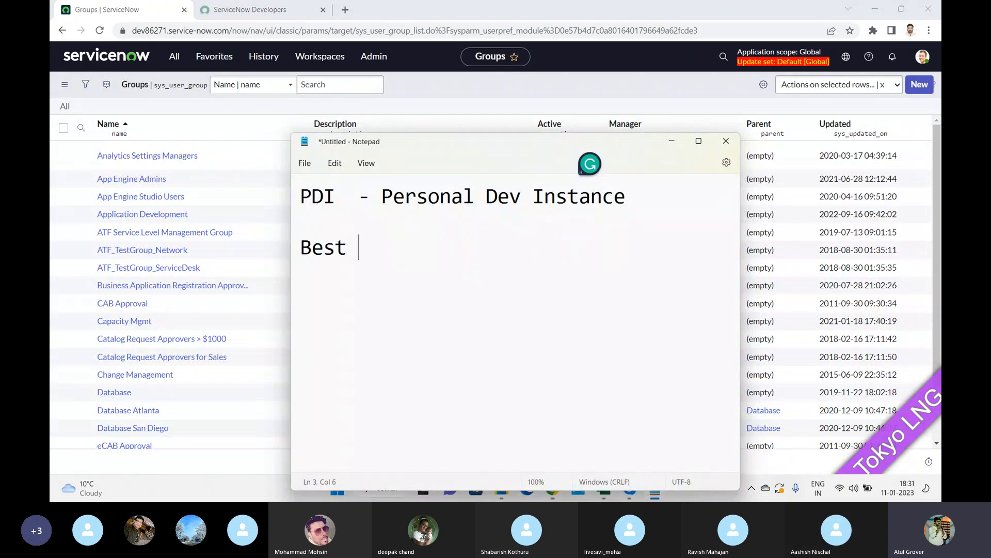
text(P.)
key(Return)
key(Return)
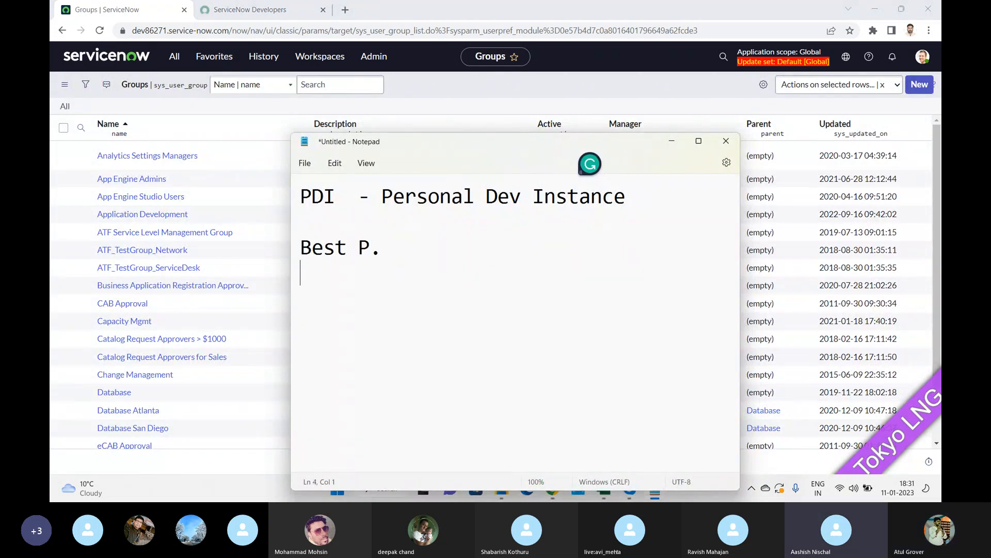
text(User )
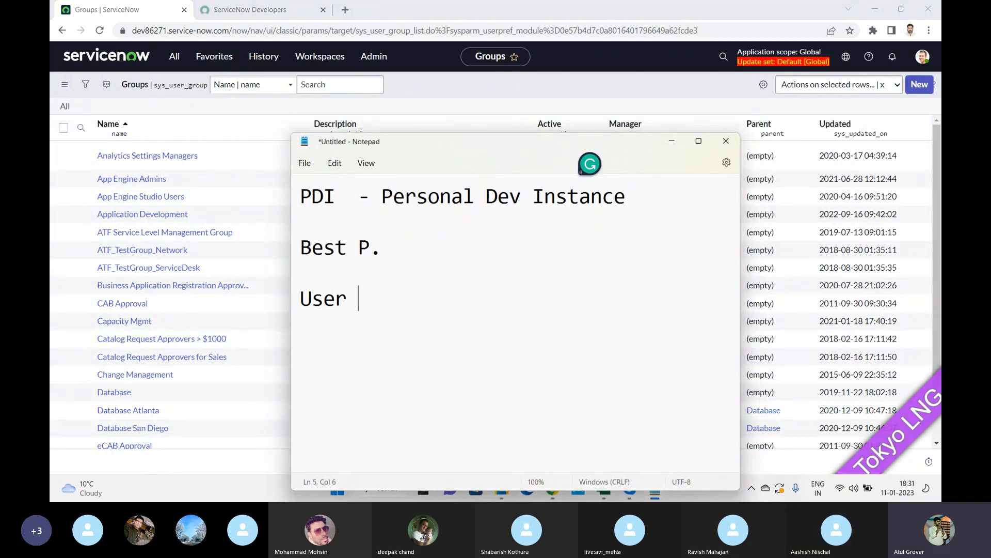
text(---- Create )
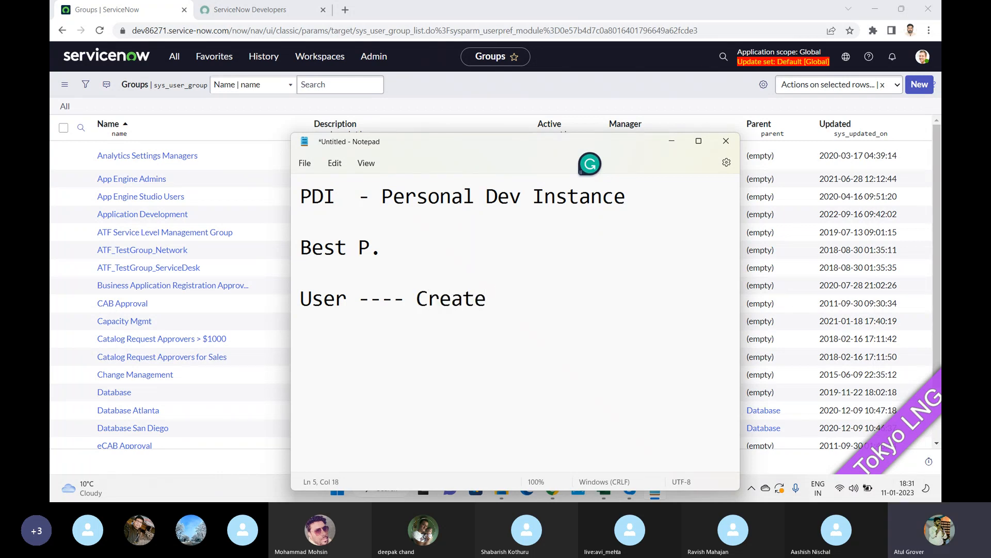
text((Role to)
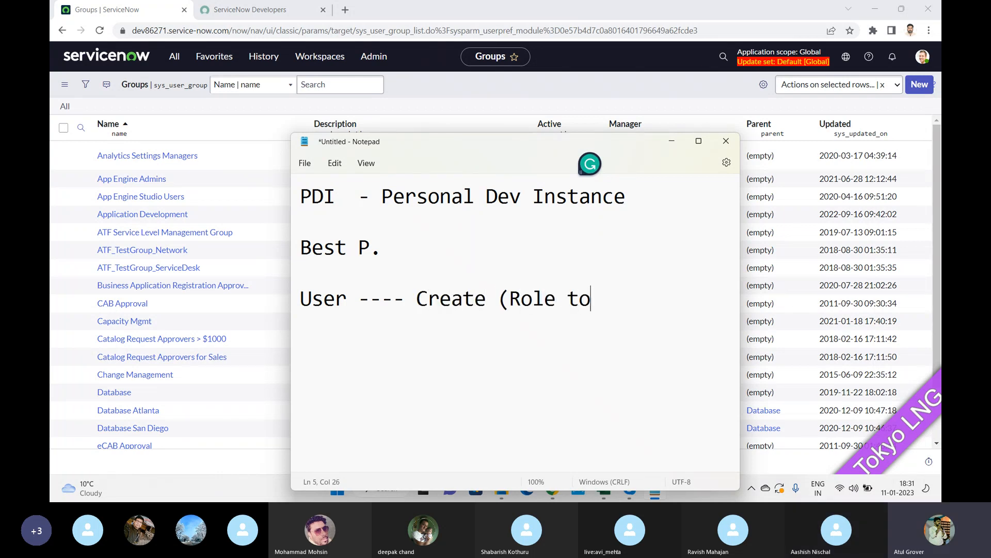
text( group)
key(Return)
text())
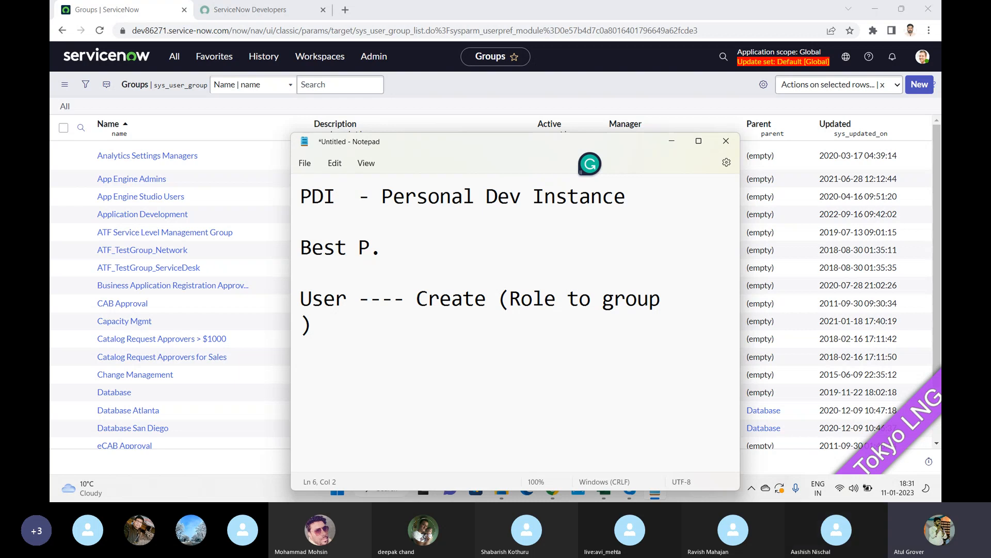
key(alt+Tab)
key(alt+Tab)
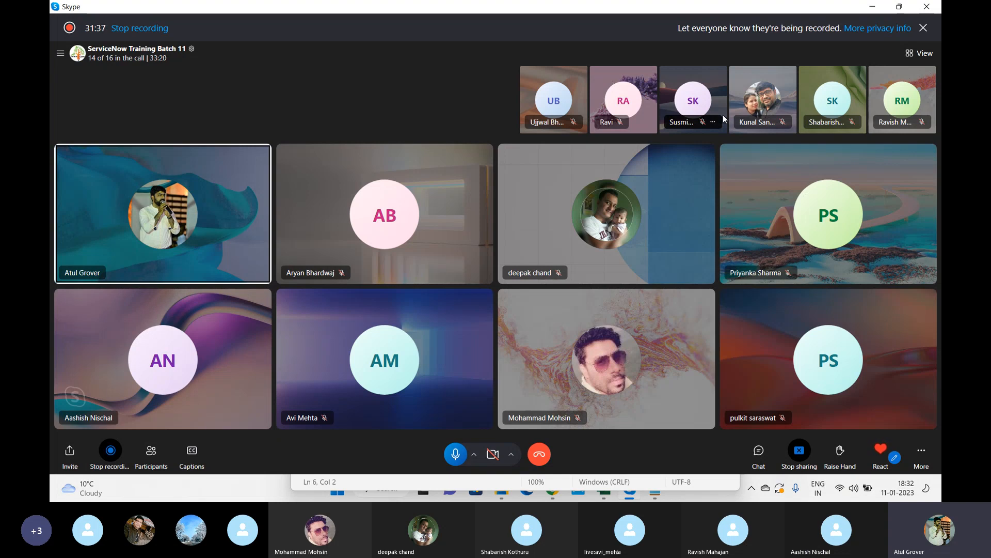
Start a new group record from the Groups list and name it Batch11.
key(alt+Tab)
key(alt+Tab)
key(Tab)
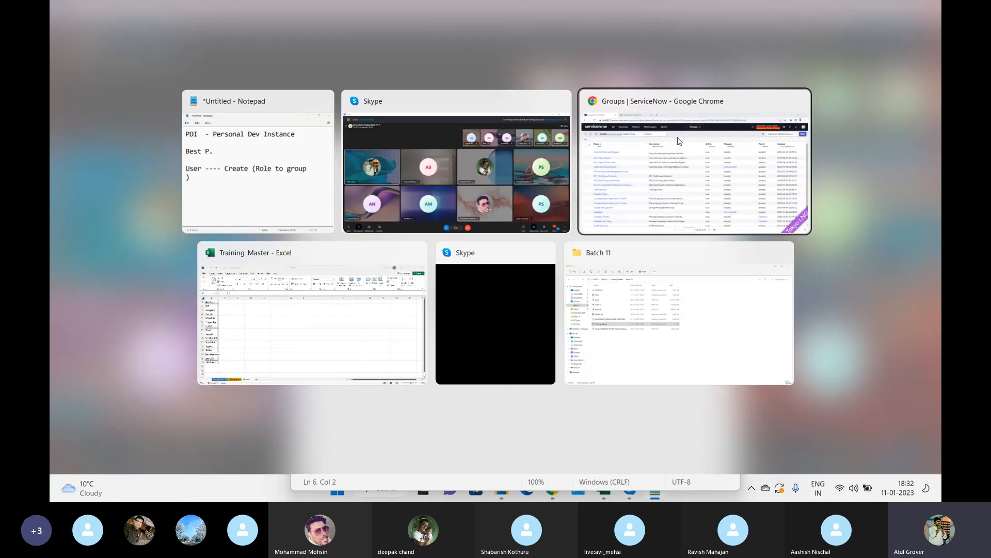
click(928, 89)
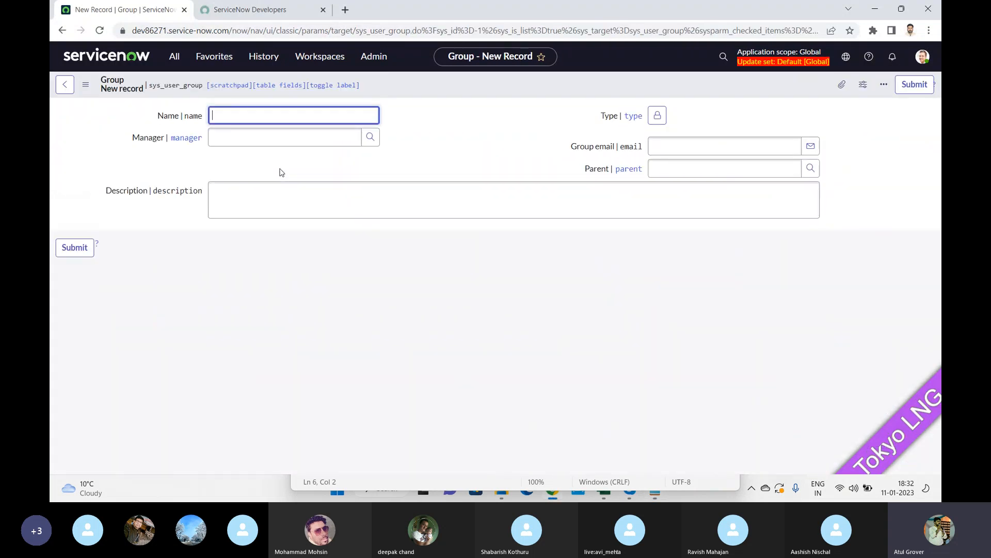
text(B)
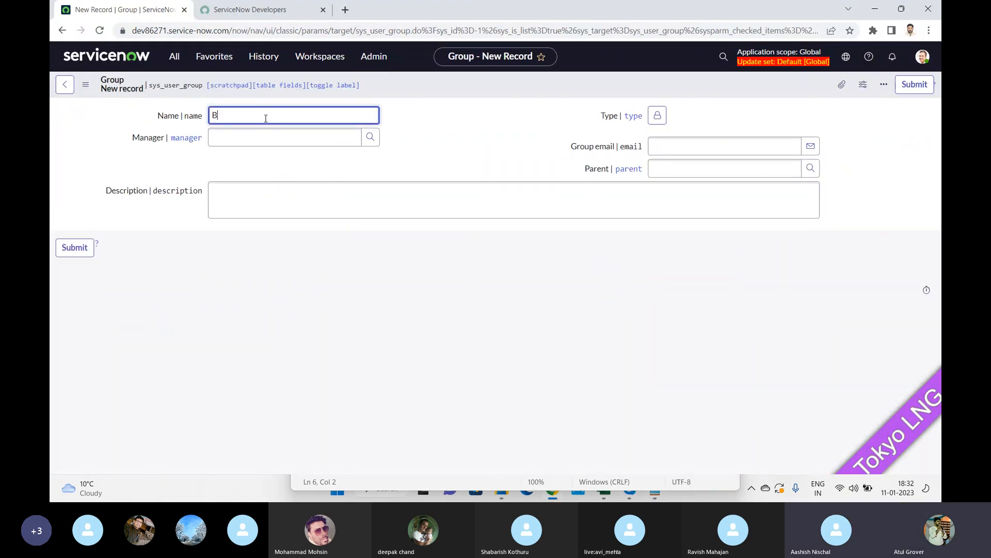
text(atch11)
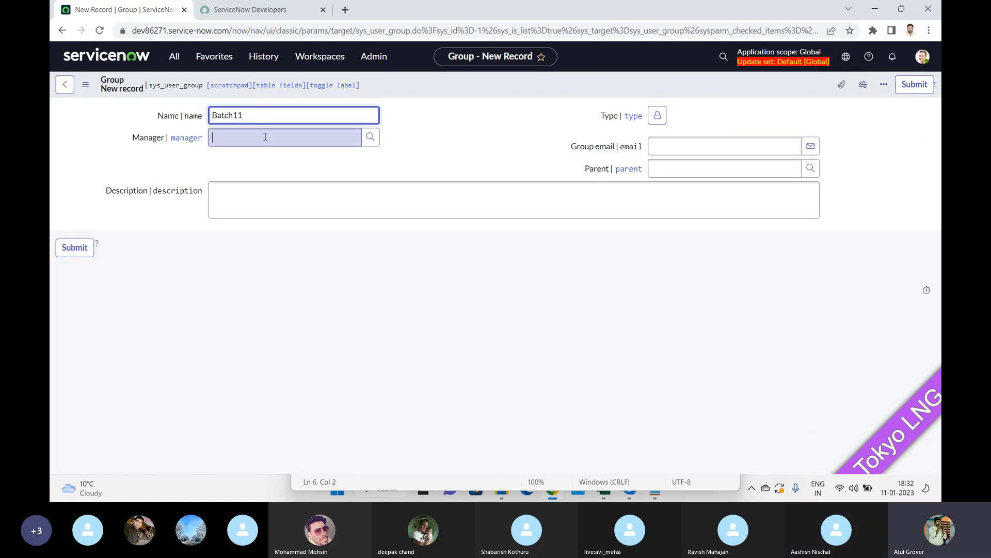
click(265, 136)
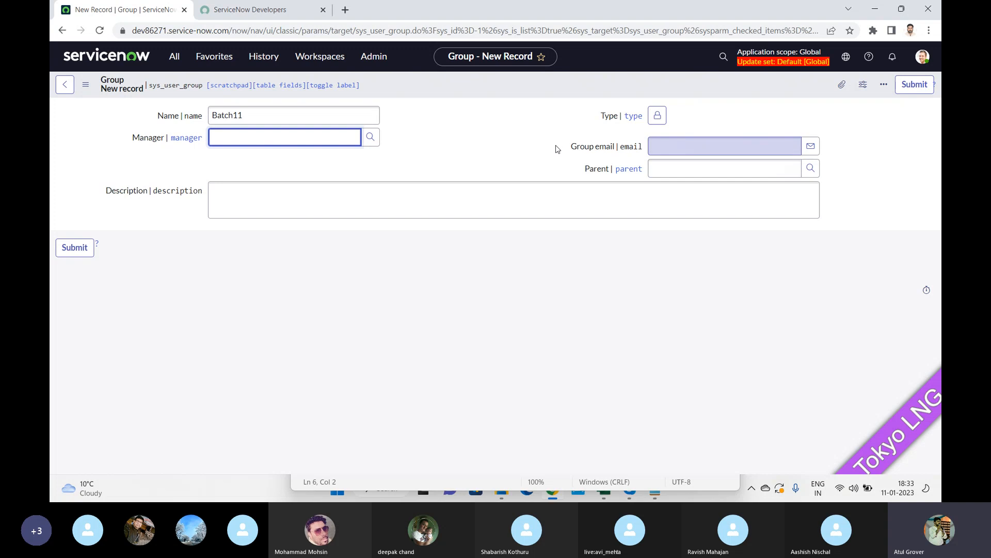
Save the Batch11 group and open the member editor from its Group Members list.
right_click(597, 83)
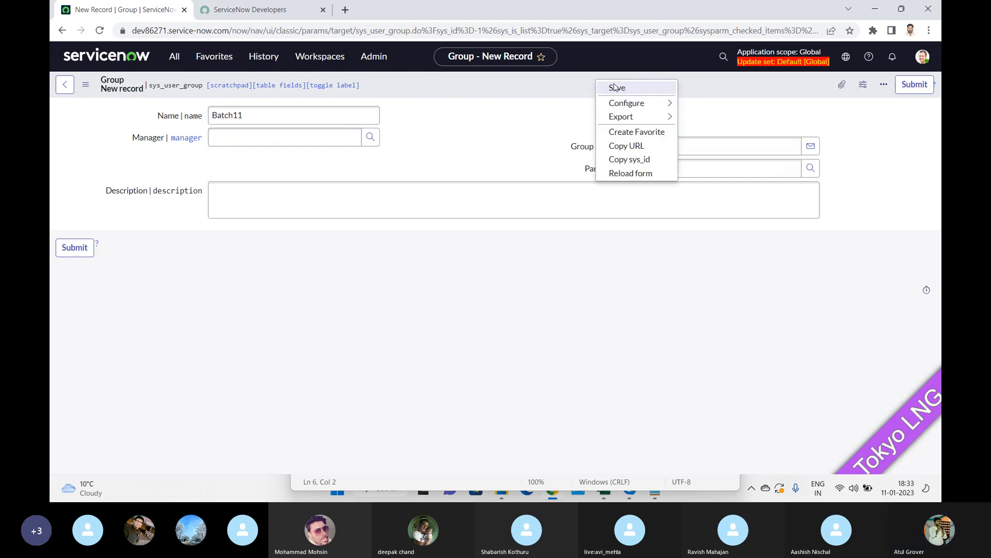
click(615, 86)
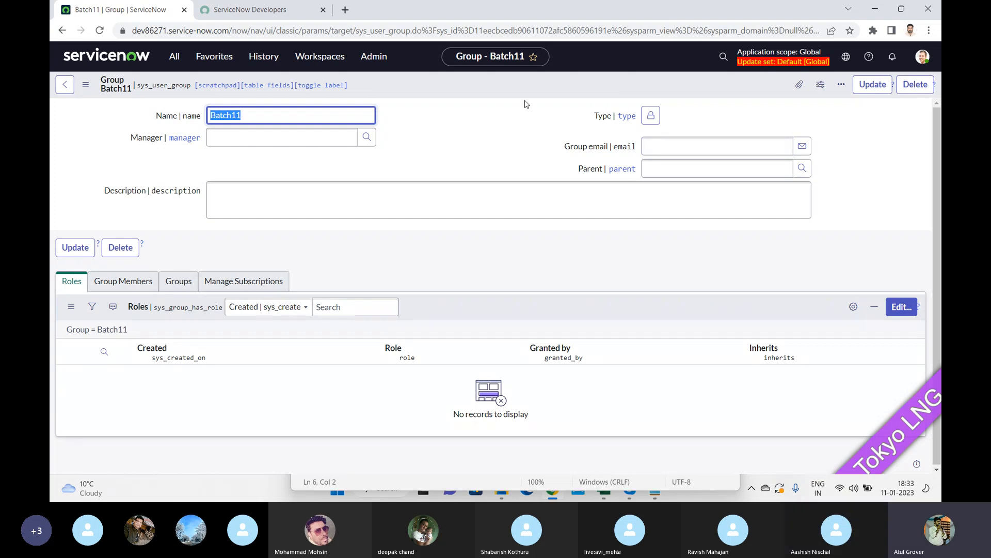
click(131, 284)
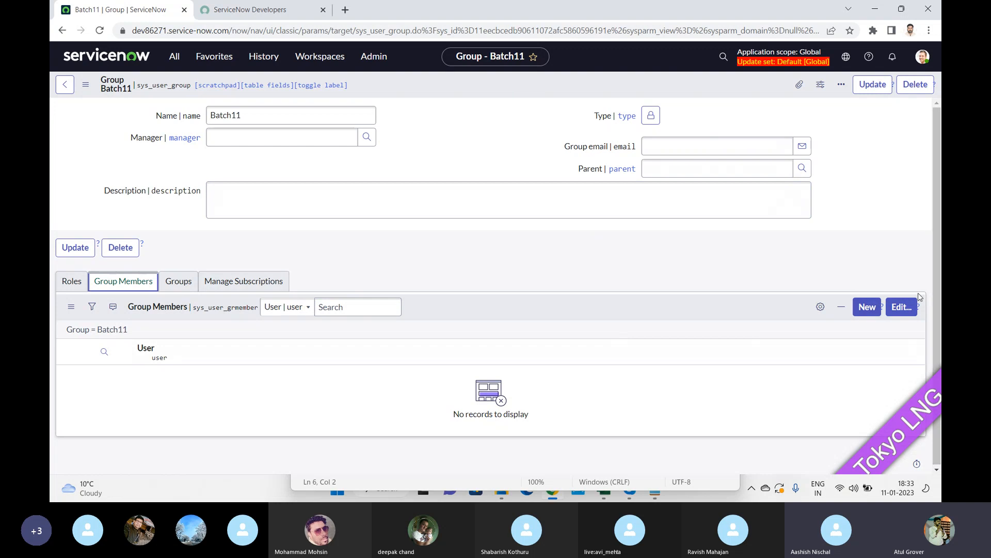
click(902, 307)
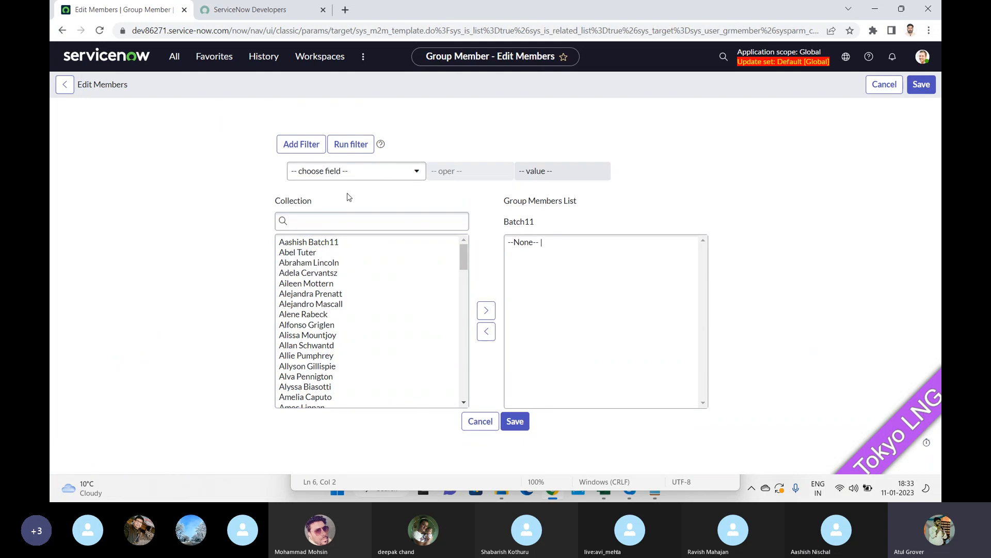
Search the available users for 'avi', then cancel member editing without adding anyone.
click(354, 223)
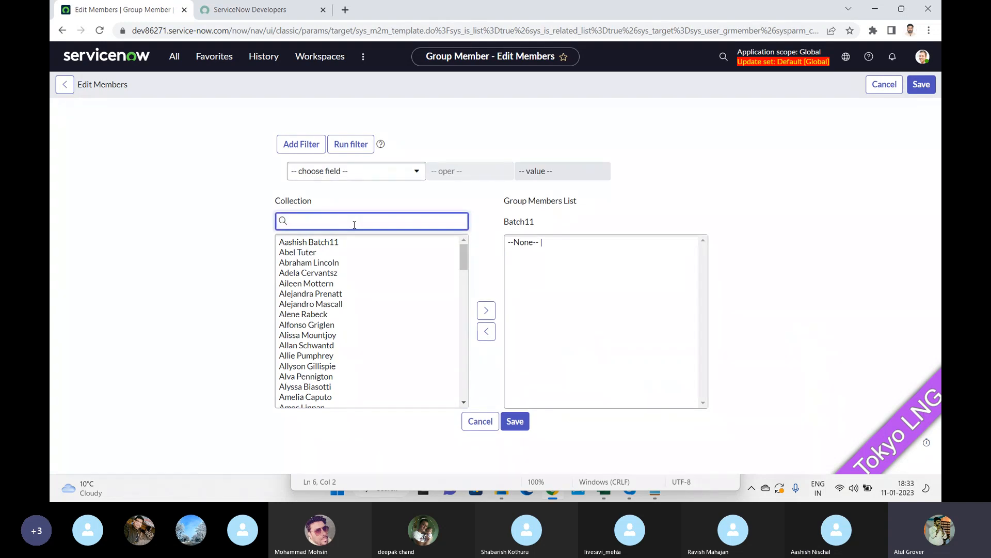
text(avi)
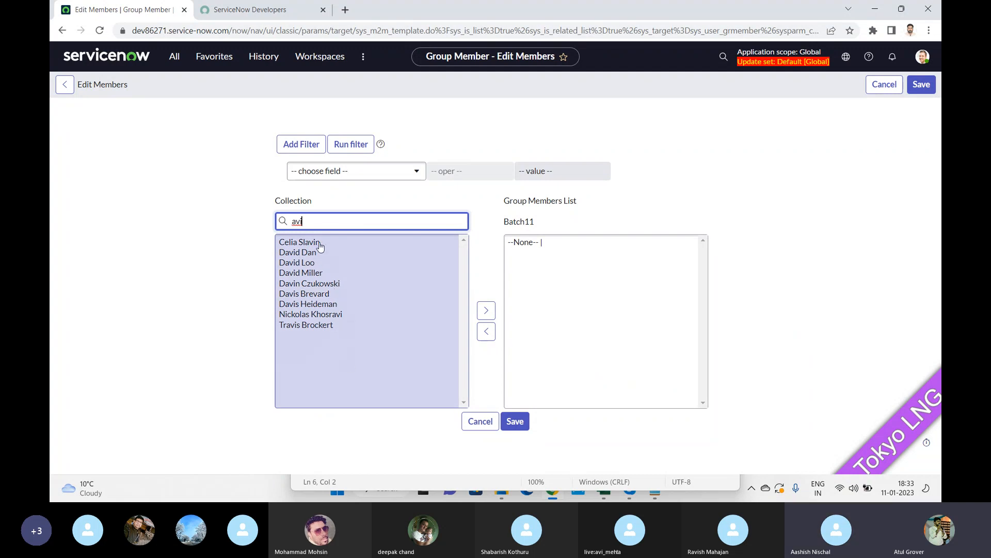
click(479, 423)
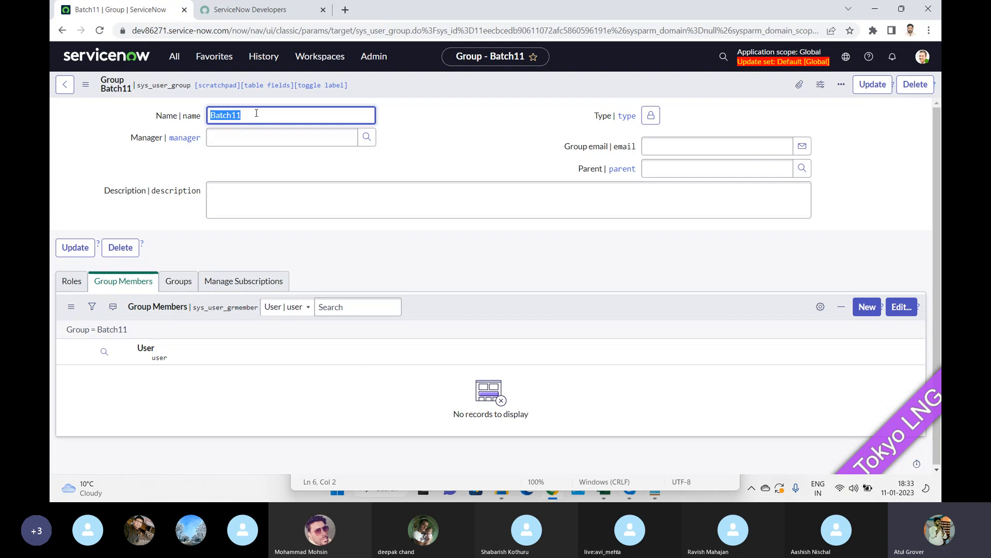
Show the Batch11 group's empty Roles list after a look at Group Members.
click(71, 283)
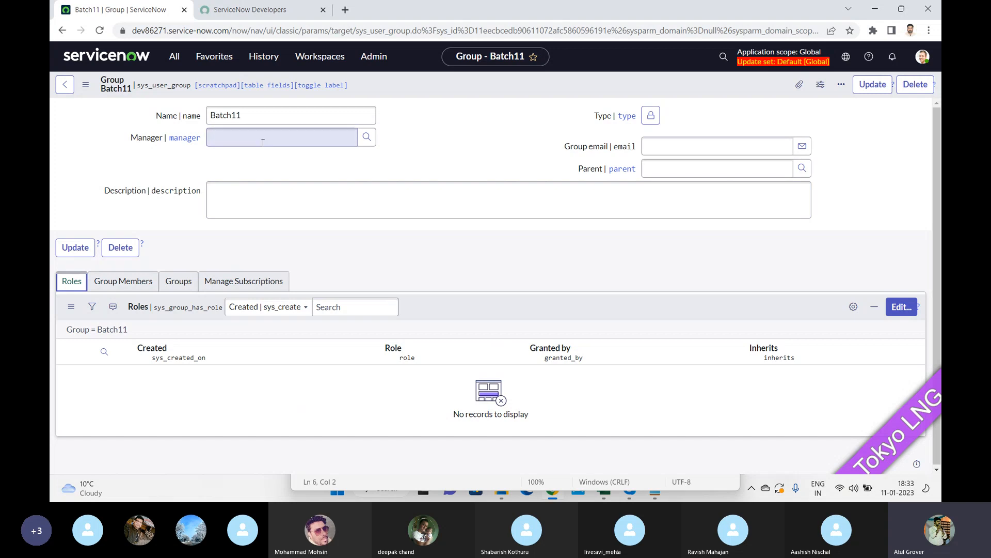
click(122, 283)
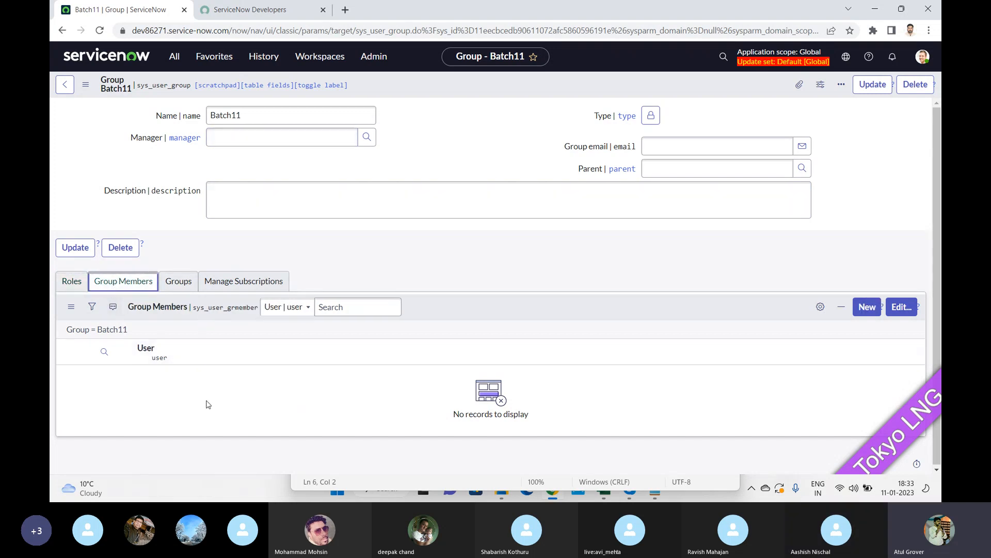
click(66, 285)
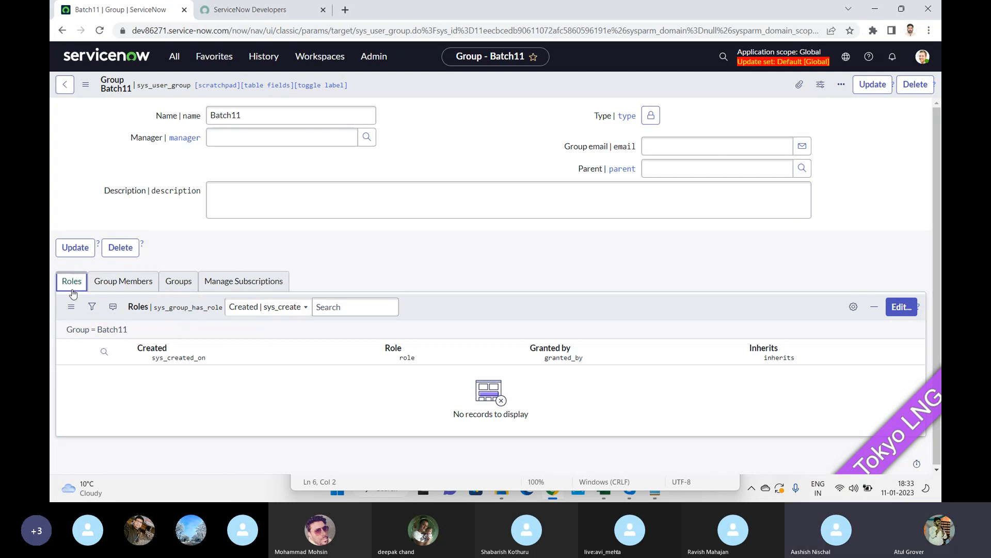
key(alt+Tab)
key(alt+Tab)
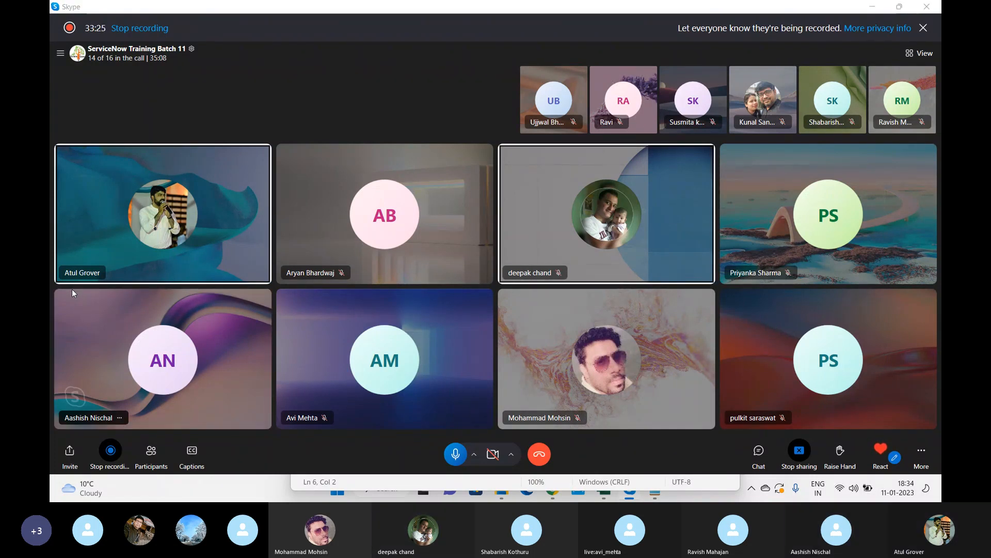
key(alt+Tab)
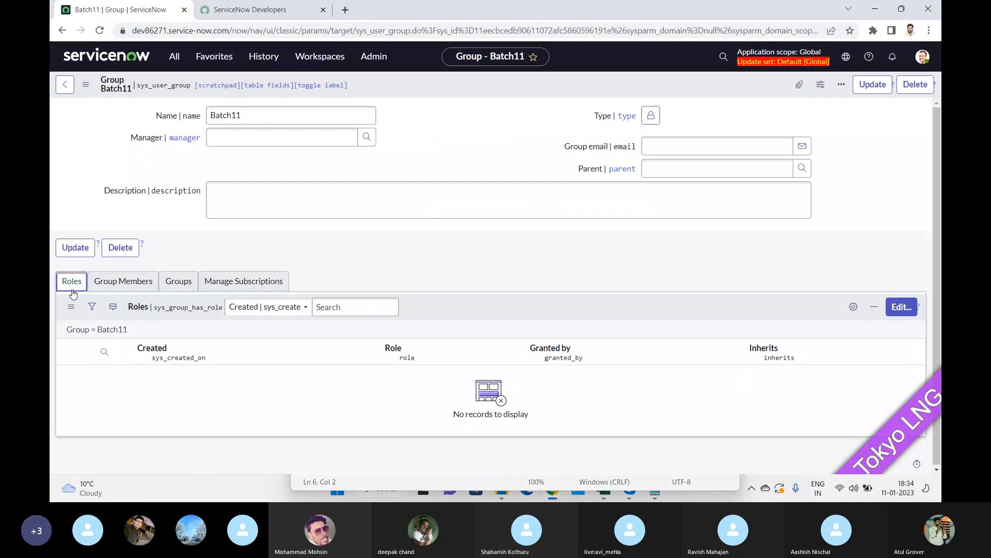
Add the user_admin and itil roles to the Batch11 group's Roles List.
click(901, 307)
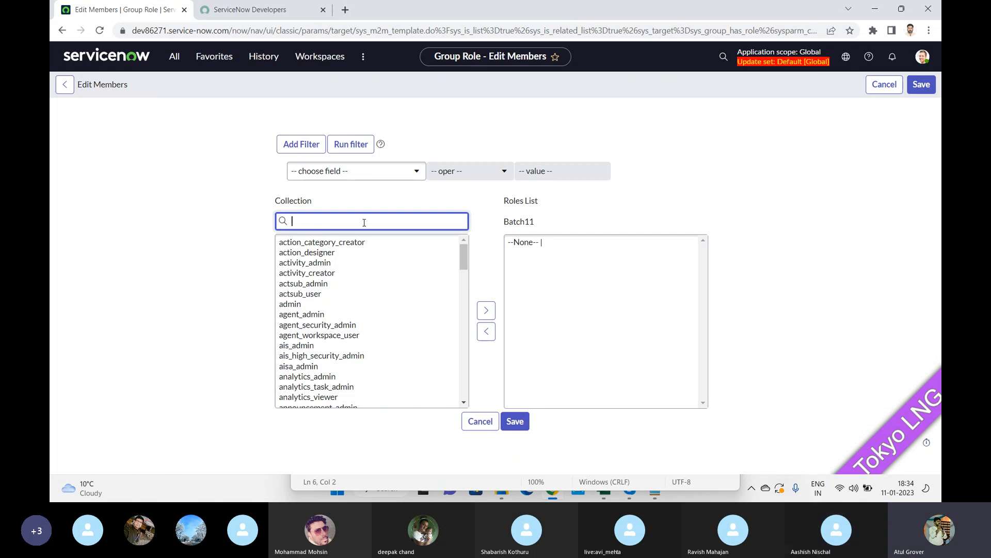
text(er)
click(312, 253)
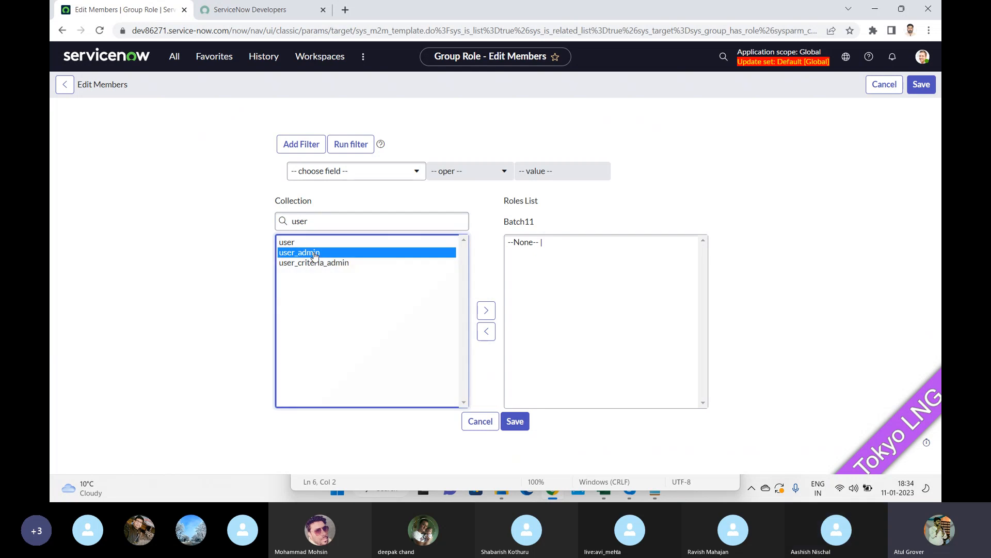
click(488, 311)
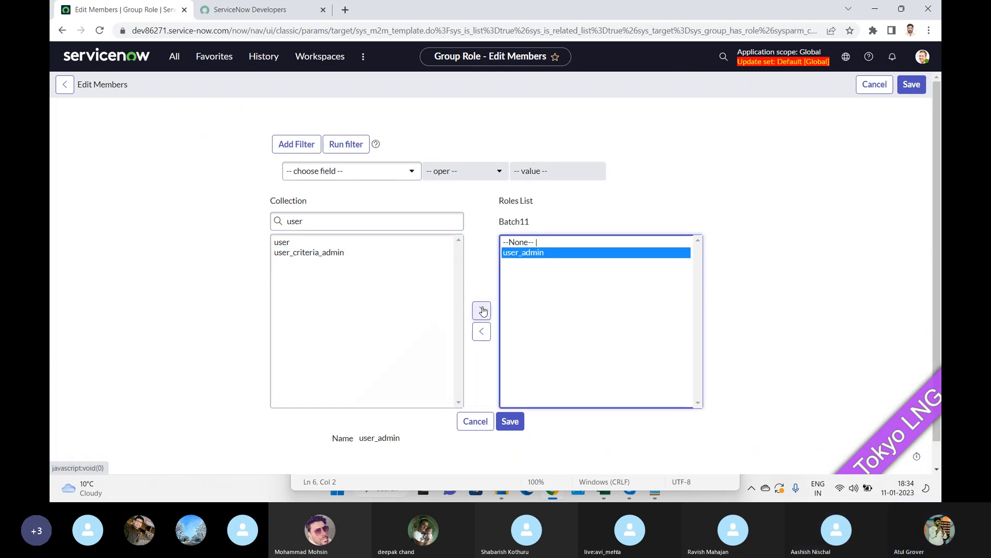
click(332, 222)
key(ctrl+a)
text(itil)
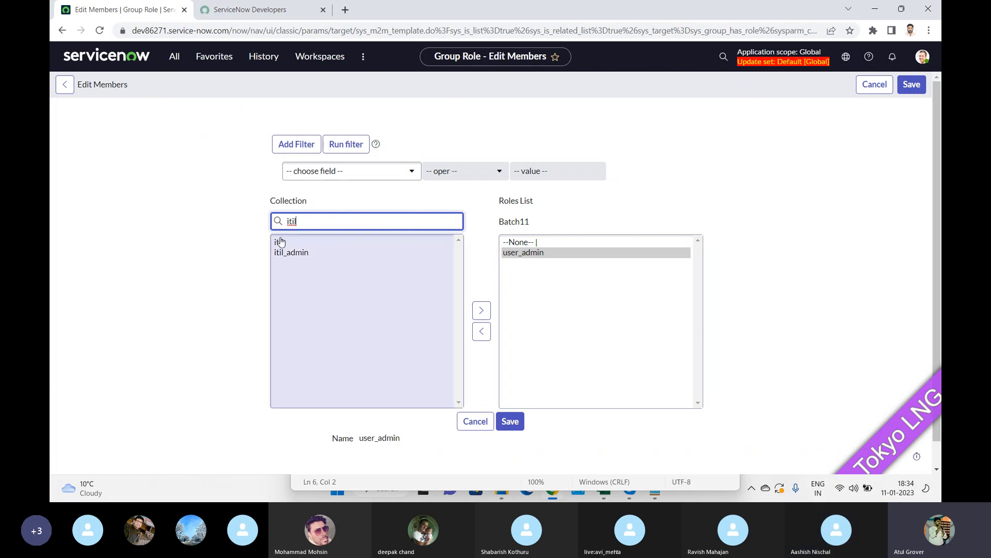
click(279, 243)
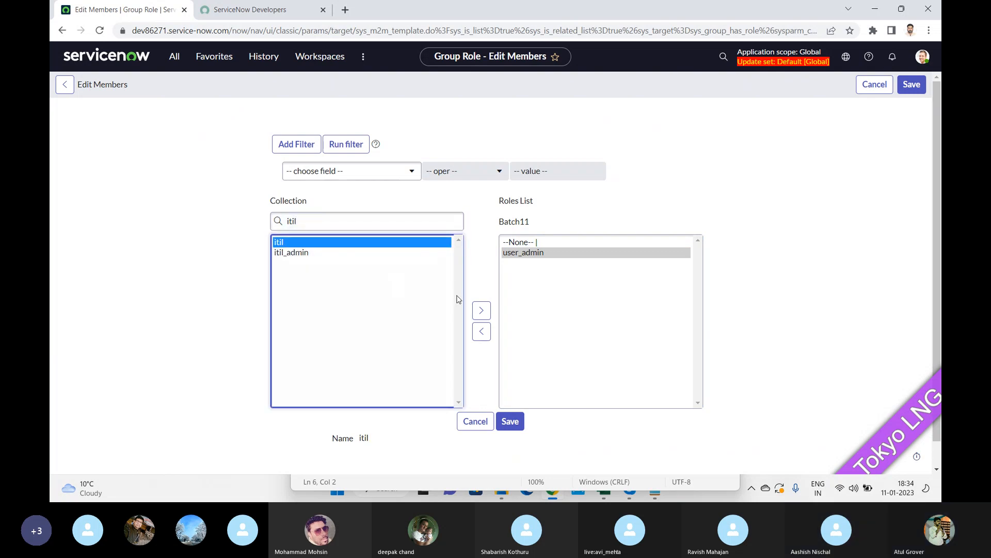
click(481, 310)
Add the admin role as well and save the group's roles.
click(323, 221)
key(ctrl+a)
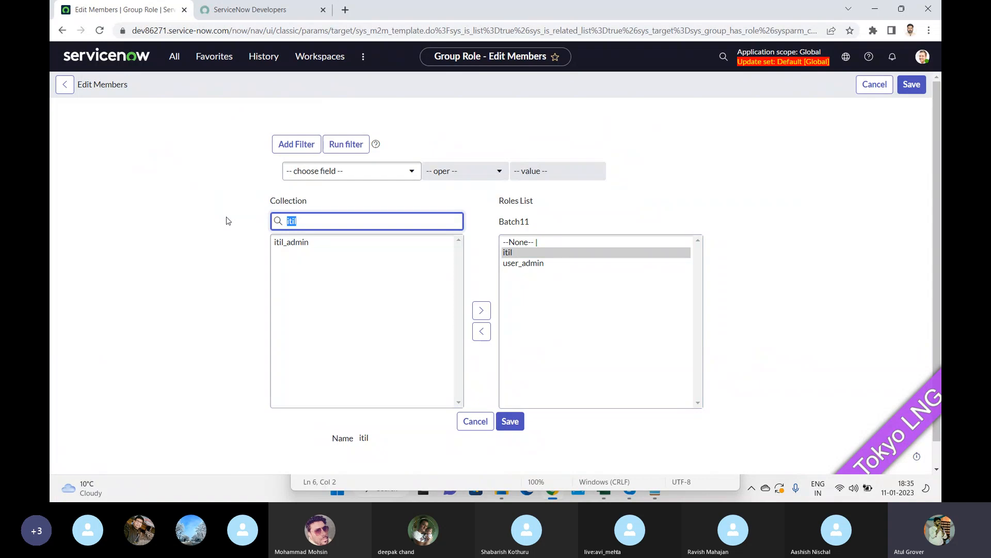
text(admin)
click(285, 242)
click(484, 312)
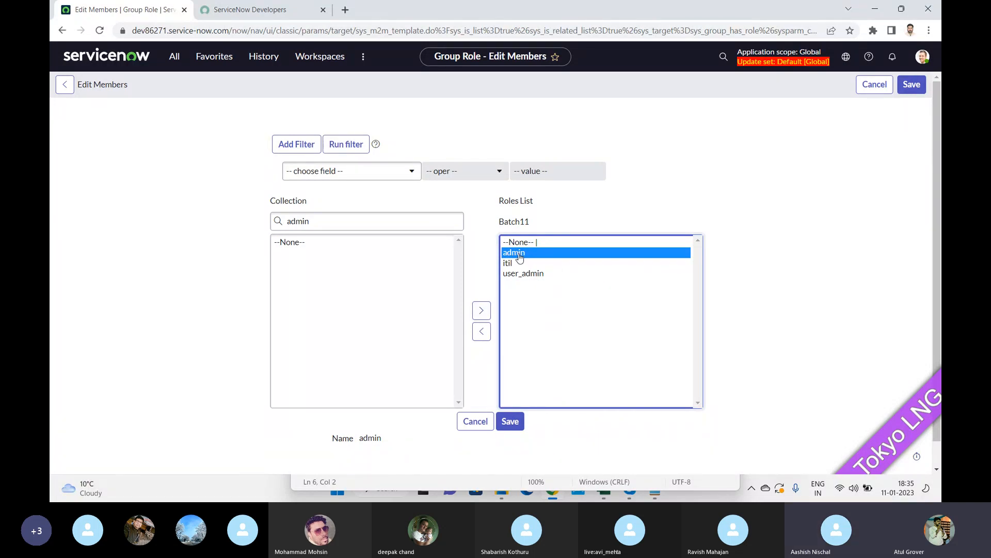
click(510, 425)
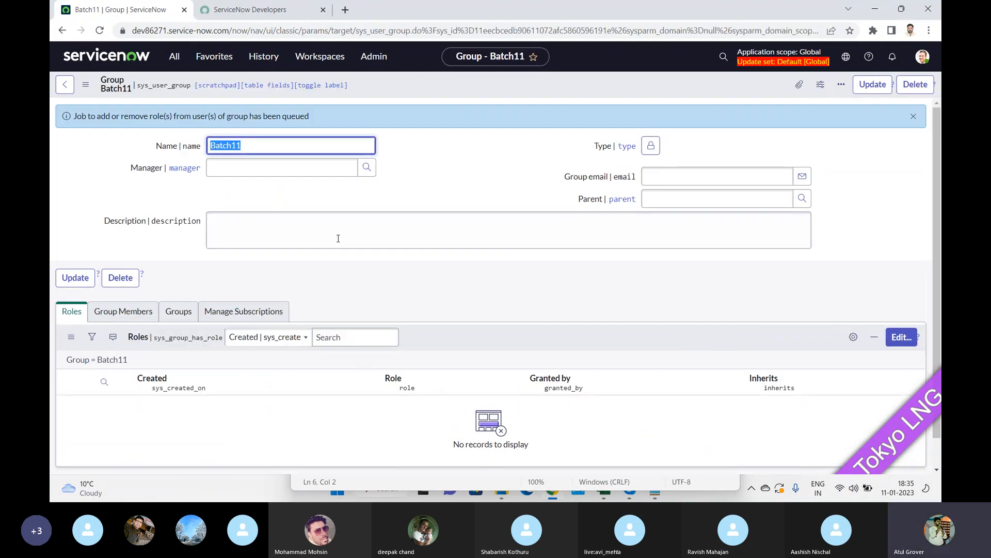
Refresh the Roles list, then add the first available user as a Batch11 member and save.
right_click(461, 339)
click(475, 358)
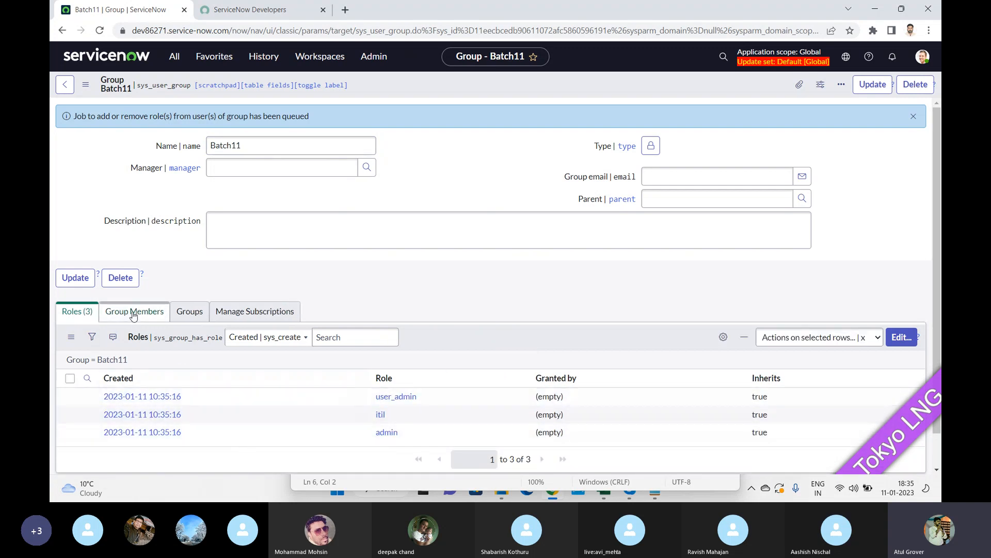
click(134, 313)
click(901, 337)
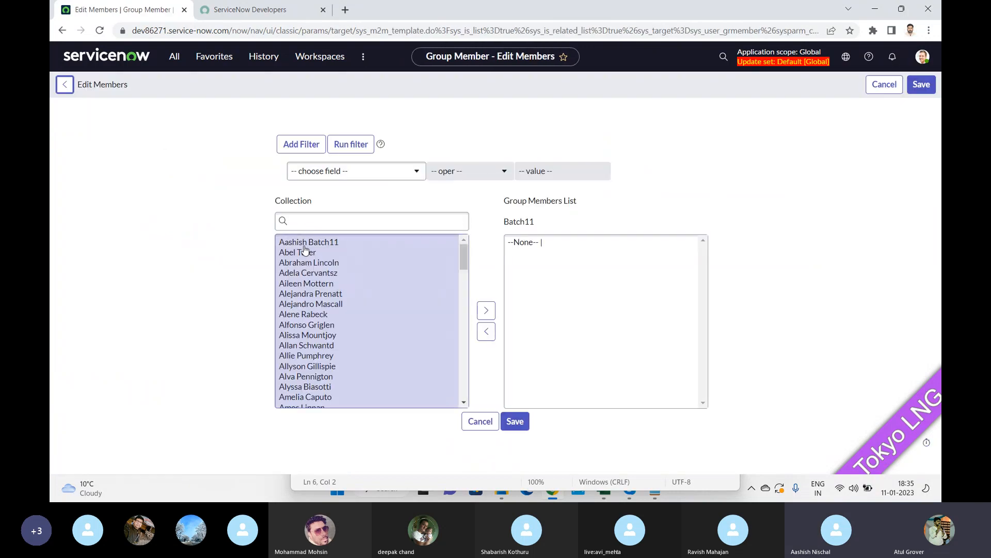
click(307, 242)
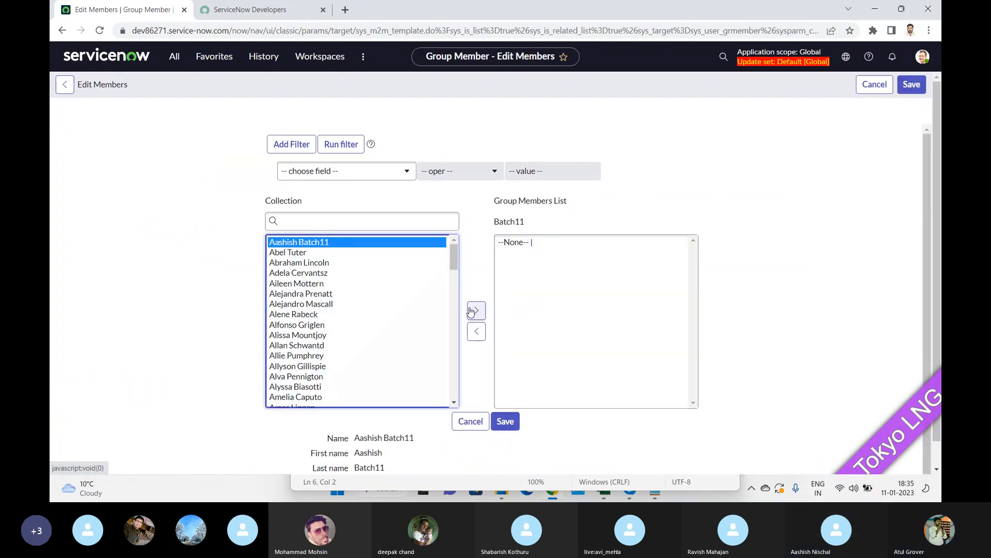
click(472, 310)
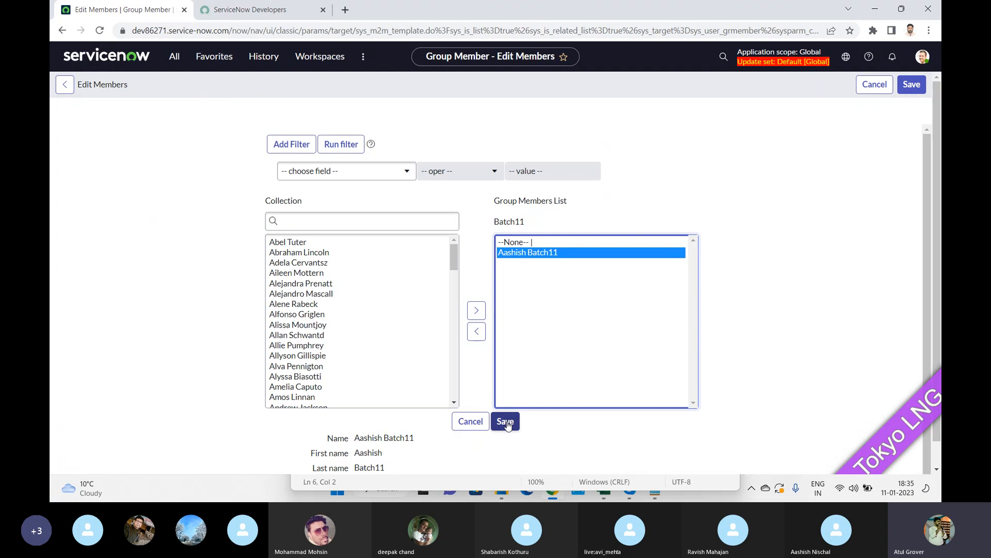
click(350, 222)
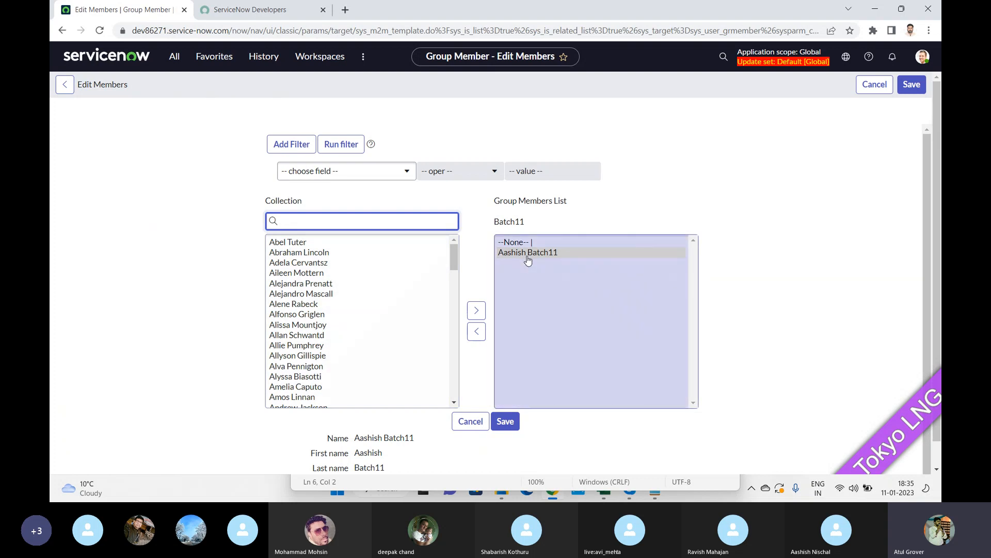
click(505, 422)
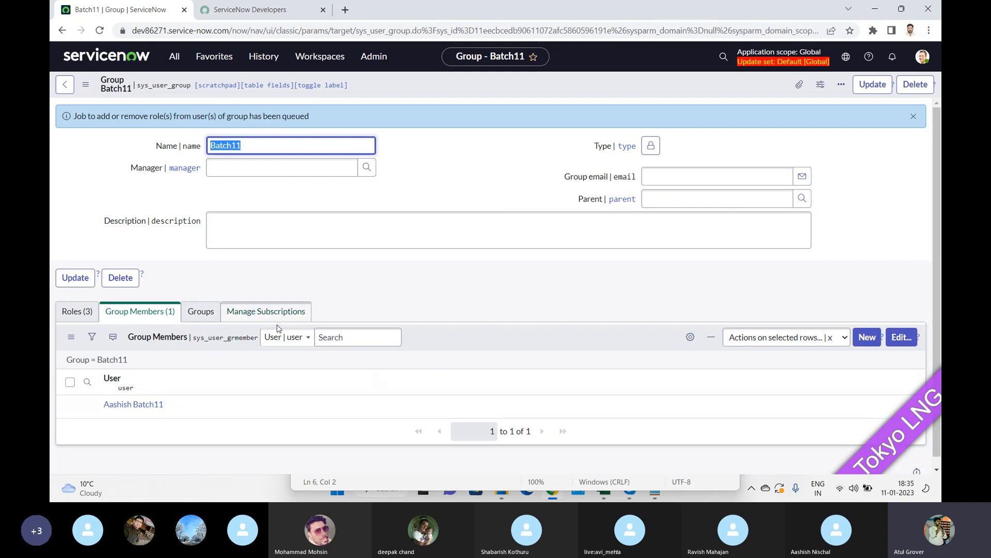
Refresh the Batch11 group members list and select the queued-job notice text.
right_click(430, 338)
click(439, 357)
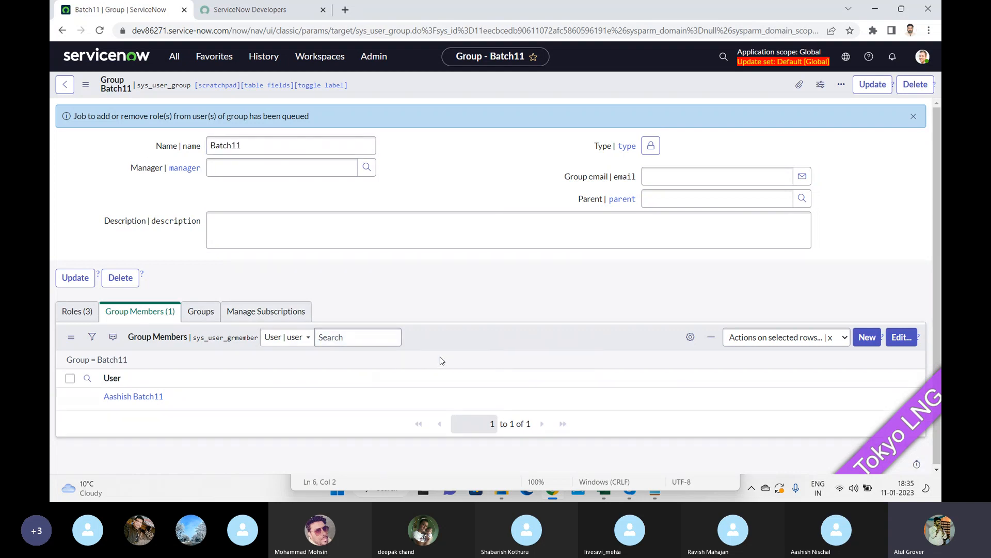
drag(91, 116, 331, 126)
Reload the group form and view its three roles: user_admin, itil and admin.
click(75, 311)
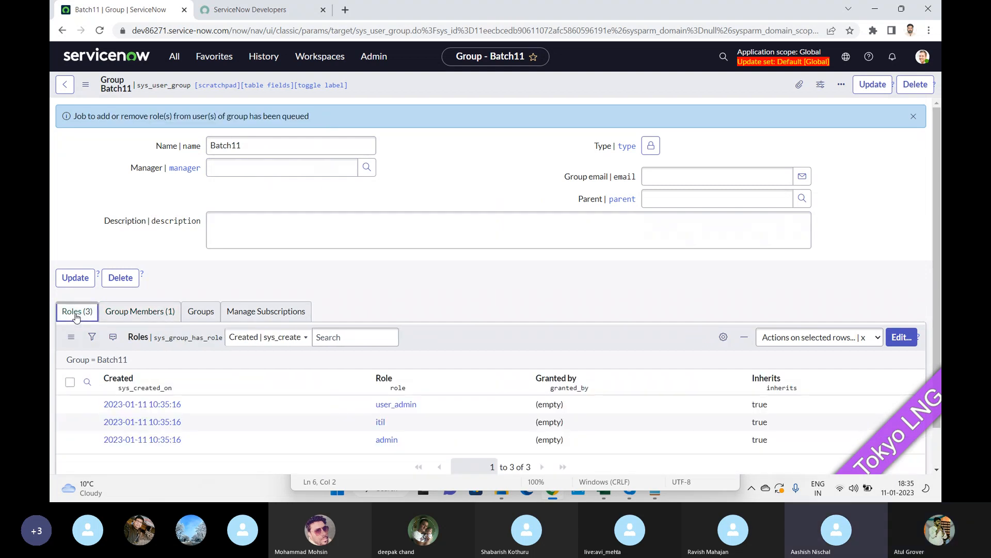
right_click(407, 91)
click(439, 248)
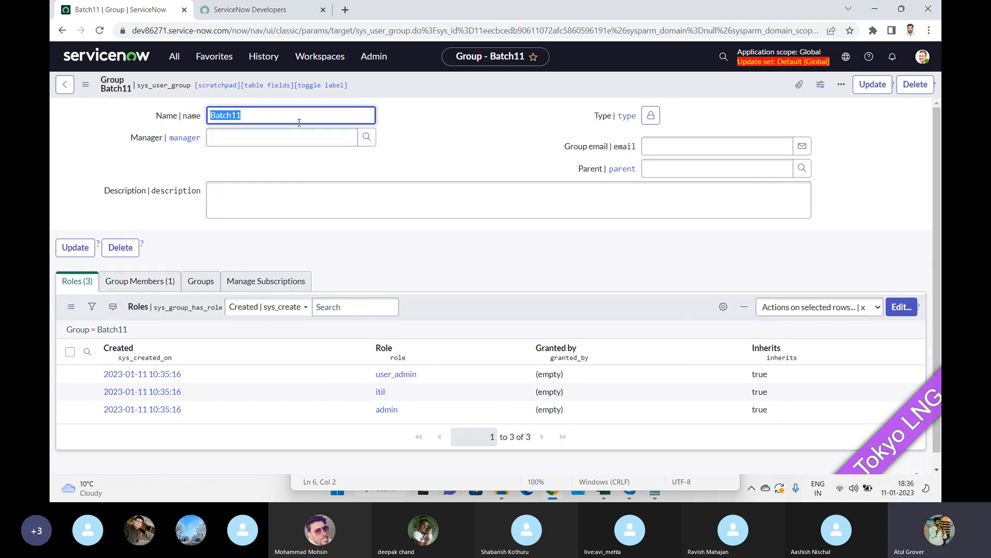
click(141, 281)
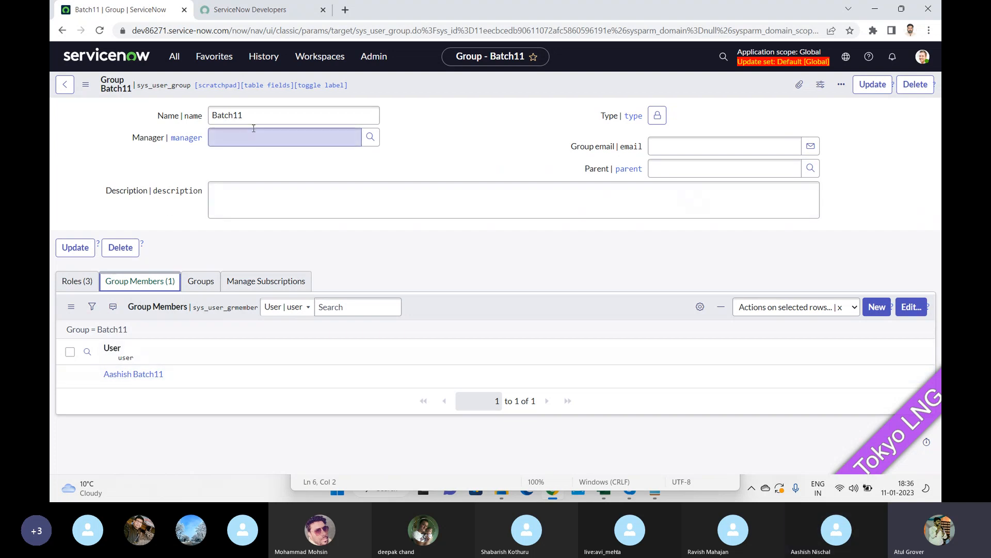
click(72, 281)
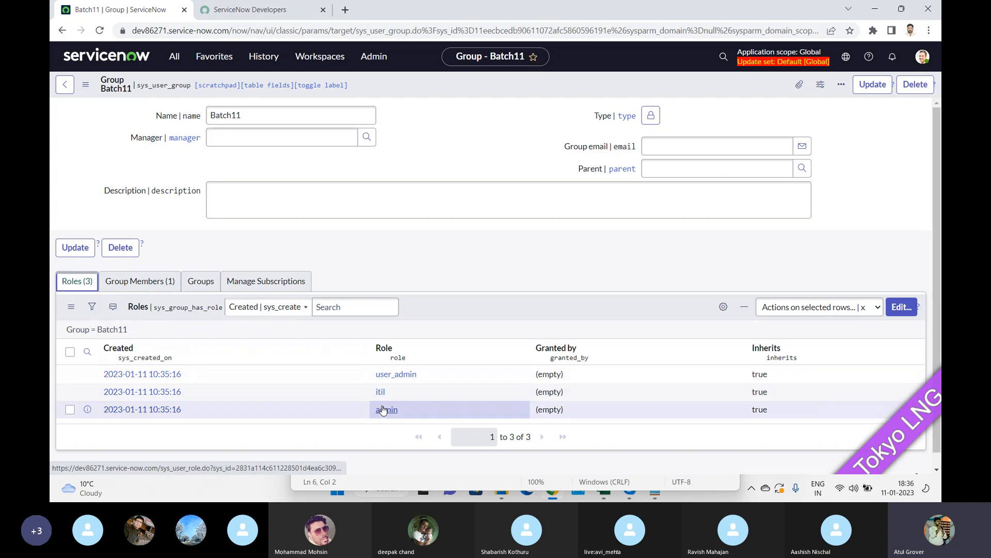
Impersonate the recently used user who belongs to the Batch11 group.
click(921, 59)
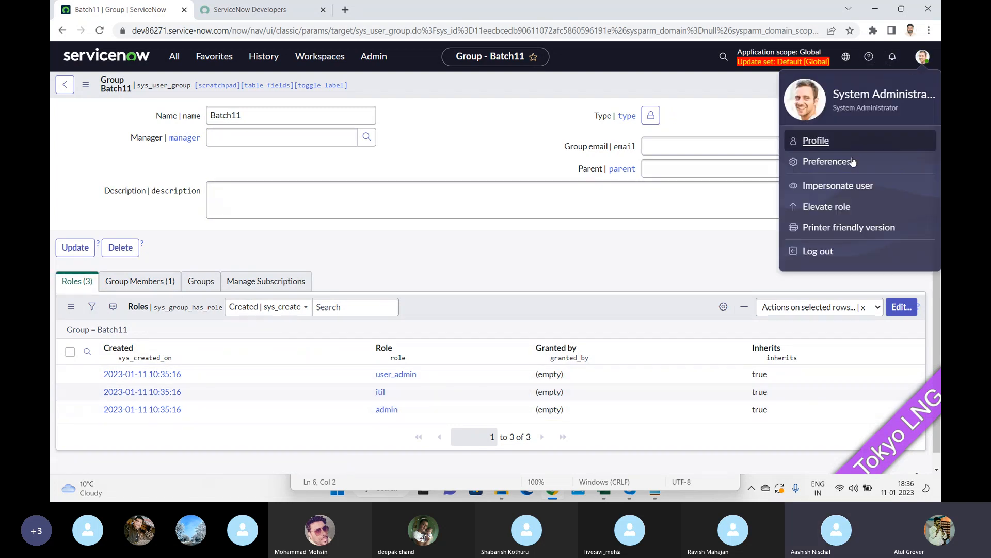
click(830, 190)
click(390, 283)
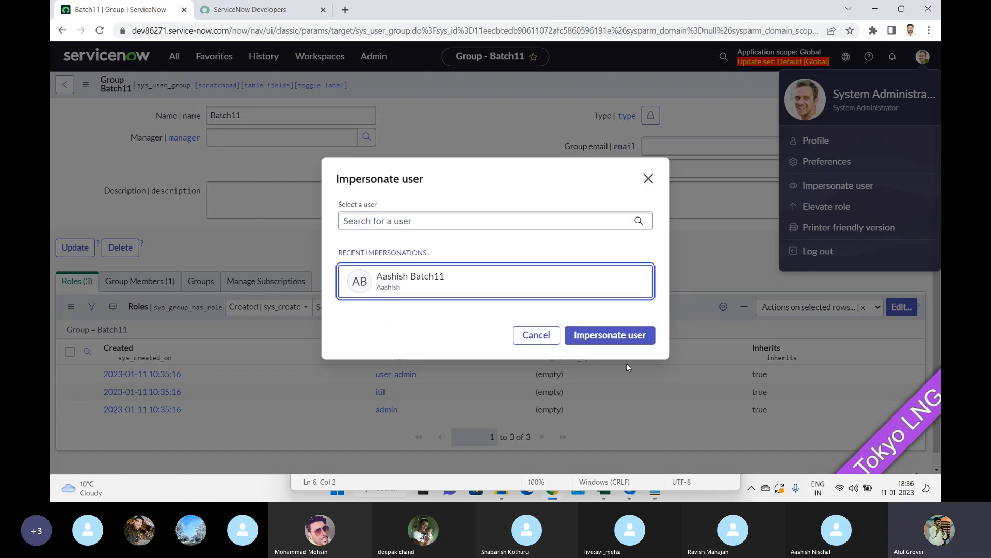
click(610, 337)
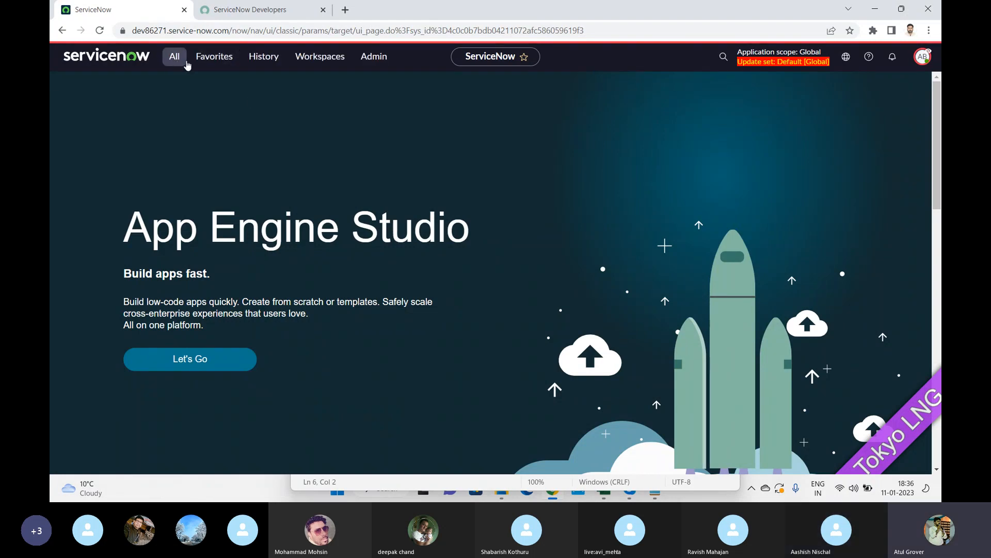
Open the User Administration Users list (623 records) from the navigator filter.
click(376, 58)
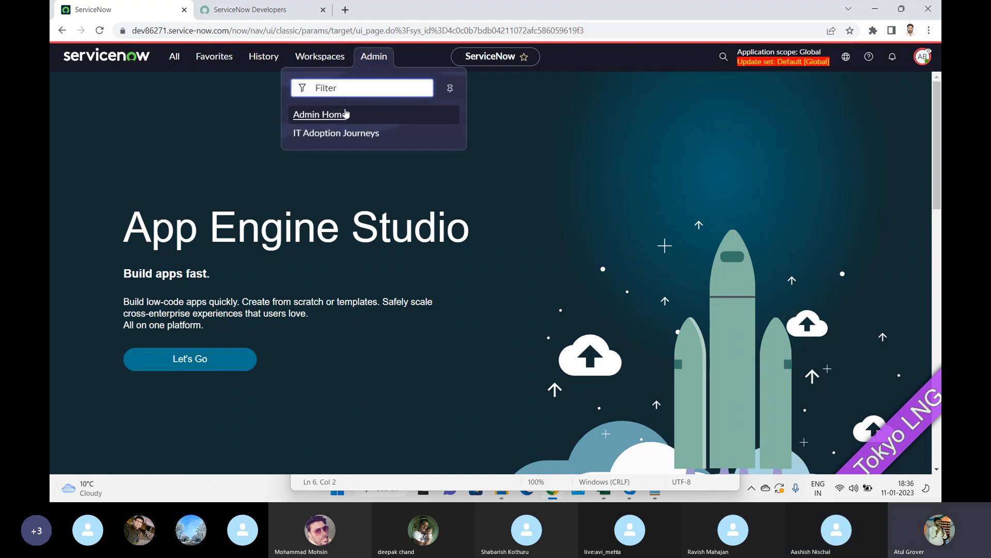
click(175, 57)
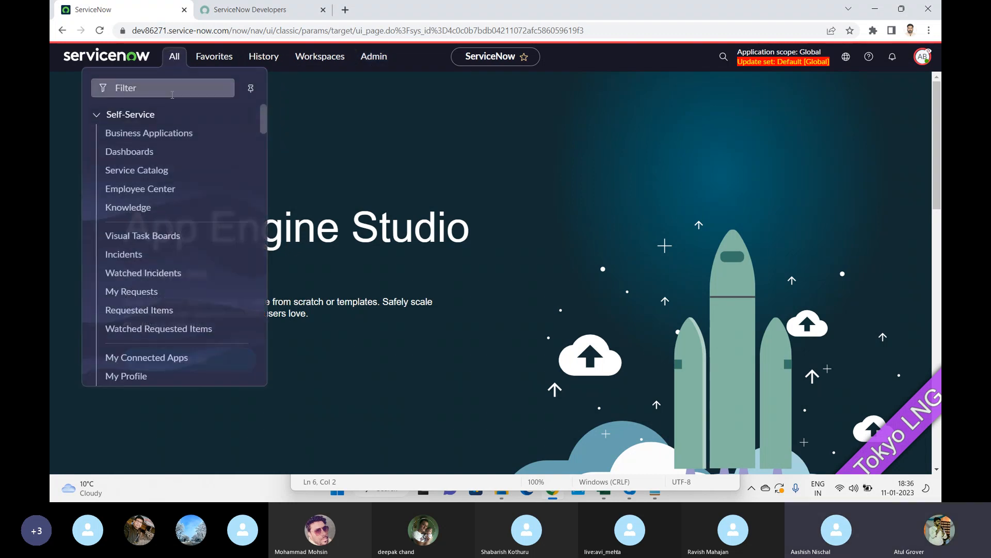
click(172, 95)
text(user a)
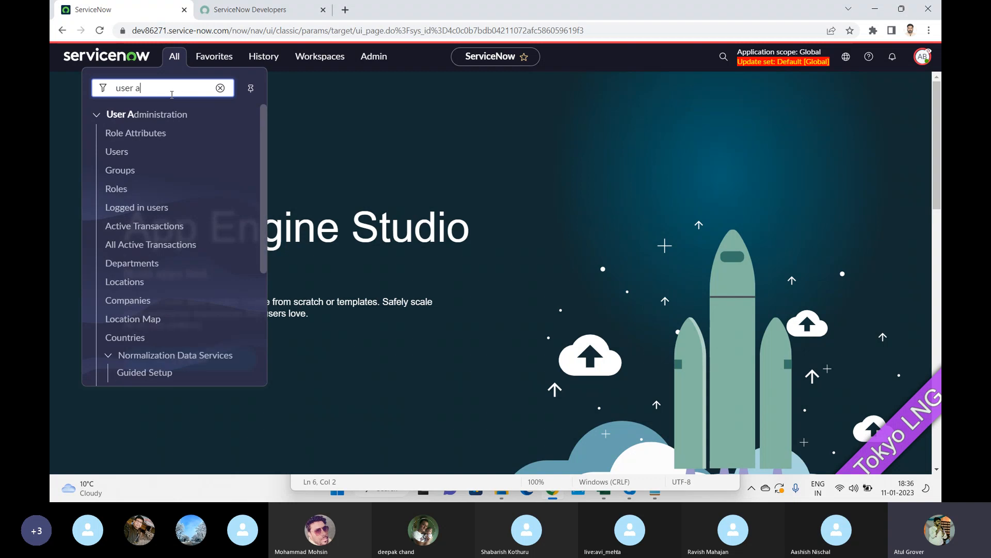
click(117, 153)
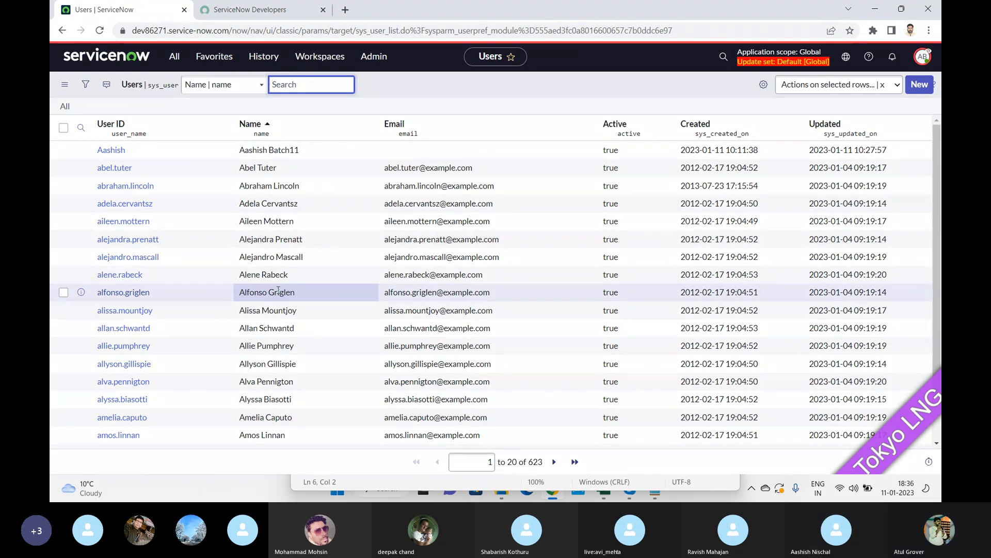
Switch over to the Skype call window.
key(alt+Tab)
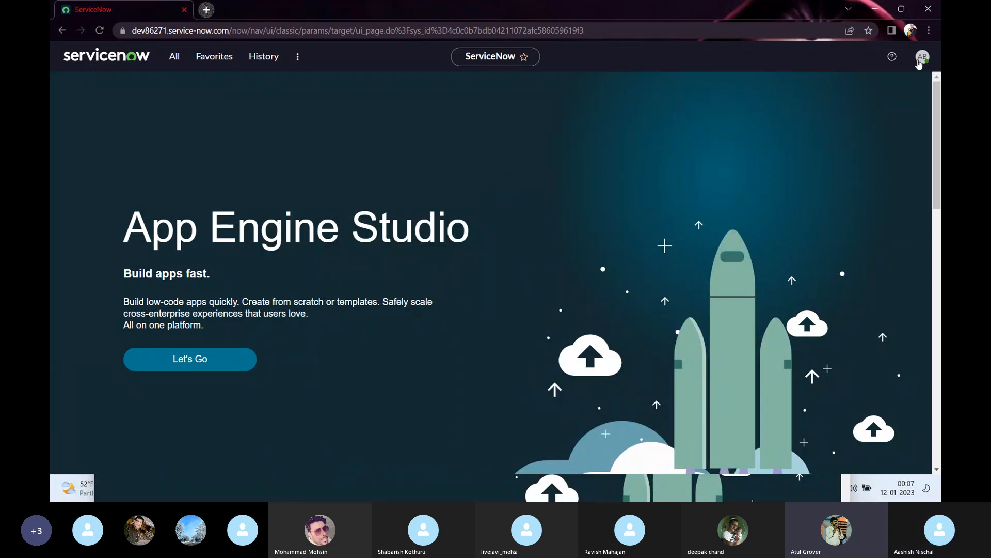
Log out of the ServiceNow instance and sign straight back in.
click(922, 56)
click(820, 206)
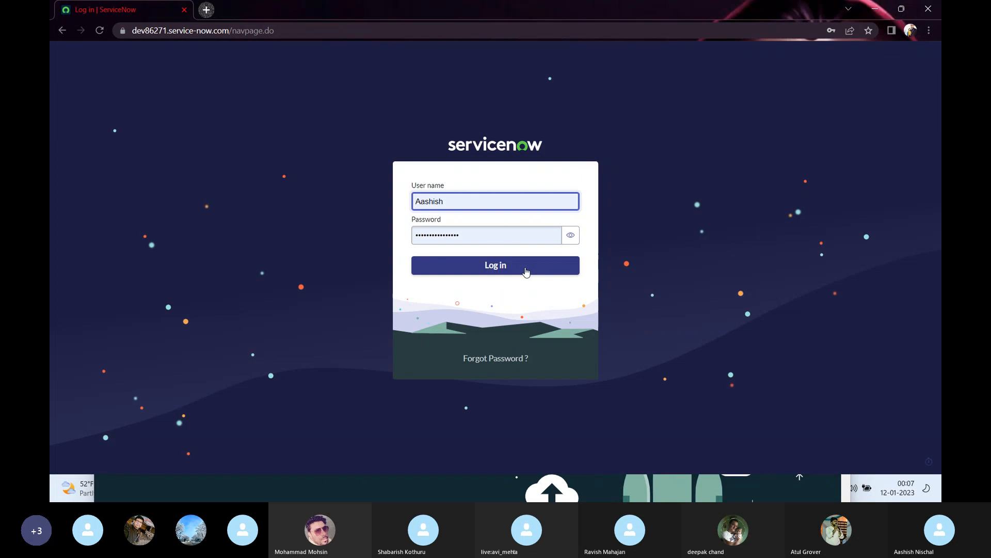
click(526, 272)
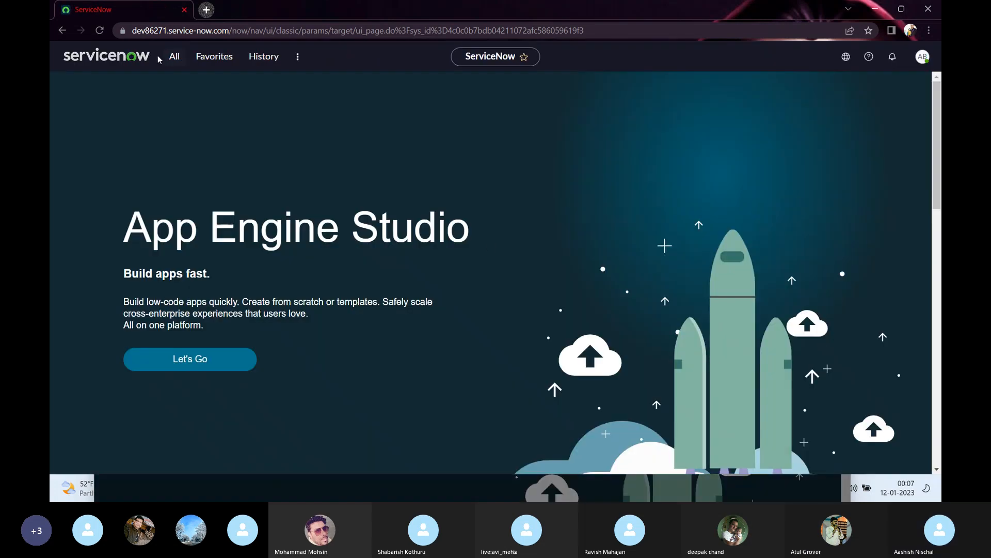
Filter the application navigator for 'User', then clear the filter and close the navigator.
click(182, 65)
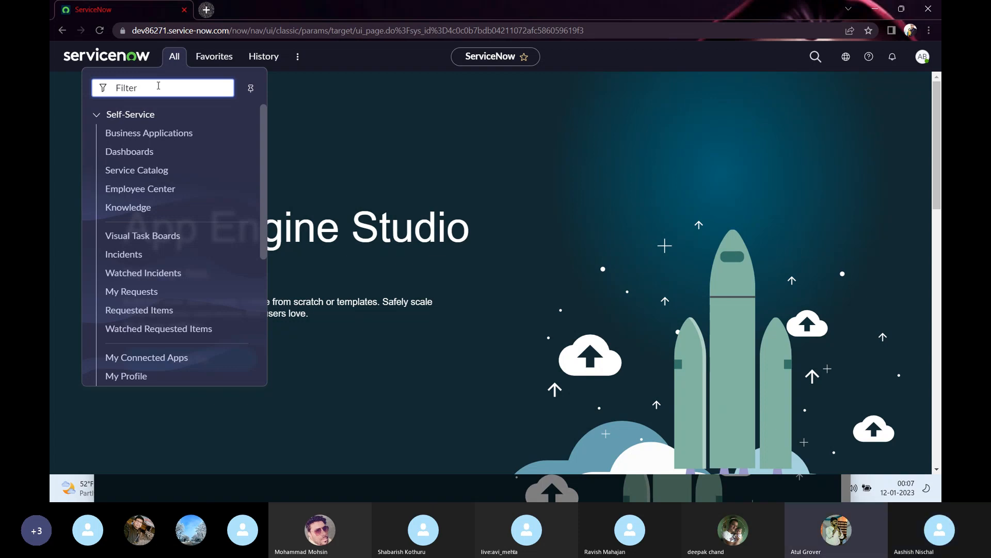
text(R)
key(BackSpace)
text(User)
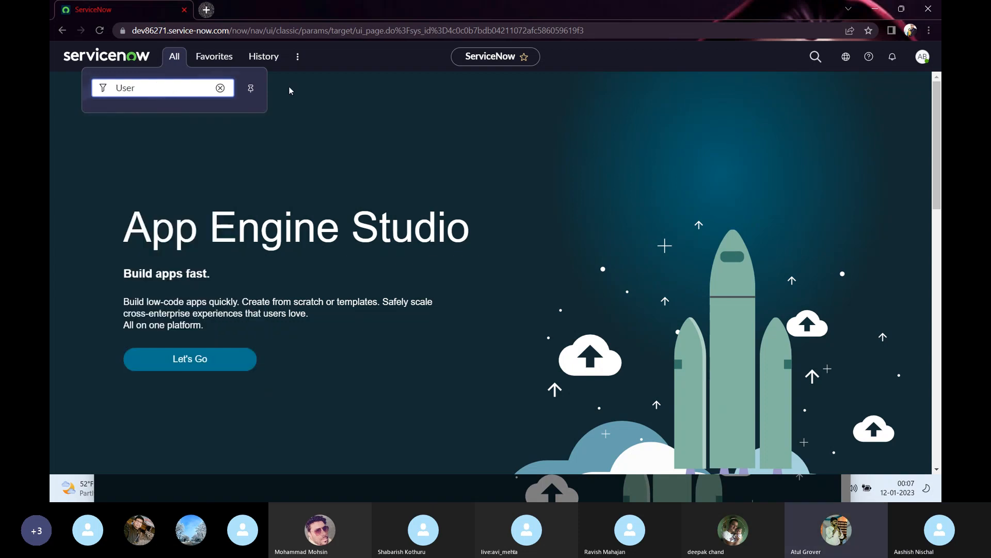
click(220, 88)
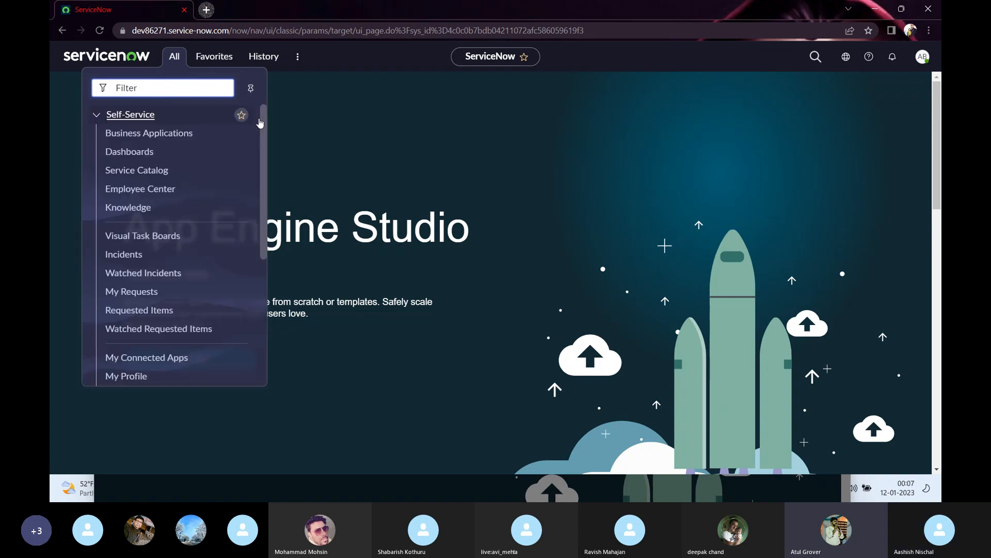
click(348, 137)
Log out, reload the login page and sign back in to the instance.
click(922, 56)
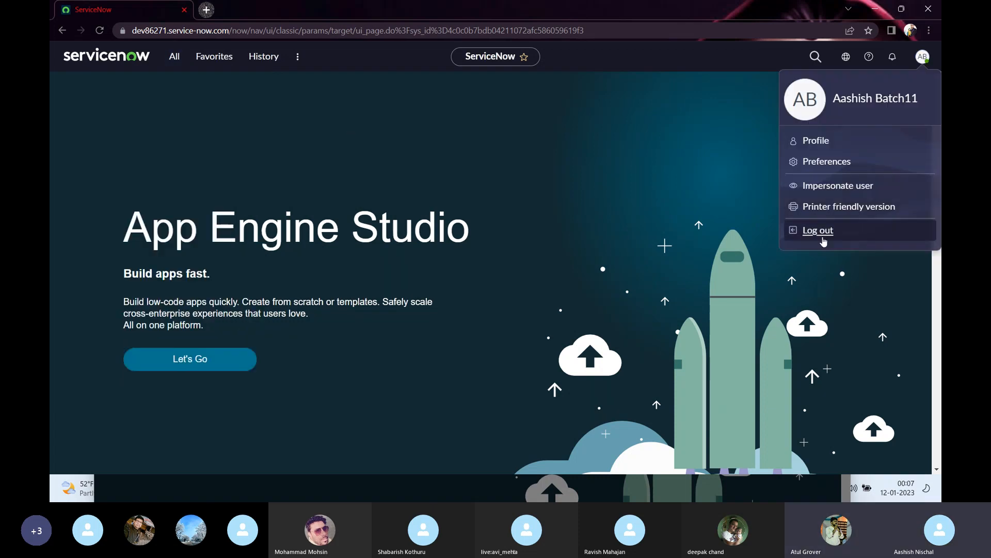
click(818, 230)
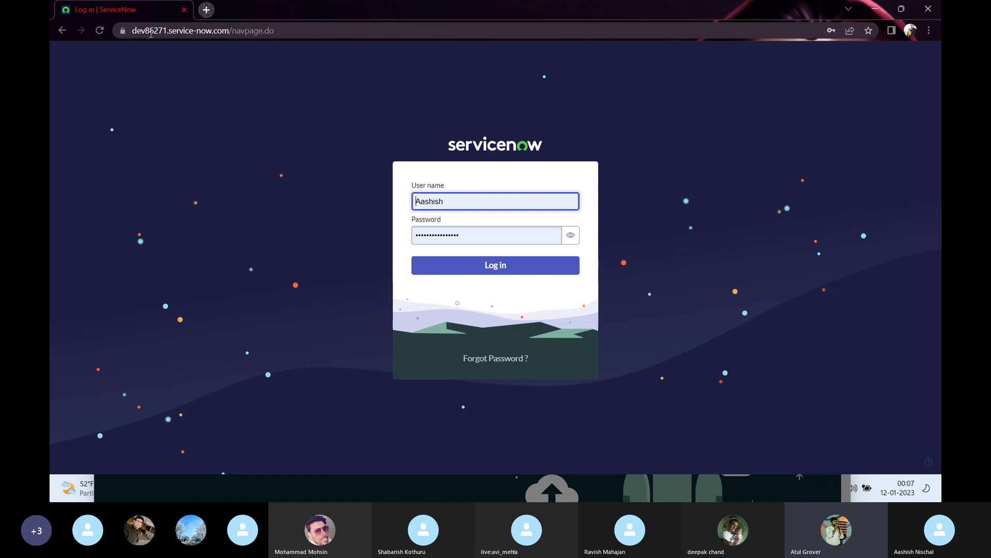
click(101, 32)
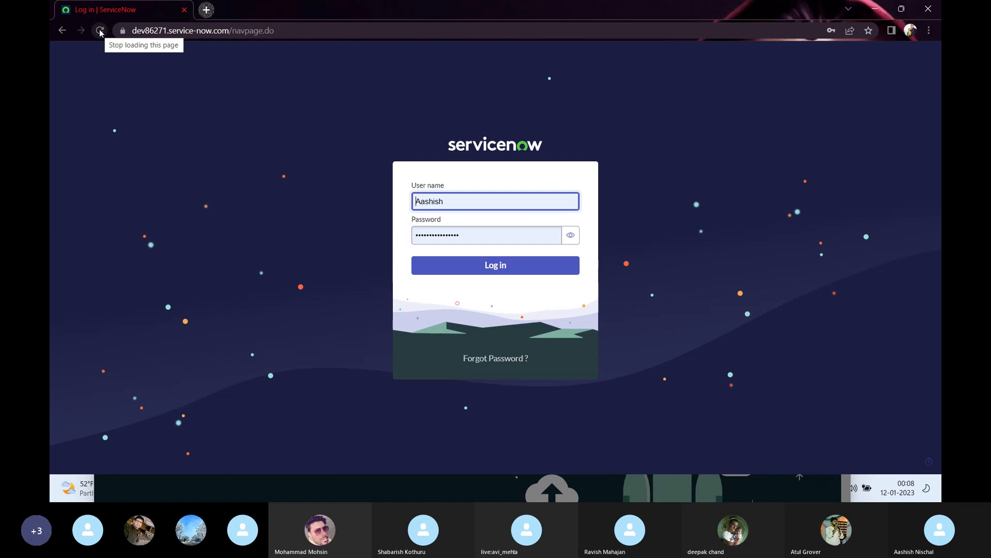
click(449, 265)
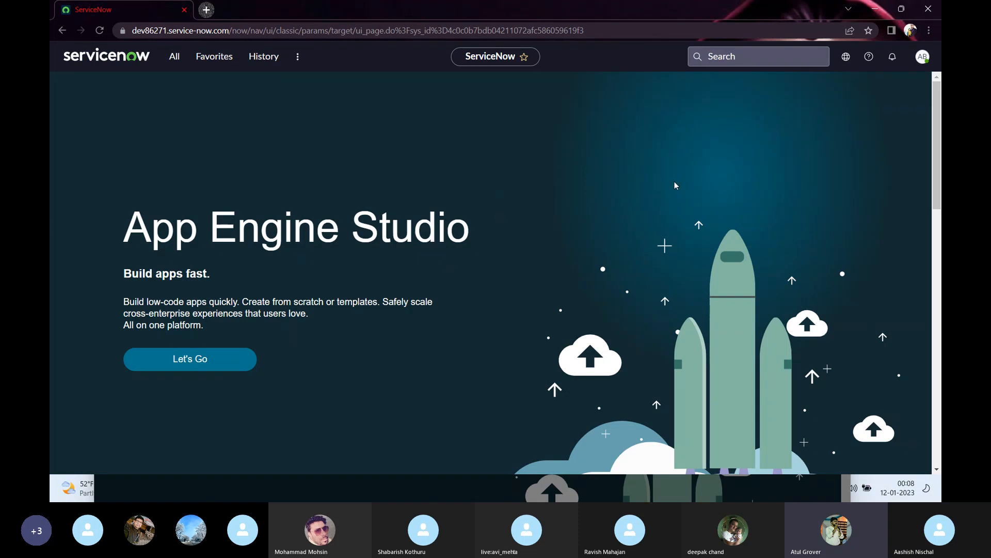
Open the workspaces list, then the printer friendly version, and close the login window.
click(298, 56)
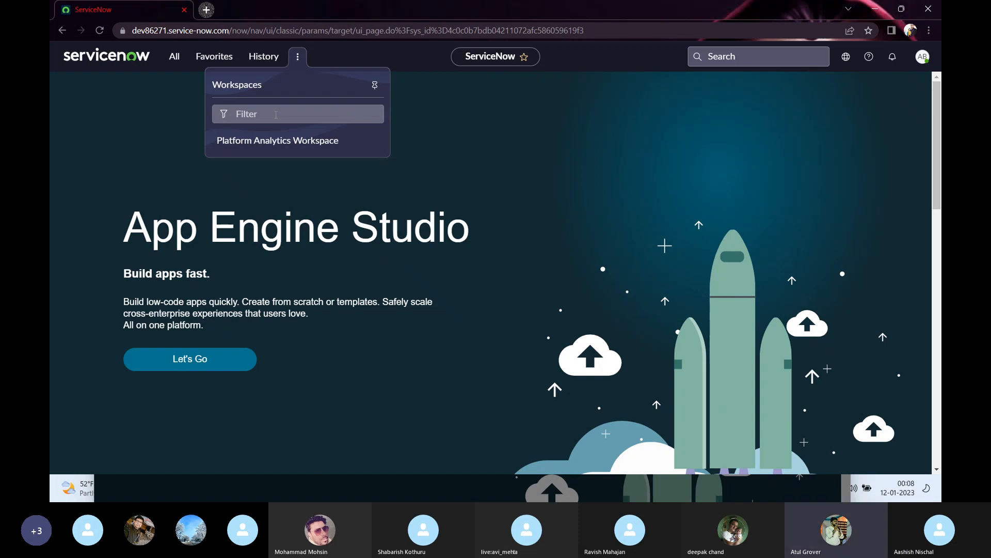
click(920, 61)
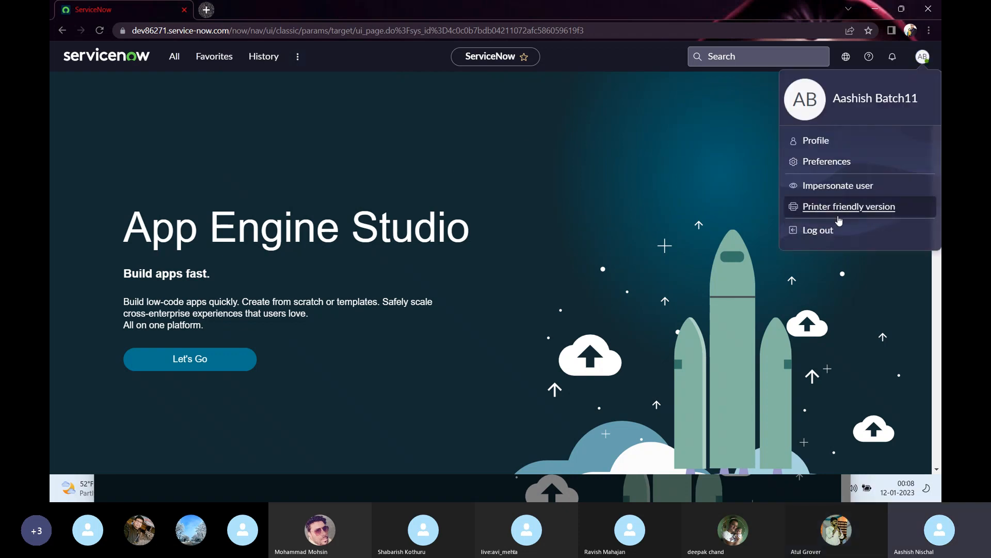
click(838, 217)
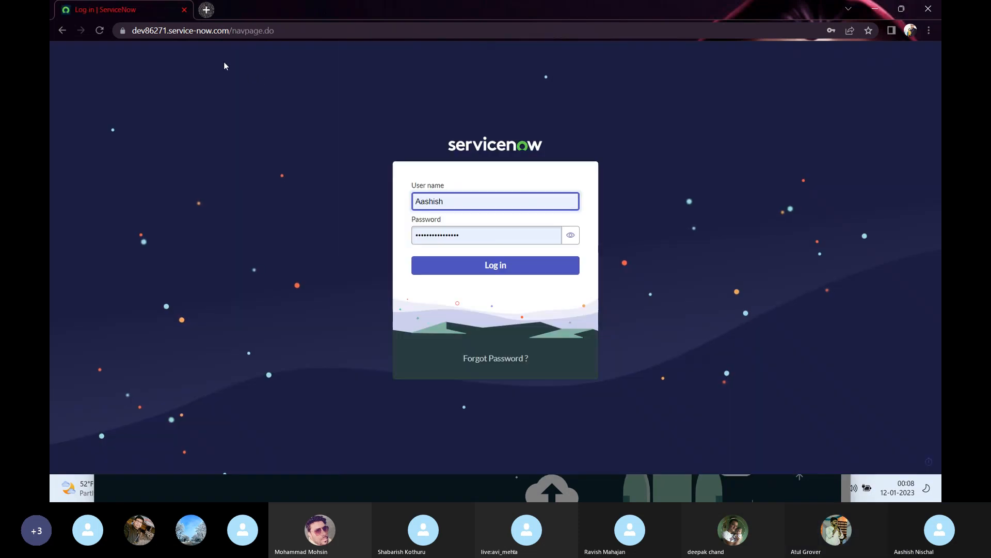
click(184, 9)
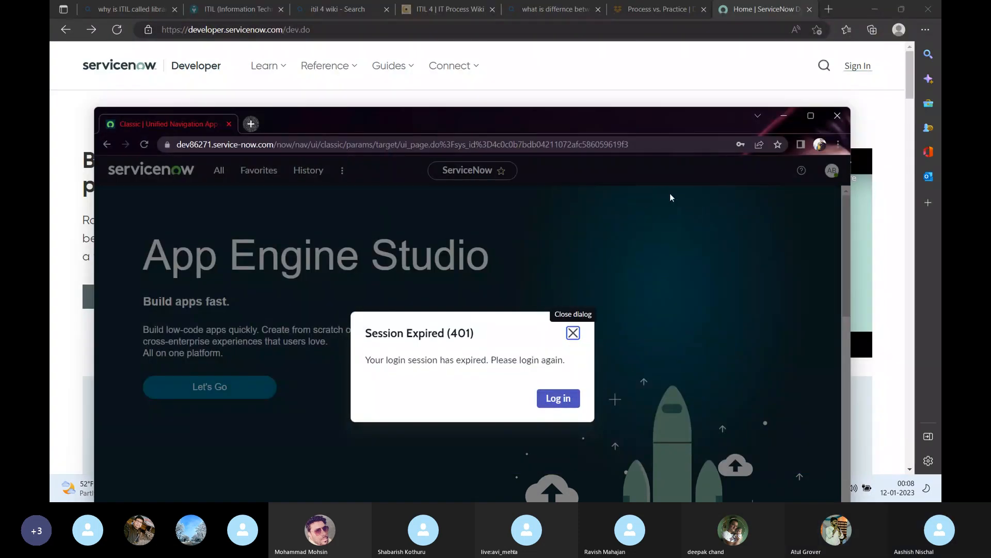
Log back in after the expired session and maximize the browser window.
click(820, 144)
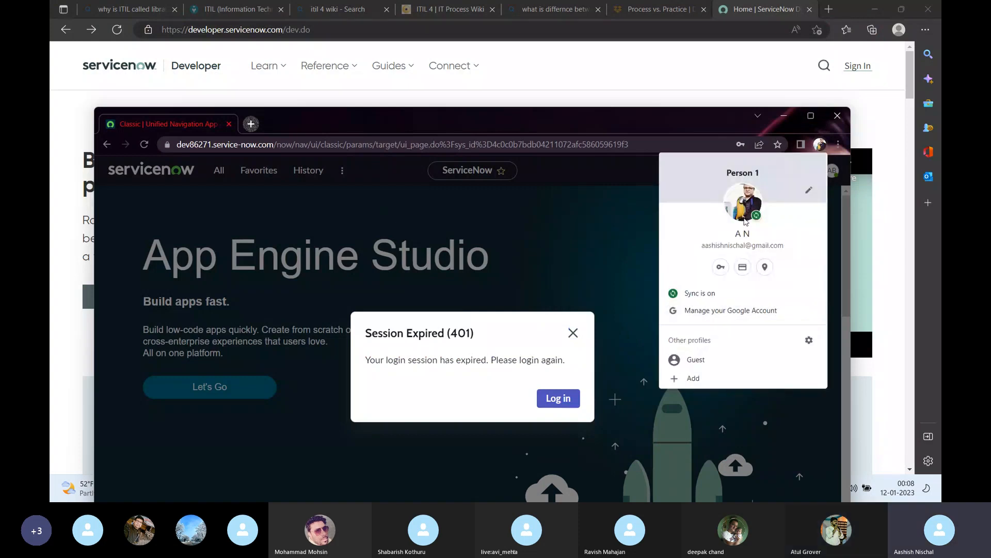
click(616, 244)
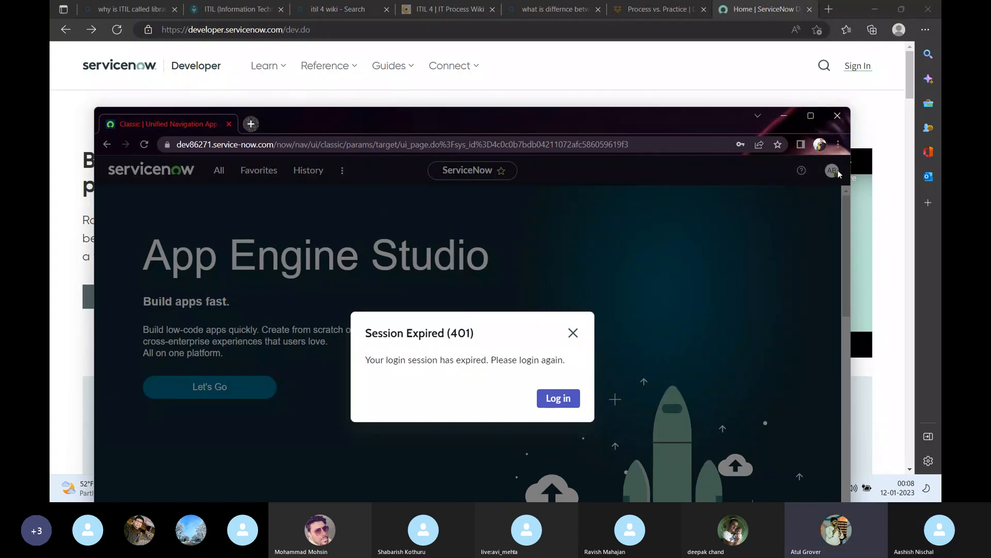
click(558, 399)
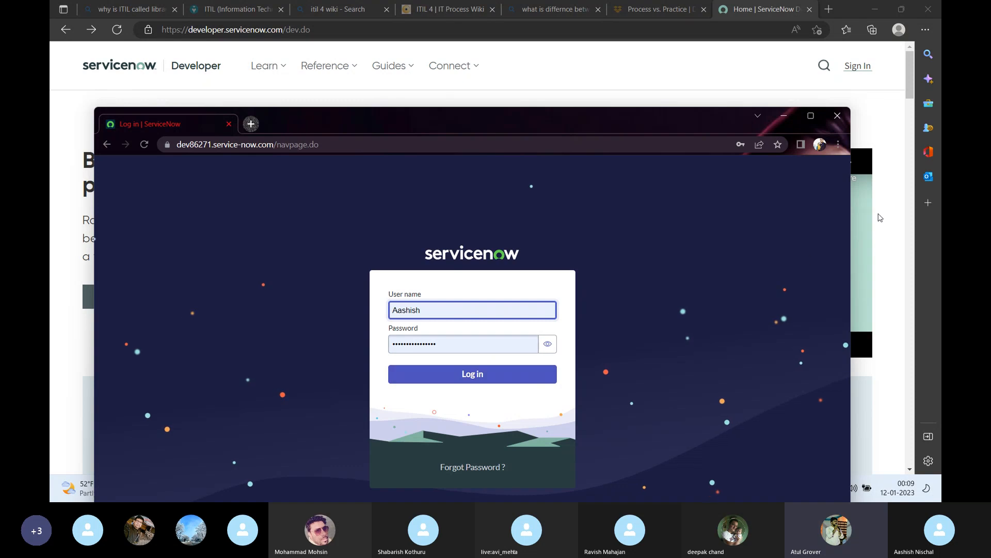
click(492, 381)
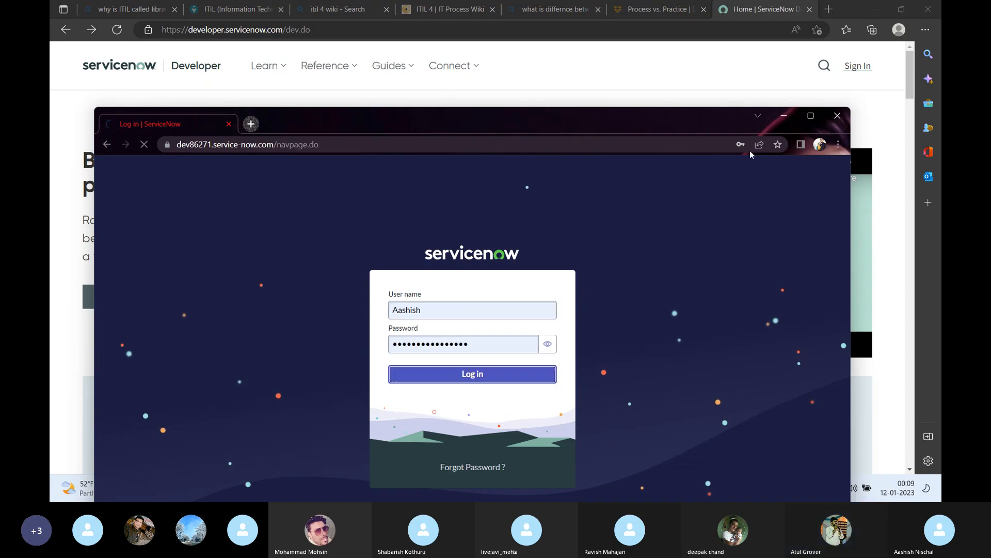
click(811, 116)
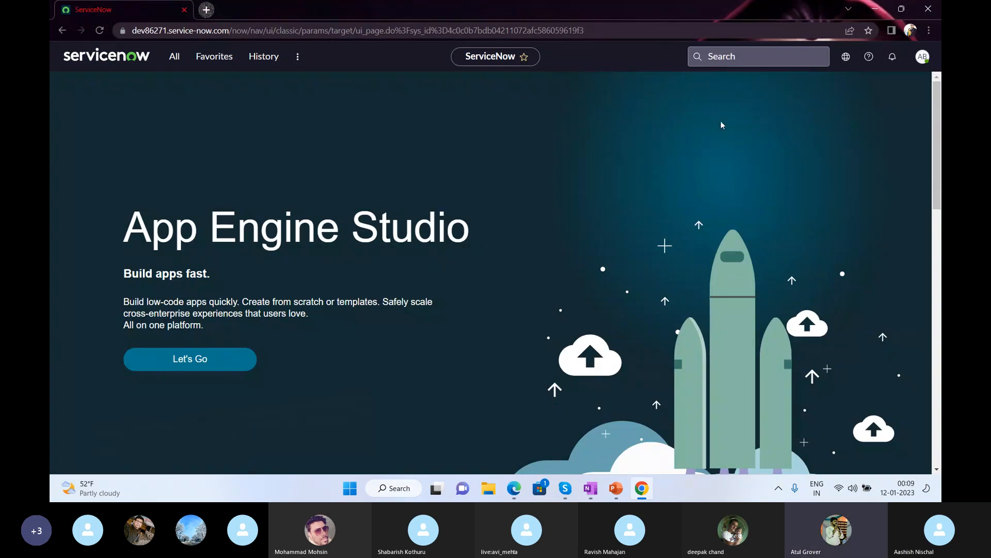
Log out of the ServiceNow instance and close that browser window.
click(923, 57)
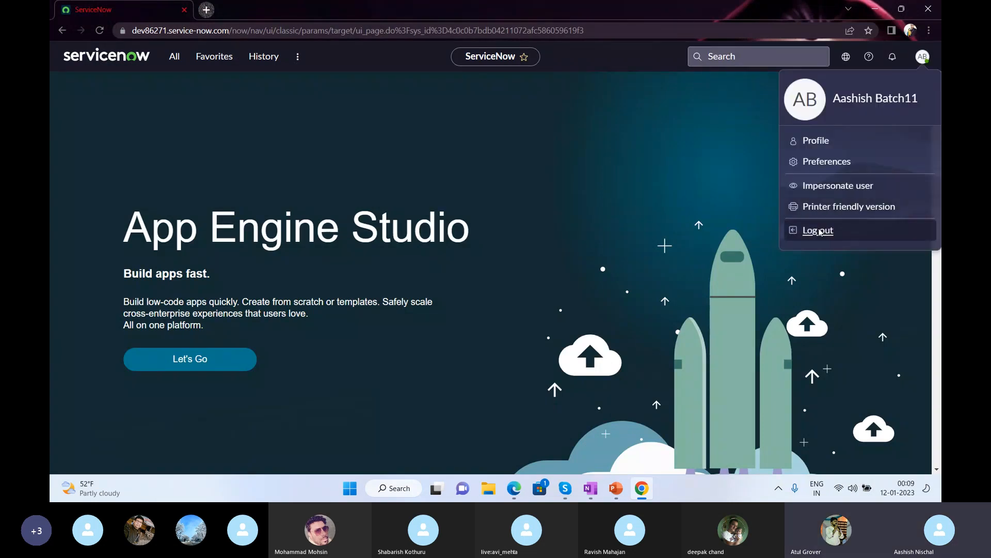
click(819, 231)
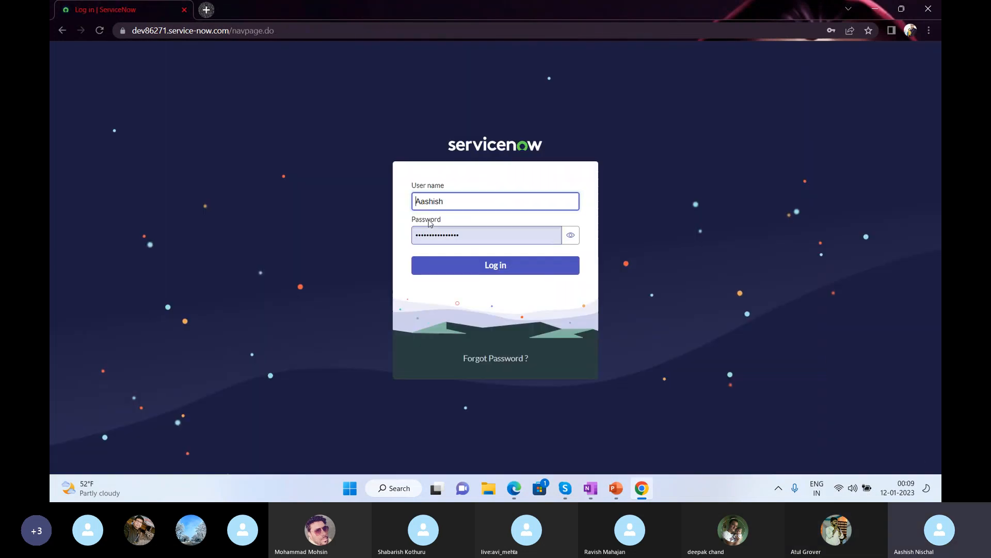
click(183, 10)
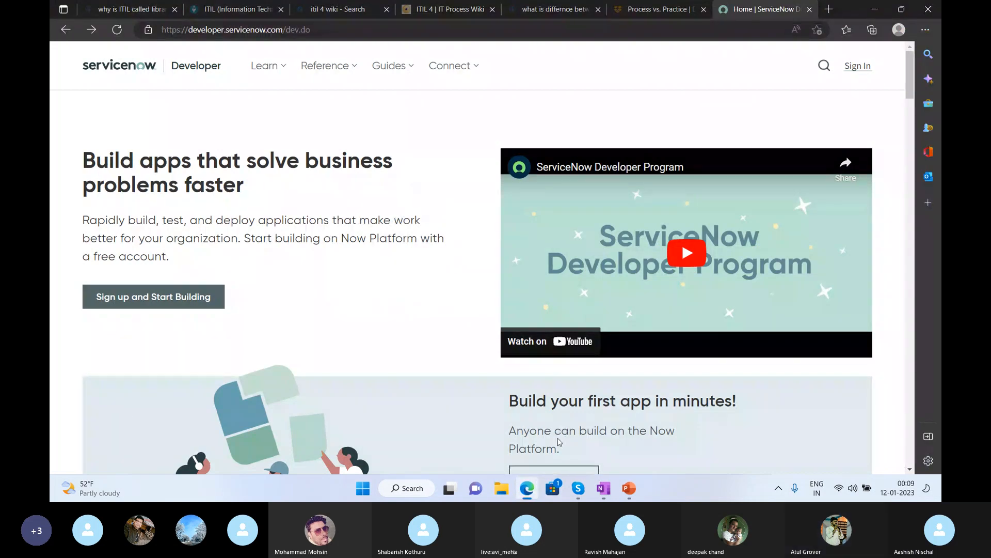
Launch Edge from the Start menu and load dev86271.service-now.com to reach the login page.
key(super)
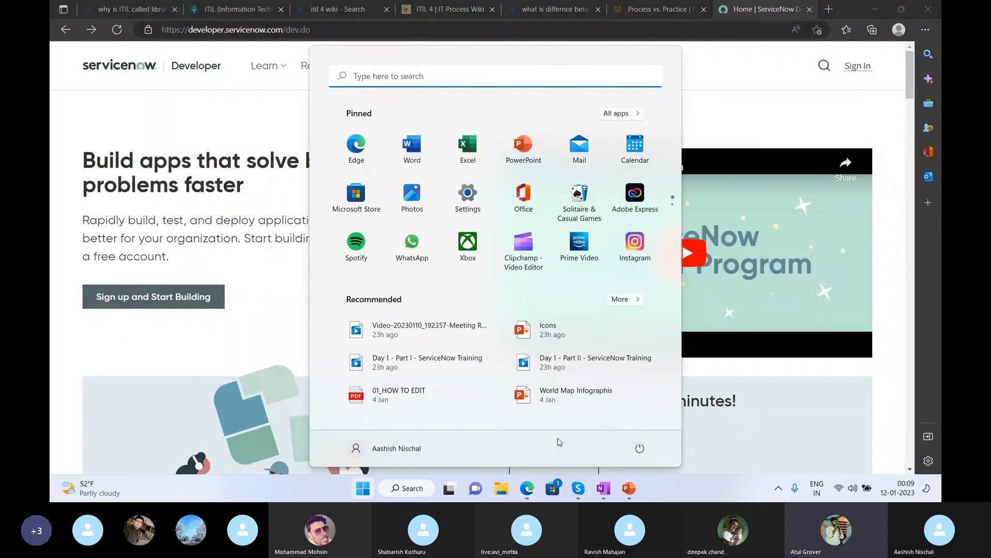
key(Down)
key(Down)
key(Down)
key(Left)
key(Left)
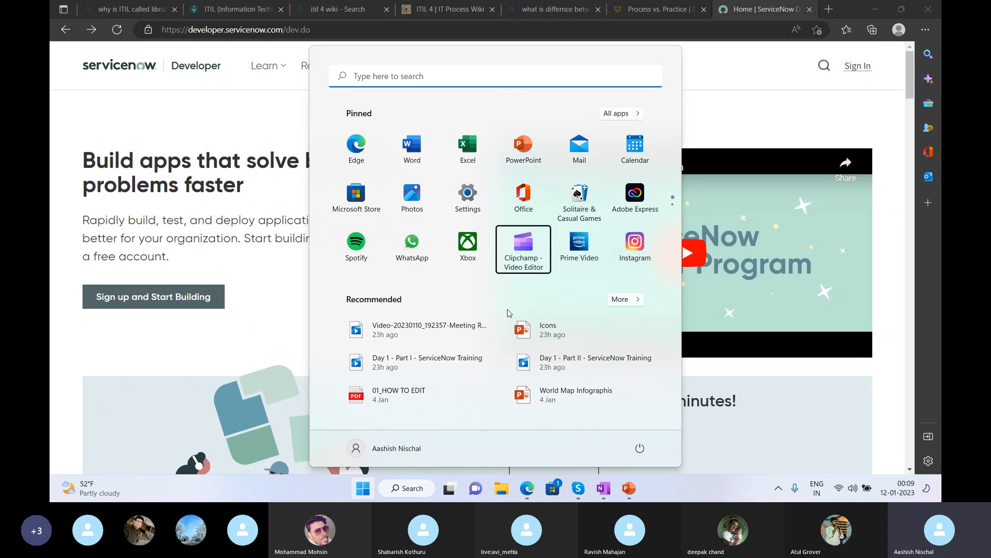
click(356, 147)
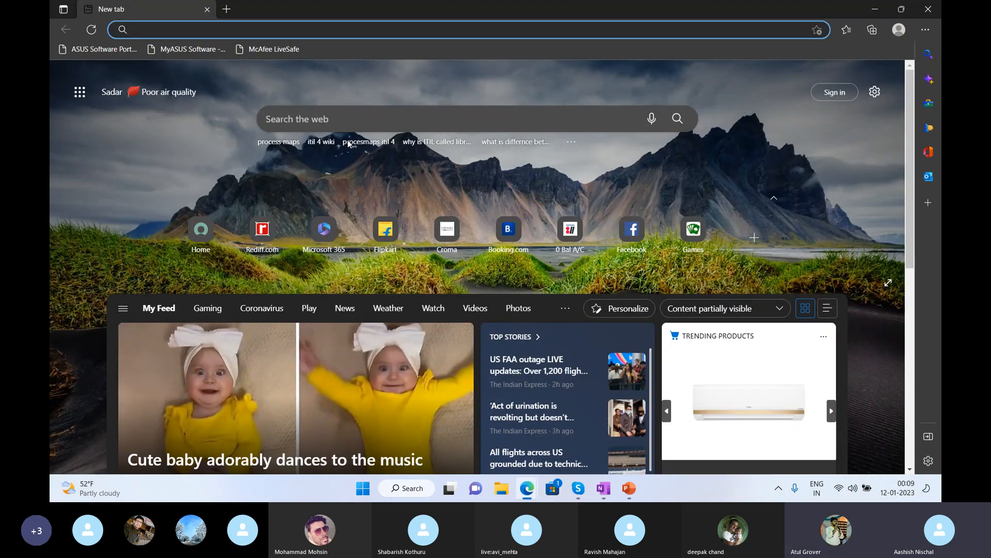
text(dev)
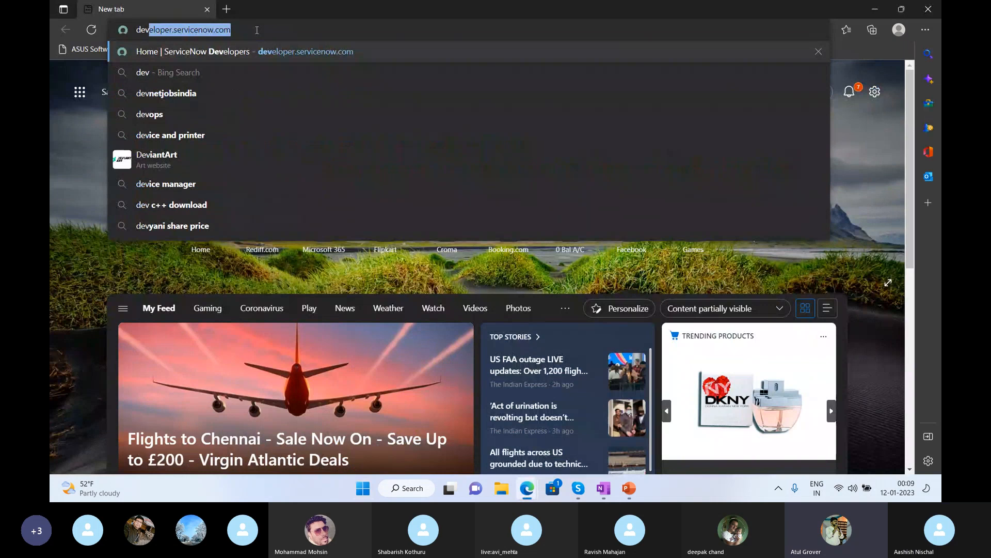
text(8627)
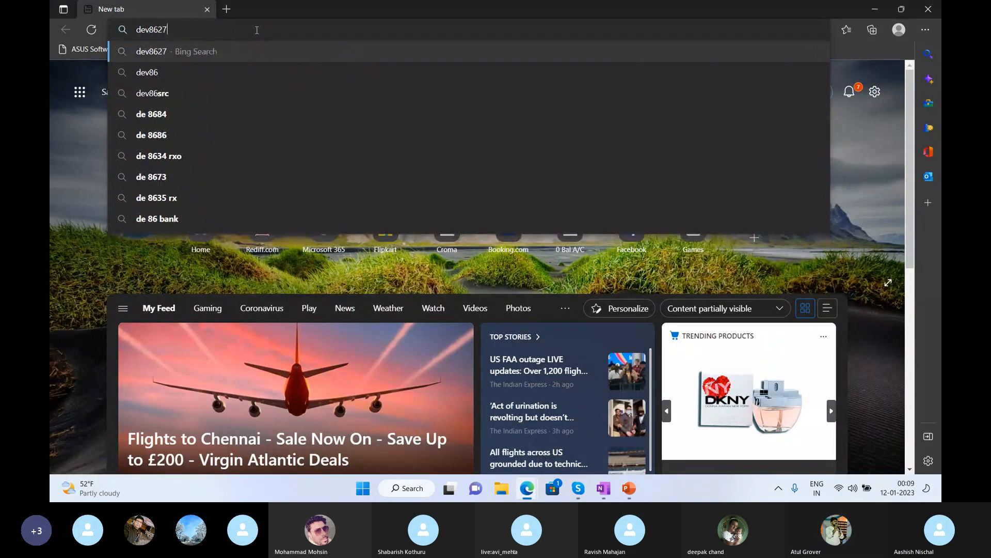
text(1.se)
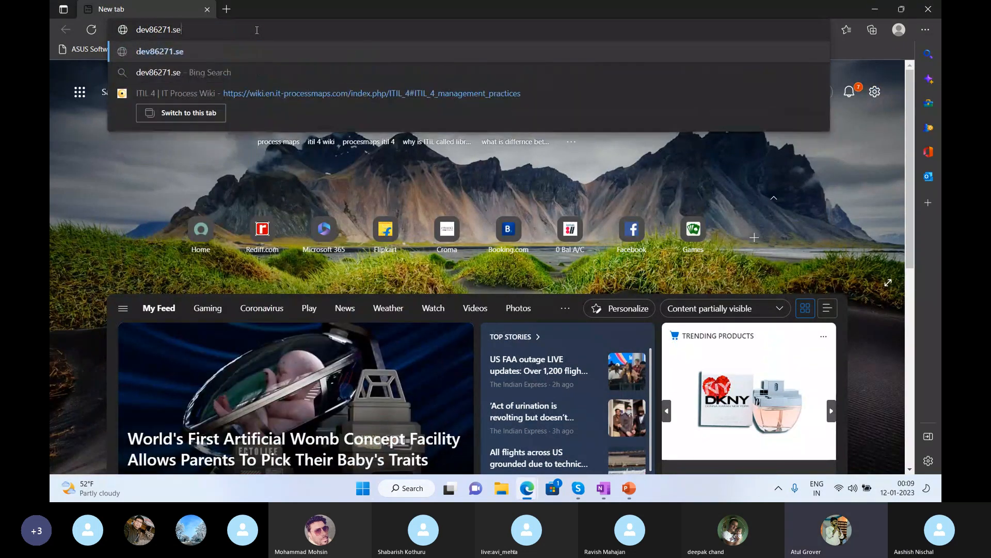
text(rvi)
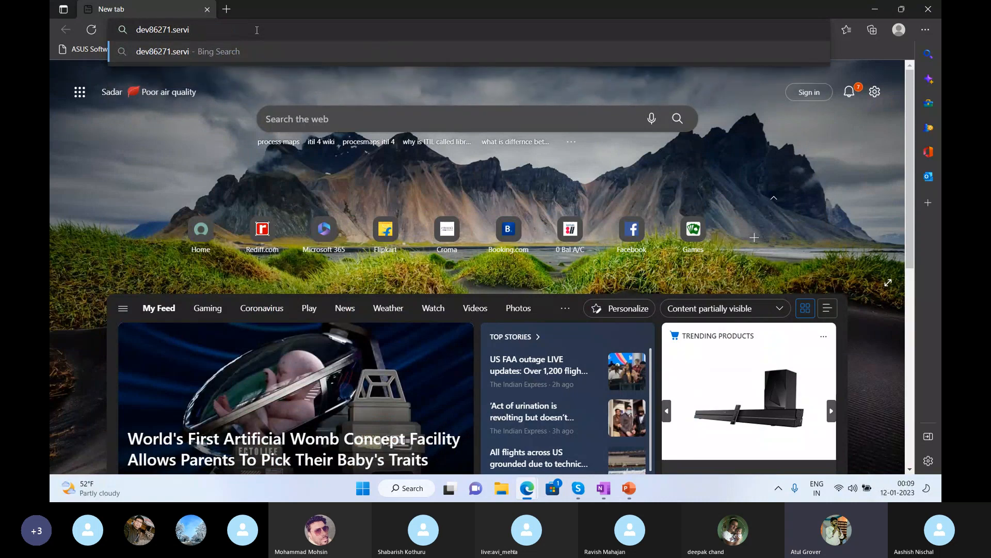
text(ce-now)
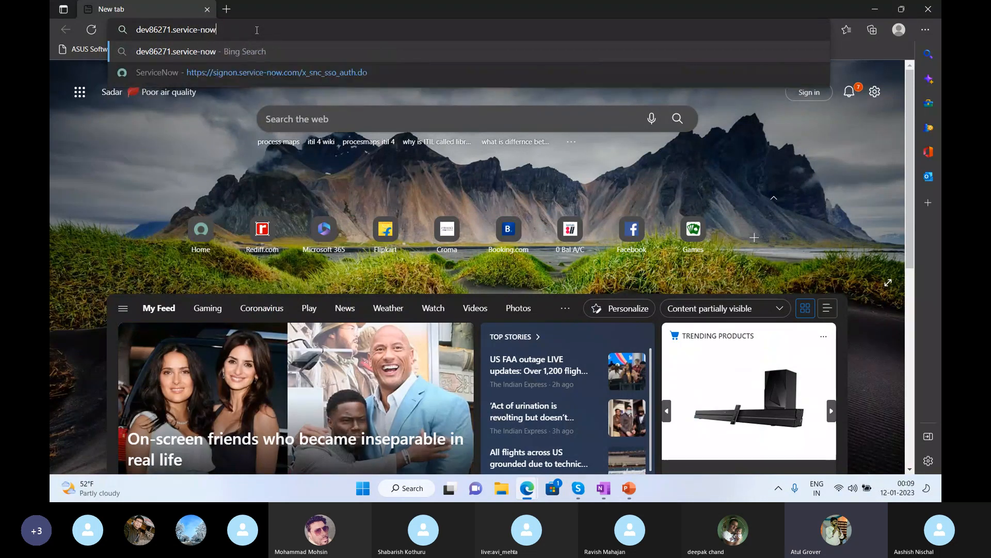
text(.com)
key(Return)
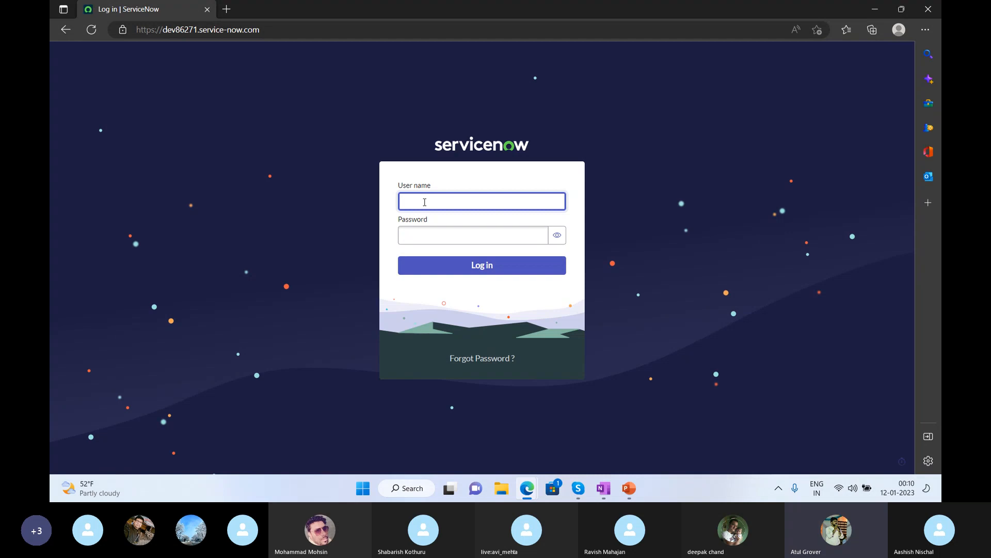
Sign in with the account's user name and password, and let Edge save the password.
text(shish)
key(Tab)
text(*)
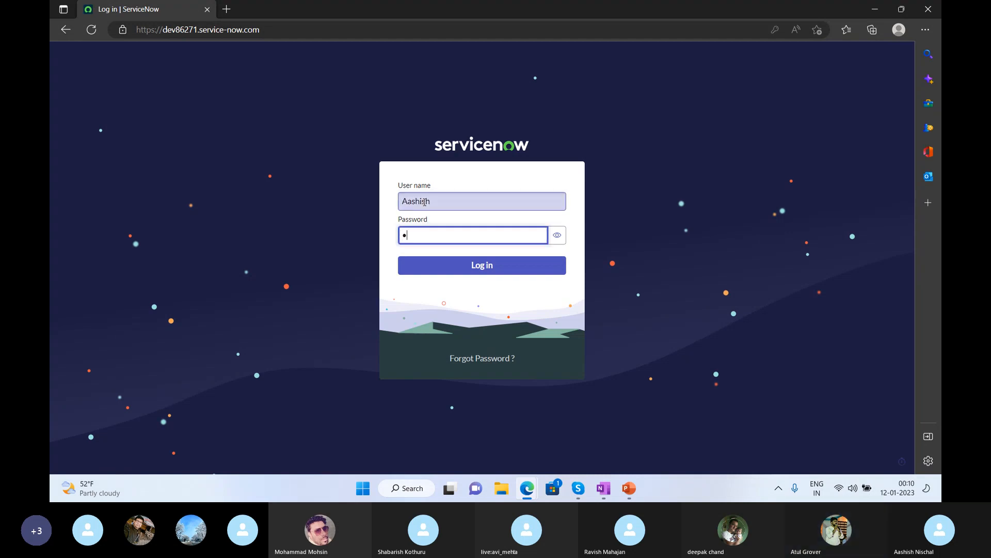
text(*****)
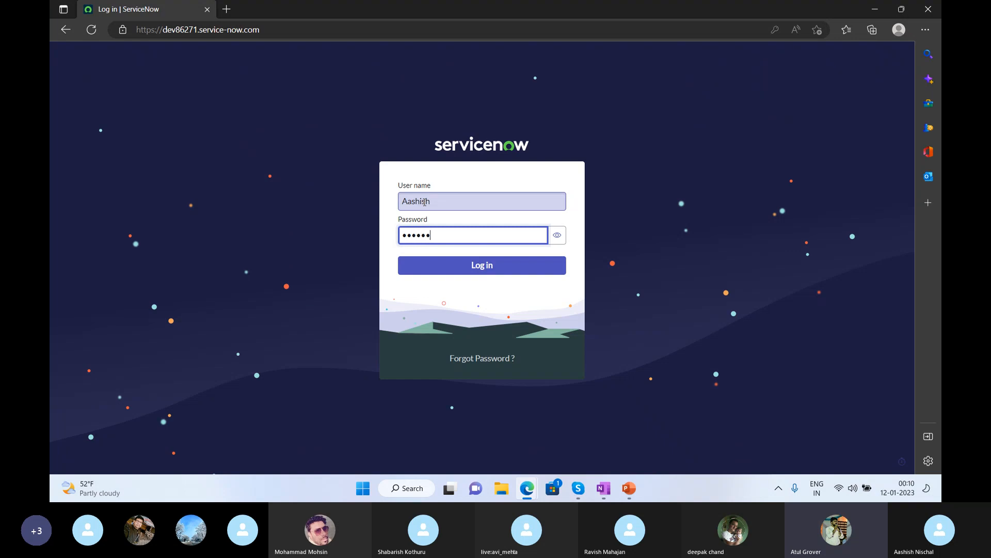
text(********)
key(Return)
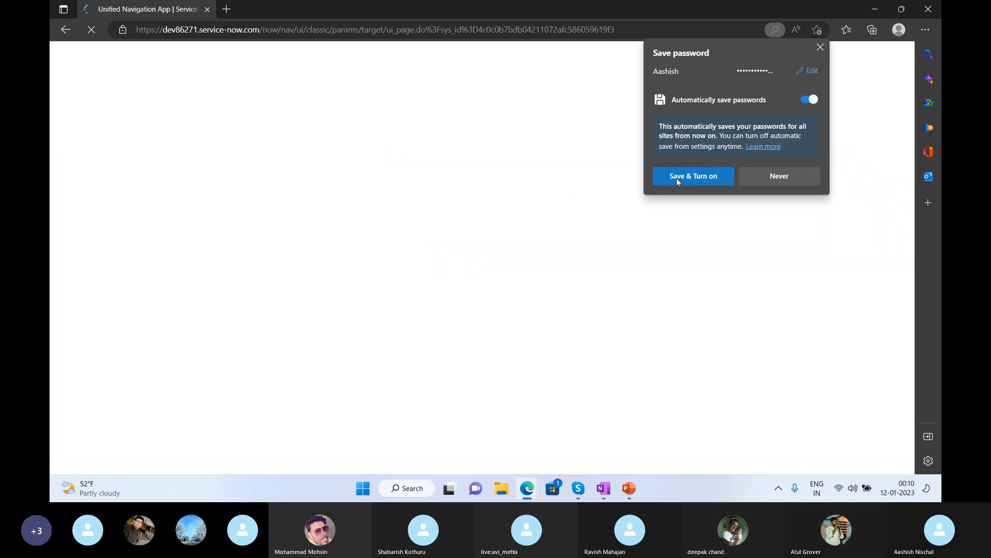
click(677, 179)
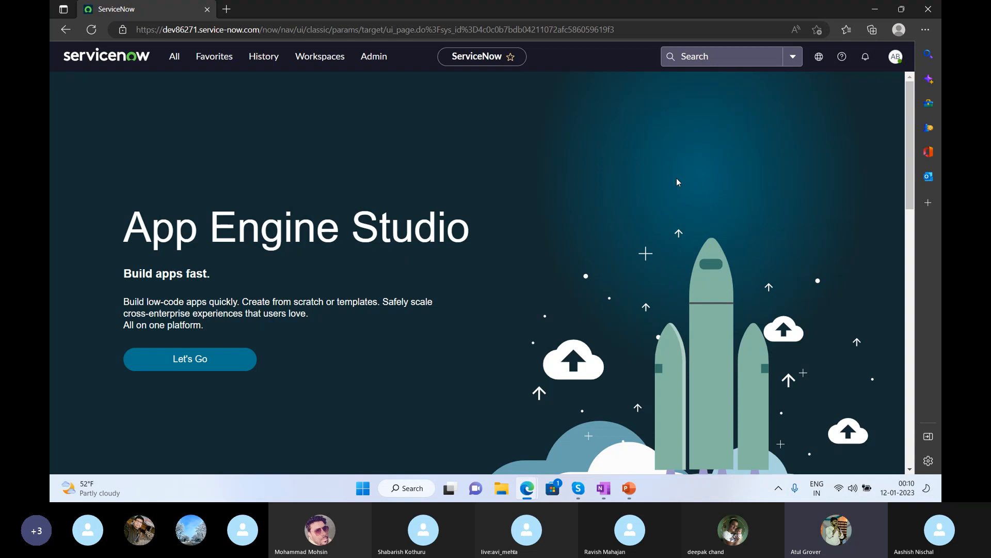
Filter the All navigator for 'user admin' and open User Administration > Users.
click(174, 57)
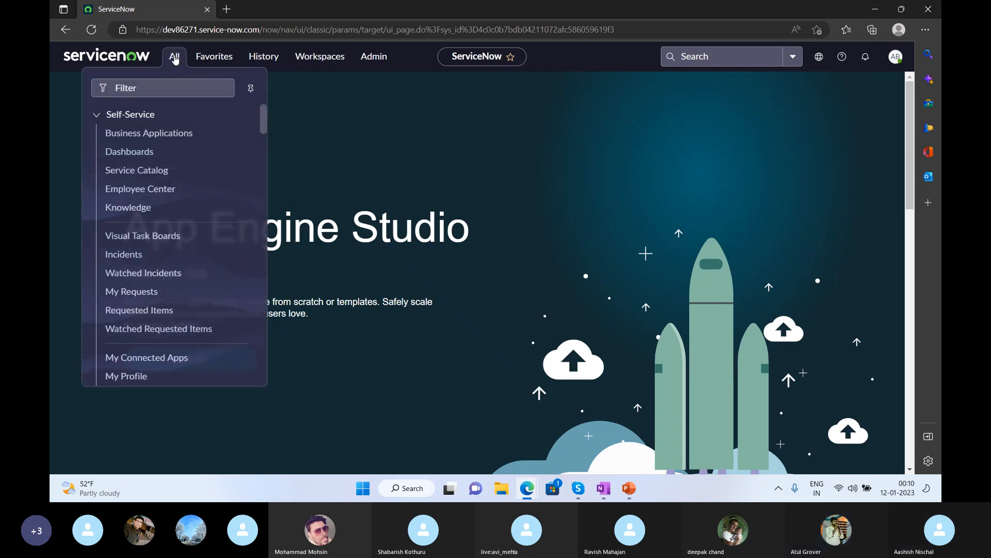
click(159, 88)
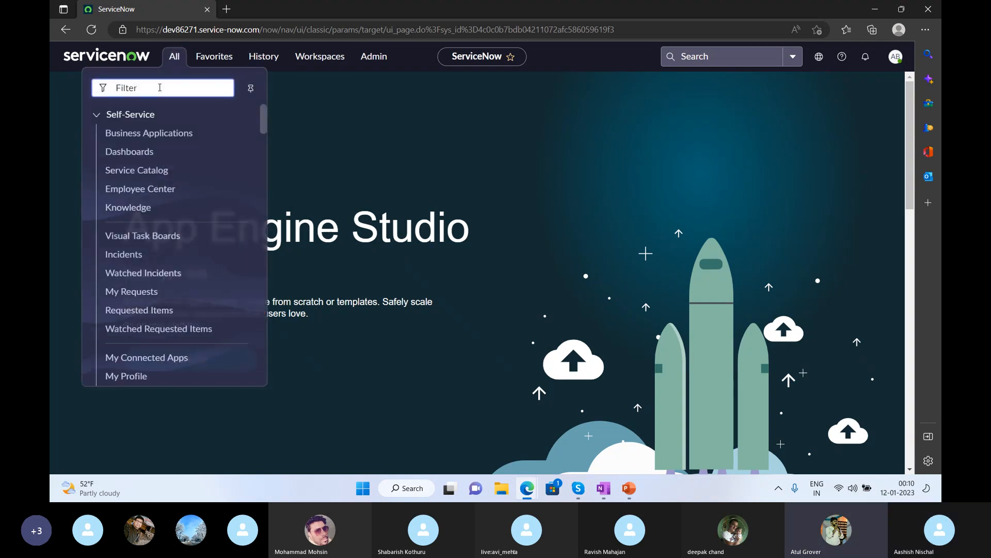
text(user)
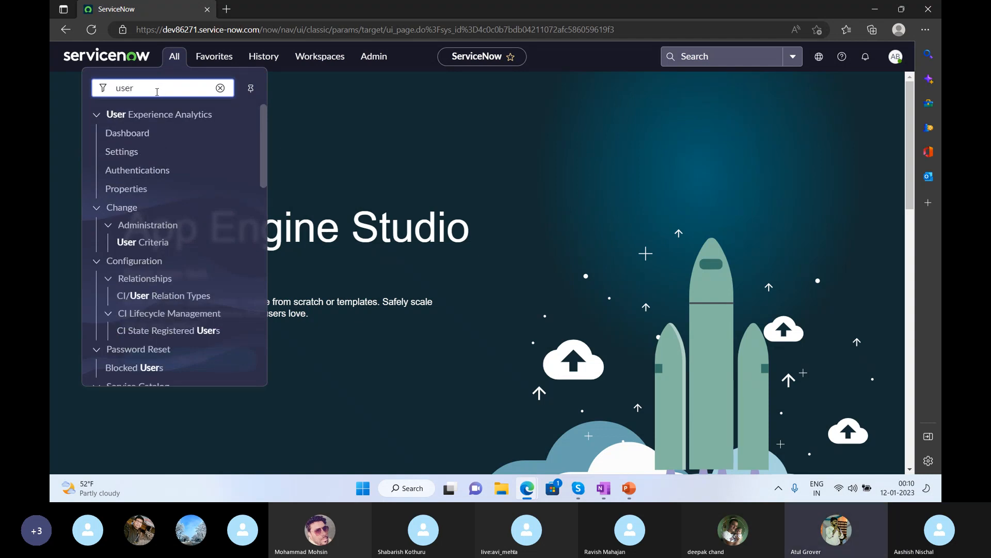
text( adm)
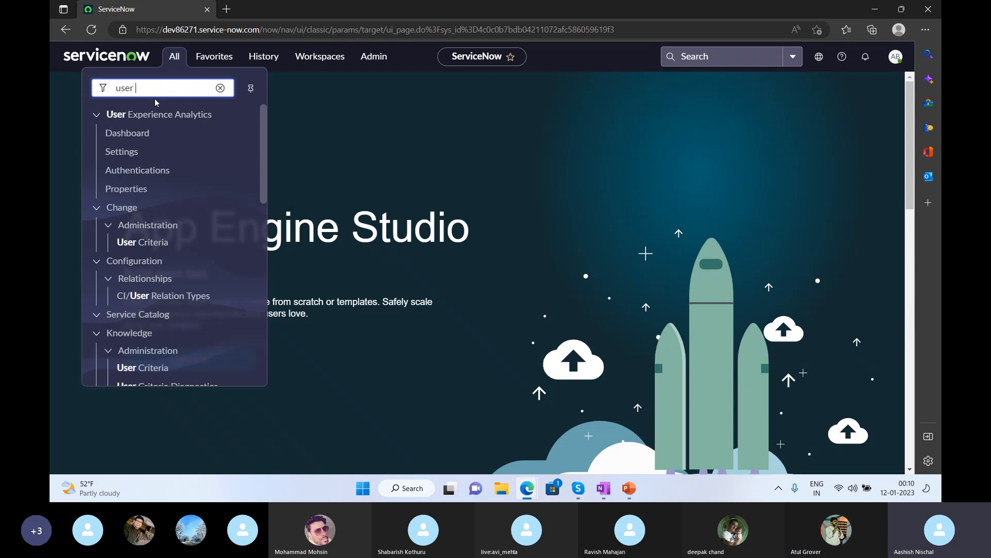
text(in)
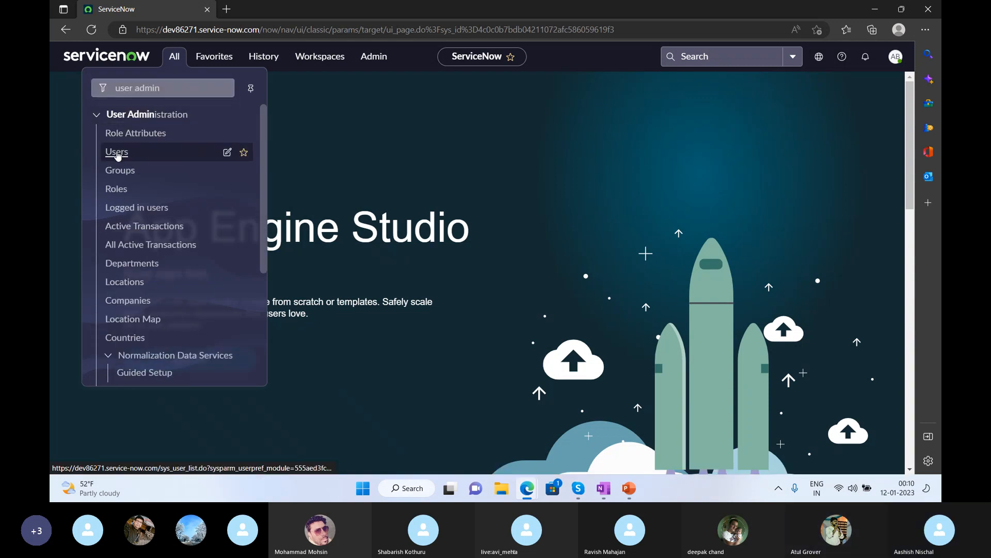
click(117, 152)
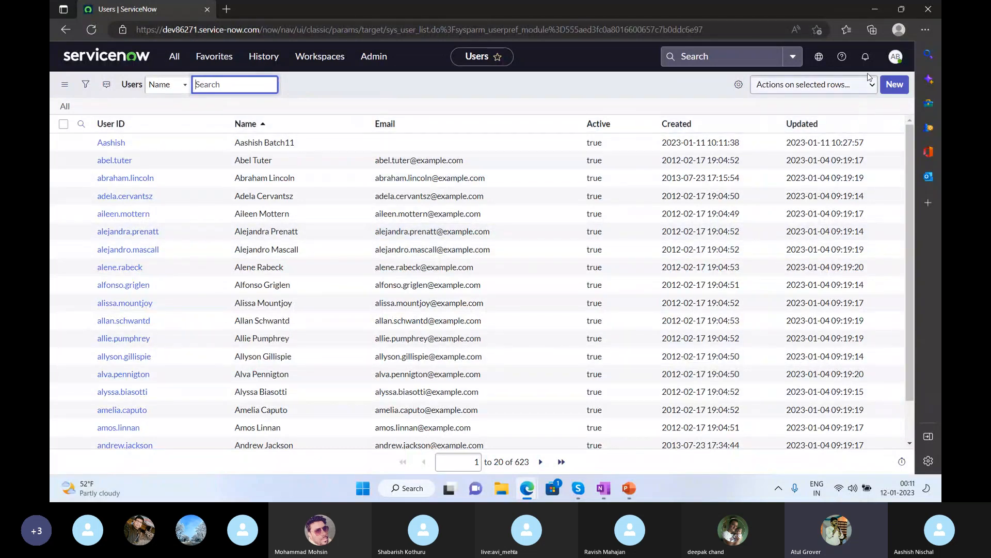
Start a new User record from the Users list and focus its User ID field.
click(896, 87)
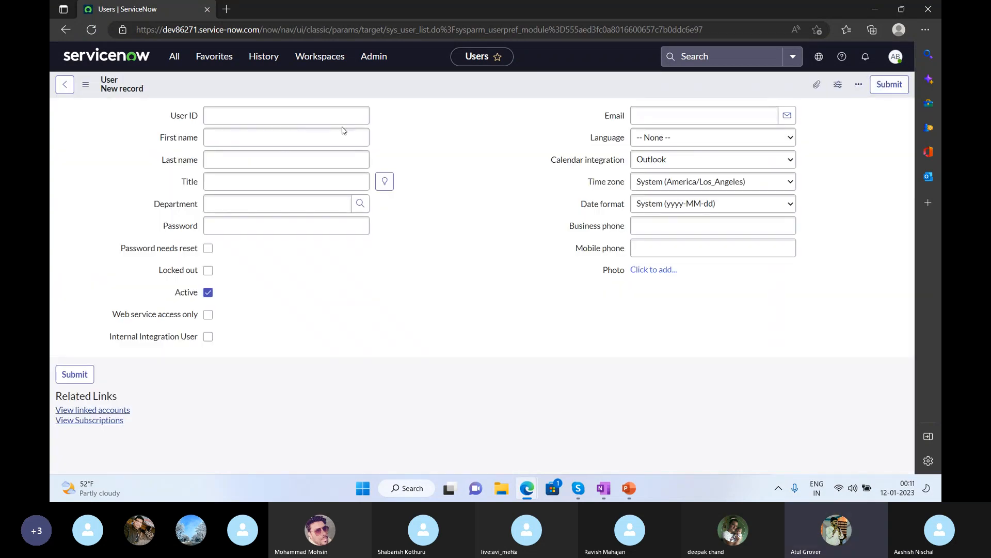
click(320, 114)
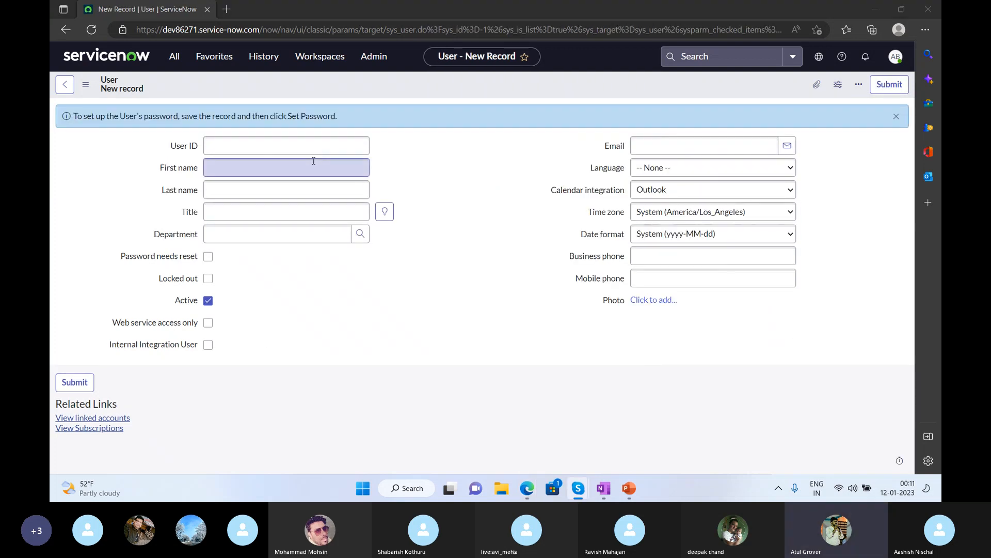
Enter the user's User ID, first name and last name Batch11, then save the record.
click(236, 147)
text(Avi)
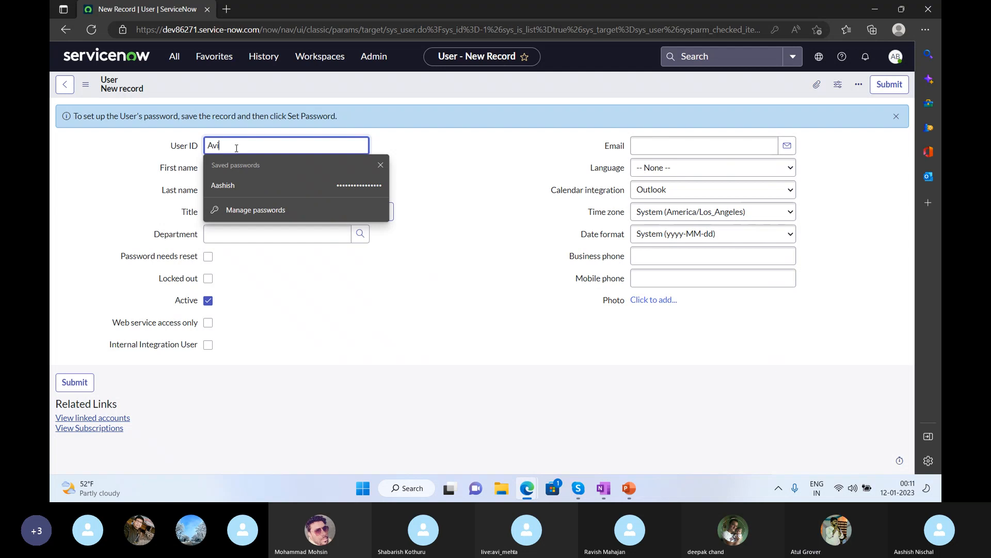
click(472, 128)
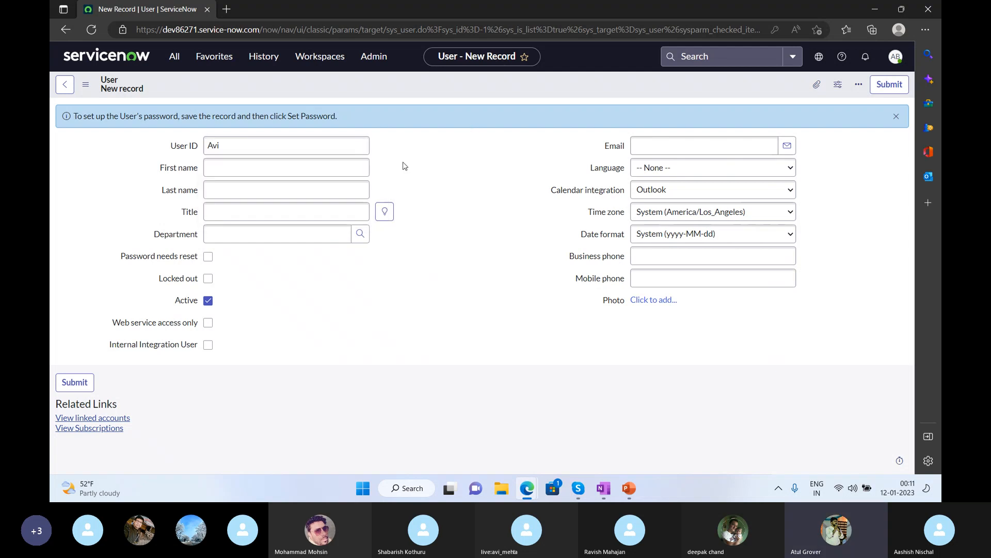
click(252, 166)
text(Avi)
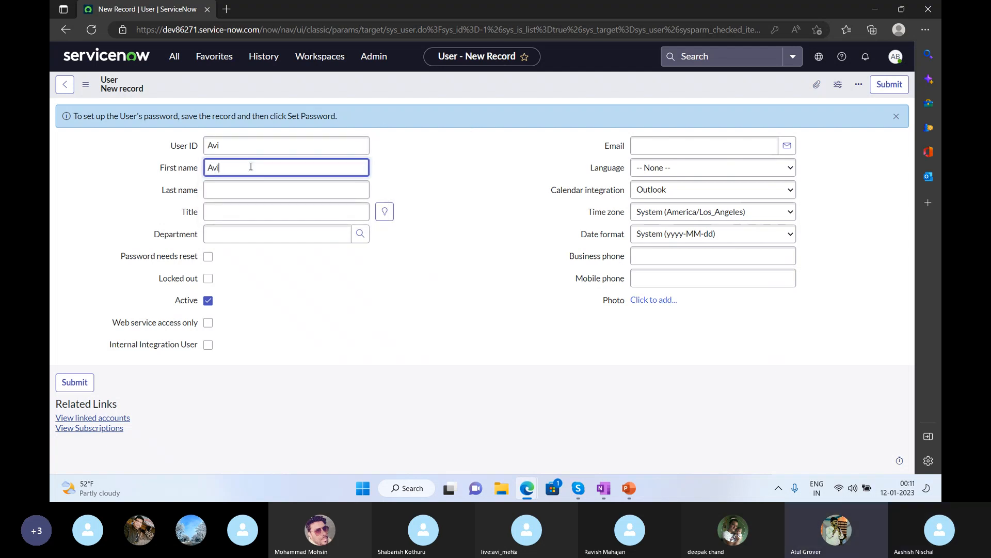
click(236, 191)
text(B)
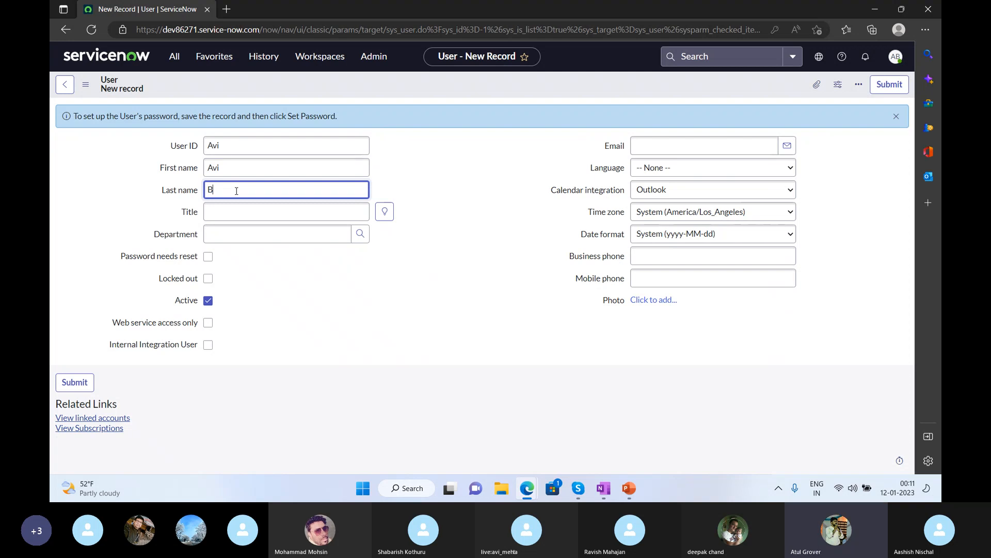
text(atch 11)
click(234, 190)
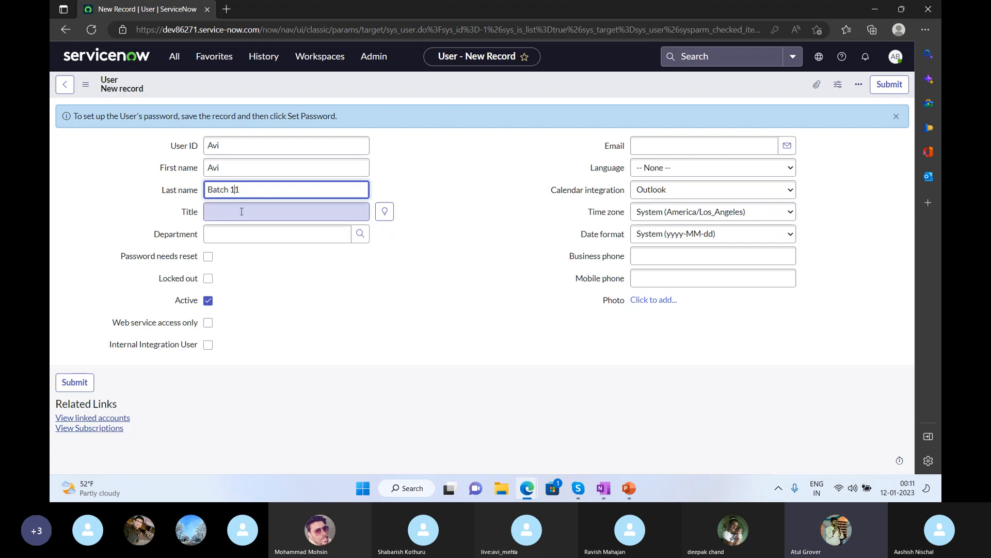
key(BackSpace)
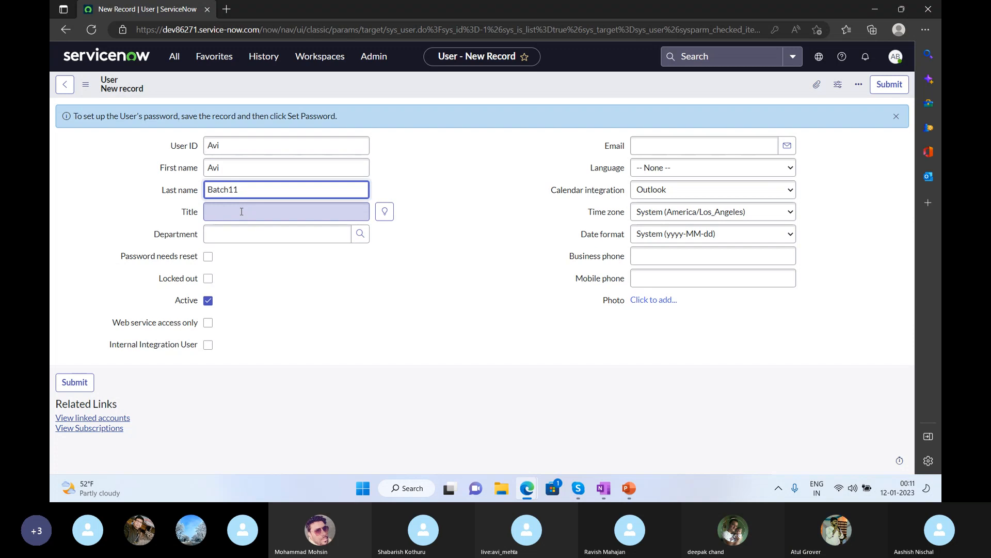
click(500, 212)
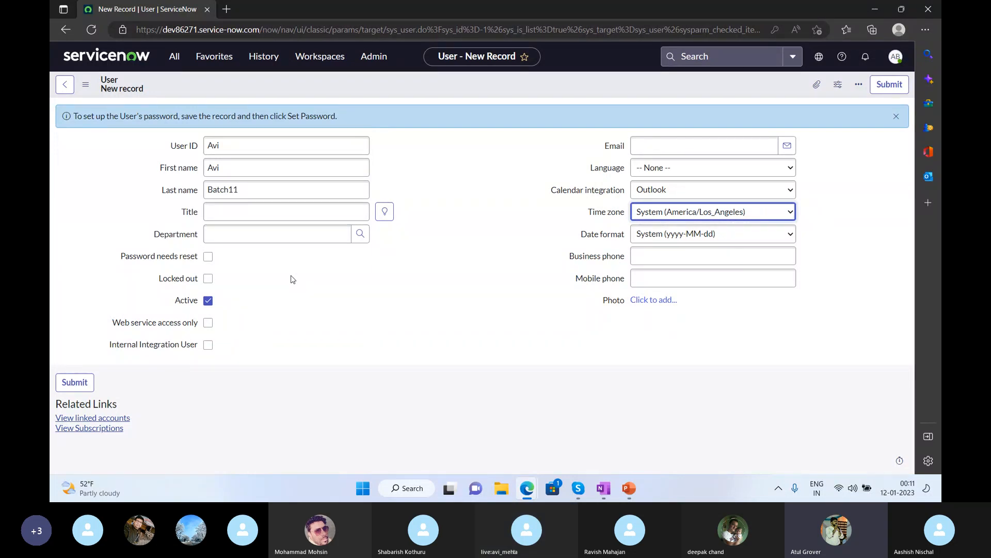
right_click(360, 90)
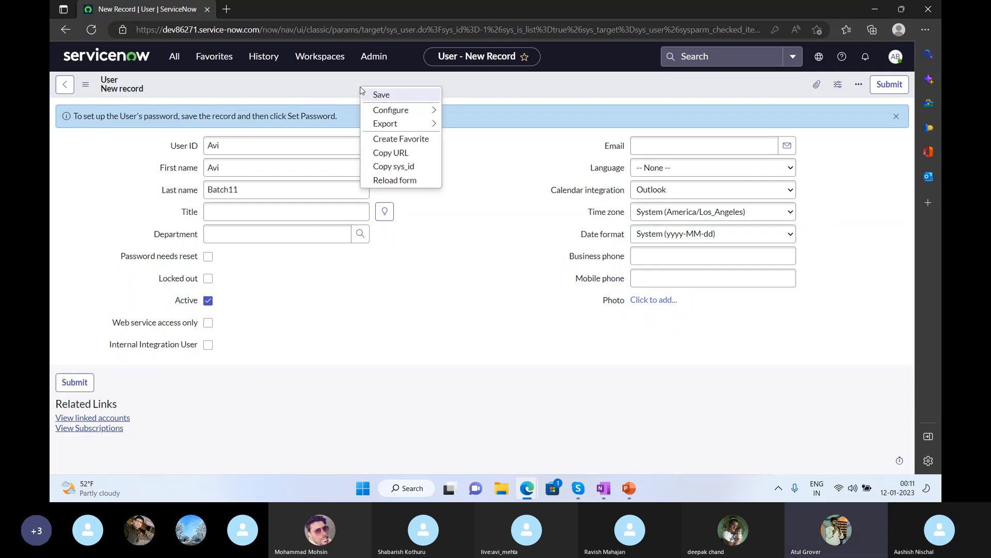
click(376, 96)
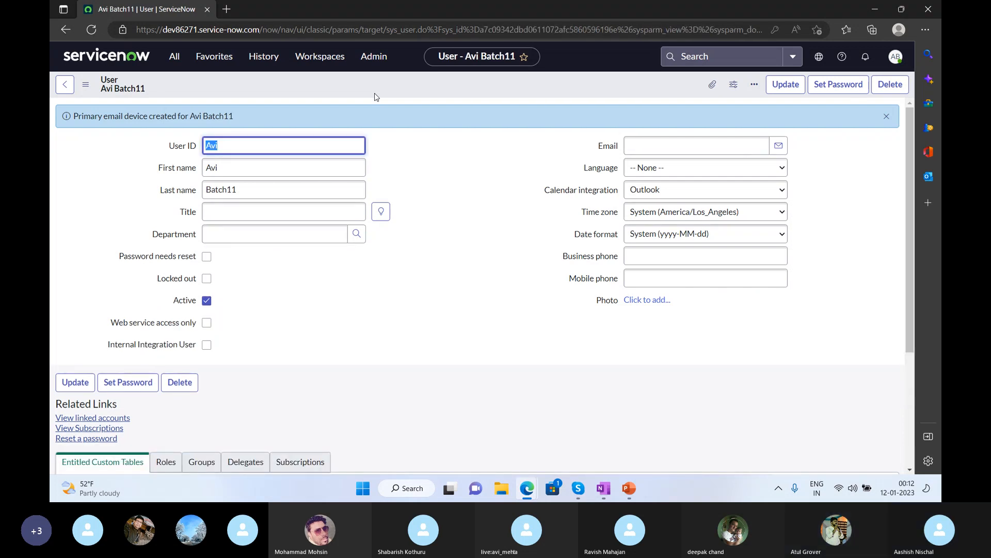
Generate a random password for the new user, copy it, and save it to the record.
click(136, 387)
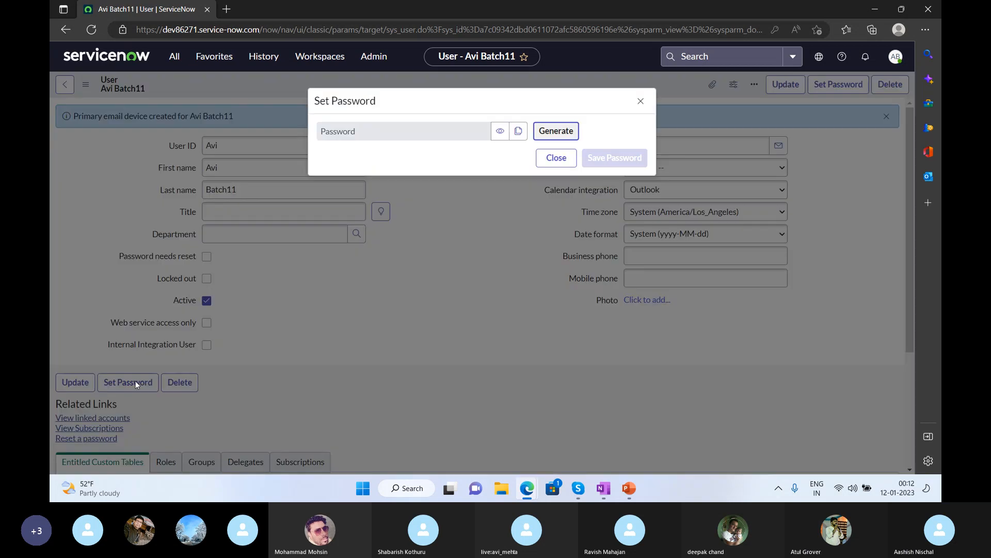
click(557, 130)
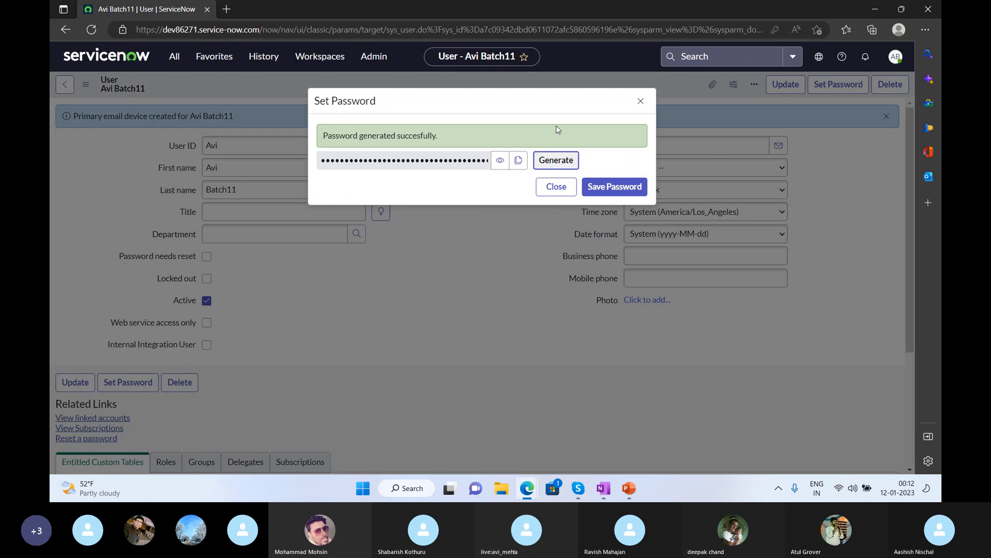
click(519, 160)
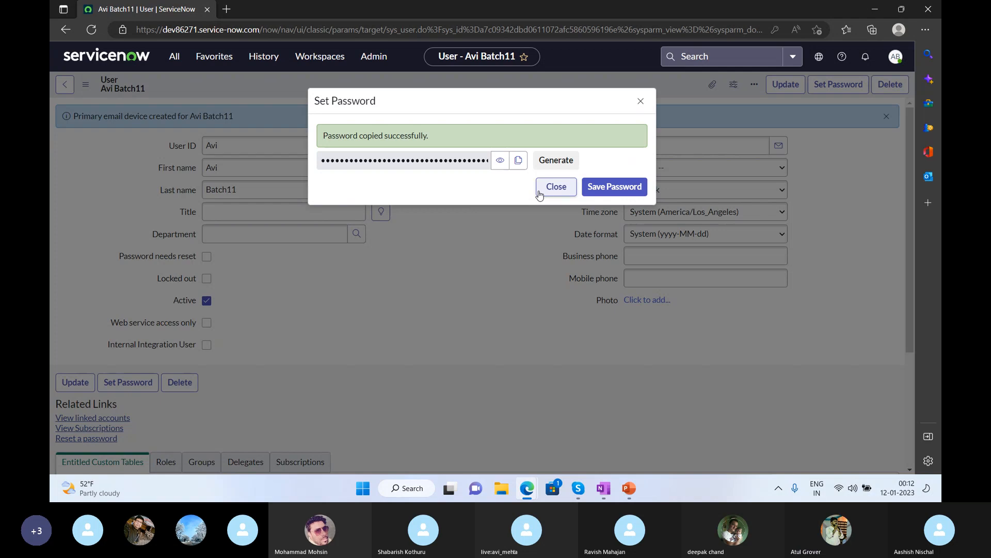
click(596, 194)
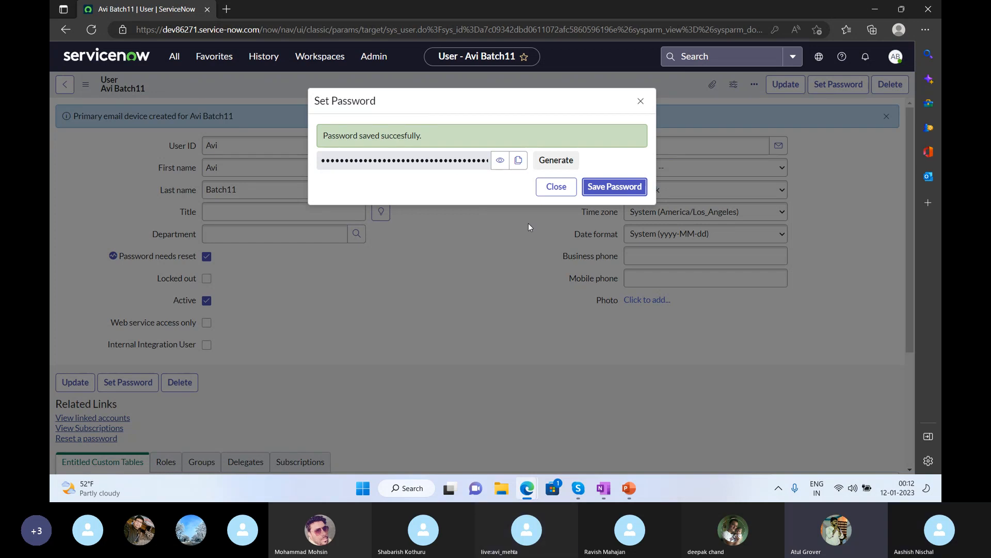
click(551, 192)
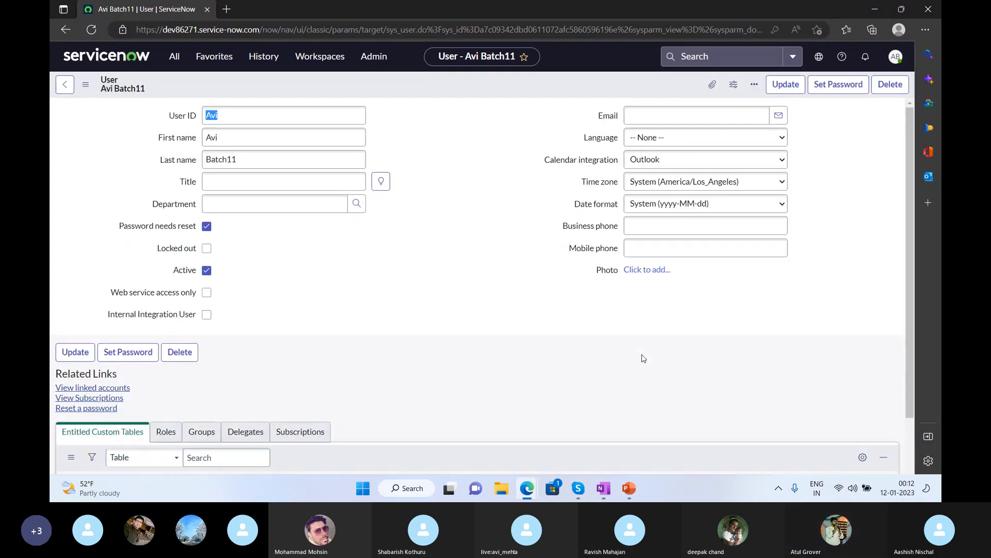
Post the copied password in the Skype meeting chat, then return to the user record in Edge.
key(alt+Tab)
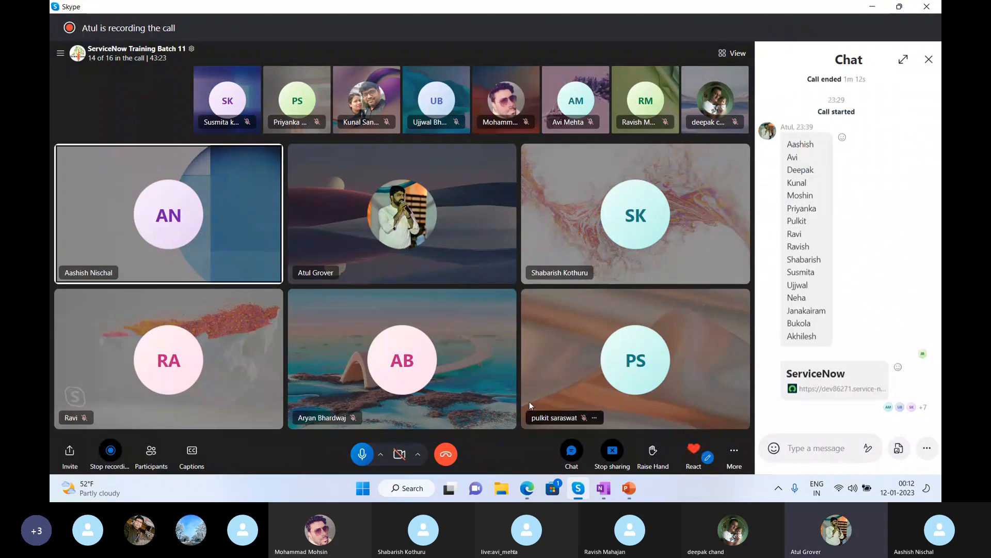
click(572, 452)
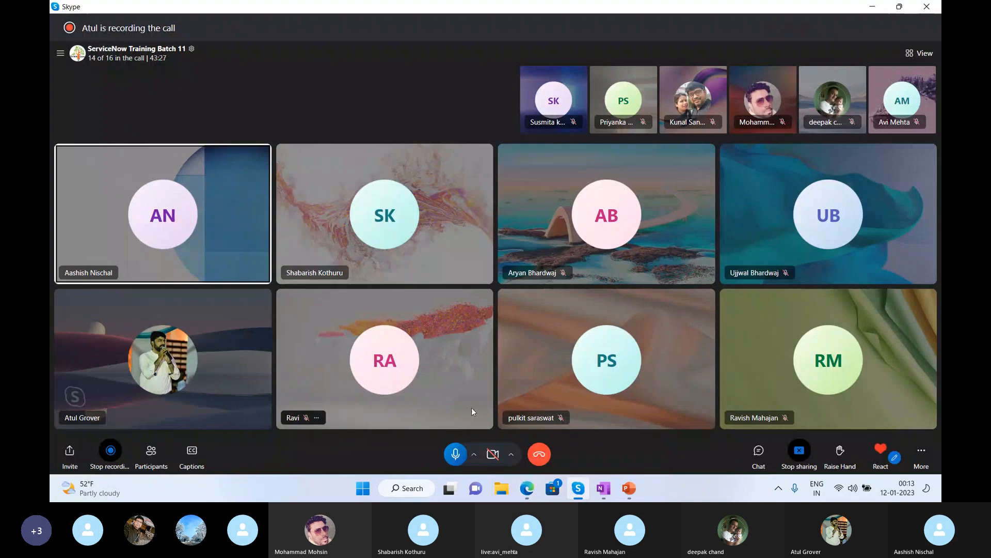
click(752, 453)
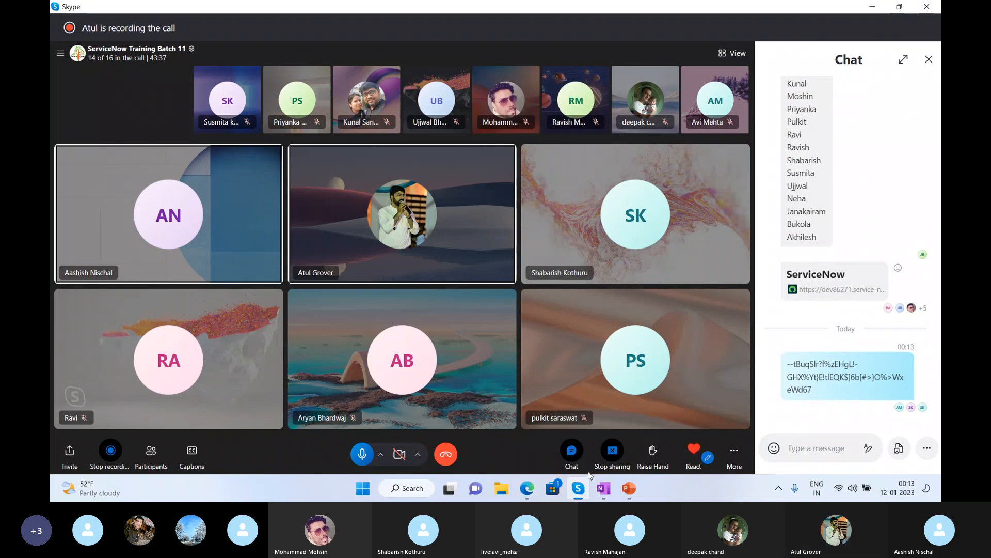
click(527, 488)
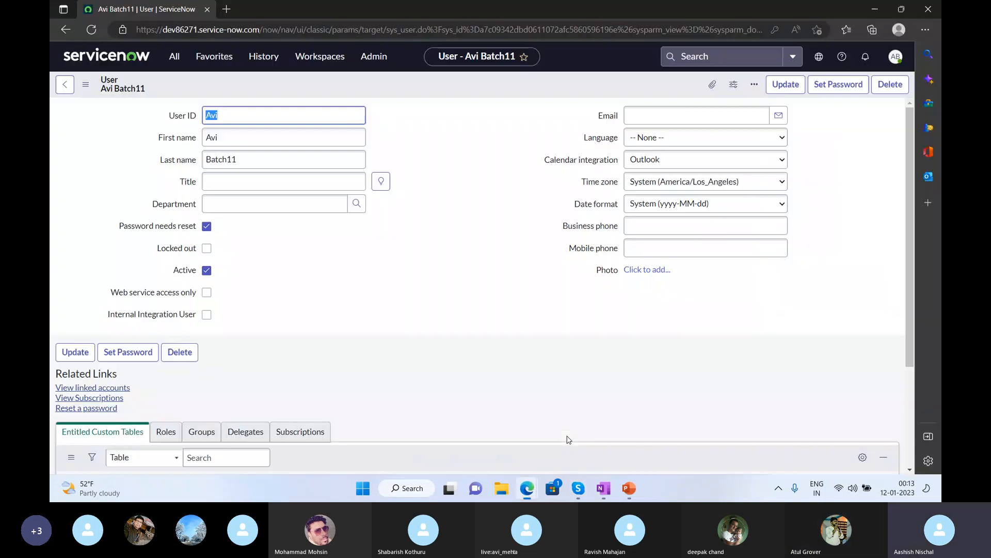
click(567, 439)
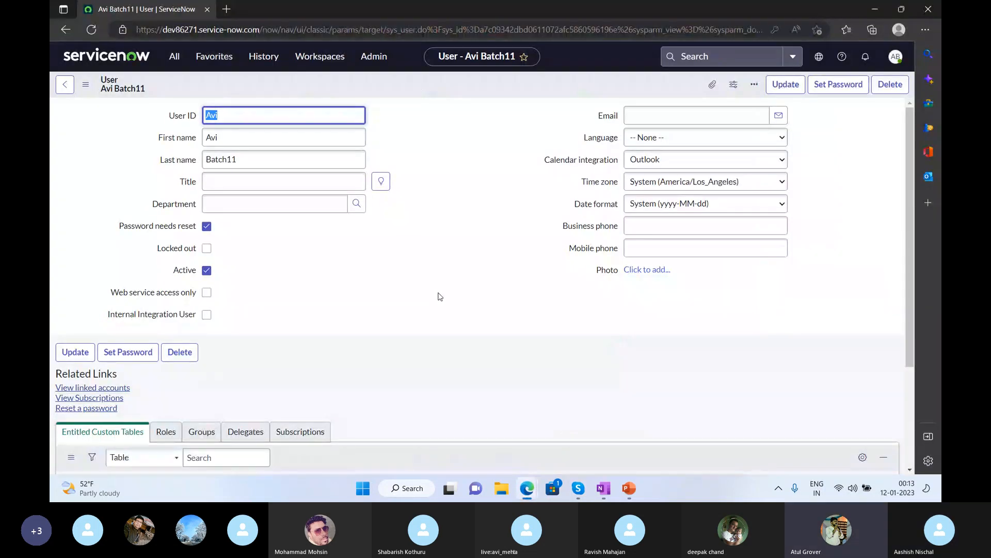
Open the user's Groups related list and its Edit Members page.
click(440, 296)
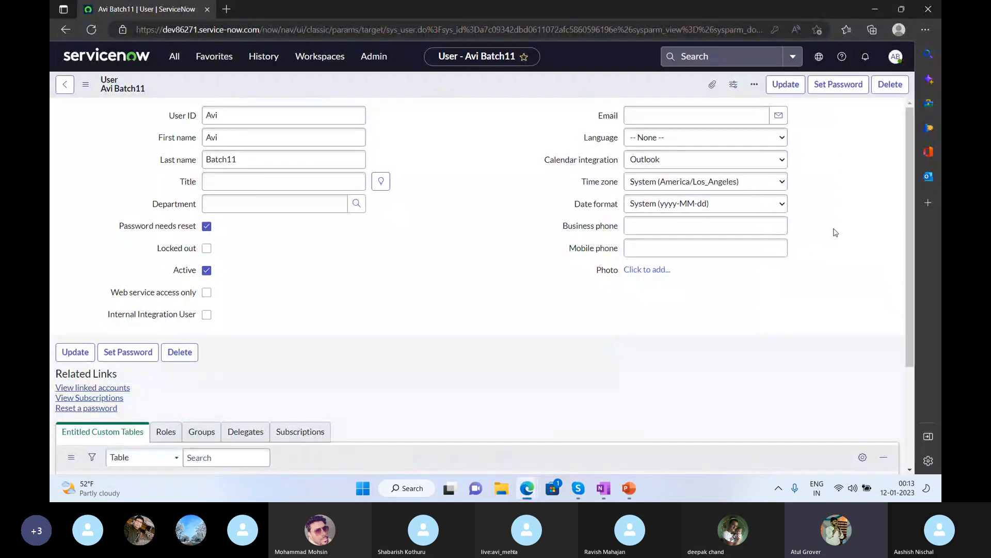
drag(911, 218, 916, 323)
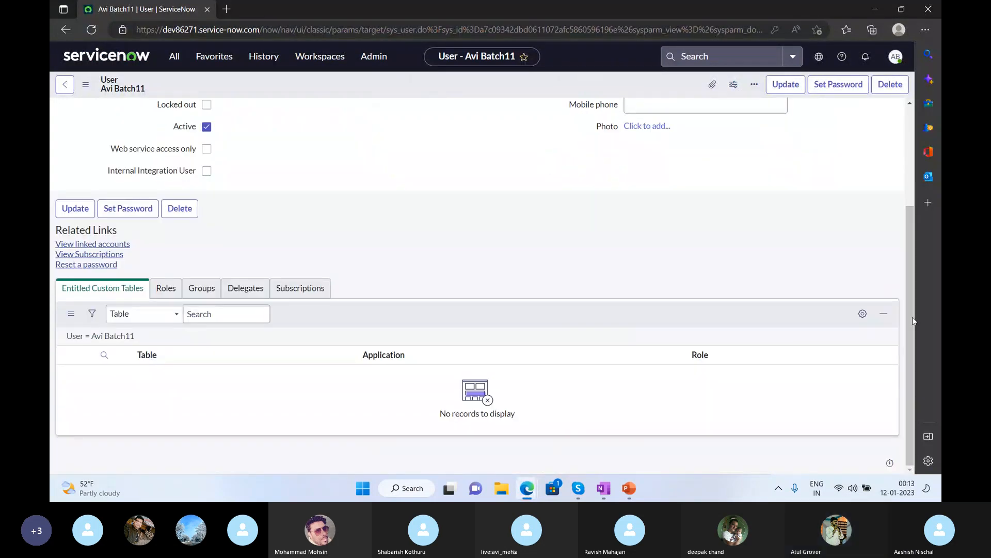
click(196, 292)
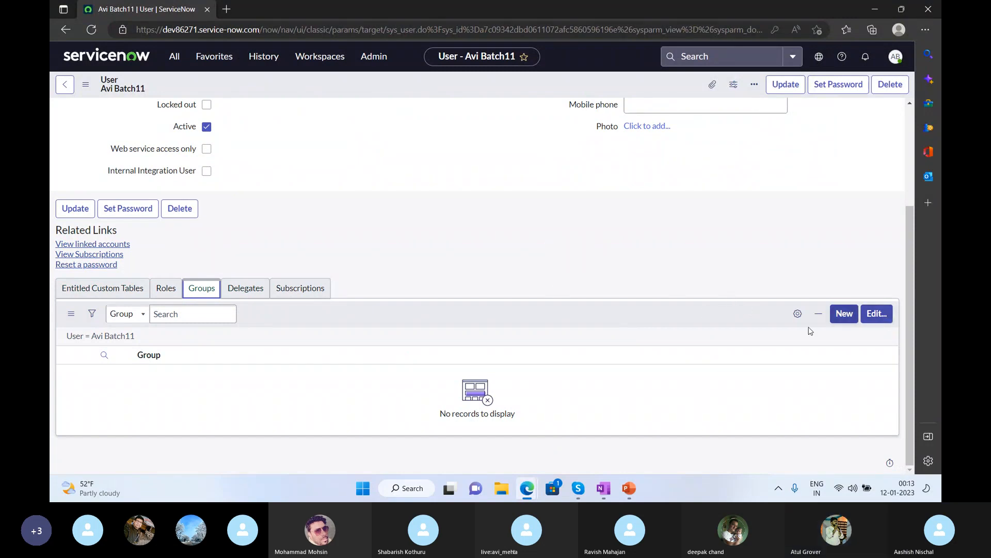
click(881, 319)
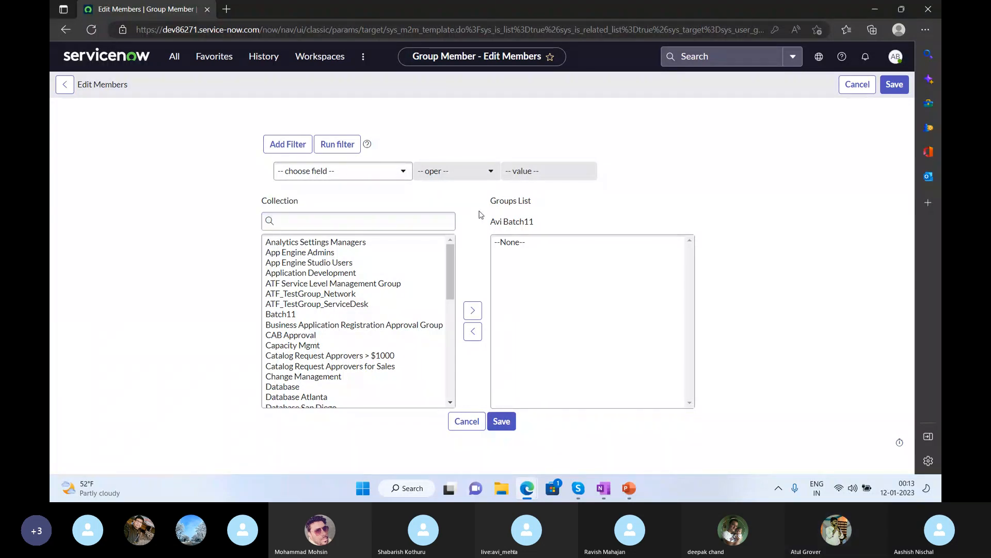
Search for Batch11, move it into the user's Groups List, and save.
click(378, 222)
text(b)
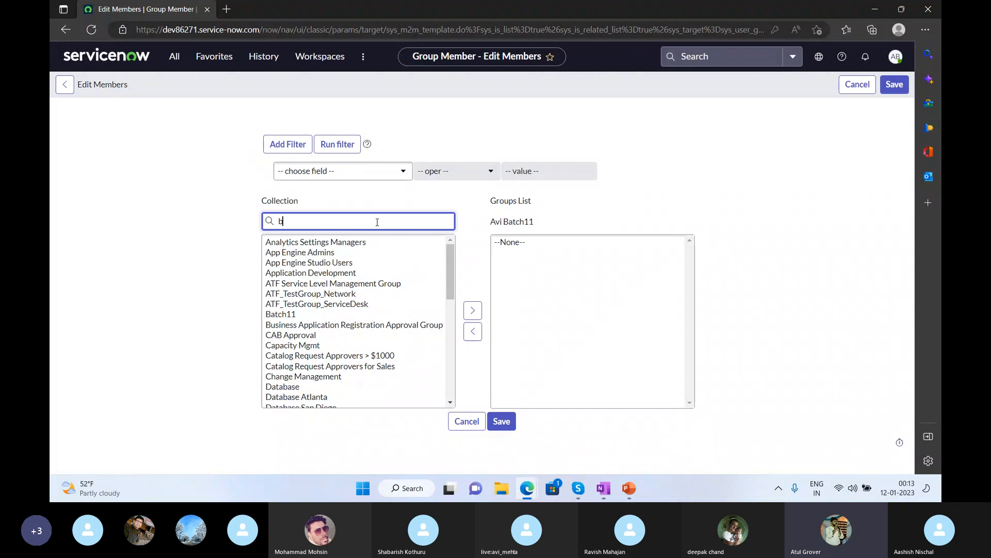
text(at3c)
text(ch)
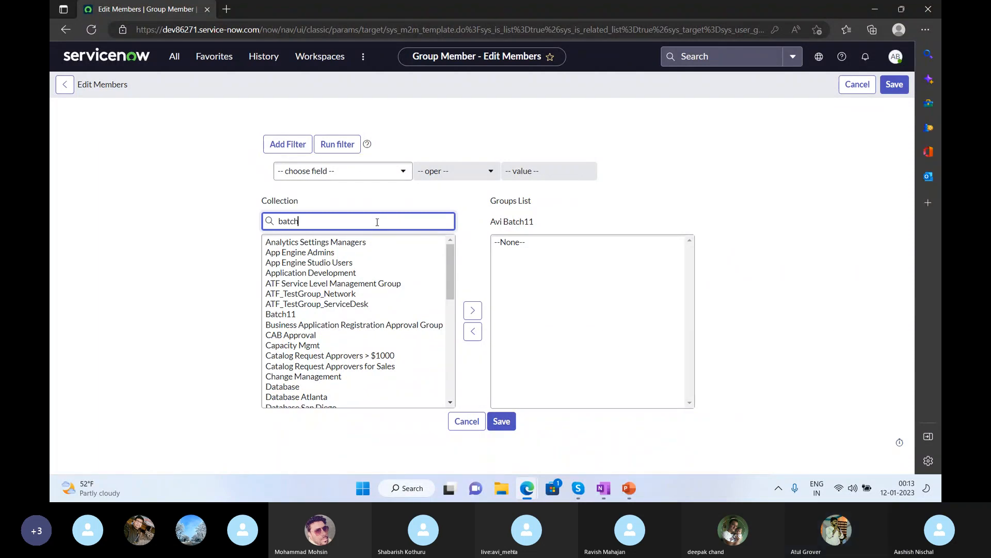
text(11)
click(325, 244)
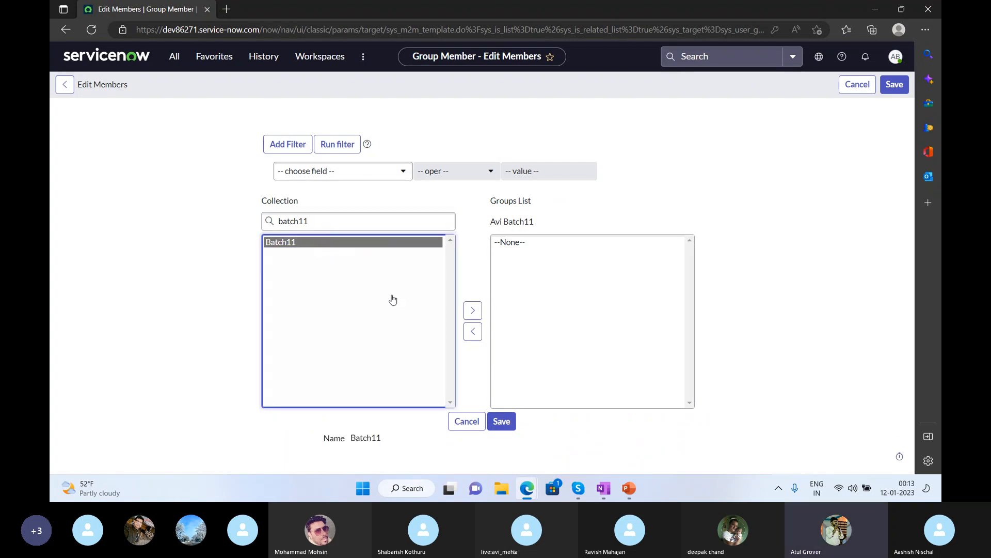
double_click(351, 243)
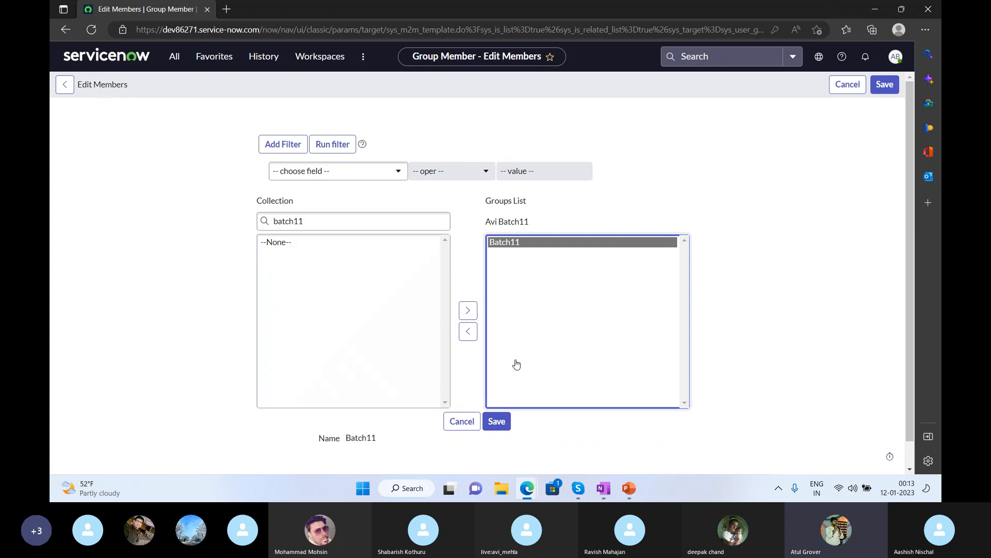
click(497, 421)
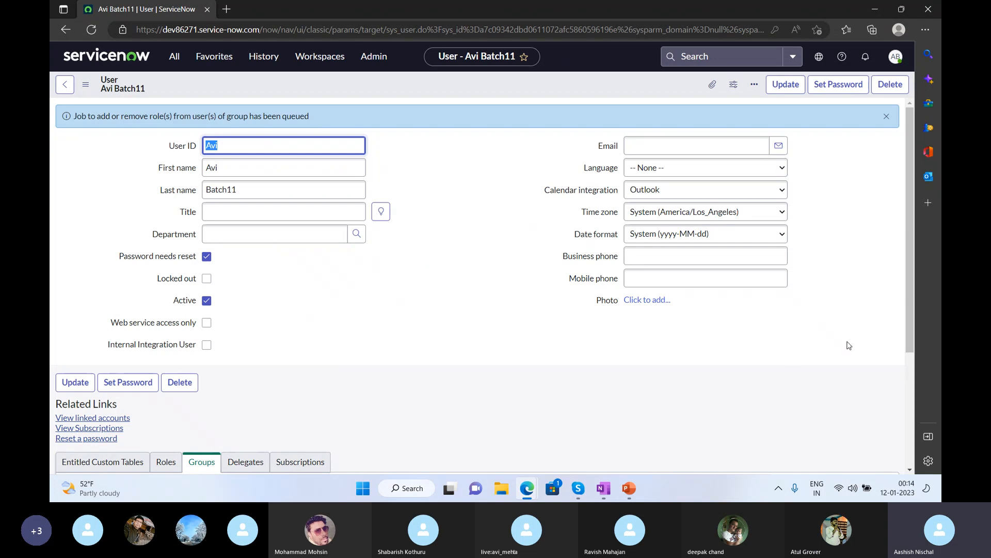
Refresh the Groups list to show Batch11, then scroll up to the queued role-job notice.
drag(909, 307, 916, 421)
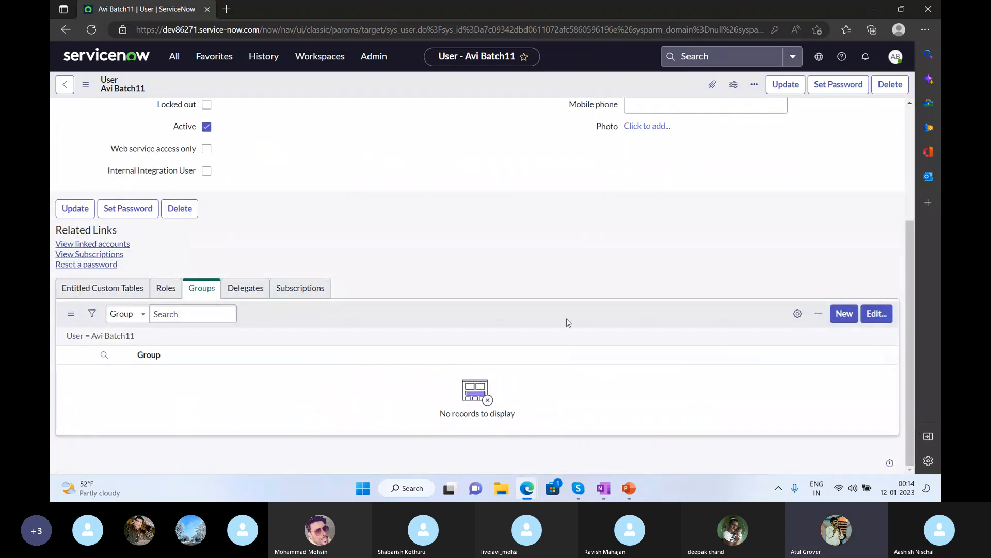
right_click(819, 320)
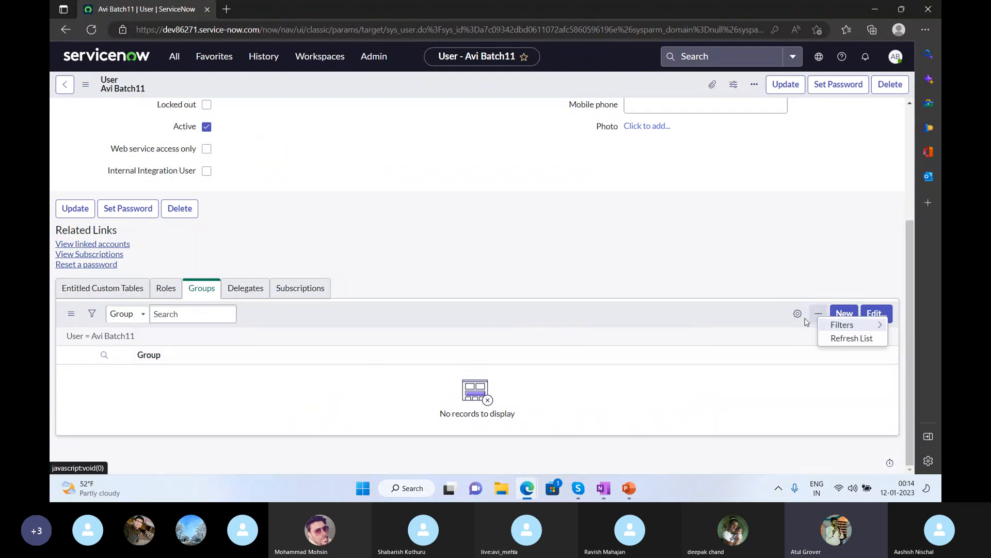
click(714, 316)
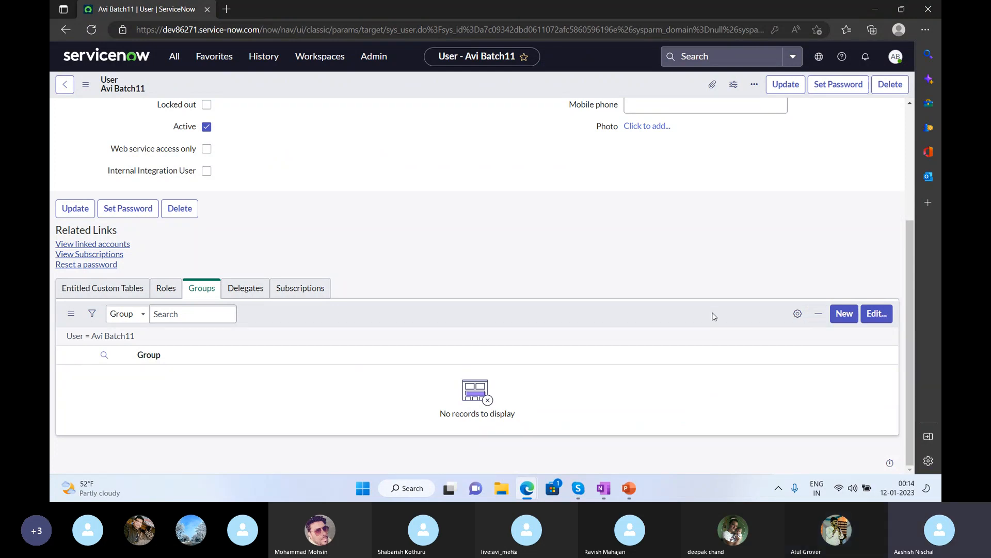
right_click(714, 316)
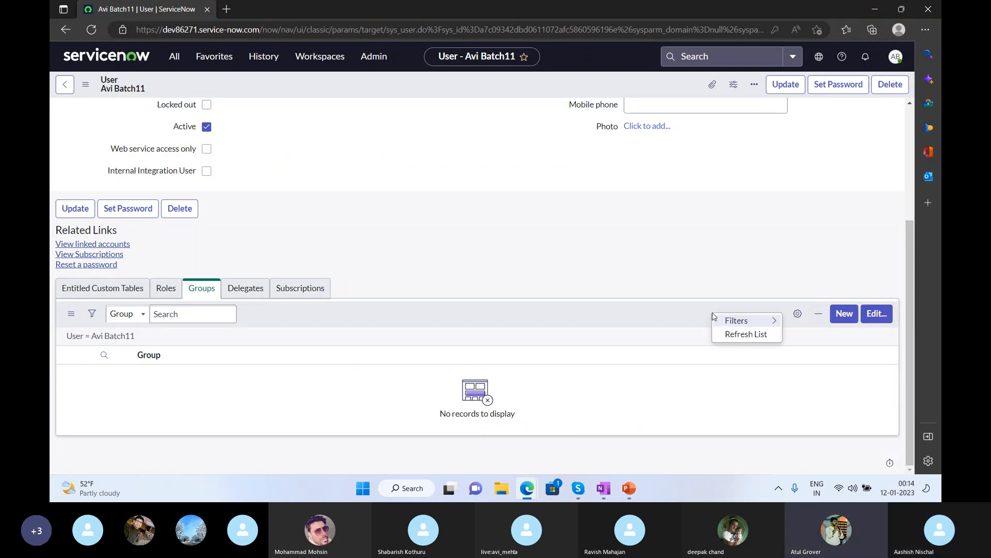
click(735, 335)
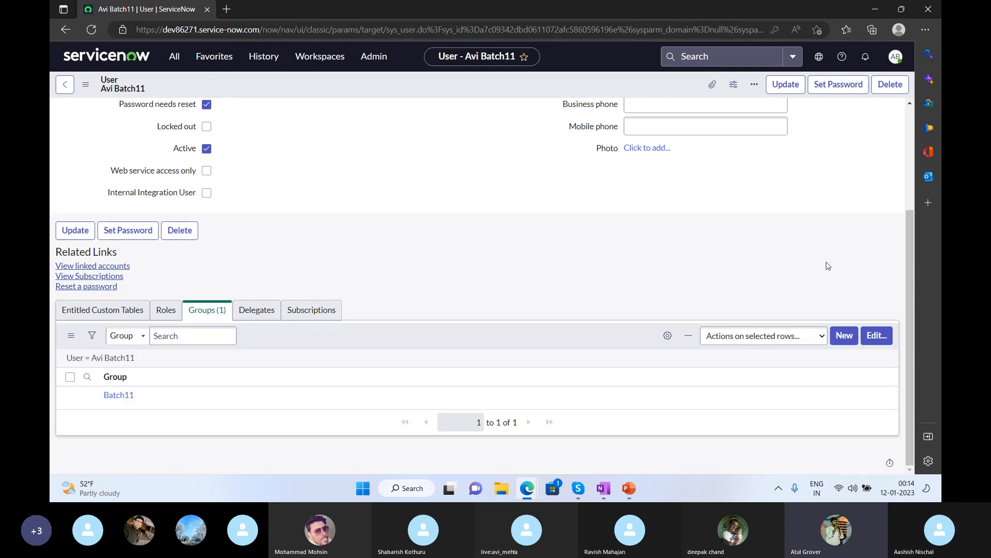
drag(909, 308, 900, 192)
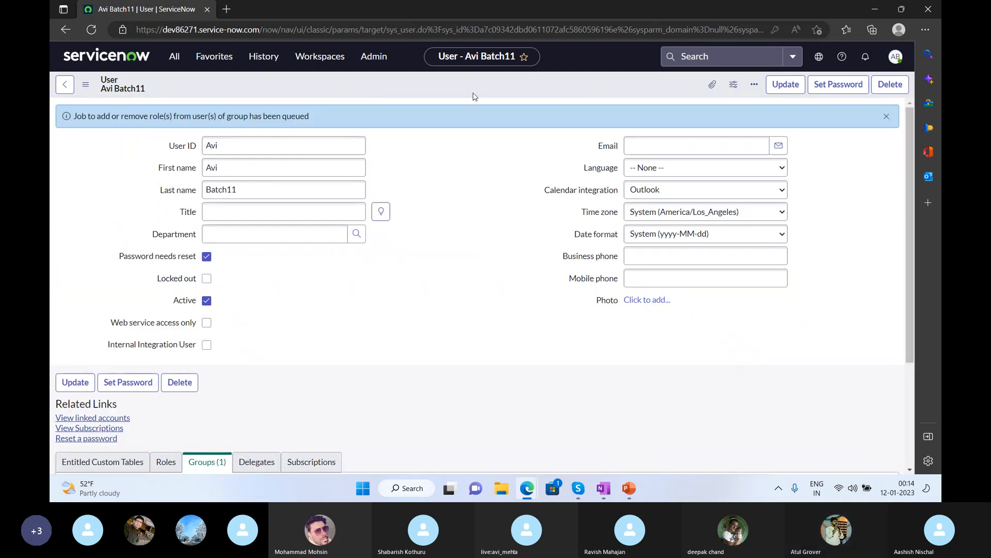
Reload the user record and show its Roles (62) list, which includes user_admin and task_editor.
right_click(440, 86)
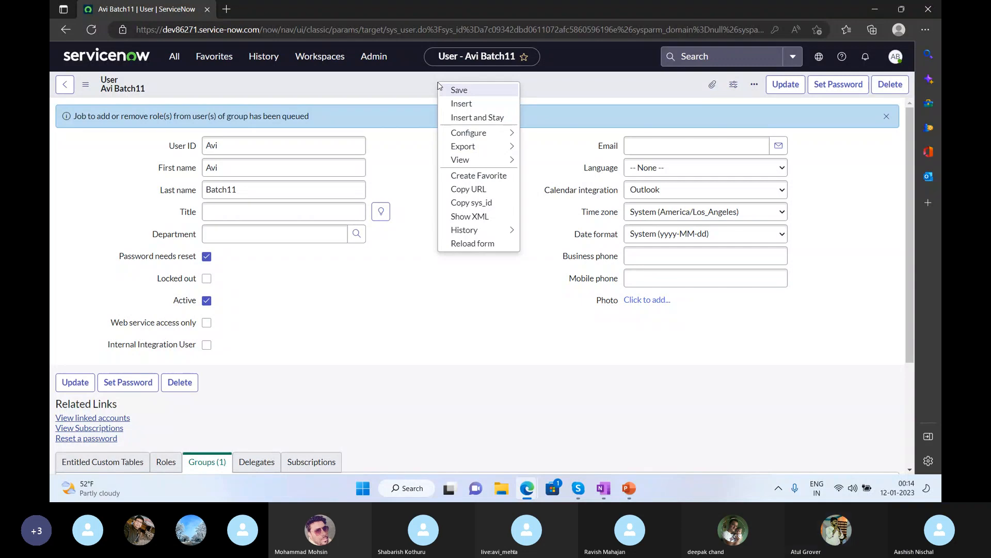
click(466, 244)
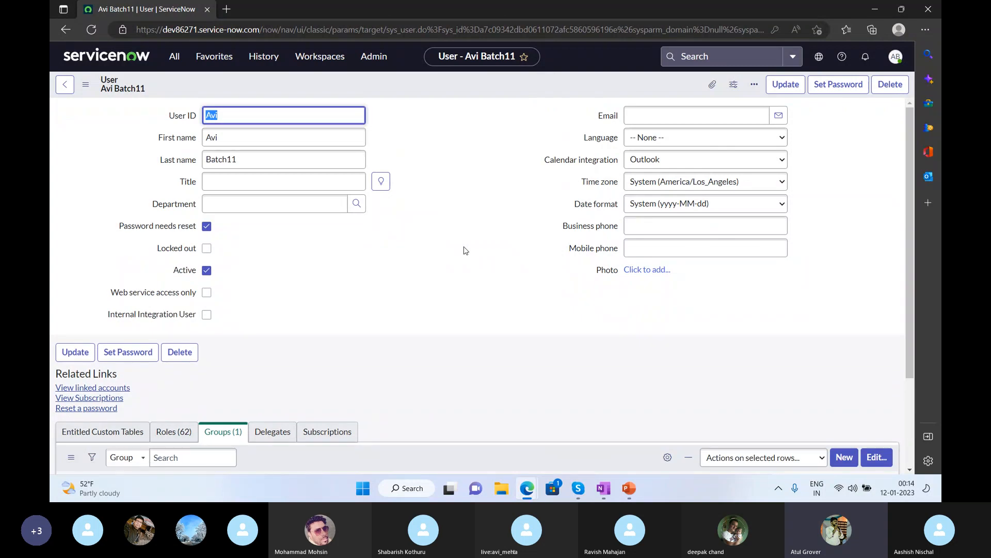
drag(909, 295, 906, 386)
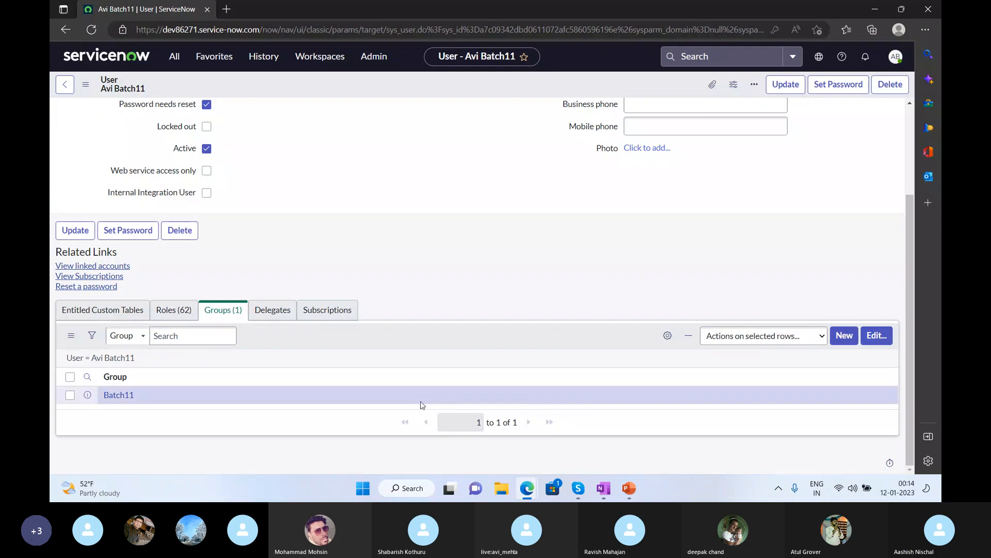
click(167, 317)
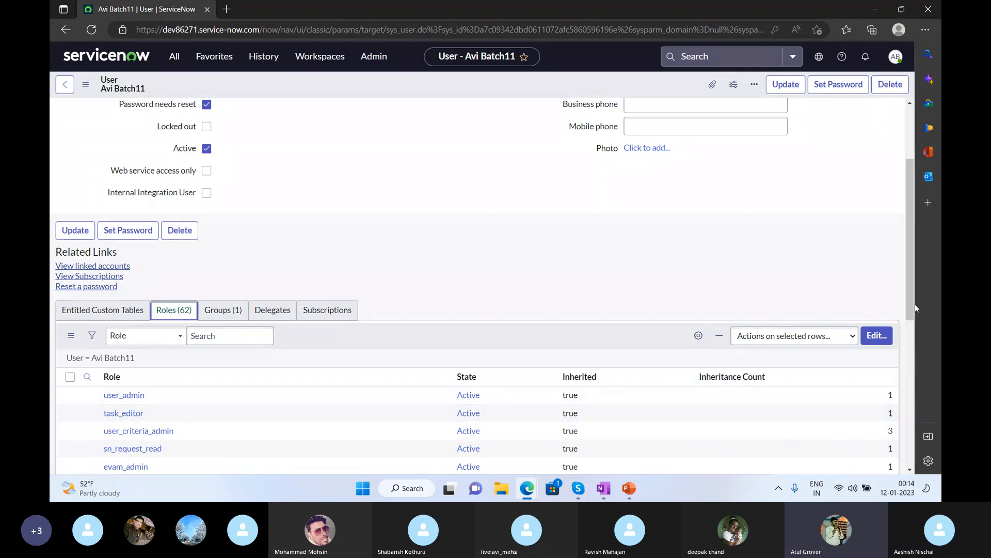
drag(915, 306, 895, 241)
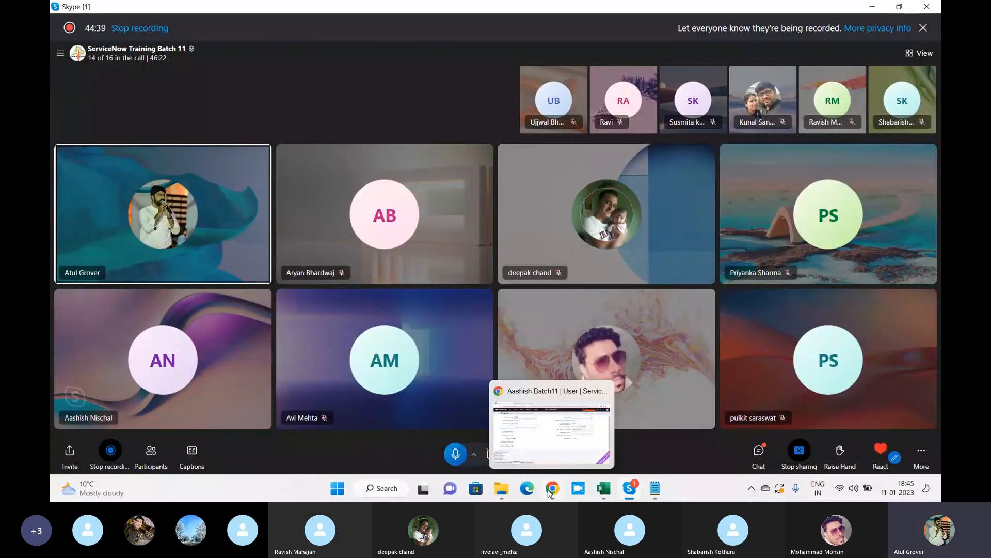
Bring the ServiceNow user form back in front of the Skype call and open the All navigator.
click(552, 489)
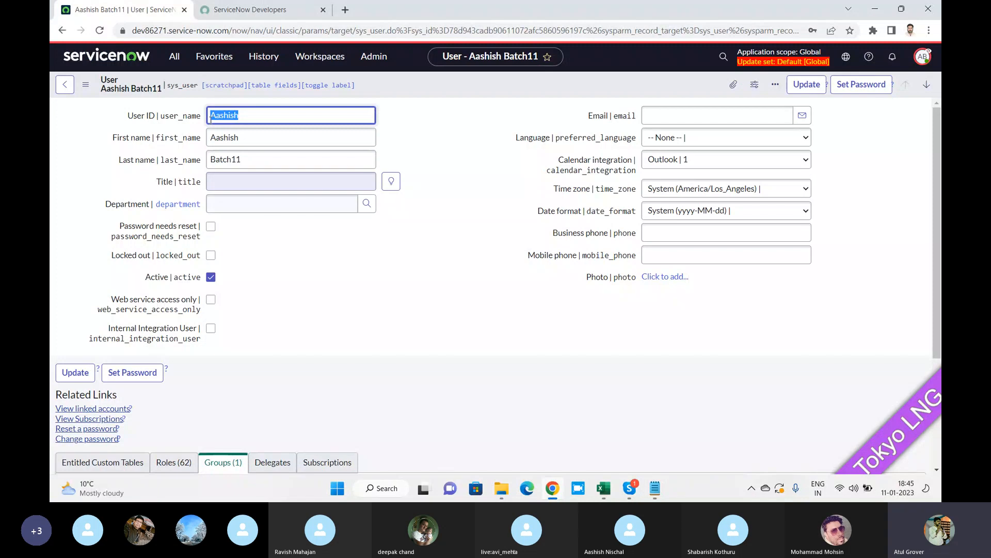
click(174, 58)
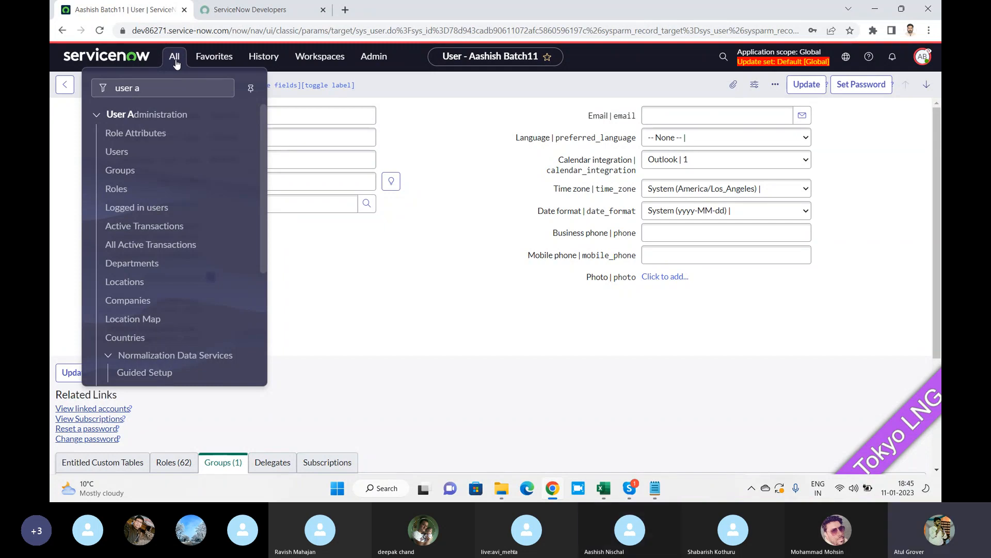
End impersonation, then open User Administration > Roles to list all 423 roles.
click(922, 58)
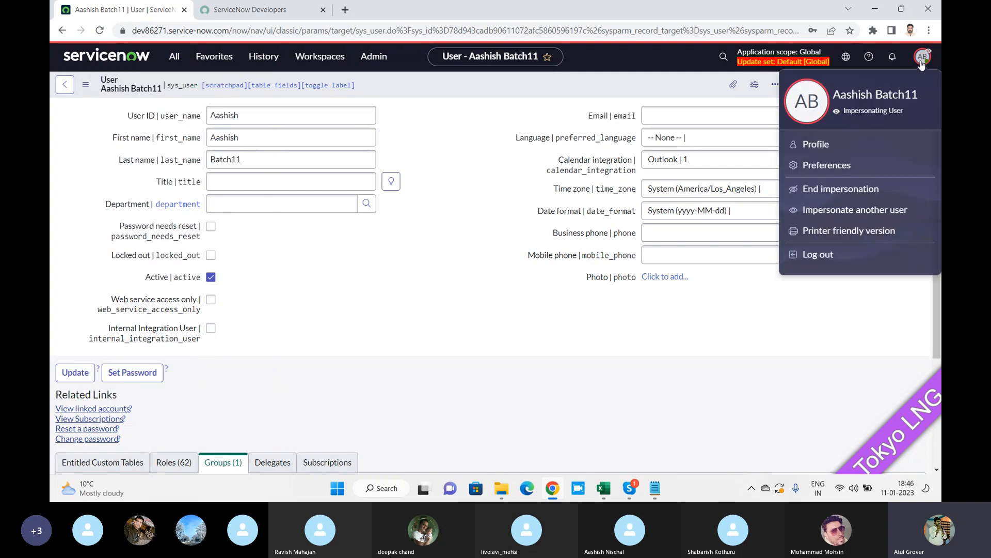
click(842, 189)
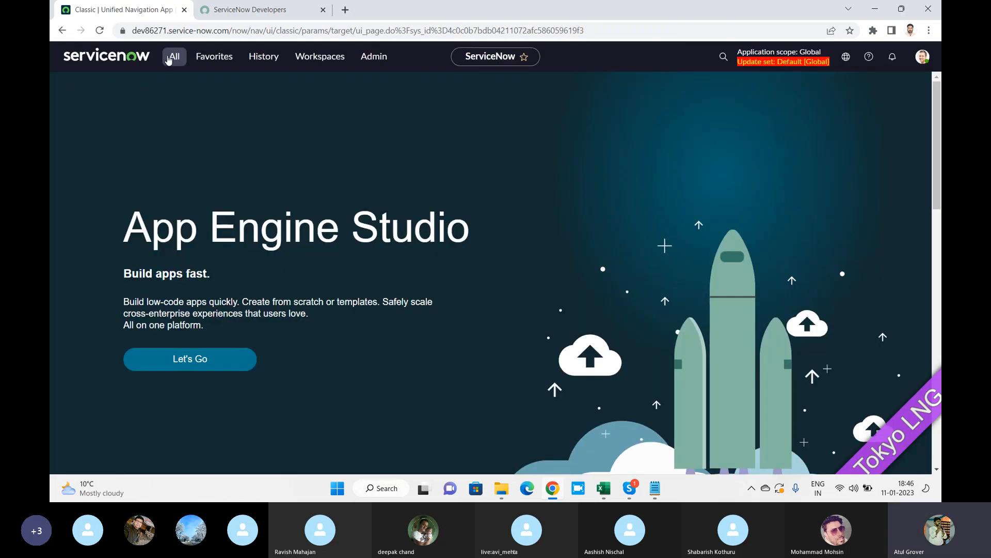
click(175, 58)
text(user a)
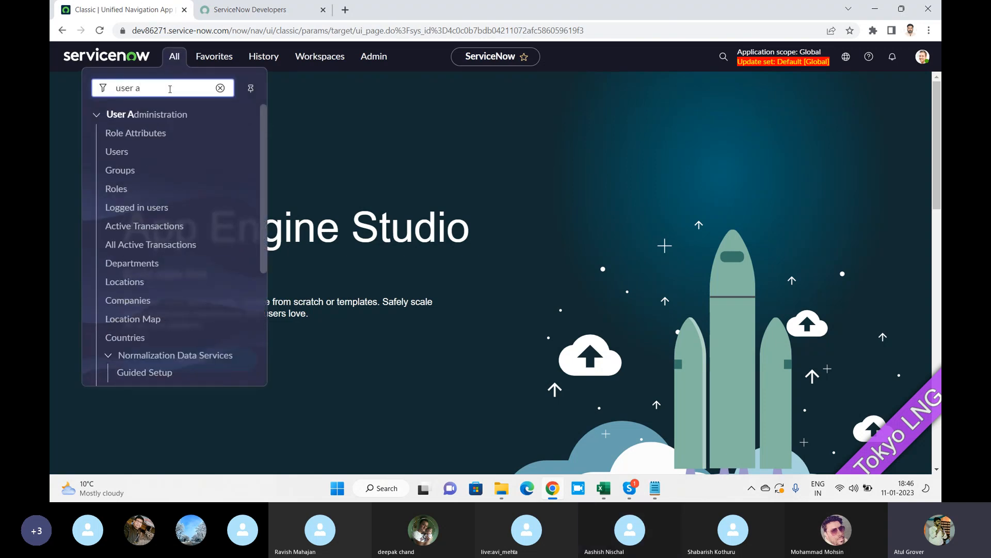
click(118, 189)
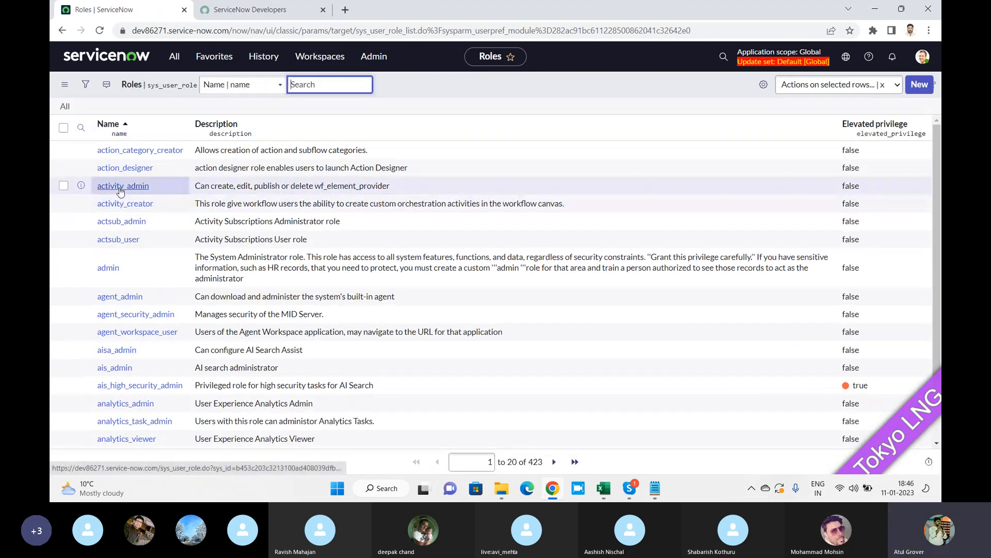
Switch from the ServiceNow Roles list to the Skype training call with Alt+Tab.
key(alt+Tab)
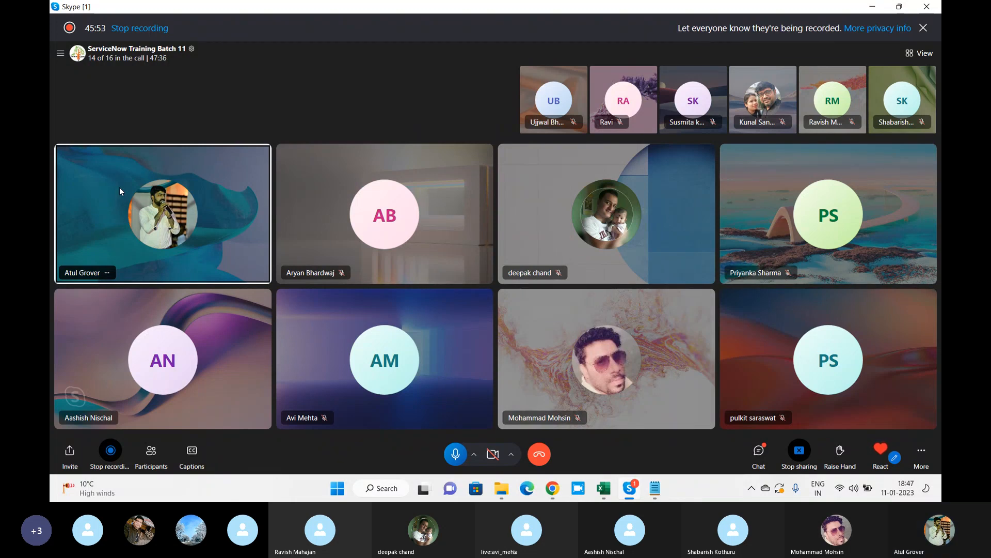
Switch back from the Skype call to the ServiceNow Roles list with Alt+Tab.
key(alt+Tab)
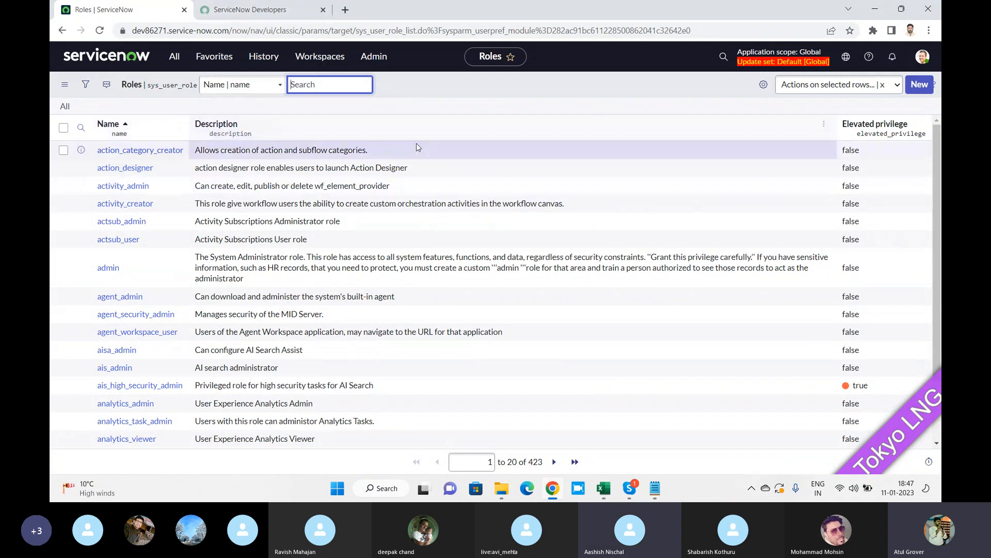
Set the Roles list to 100 rows per page, showing 1 to 100 of 423, and return to the top.
scroll(408, 165, down, 2)
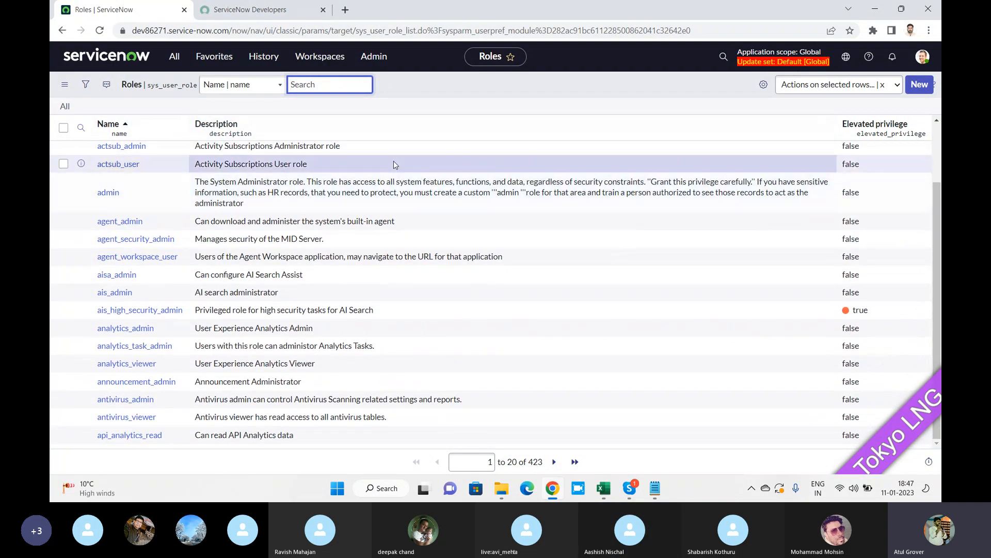
click(64, 85)
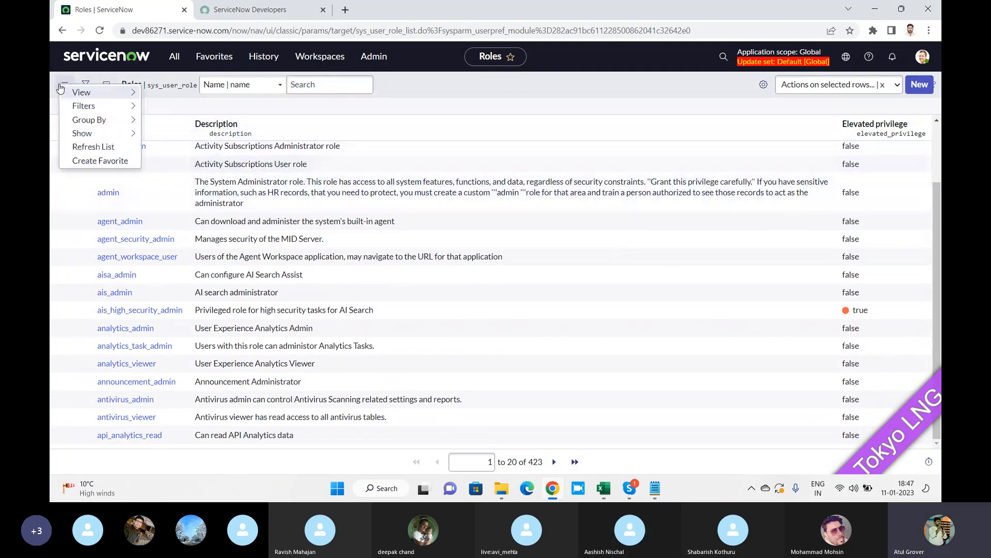
mouse_move(129, 117)
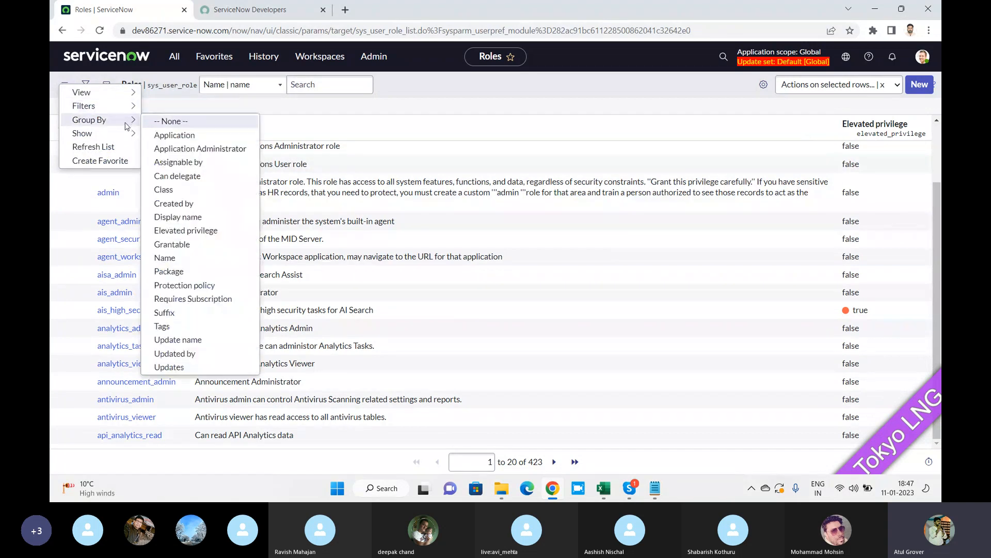
mouse_move(126, 136)
click(172, 192)
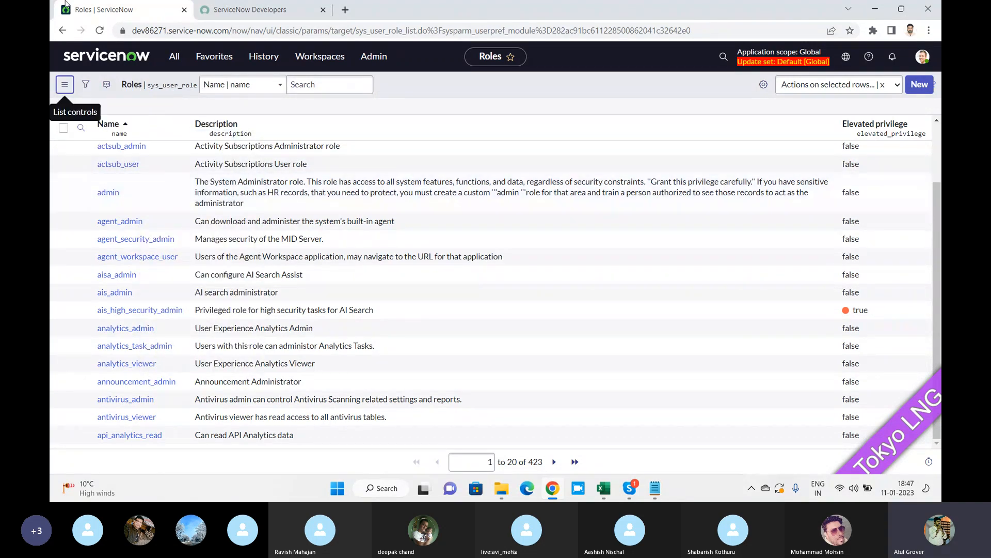
click(550, 464)
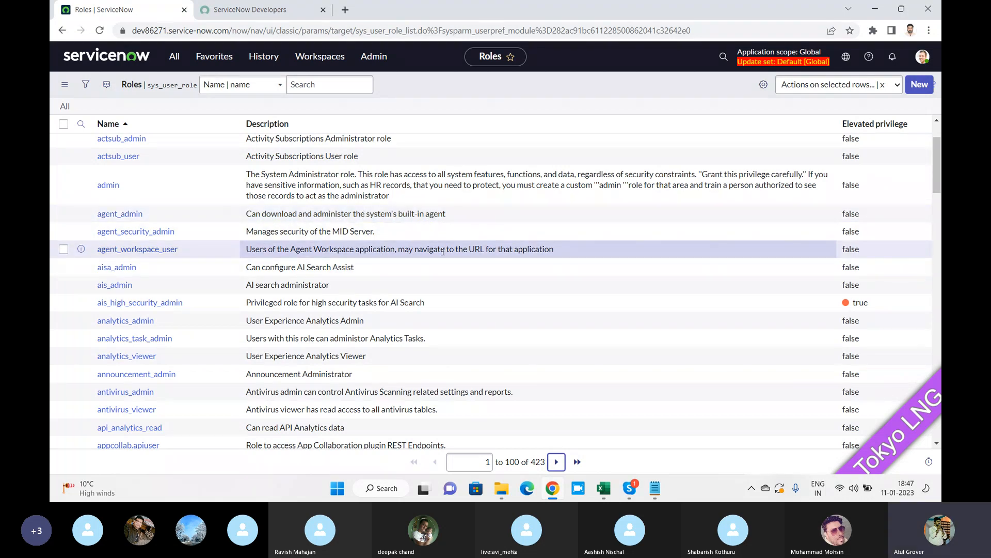
scroll(443, 251, up, 2)
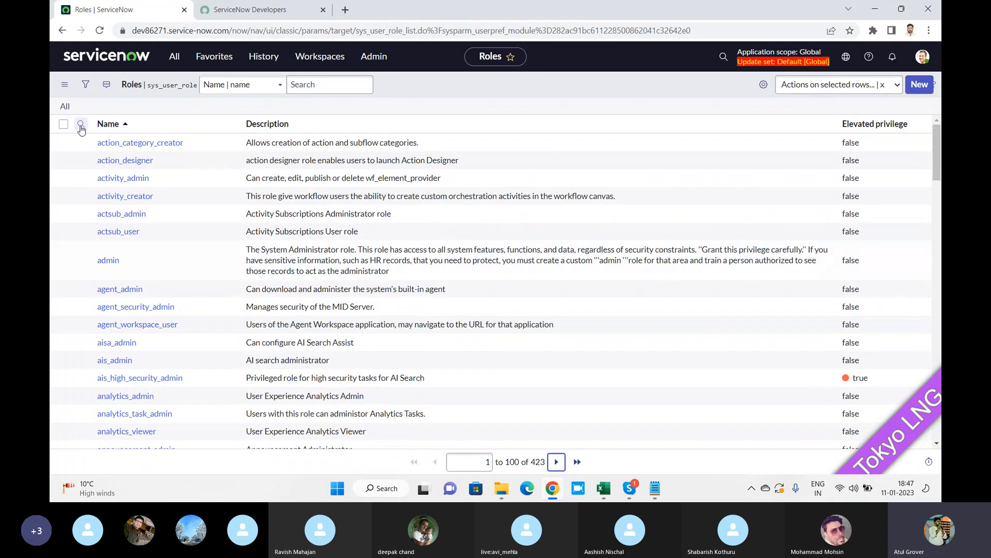
click(175, 56)
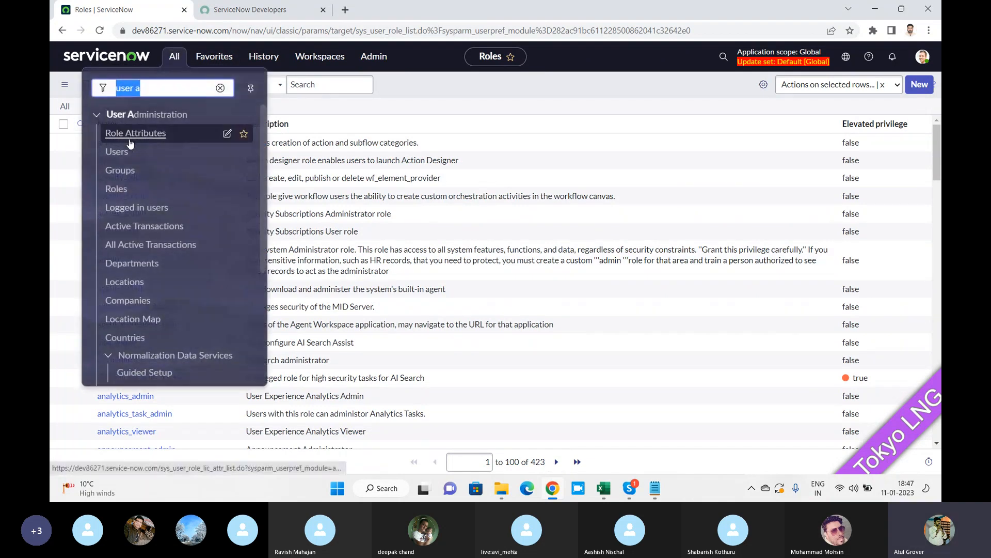
click(463, 110)
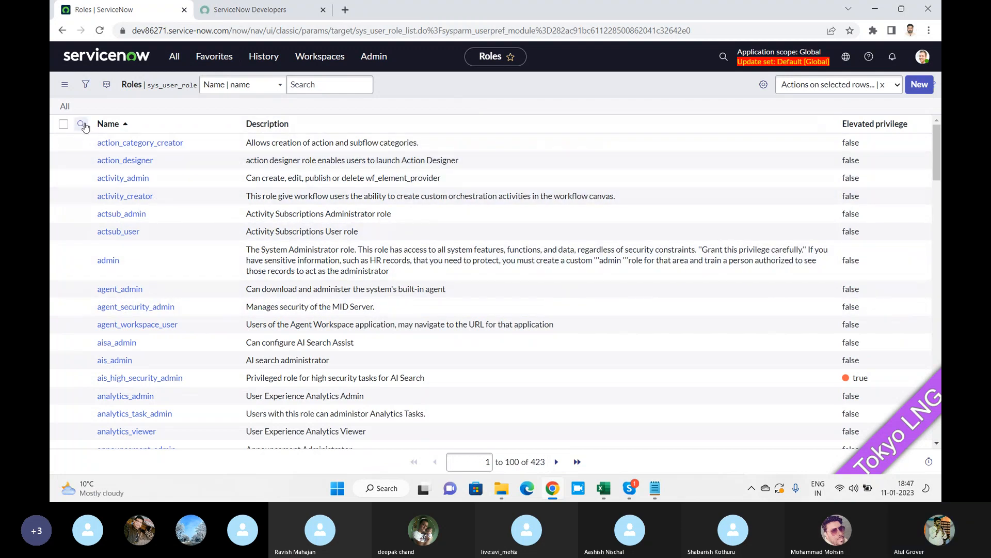
Filter the Roles list Name column by *itil, leaving only itil and itil_admin.
click(81, 125)
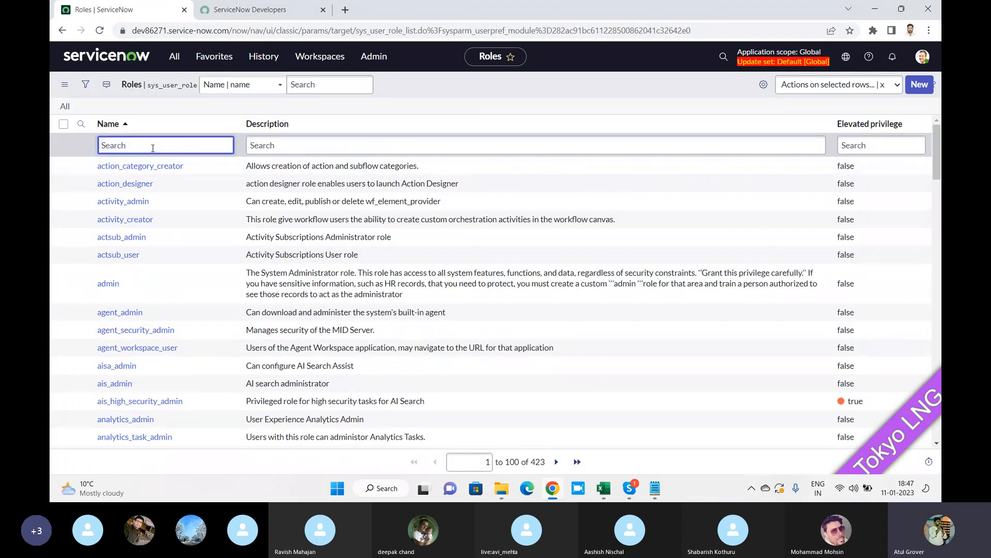
text(*itil)
key(Return)
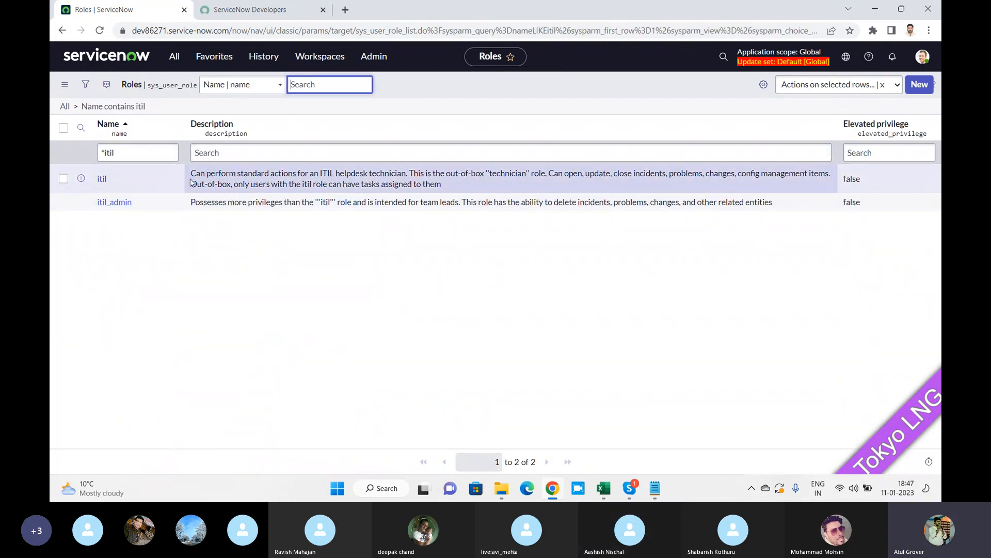
Highlight the itil and itil_admin descriptions and the itil role name while explaining them.
drag(192, 181, 486, 202)
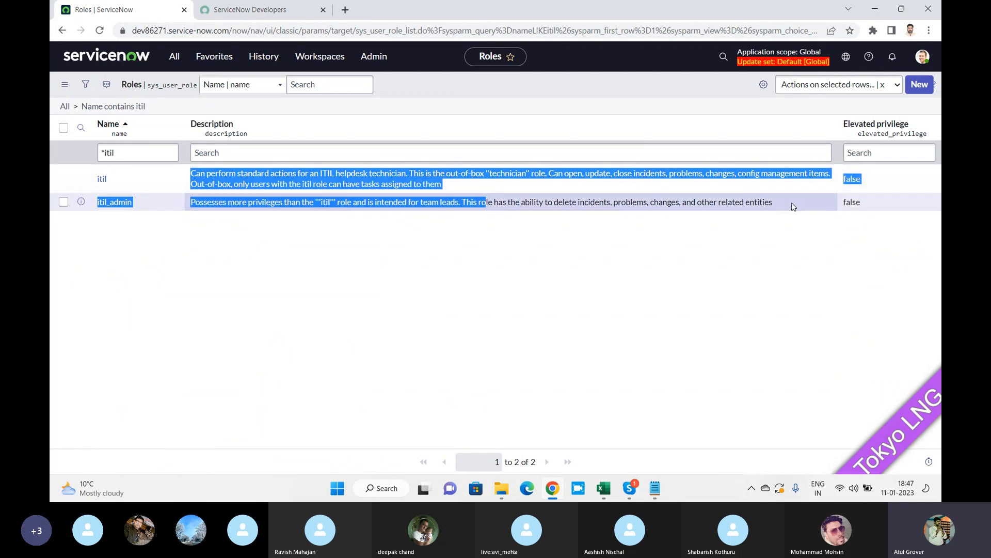
click(793, 206)
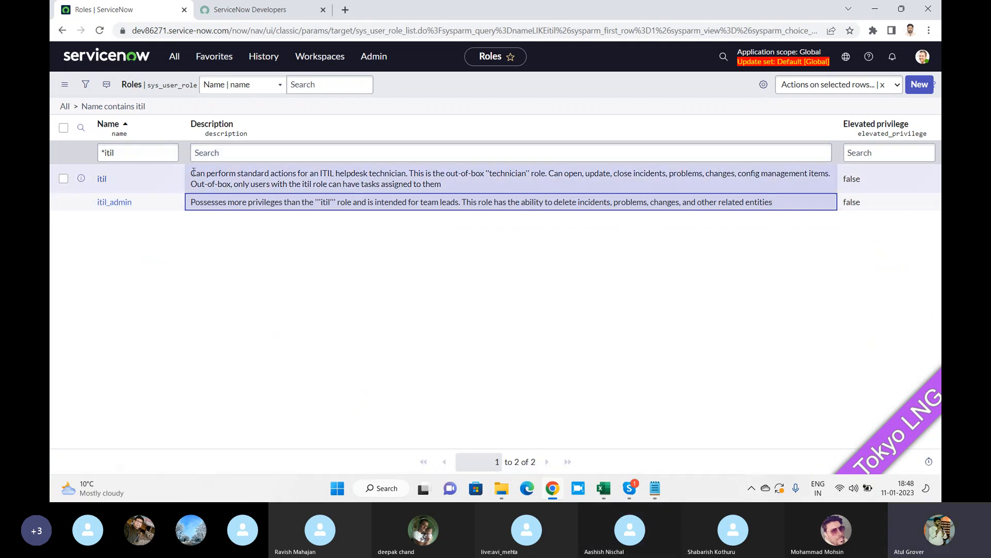
drag(193, 172, 446, 185)
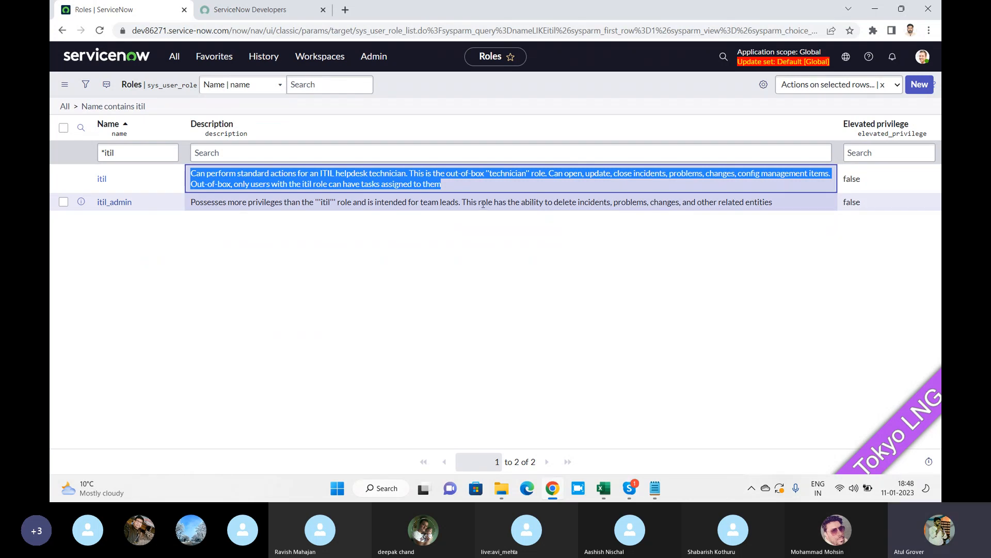
drag(483, 204, 783, 205)
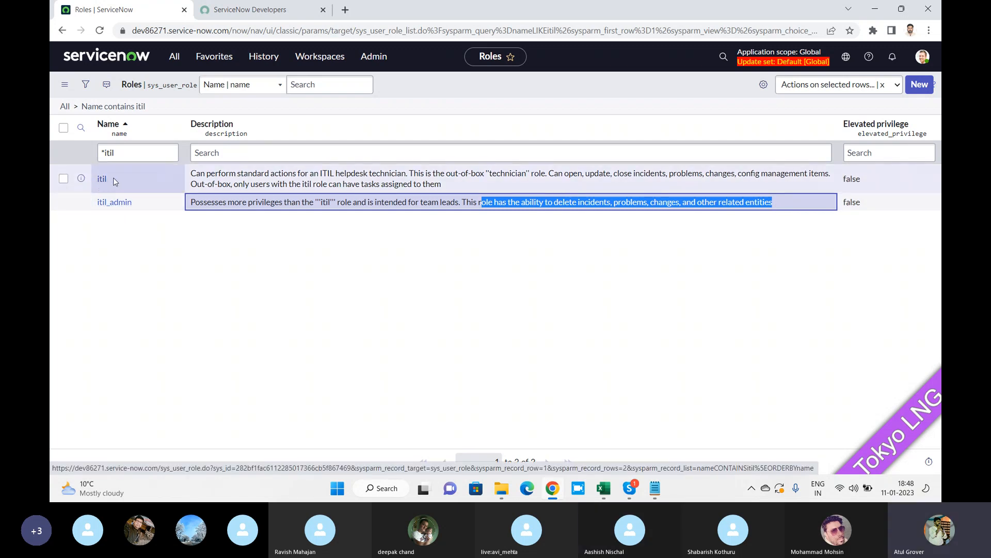
drag(110, 178, 98, 178)
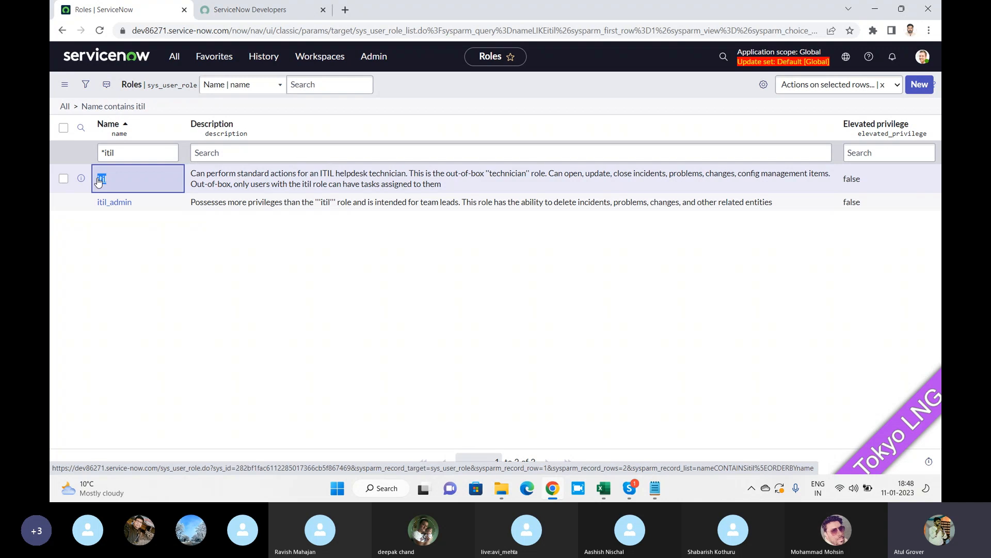
click(125, 153)
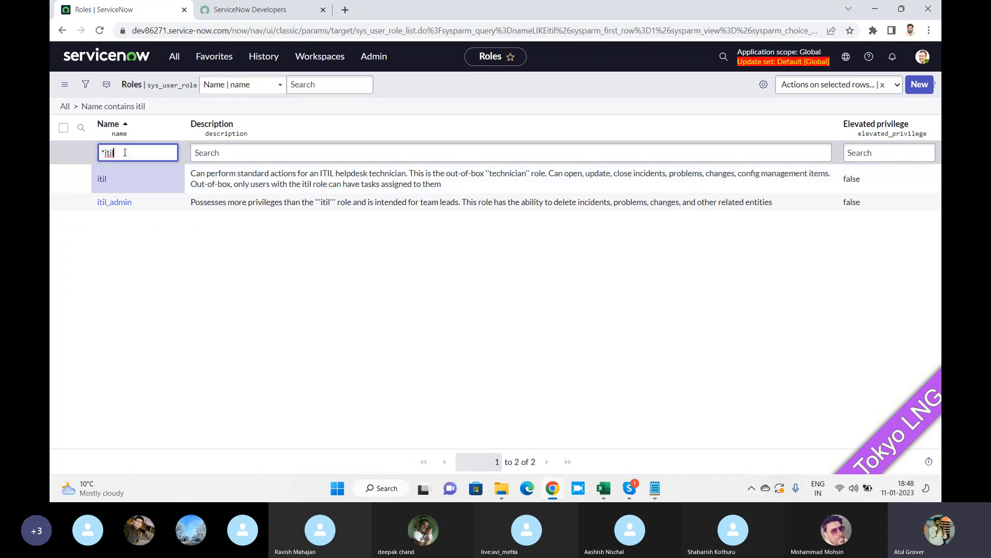
Try Name filters for roles containing 'list' and then 'imperson'.
text(list)
key(Return)
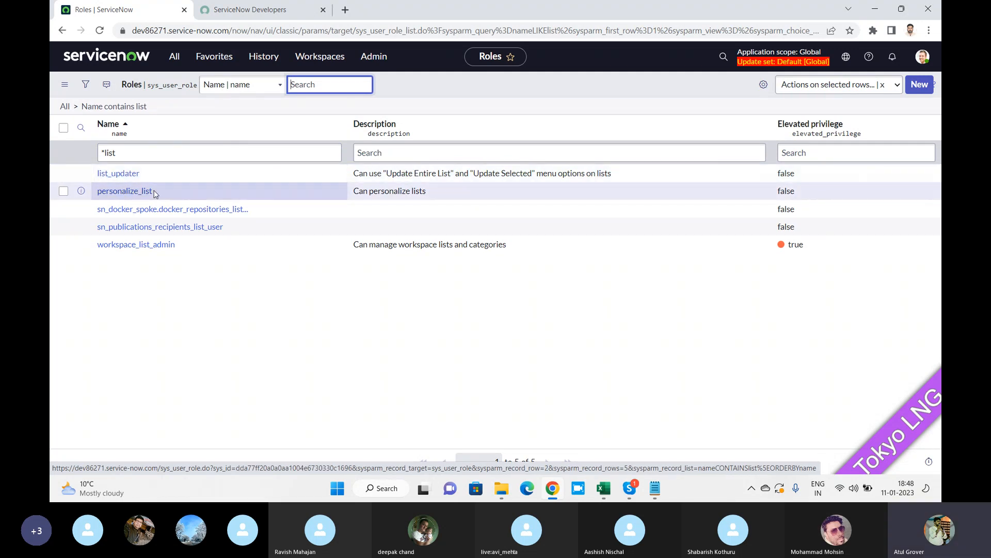
click(143, 155)
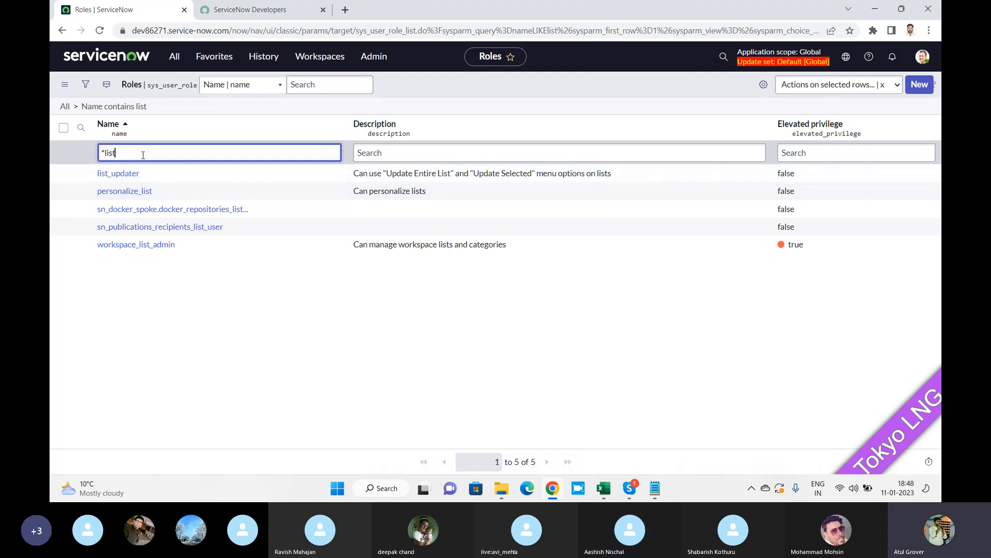
text(imperson)
key(Return)
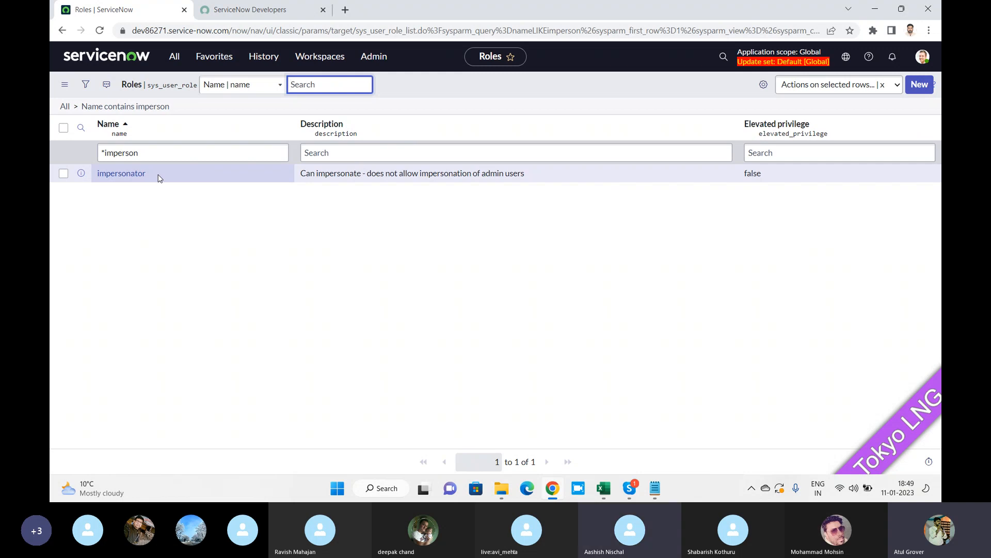
Change the Name filter to roles containing admin, showing 159 roles, and scroll through them.
click(160, 151)
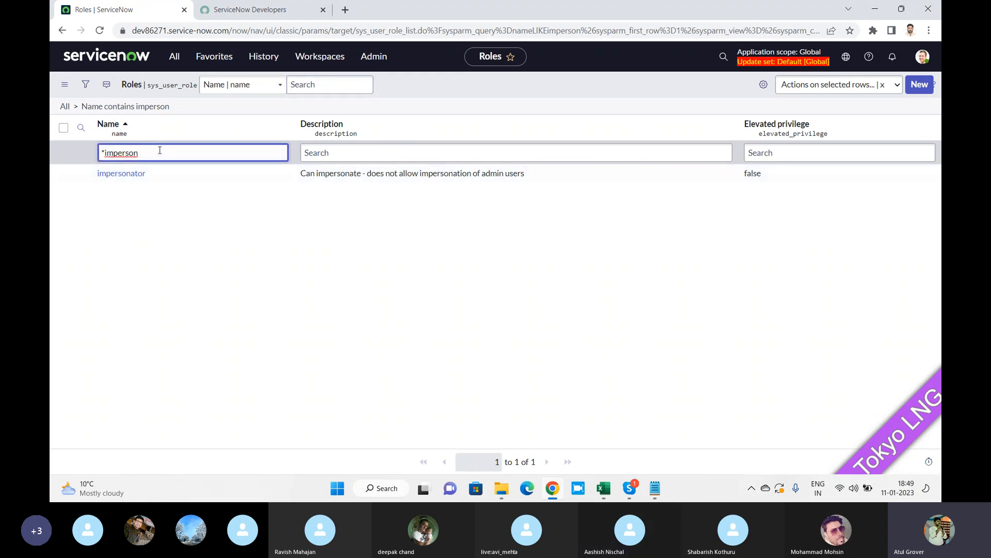
key(BackSpace)
key(BackSpace)
text(adm)
key(Return)
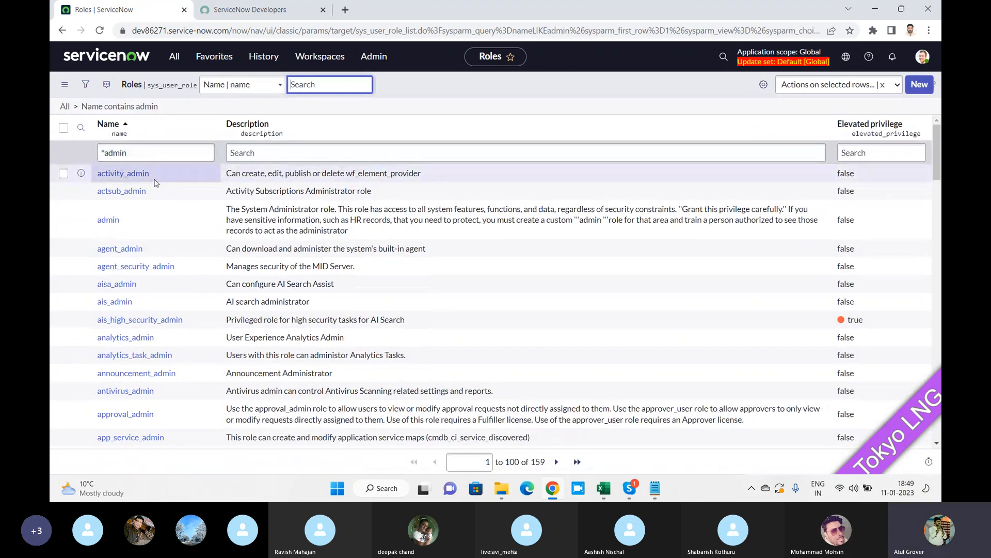
scroll(153, 184, down, 2)
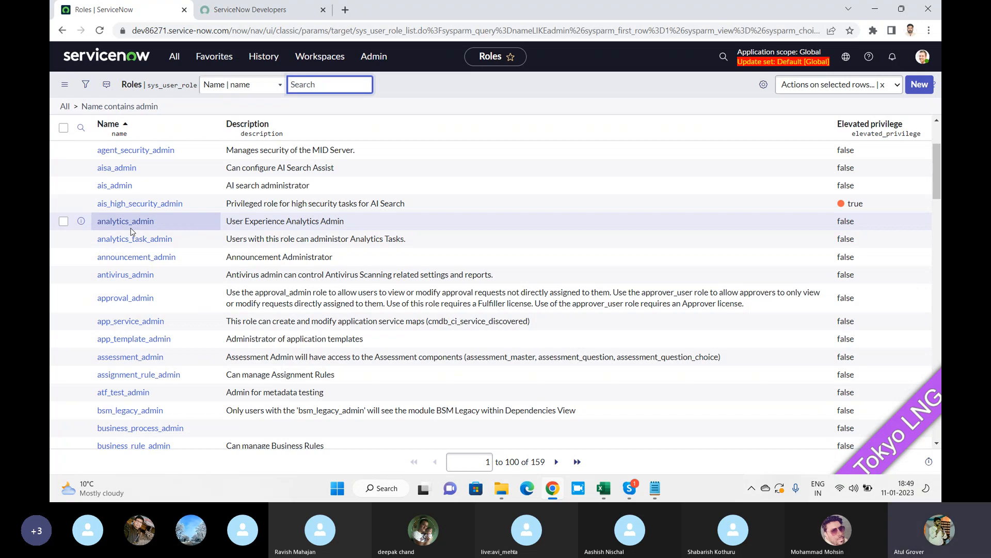
scroll(132, 231, up, 3)
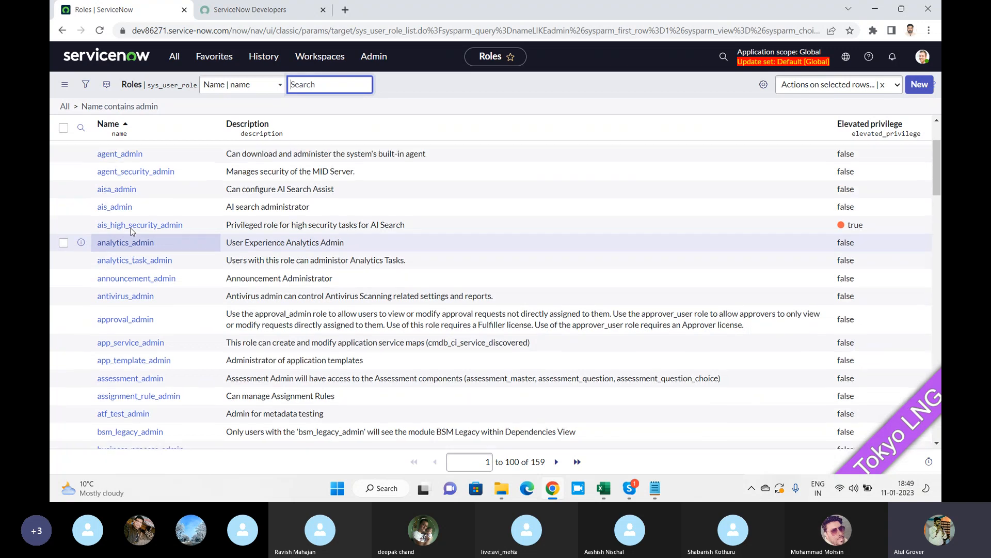
Open the admin role record and review its four contained roles, including taxonomy_admin and sn_employee.admin.
click(104, 220)
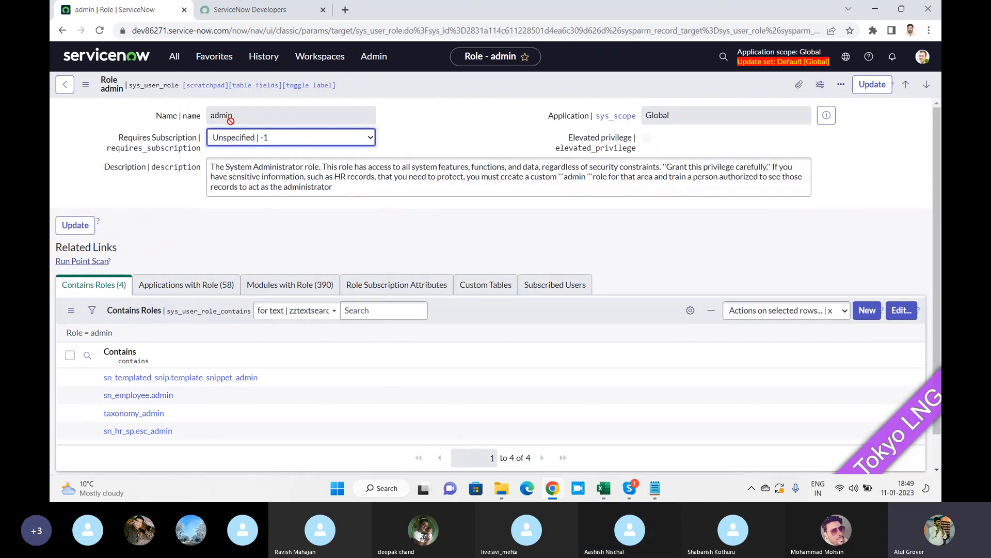
scroll(206, 201, down, 1)
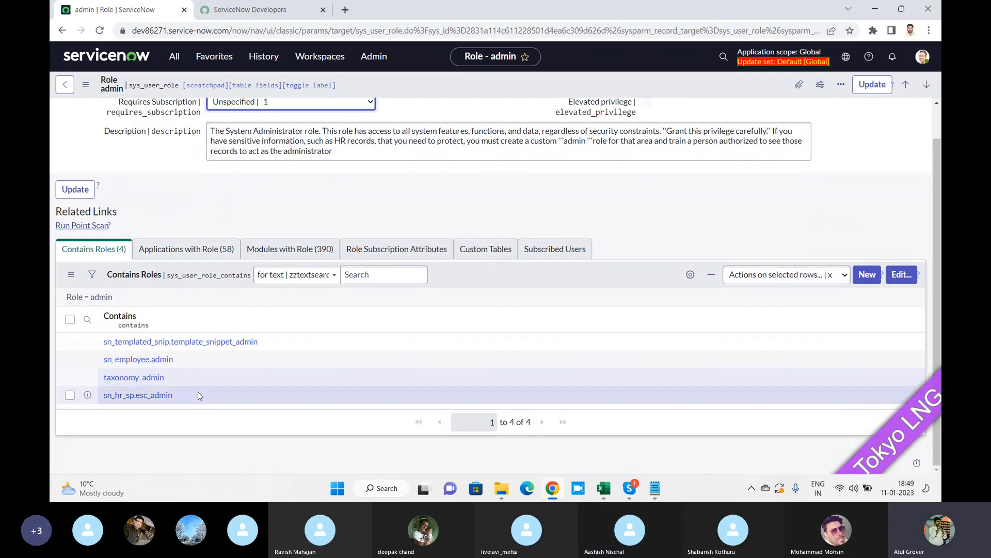
drag(193, 394, 103, 346)
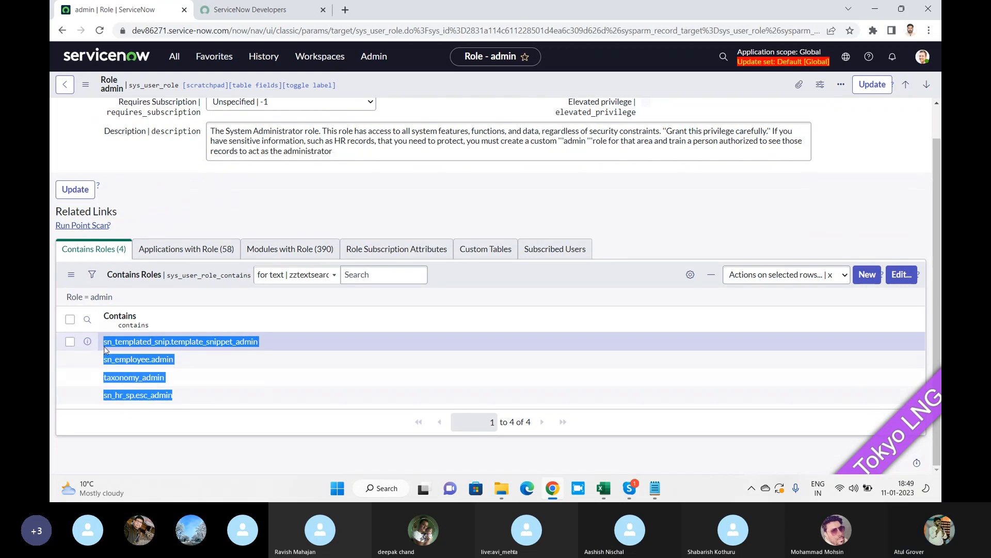
key(alt+Tab)
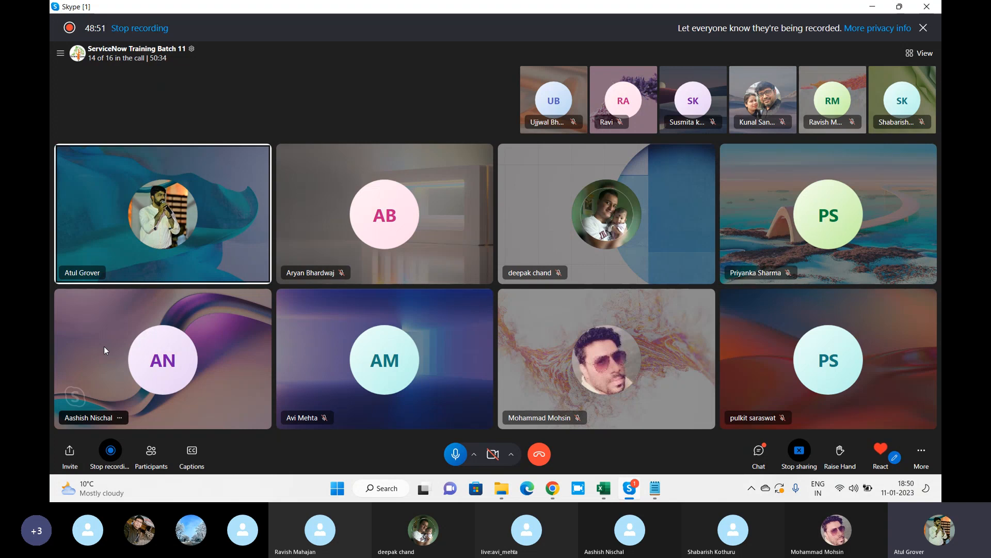
key(alt+Tab)
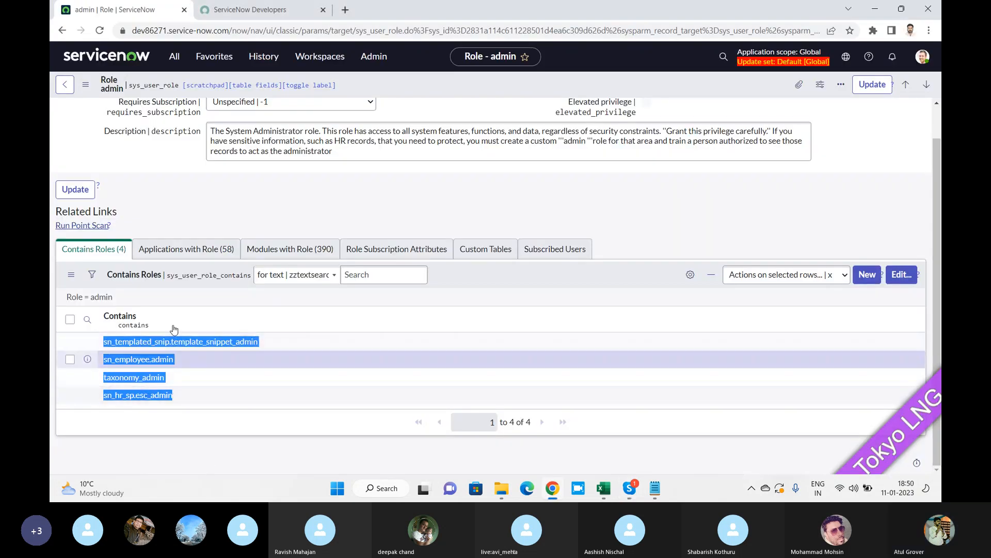
click(223, 196)
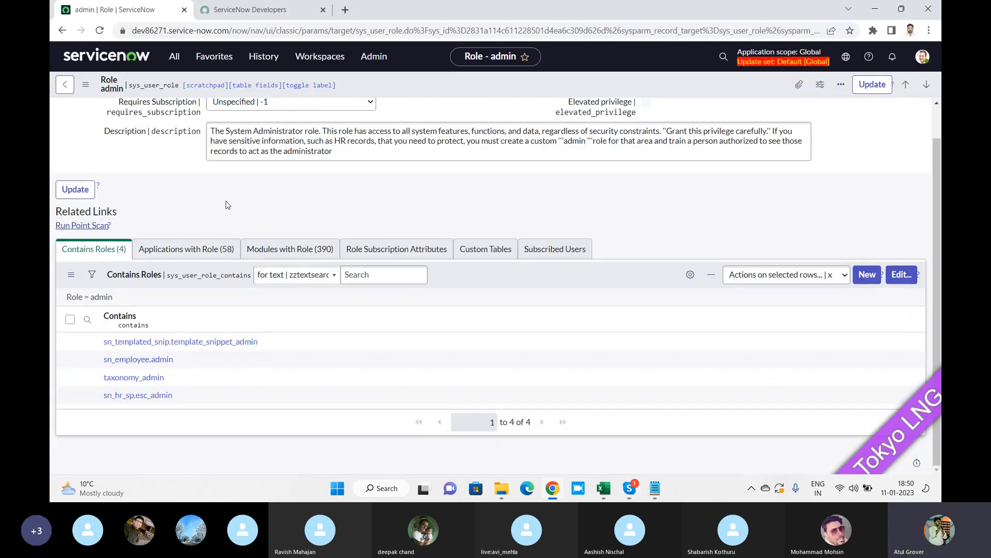
scroll(223, 196, up, 1)
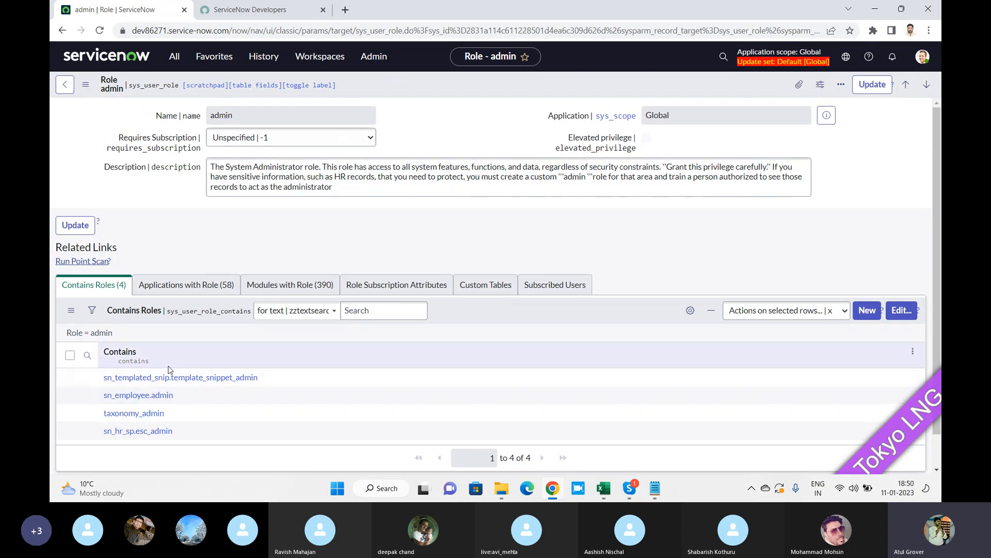
Open template_snippet_admin, sn_employee.admin and taxonomy_admin in separate tabs and review each record.
middle_click(170, 379)
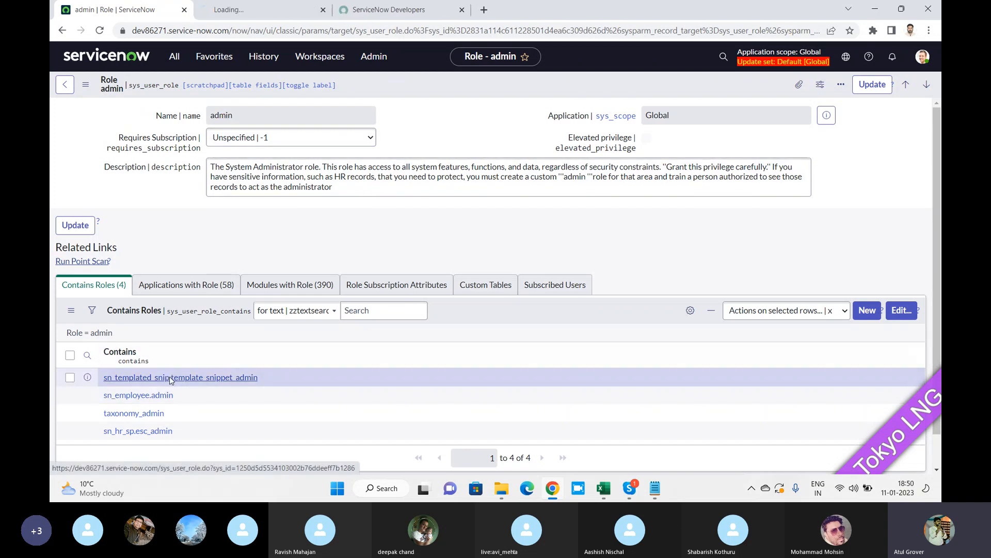
click(251, 13)
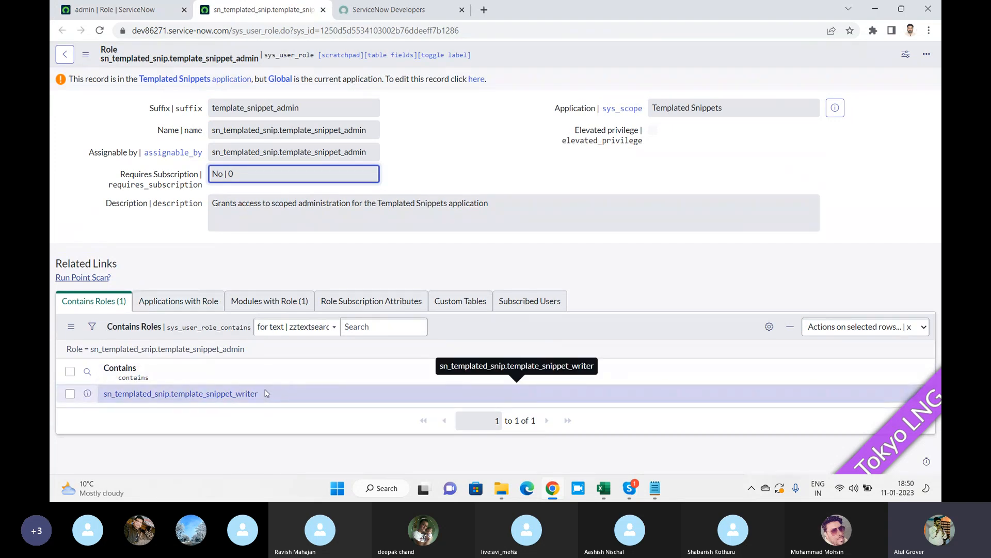
click(109, 10)
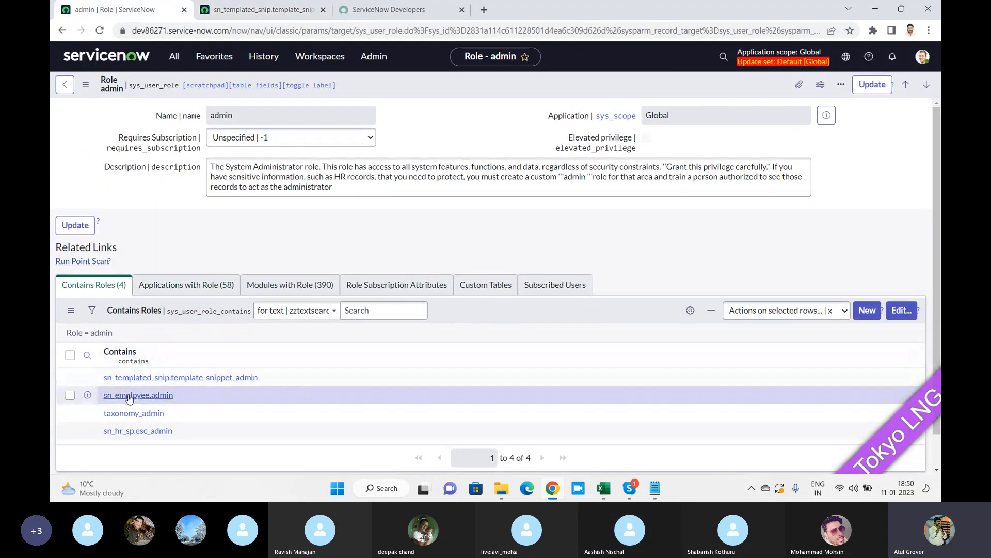
middle_click(139, 395)
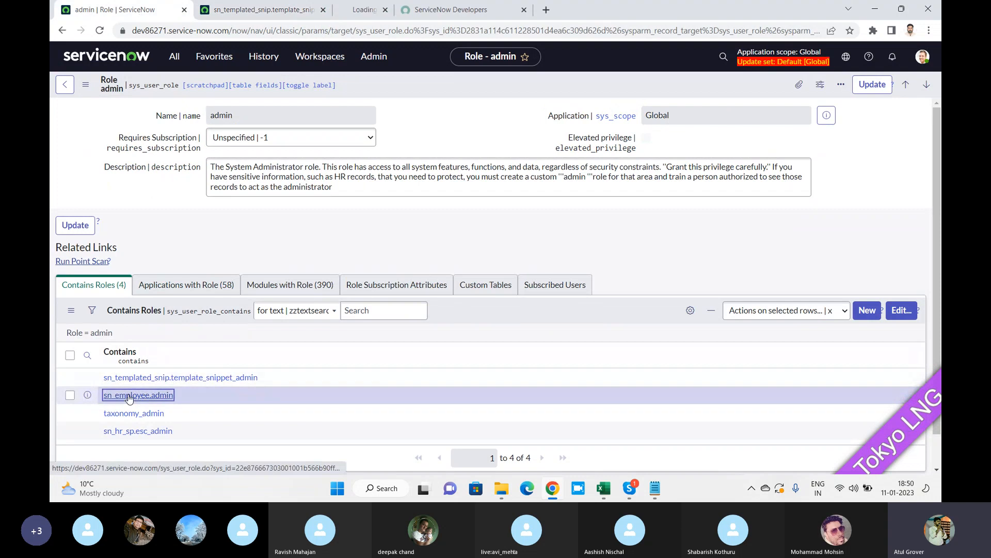
click(377, 9)
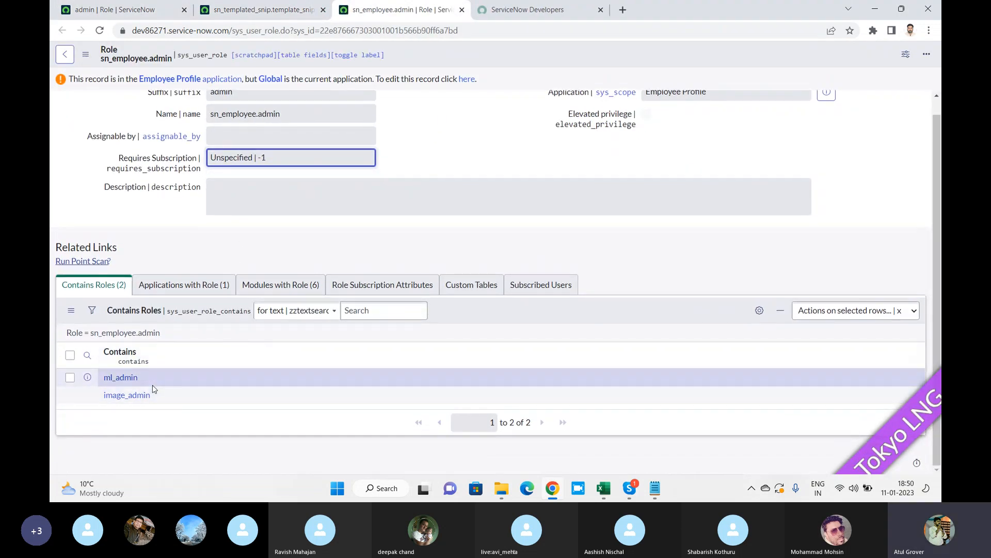
click(246, 10)
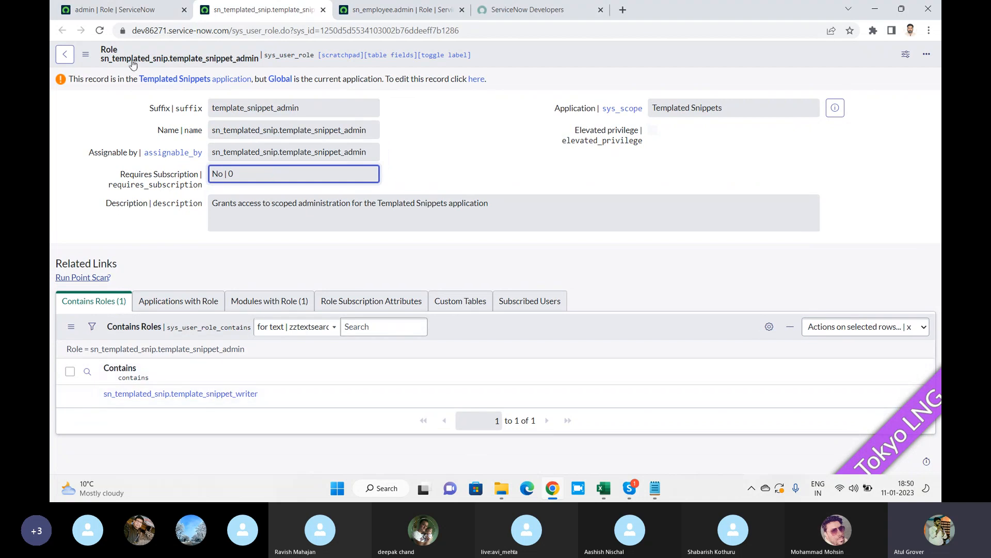
click(129, 9)
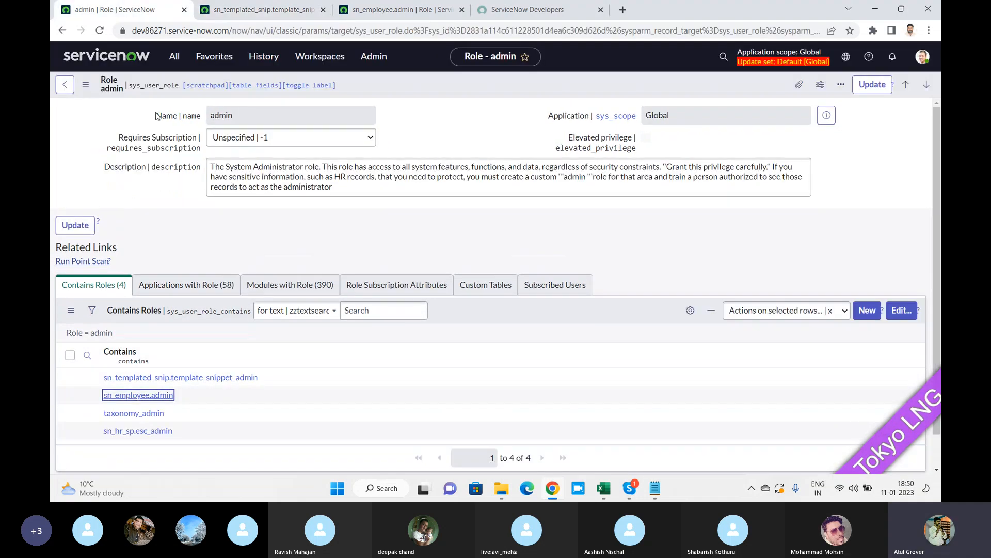
middle_click(149, 414)
click(509, 12)
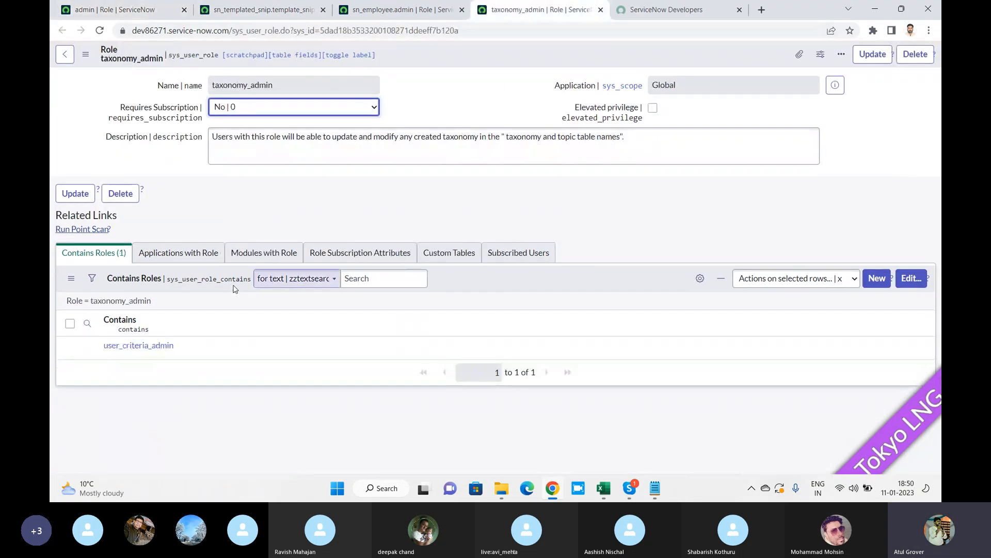
click(142, 11)
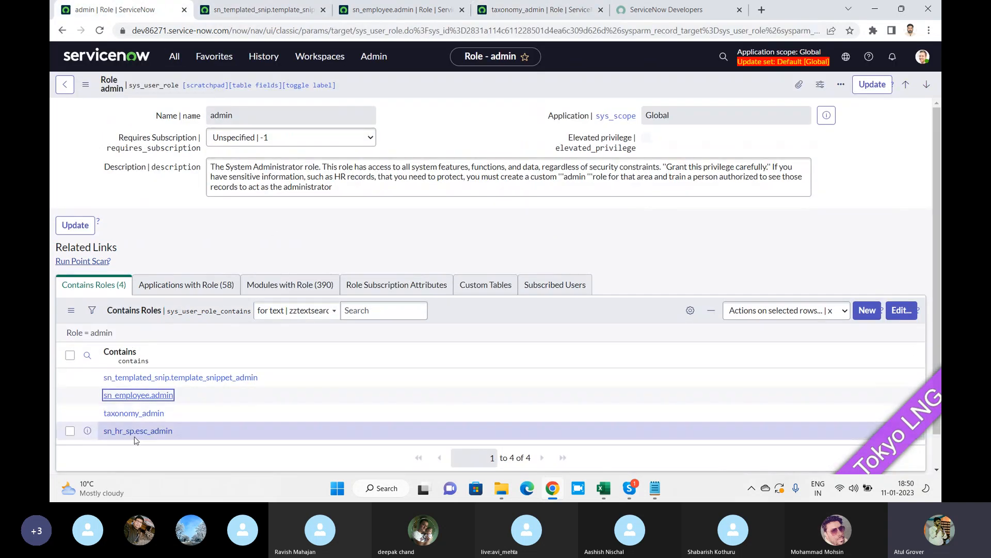
Open sn_hr_sp.esc_admin and its contained sn_hr_sp.admin in new tabs, then return to the first record.
middle_click(119, 431)
click(582, 10)
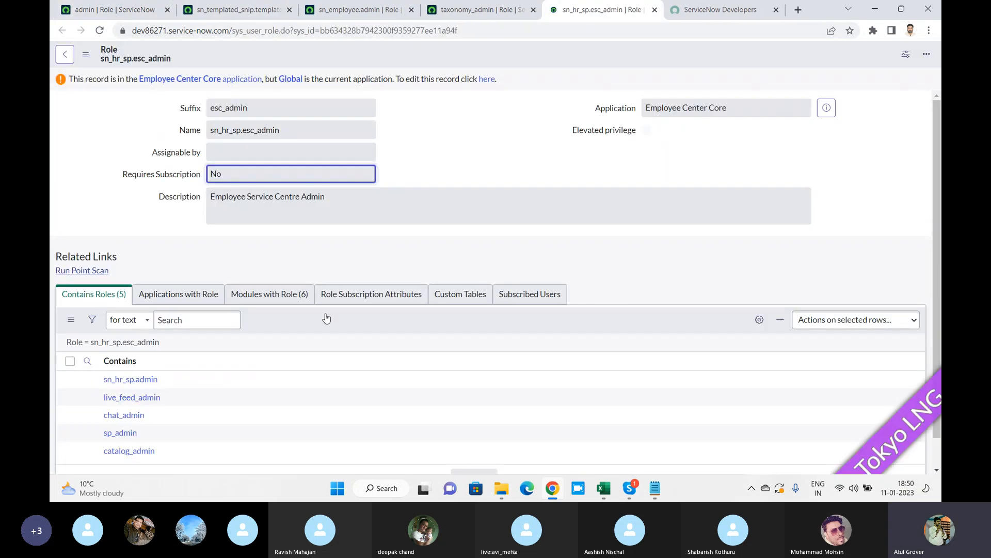
scroll(145, 308, down, 2)
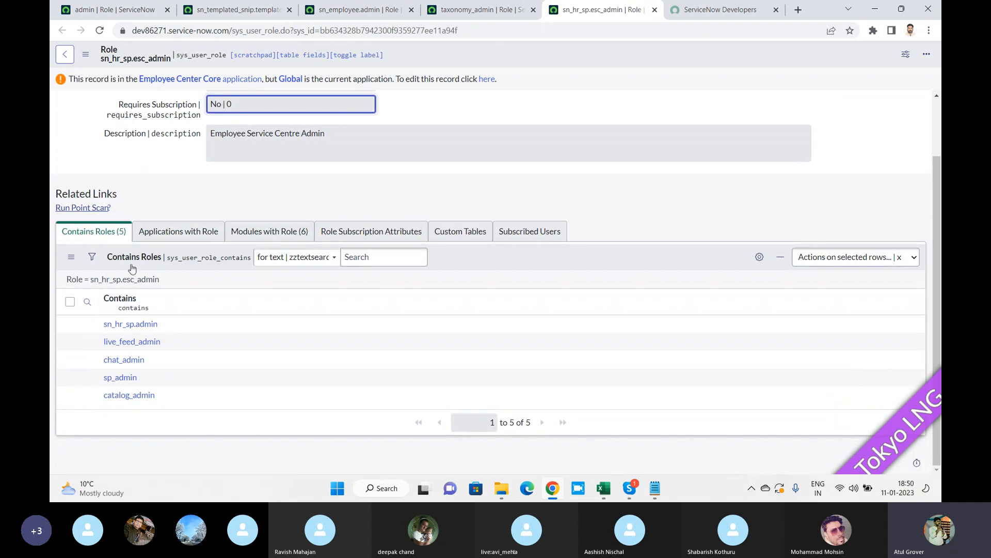
middle_click(131, 329)
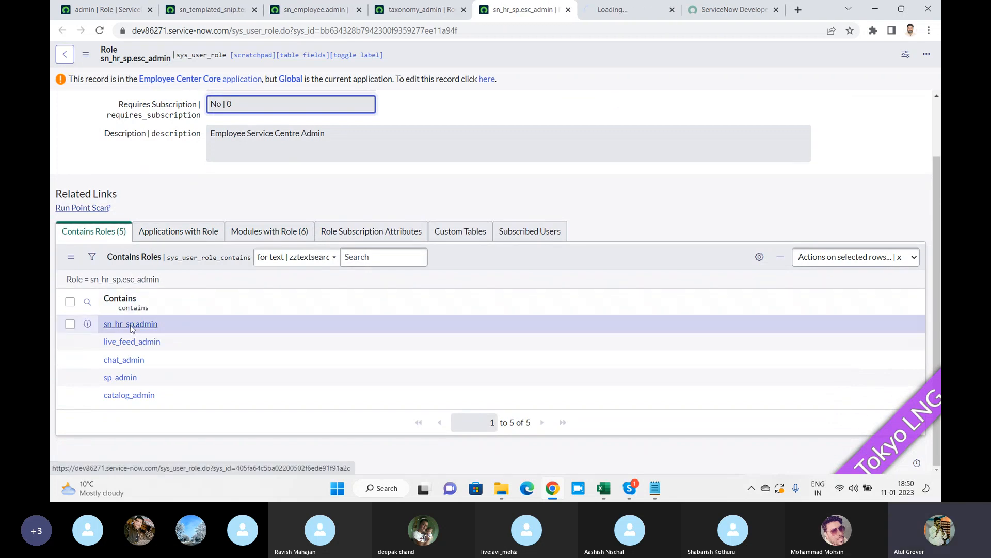
click(626, 14)
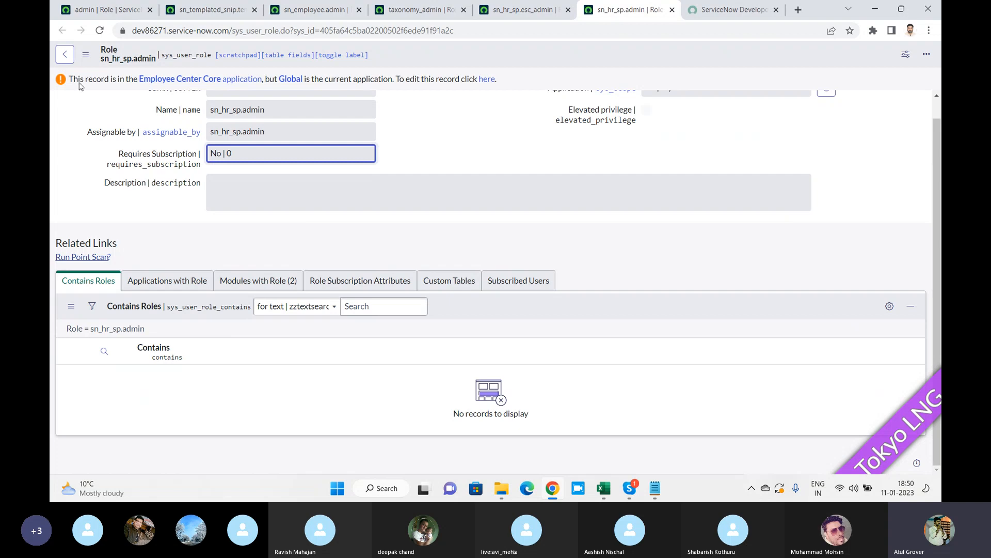
click(101, 11)
click(65, 86)
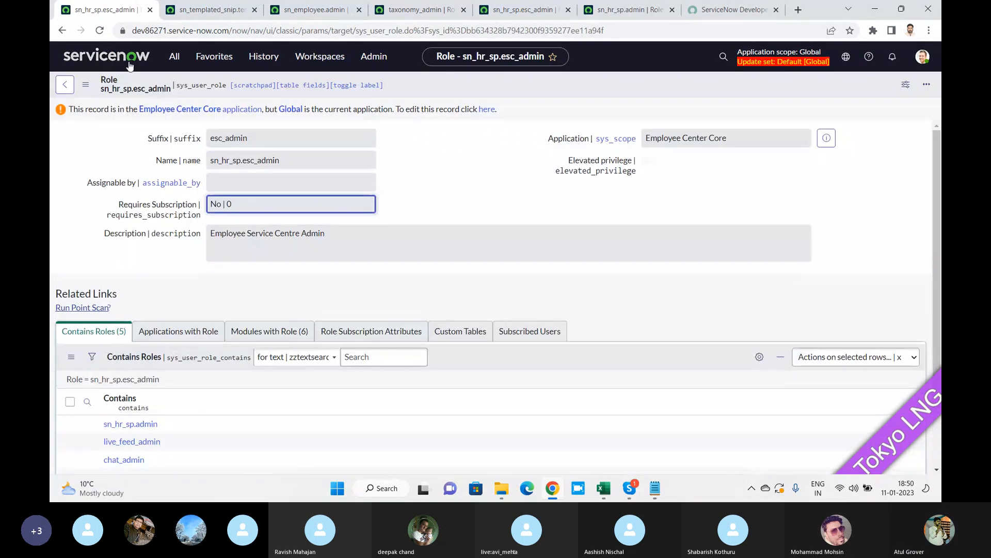
click(174, 56)
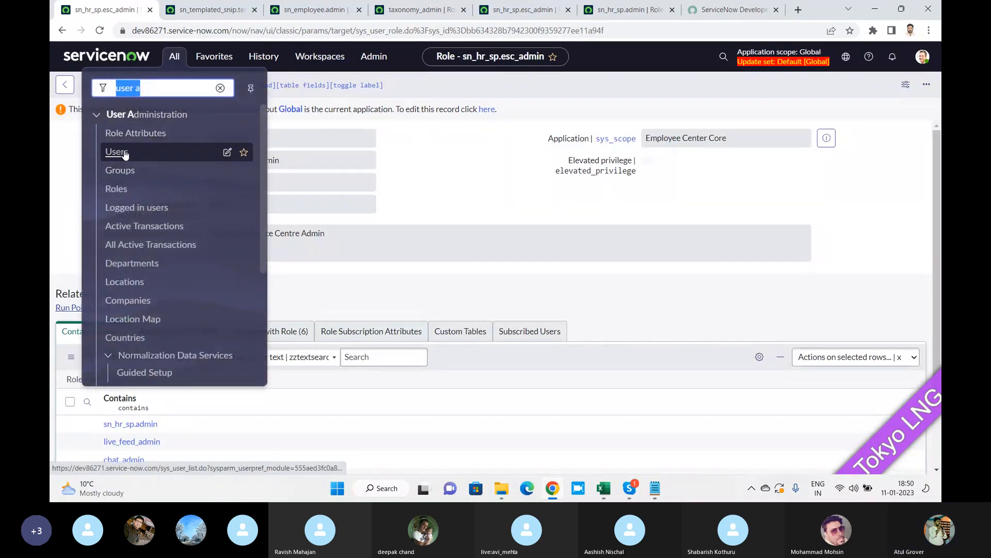
Filter the full Roles list to names containing 'ITIL'.
click(117, 189)
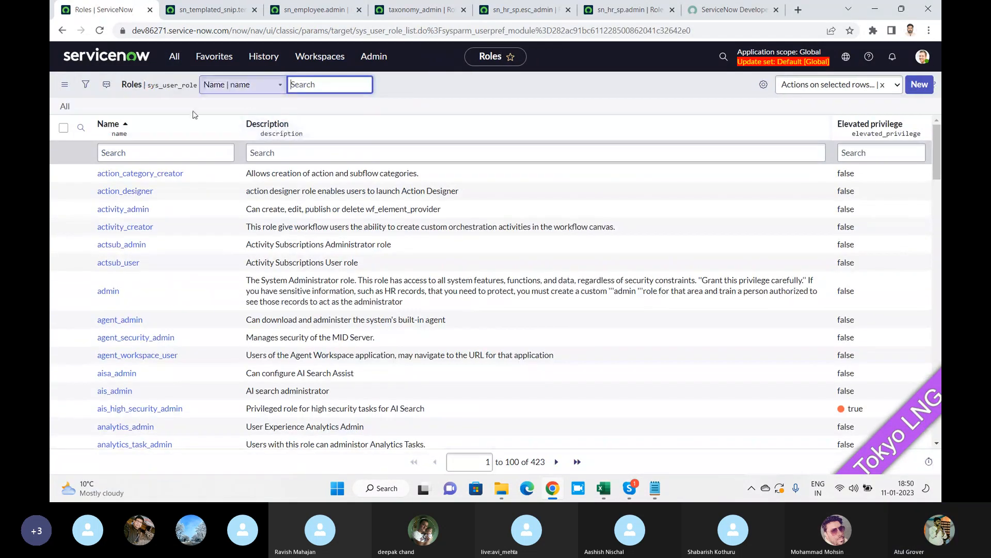
click(172, 153)
text(IT)
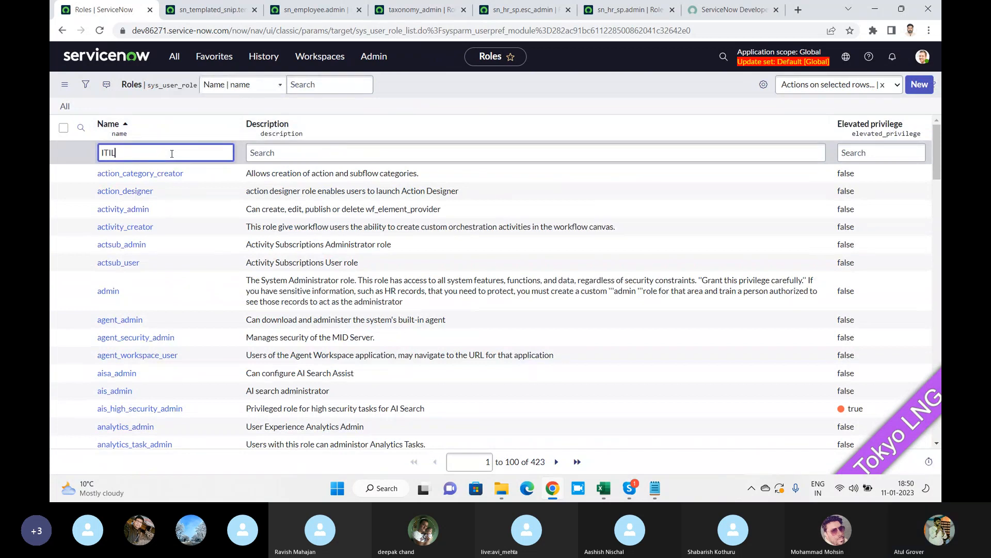
text(IL)
key(Return)
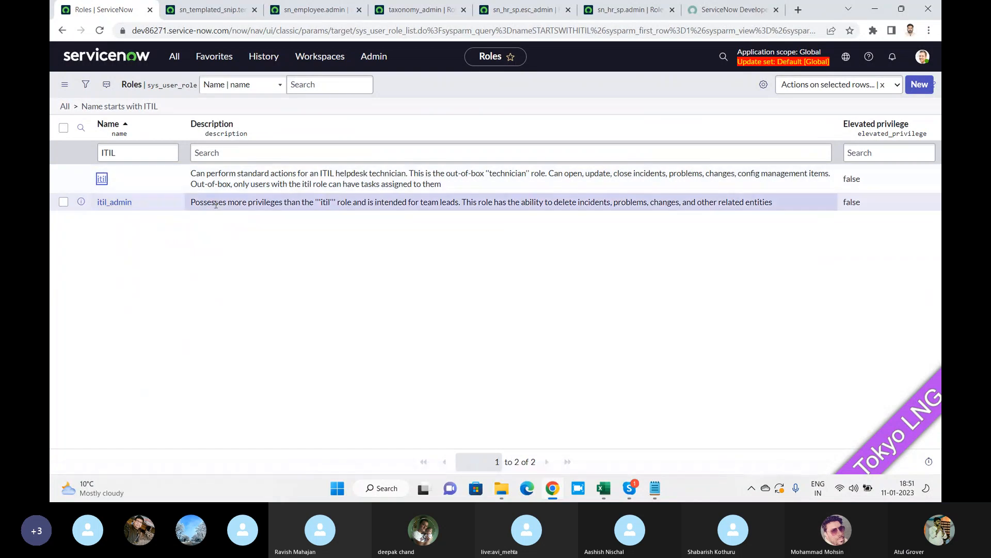
Scroll through the itil role's 19 contained roles, glancing briefly at the video call window.
scroll(215, 210, down, 3)
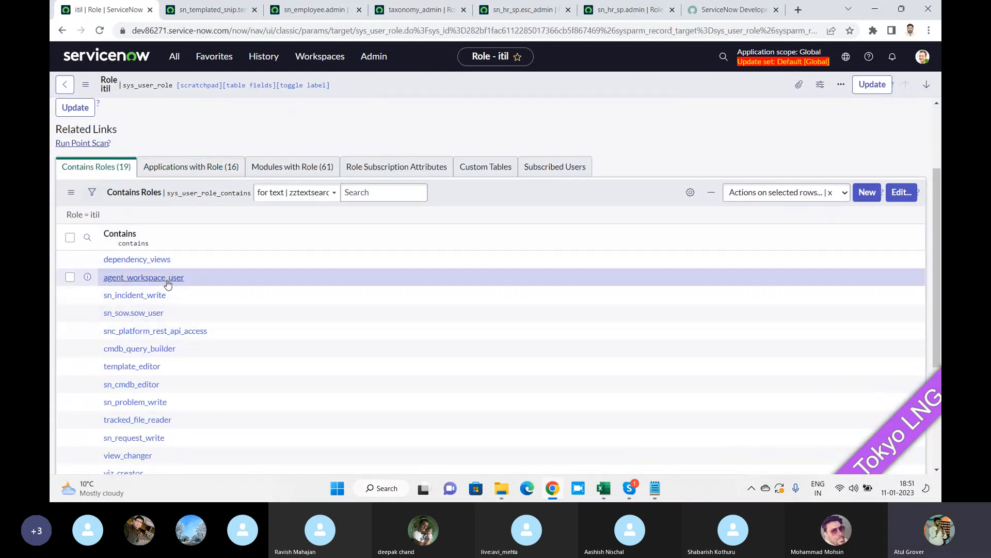
scroll(168, 284, down, 2)
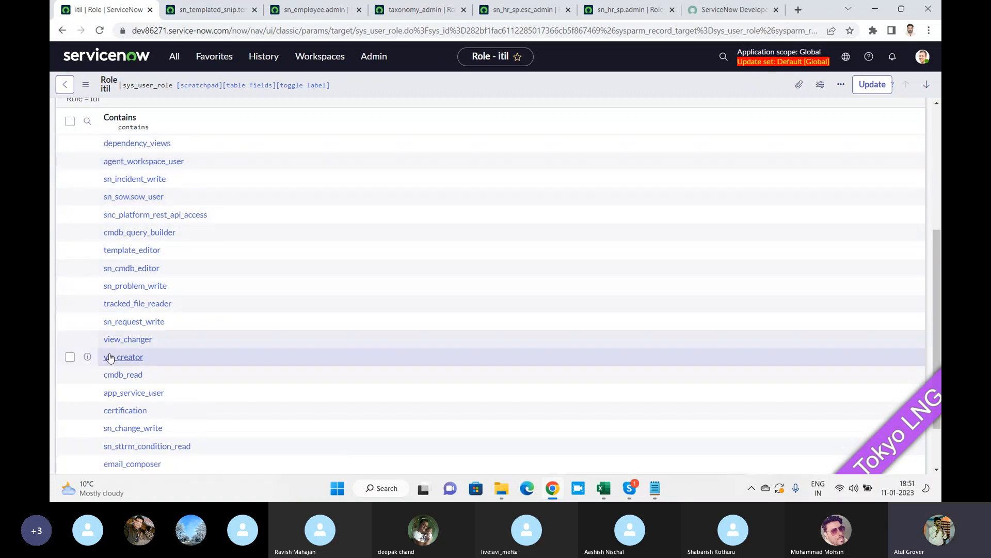
scroll(159, 305, down, 1)
scroll(135, 209, up, 2)
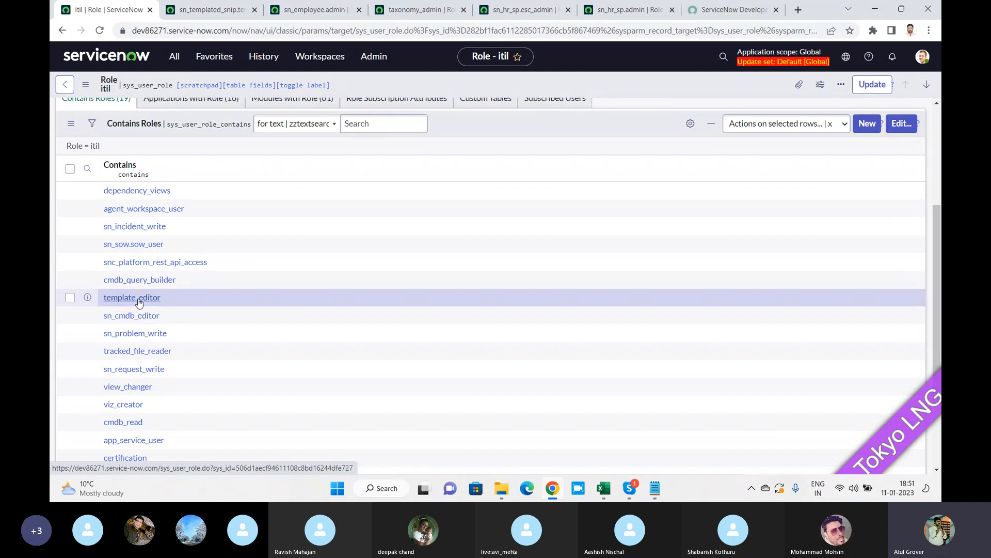
key(alt+Tab)
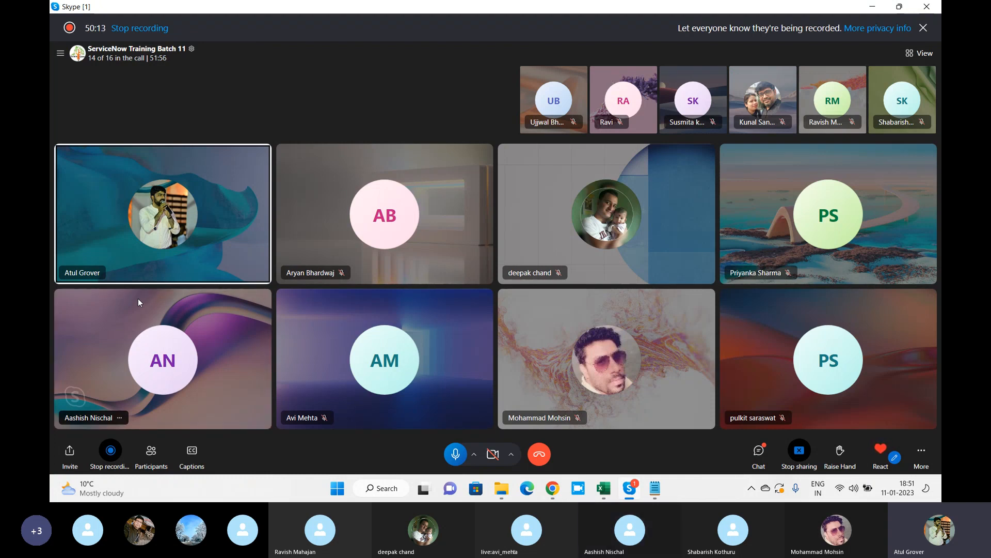
key(alt+Tab)
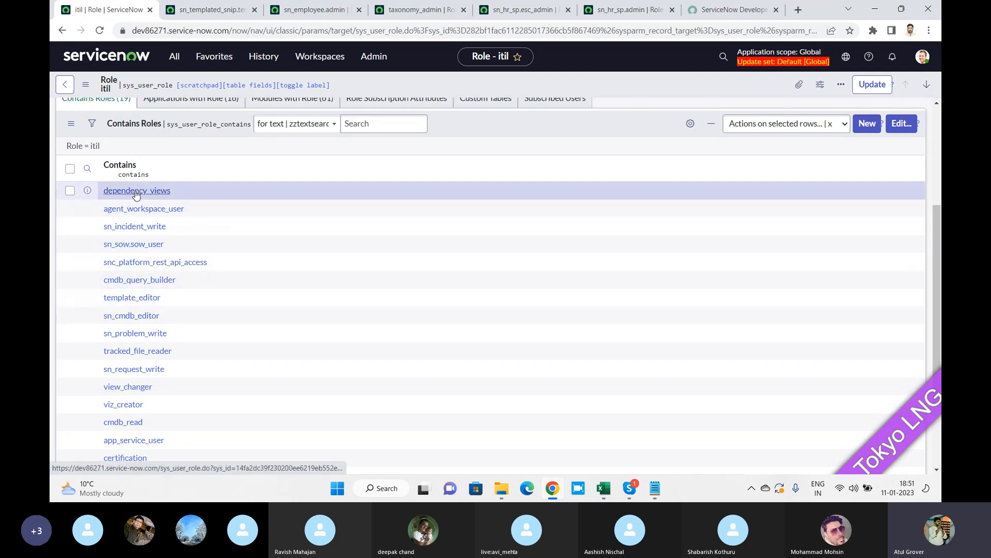
scroll(137, 191, down, 3)
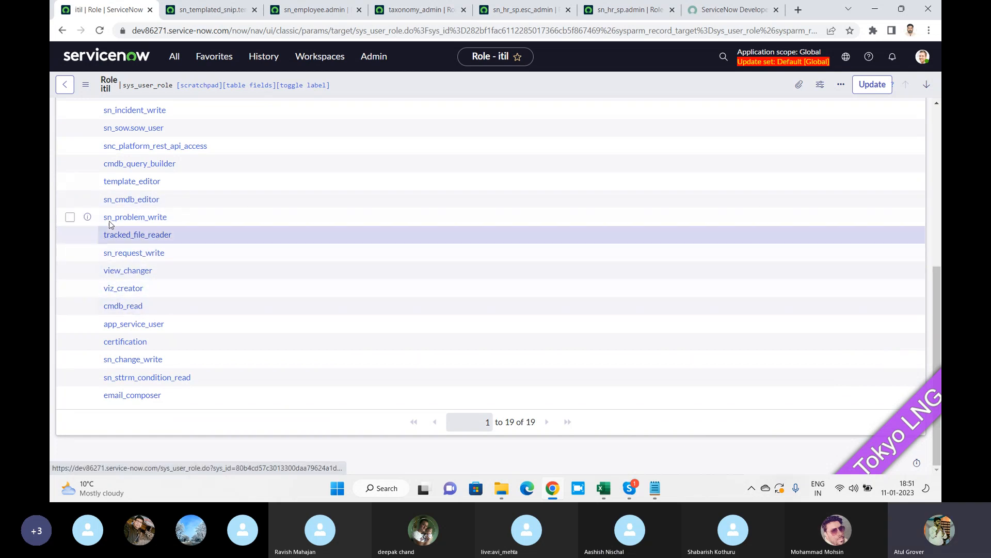
scroll(134, 238, up, 6)
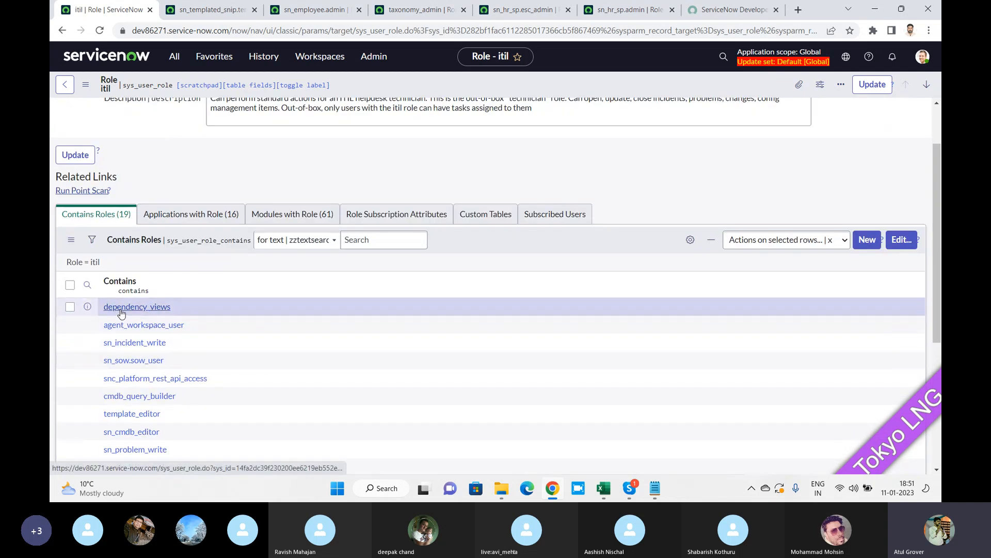
scroll(116, 309, down, 3)
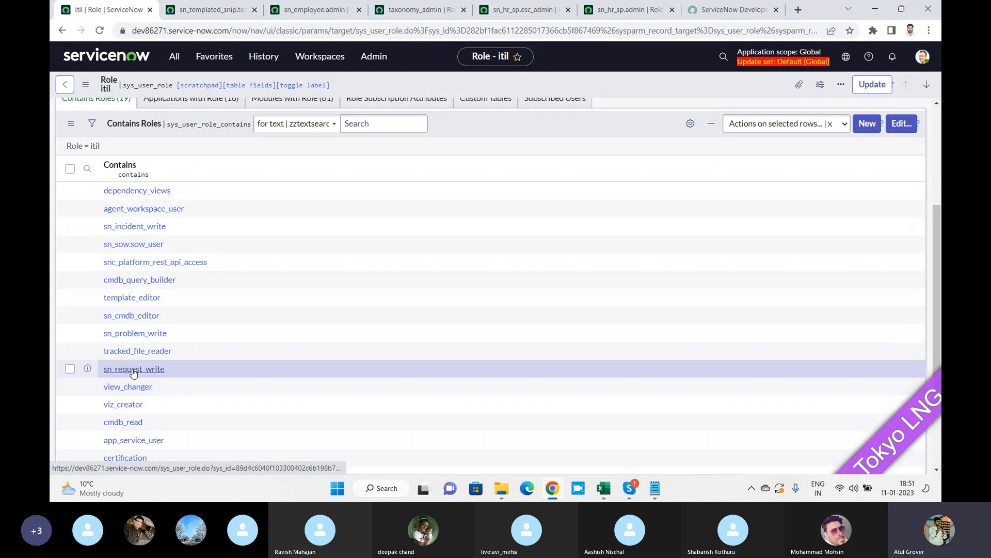
Open the sn_request_write and task_editor roles in their own tabs.
ctrl+click(133, 370)
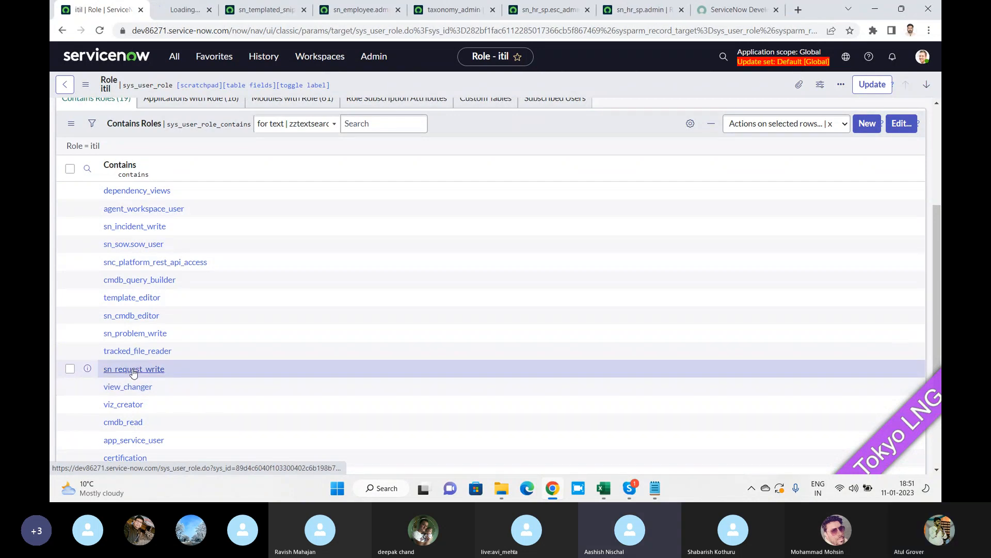
click(191, 12)
scroll(237, 264, down, 2)
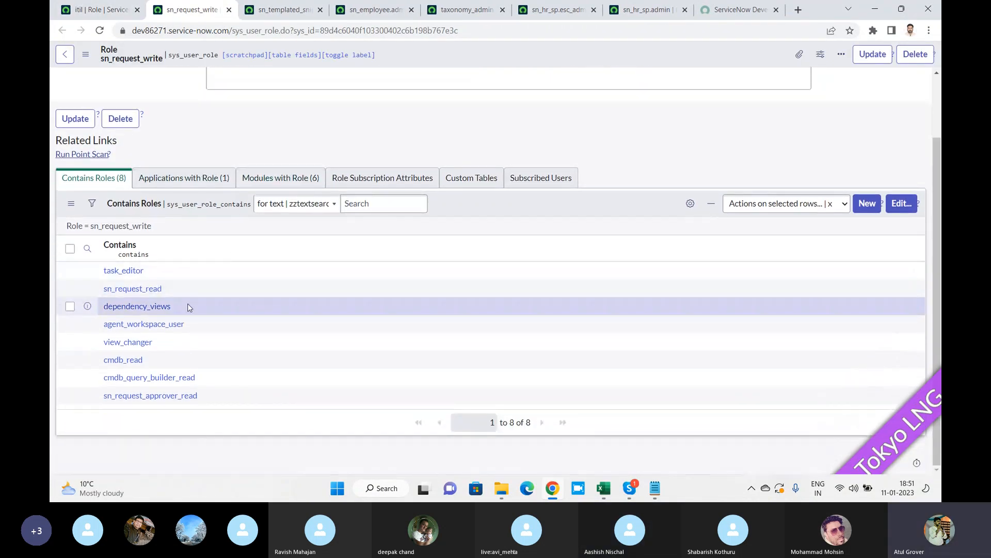
ctrl+click(135, 277)
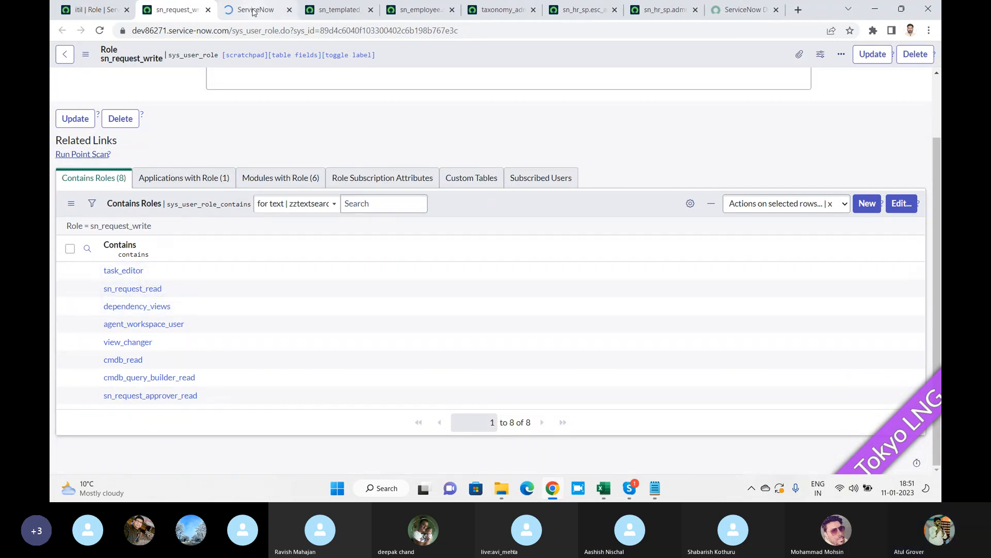
key(ctrl+Tab)
click(176, 9)
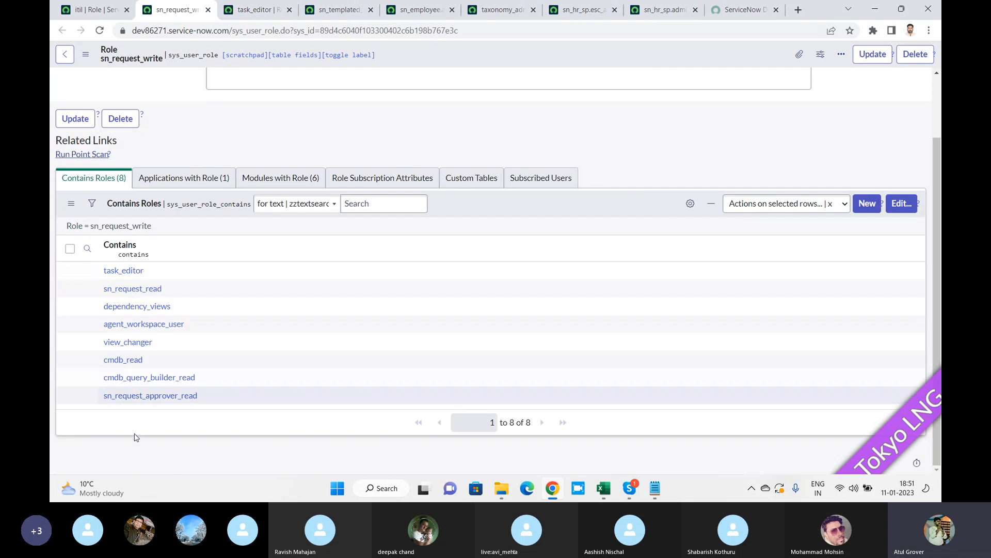
Open cmdb_query_builder_read and cmdb_read in new tabs, then return to the itil role tab.
ctrl+click(118, 378)
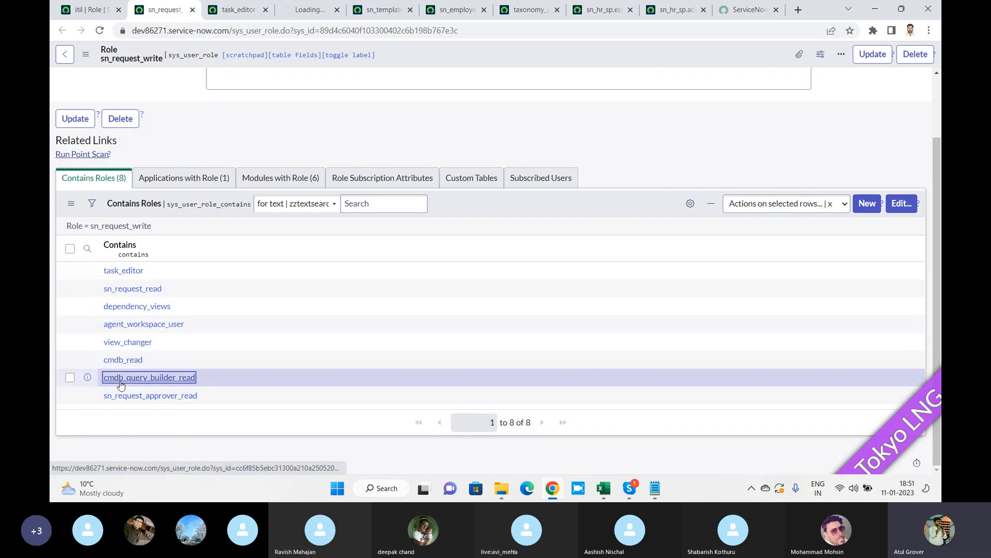
click(308, 11)
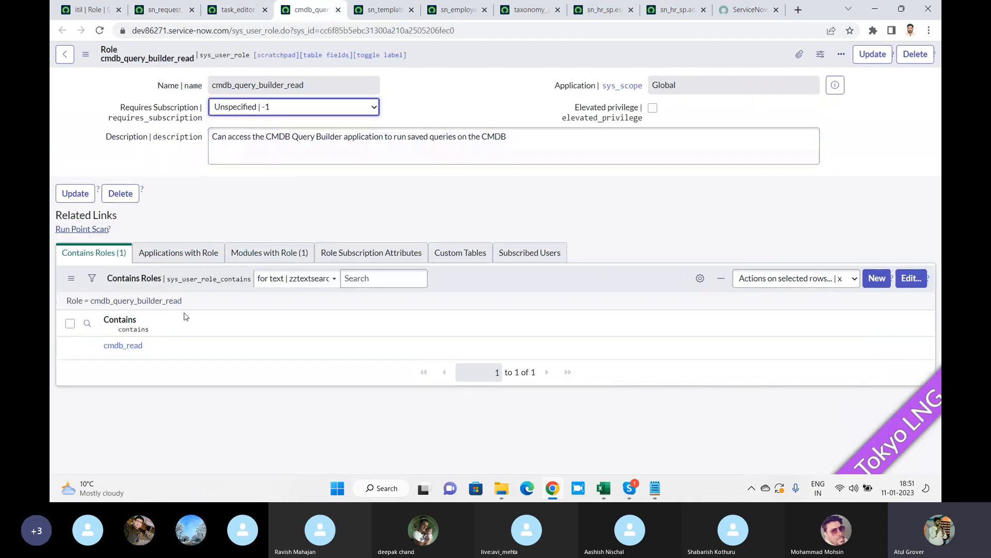
ctrl+click(118, 347)
click(356, 9)
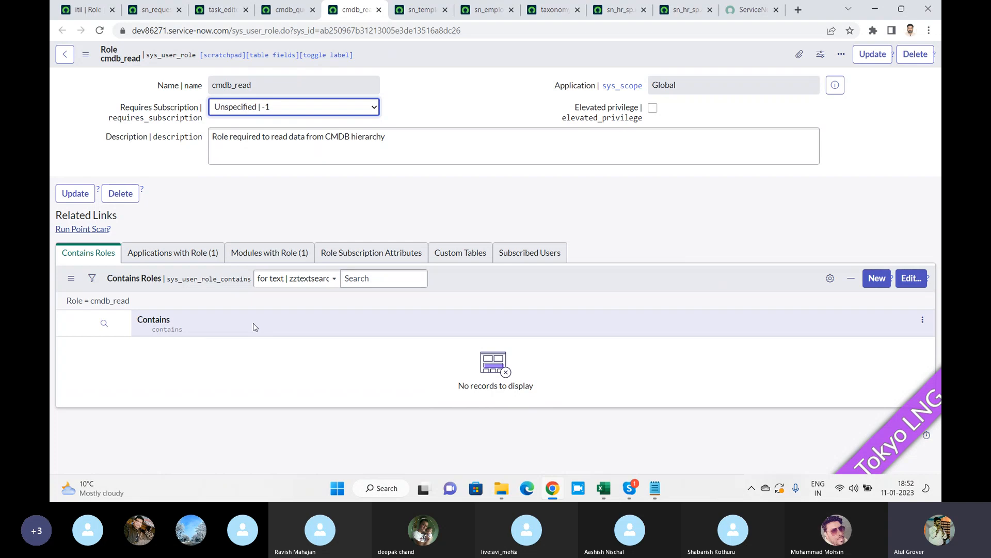
click(89, 10)
scroll(85, 161, up, 3)
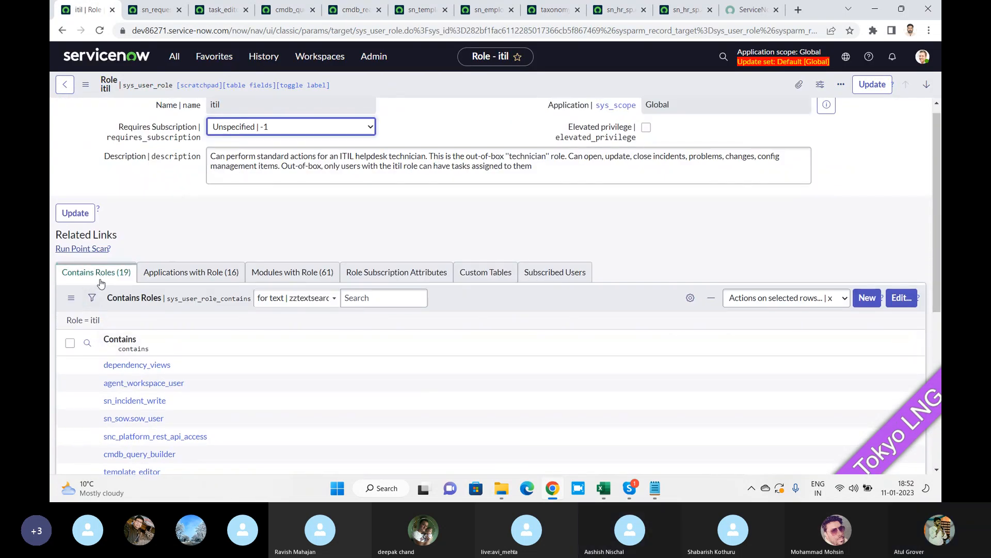
Review the 16 applications listed under the itil role's Applications with Role.
click(201, 279)
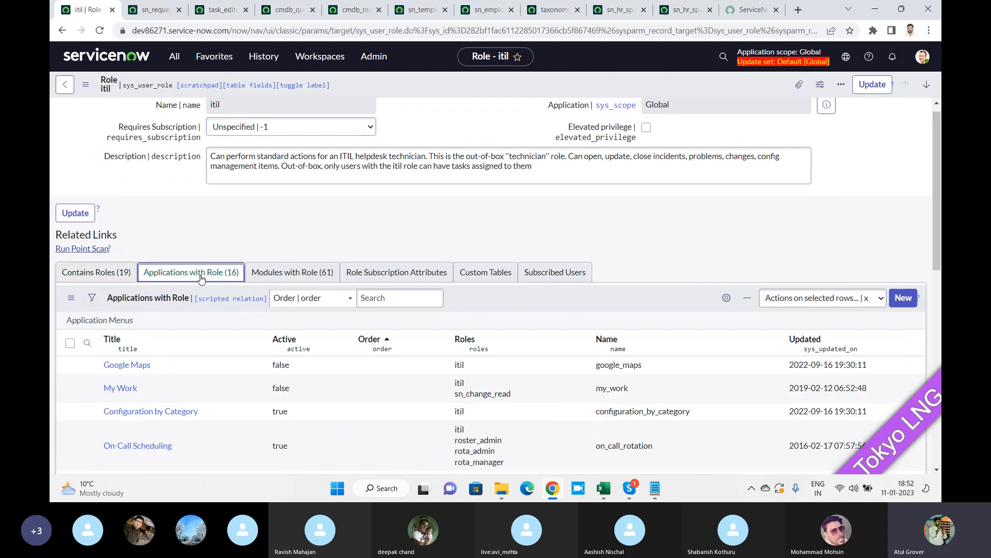
scroll(201, 279, down, 2)
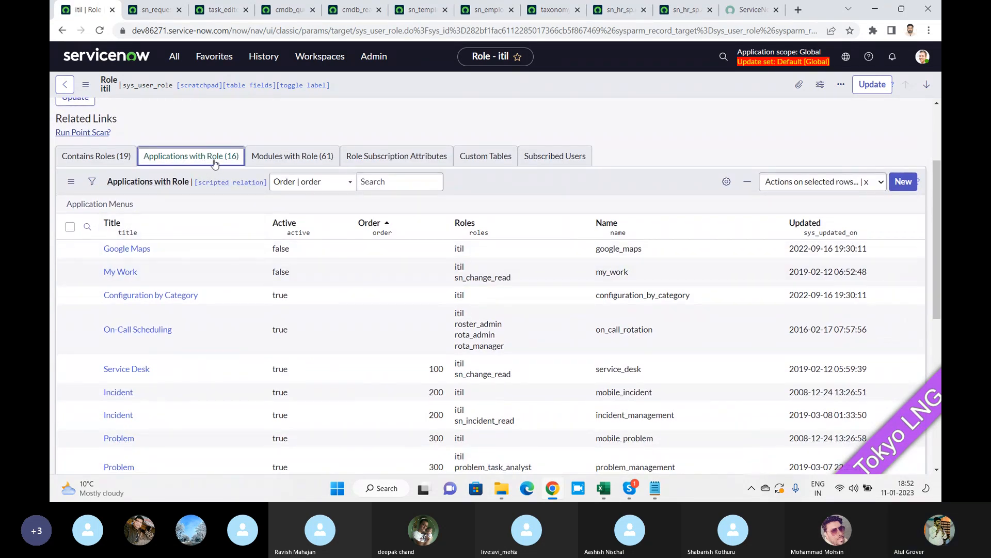
scroll(142, 283, down, 4)
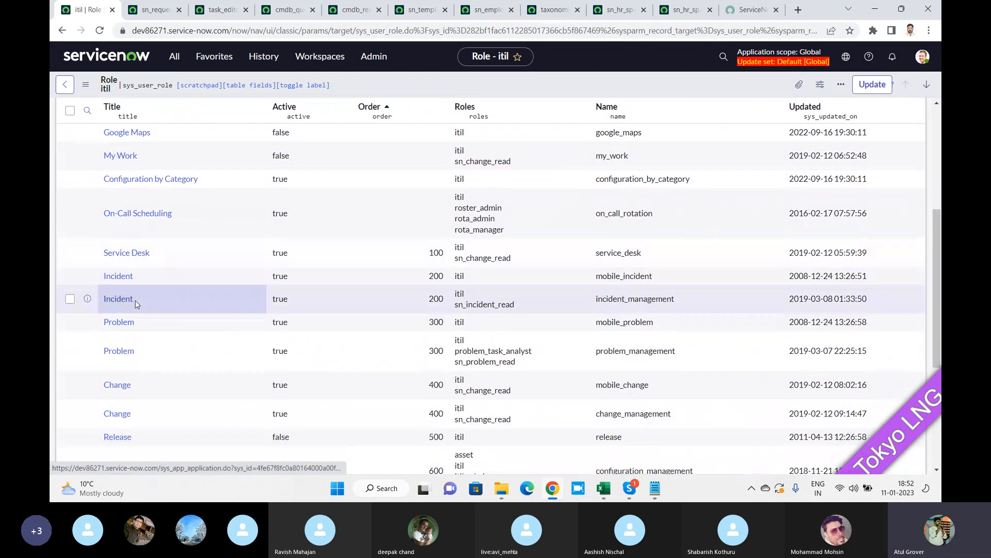
scroll(135, 313, down, 1)
scroll(142, 356, down, 2)
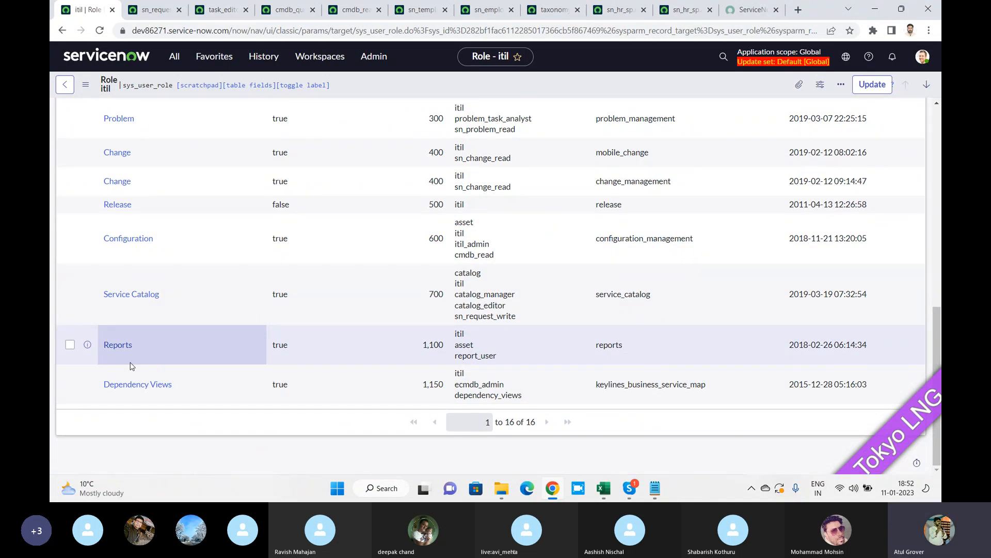
scroll(130, 366, up, 8)
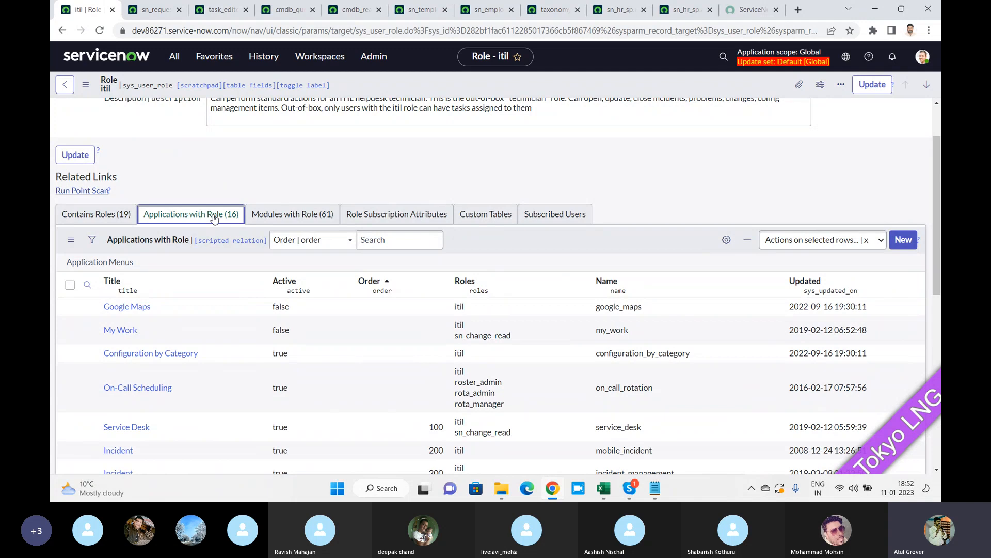
Review the itil role's 61 Modules with Role, then bring the Skype call forward.
click(288, 215)
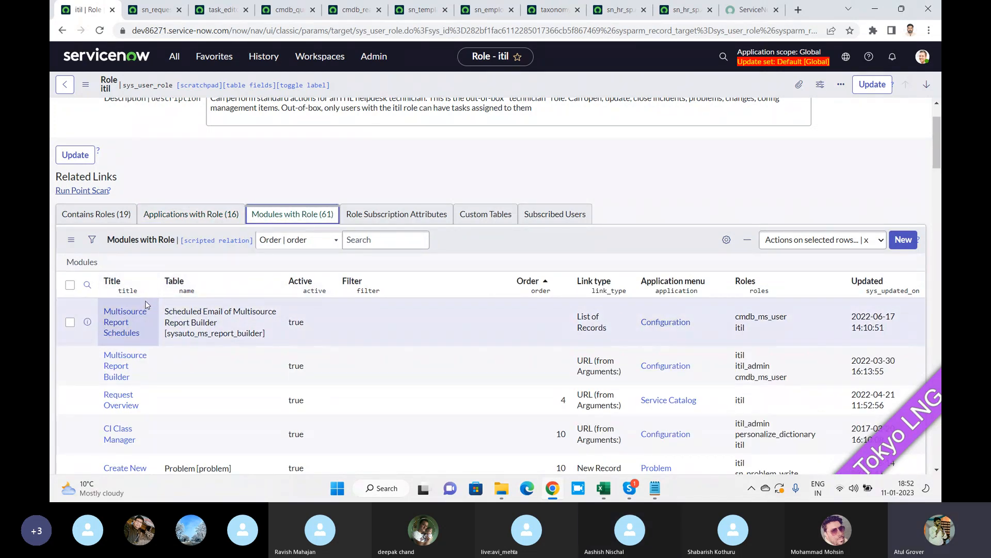
scroll(143, 303, down, 20)
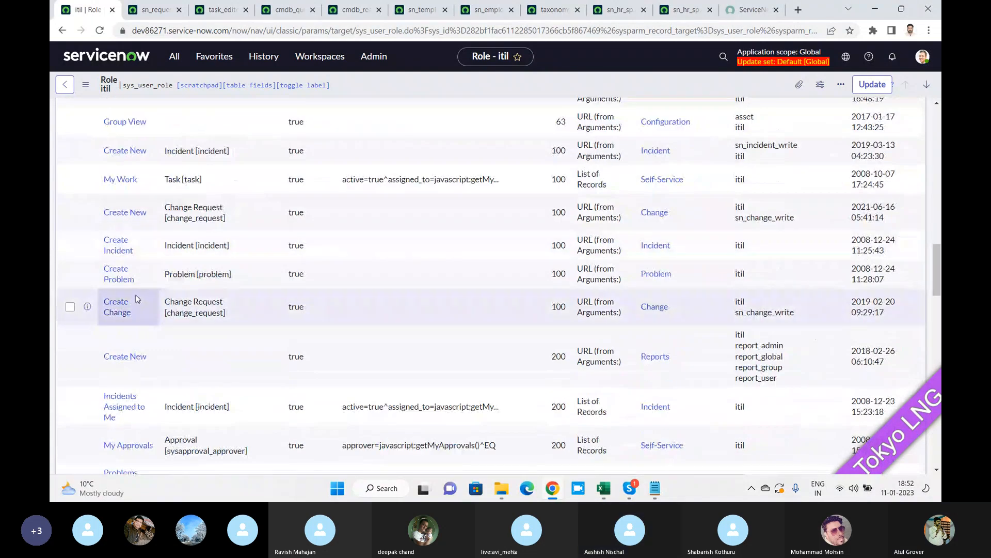
scroll(136, 305, down, 20)
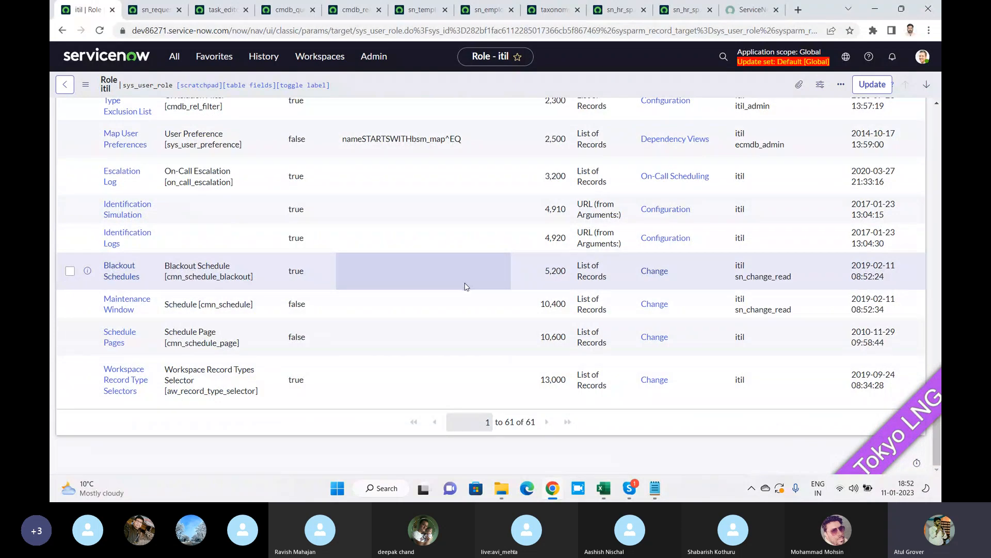
scroll(463, 288, up, 20)
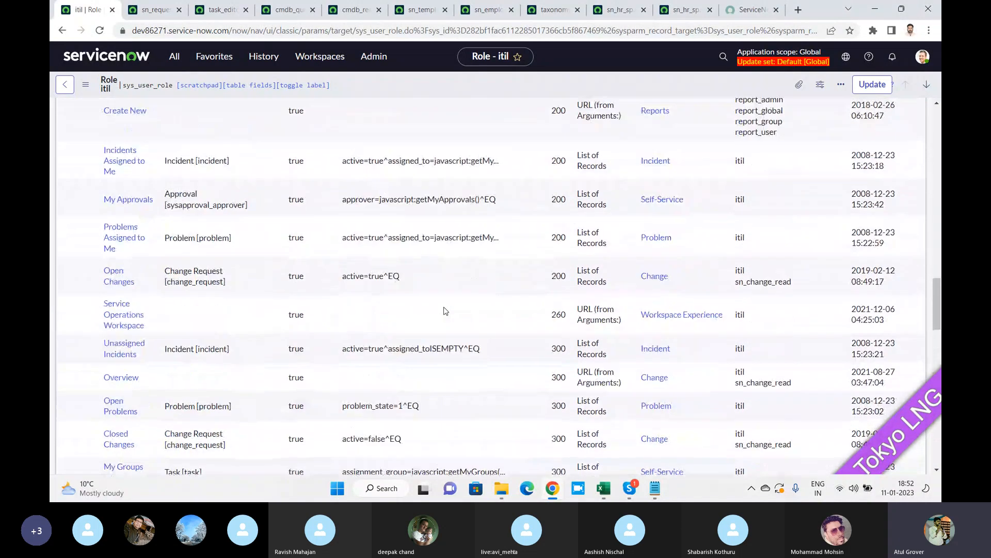
scroll(445, 310, up, 10)
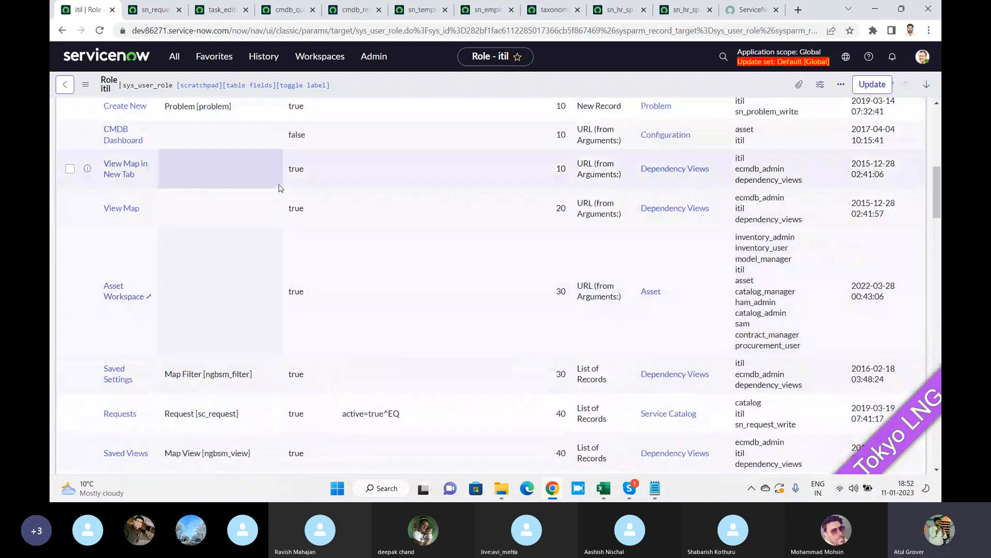
scroll(280, 188, up, 10)
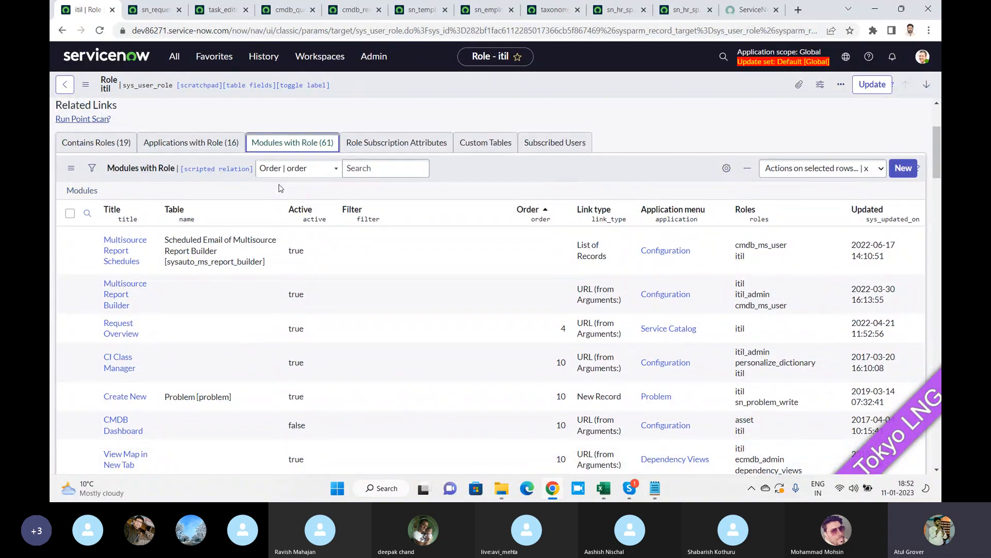
key(alt+Tab)
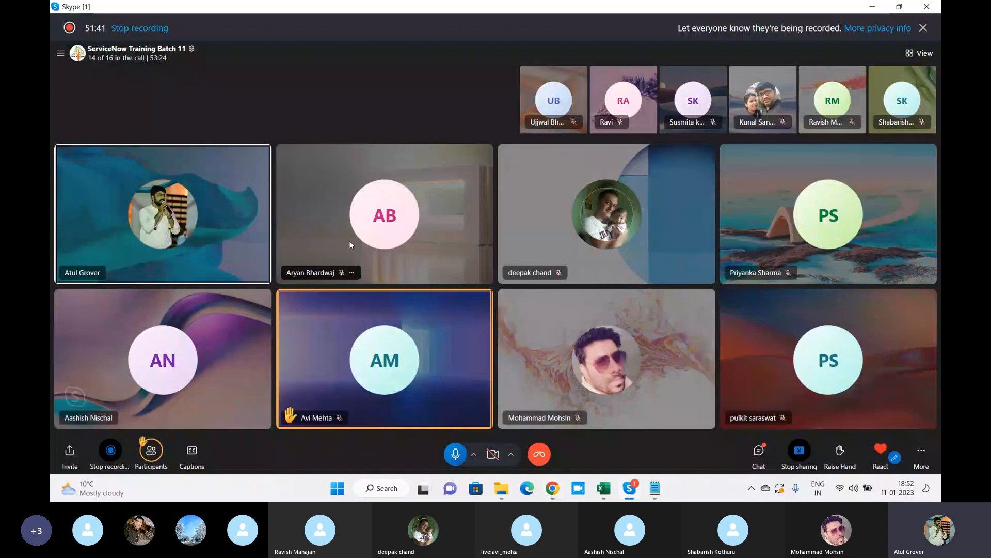
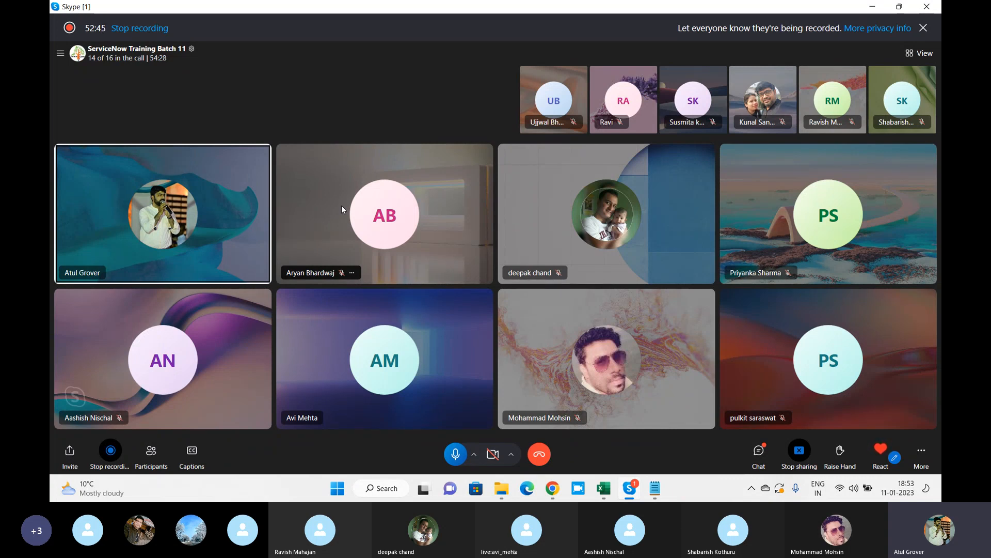
Return to the browser and go back to the cmdb_query_builder_read role record.
key(alt+Tab)
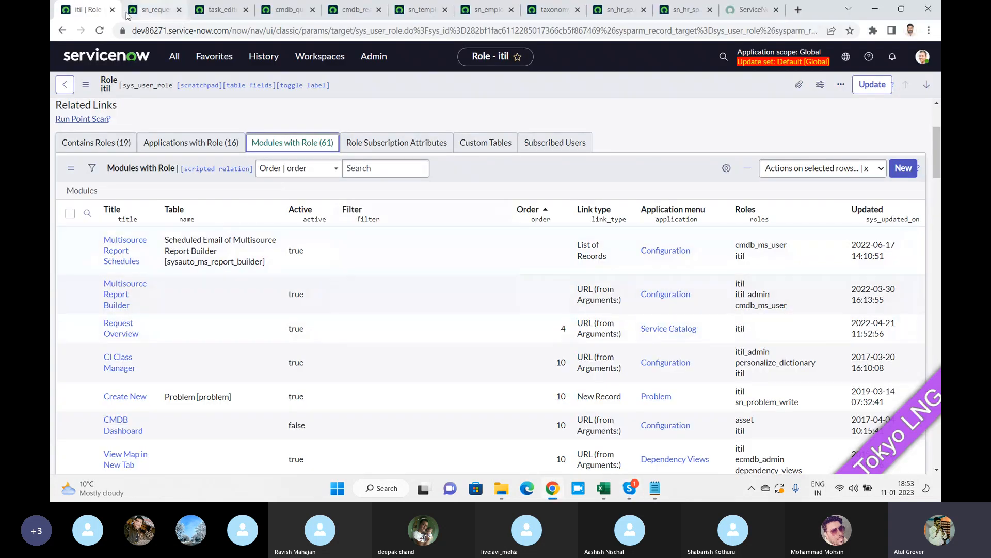
click(71, 89)
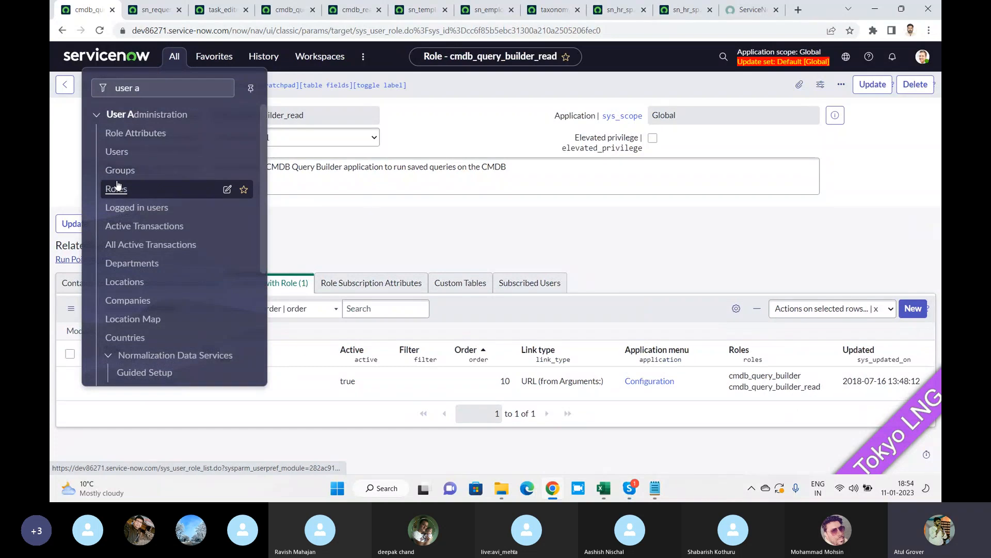
Open the Roles list and filter role names by *write.
click(117, 184)
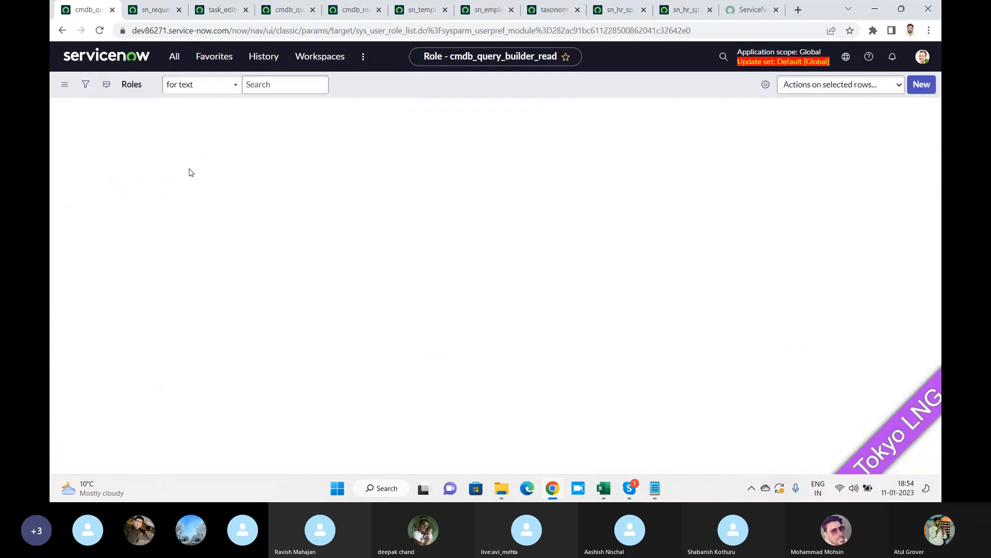
click(154, 146)
text(*)
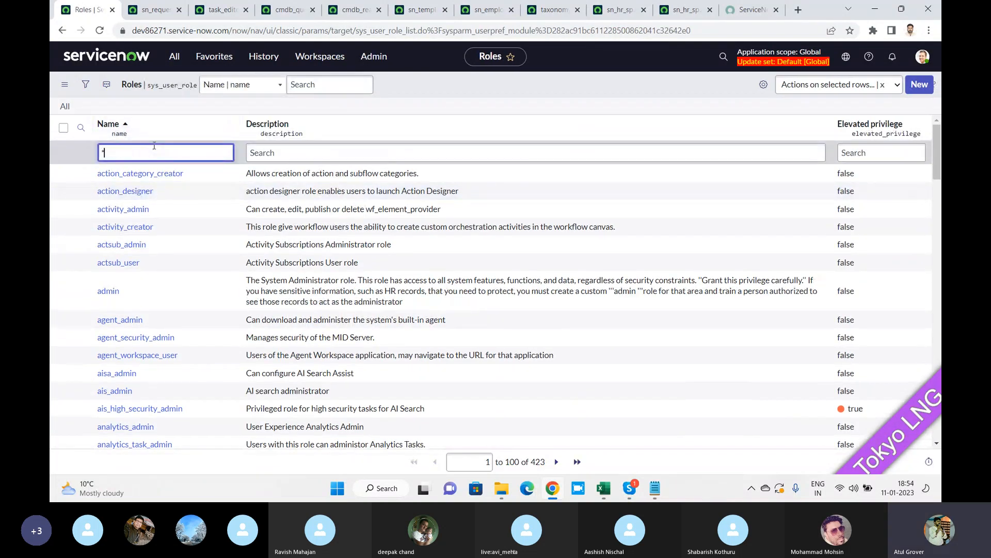
text(write)
key(Return)
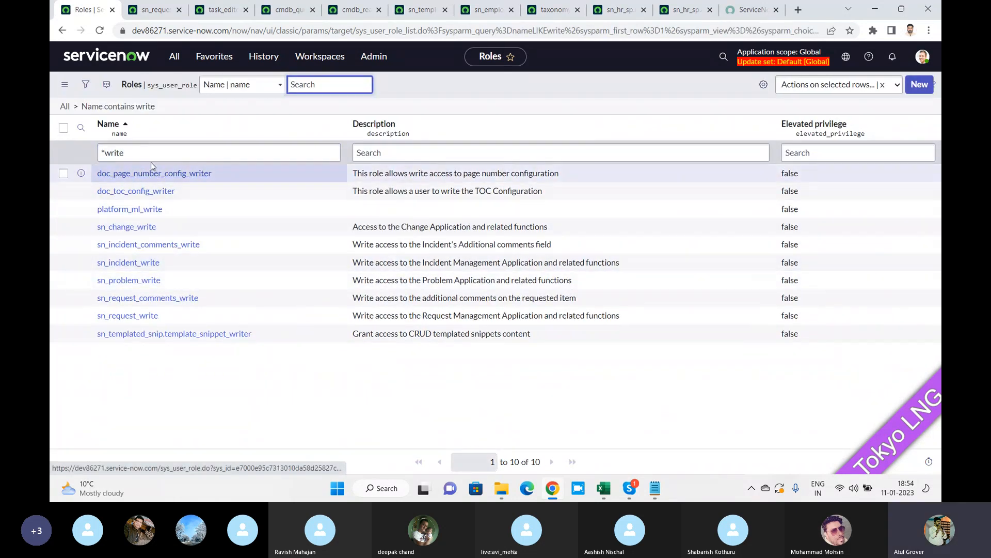
Change the name filter to *read and scroll through the 38 matching roles.
click(150, 158)
key(BackSpace)
key(BackSpace)
key(BackSpace)
text(read)
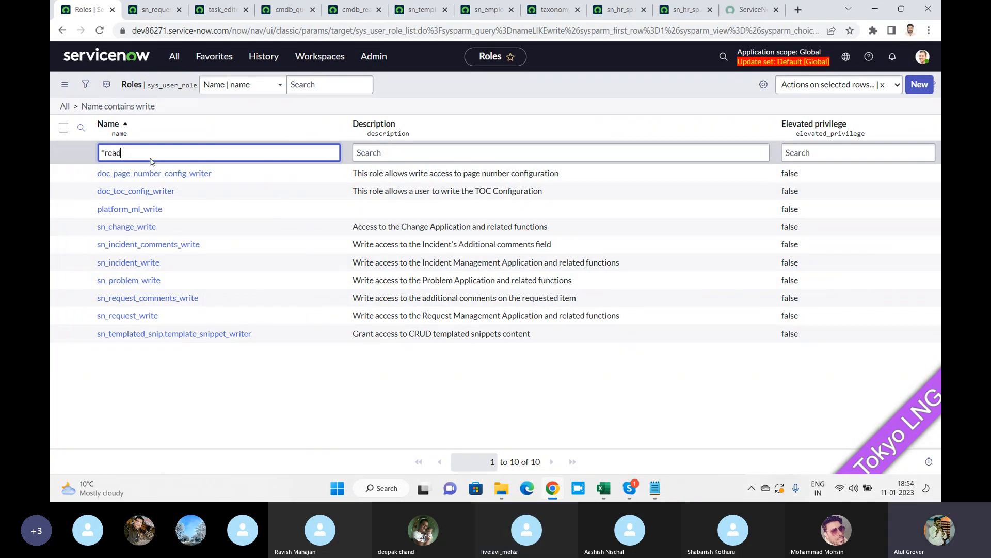
key(Return)
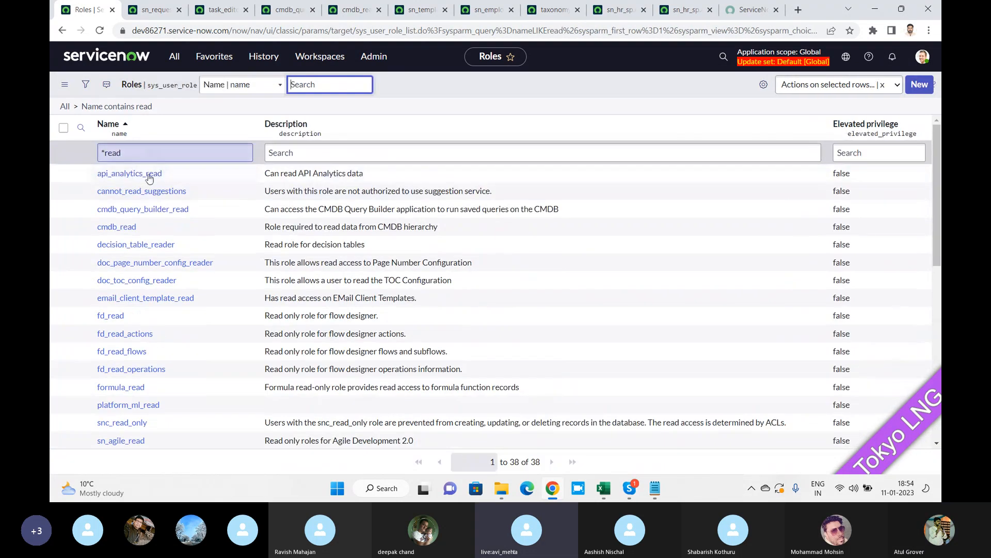
scroll(125, 270, down, 3)
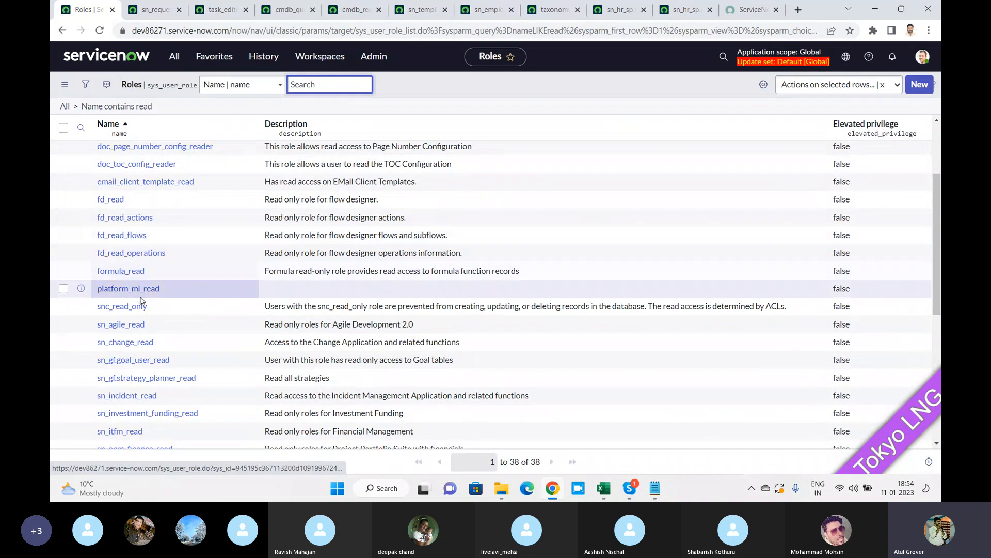
scroll(143, 287, down, 1)
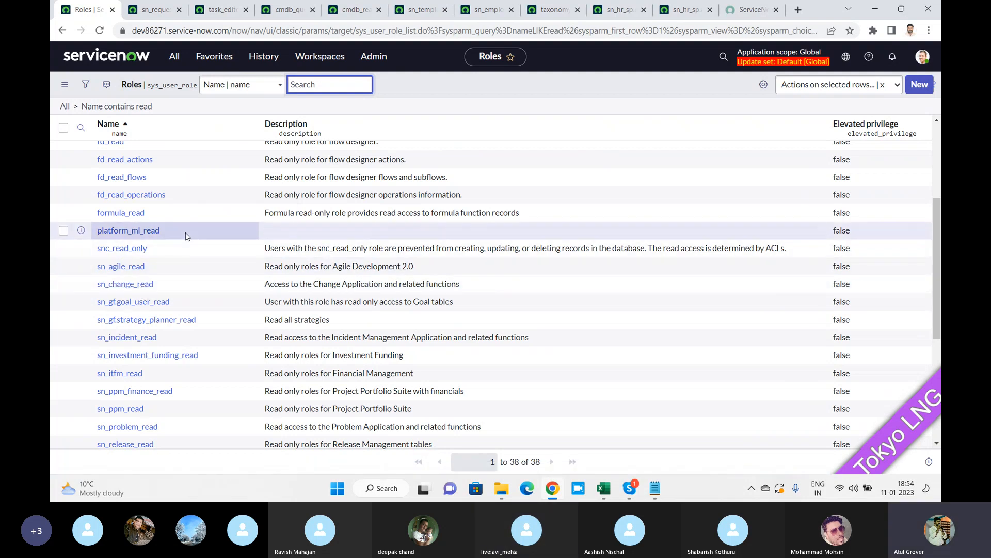
scroll(185, 232, up, 4)
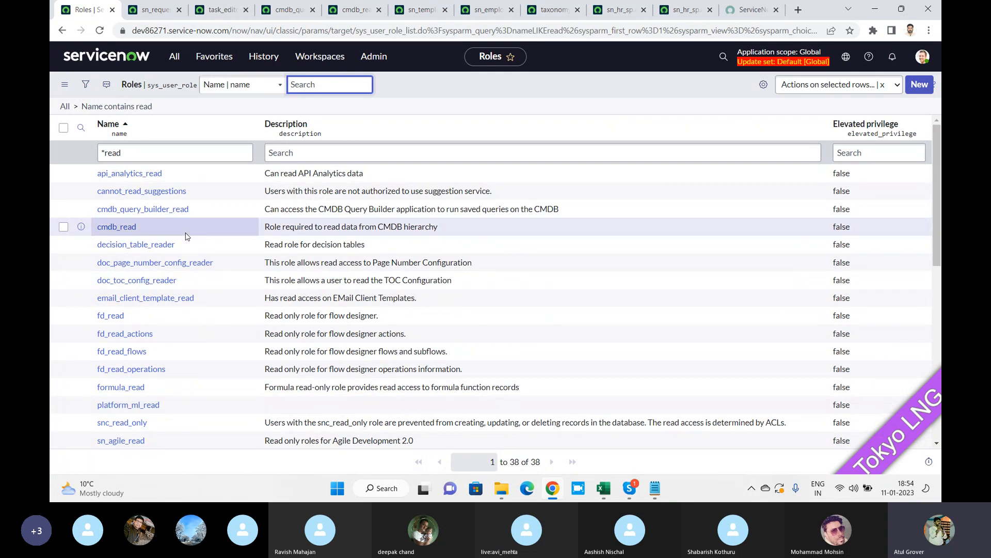
Create a role named Batch11 with Requires Subscription left Unspecified and save it.
click(926, 90)
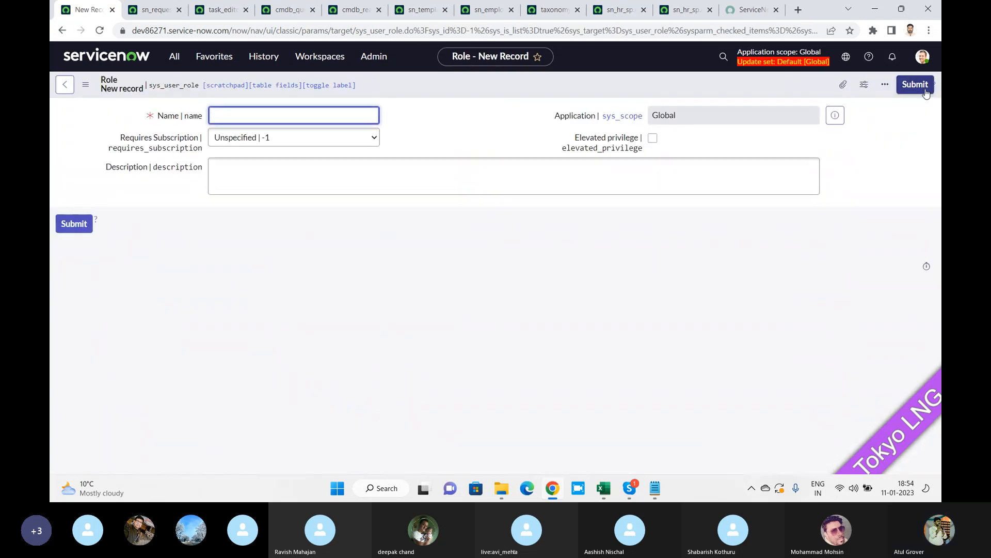
text(Batch11)
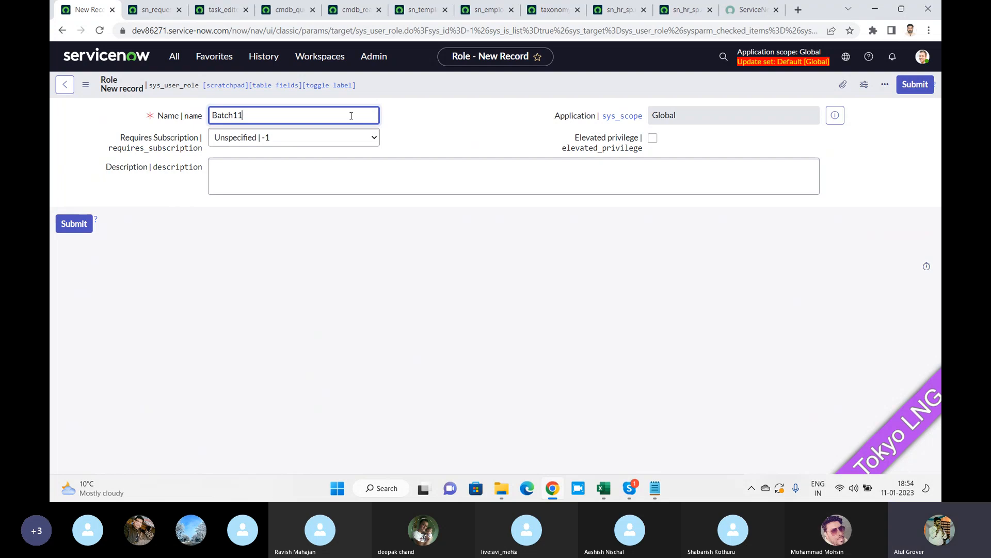
click(325, 142)
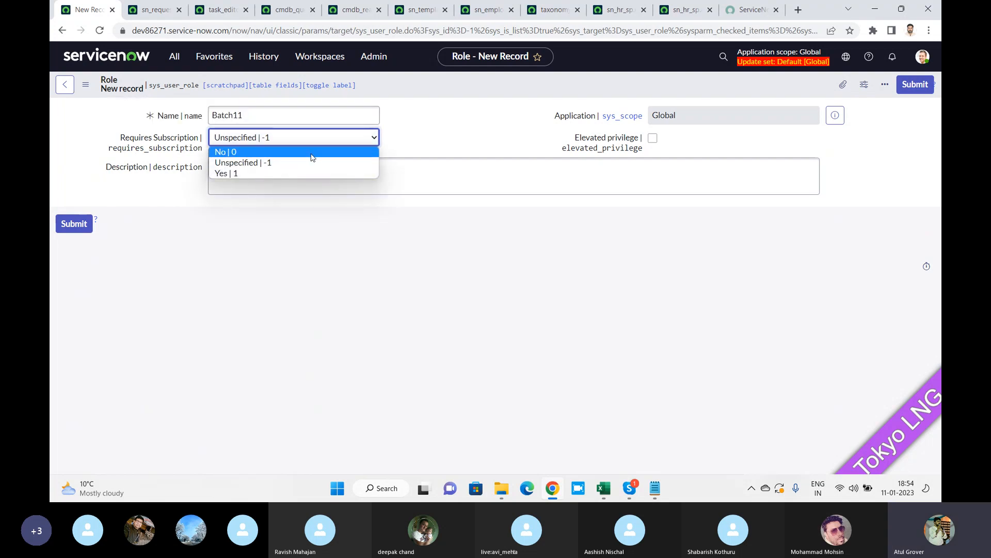
mouse_move(124, 142)
click(220, 162)
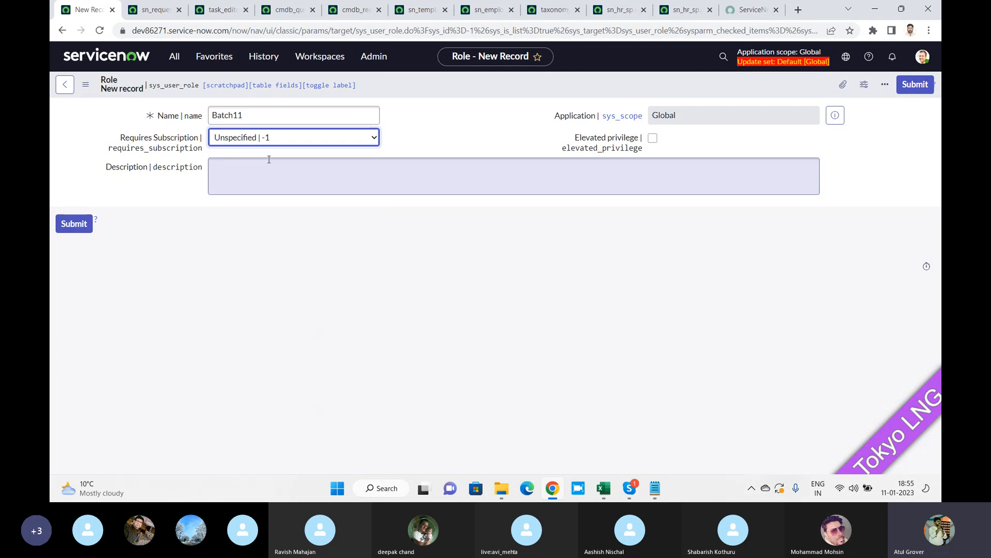
right_click(405, 88)
click(424, 95)
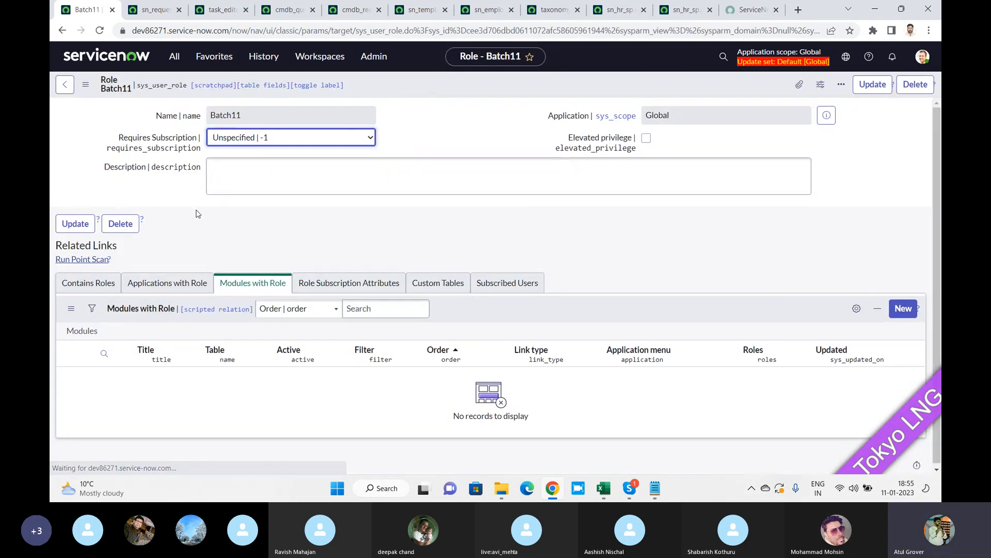
Browse Batch11's Contains Roles, Applications with Role and Modules with Role lists, all empty.
click(88, 287)
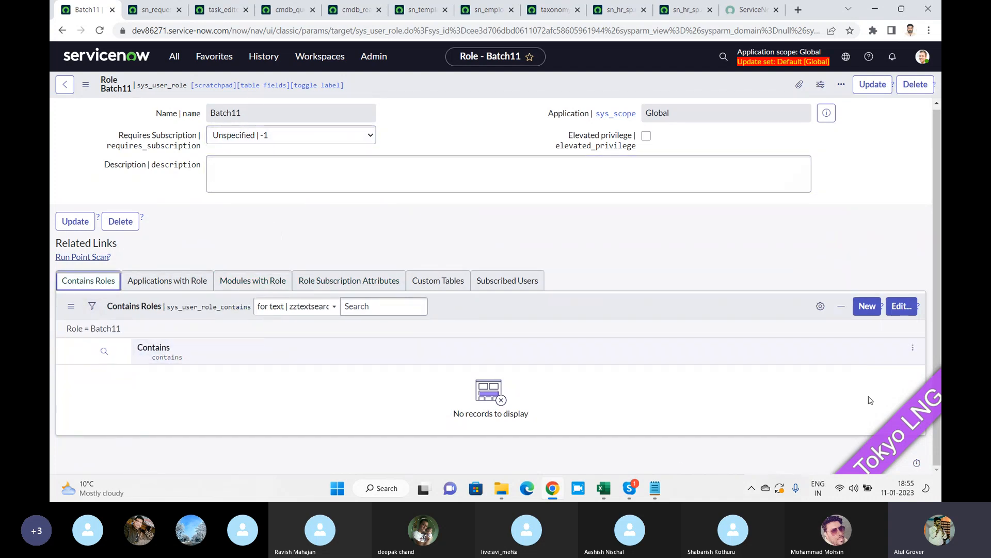
click(174, 289)
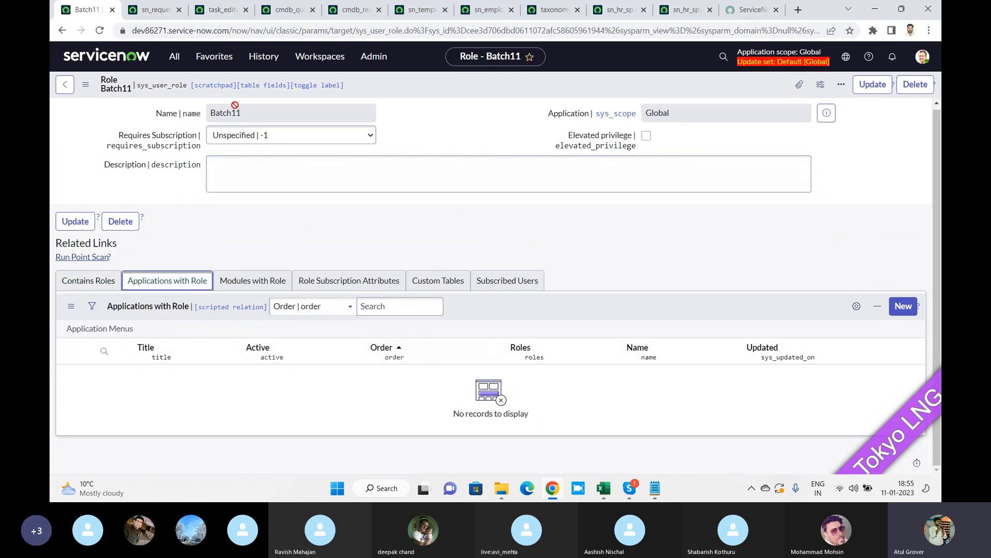
click(246, 289)
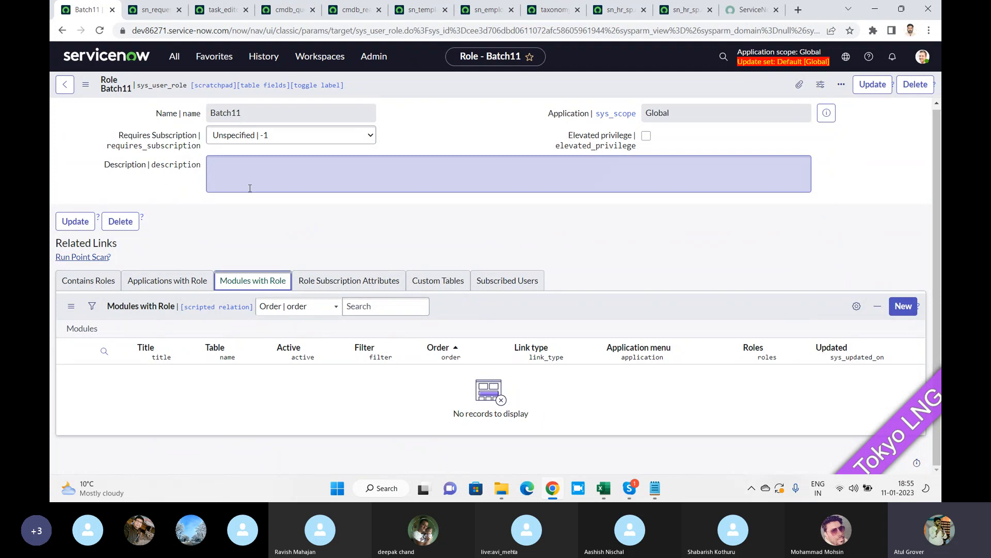
click(896, 307)
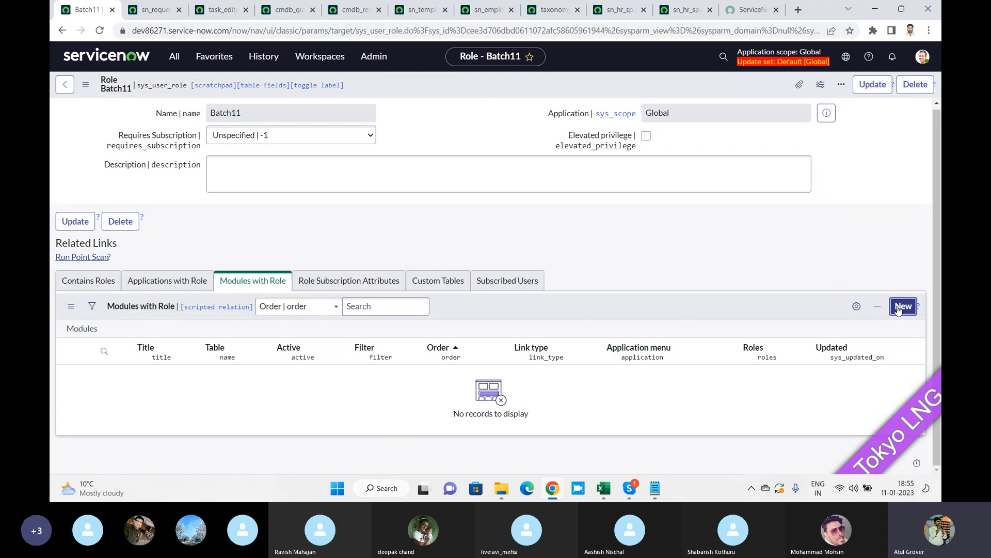
click(170, 283)
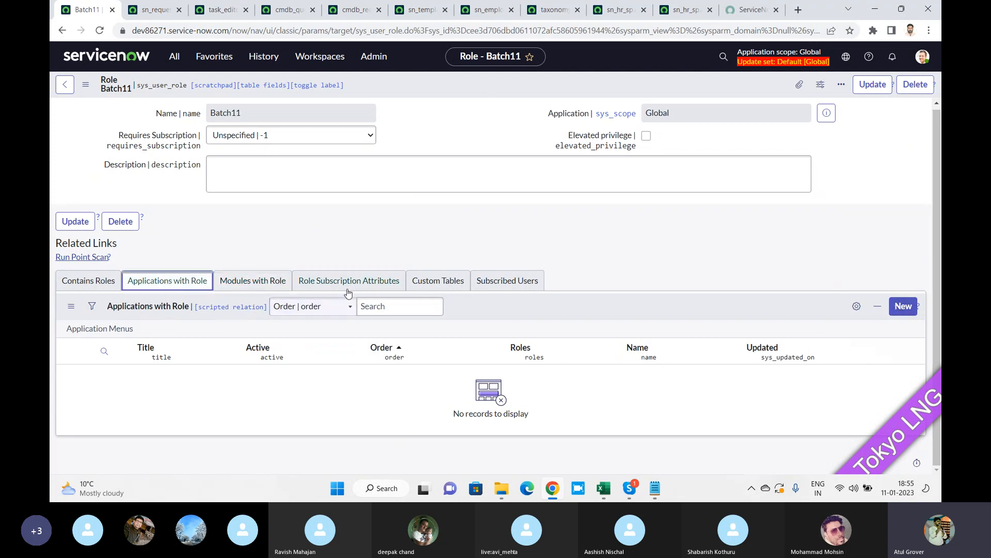
click(901, 310)
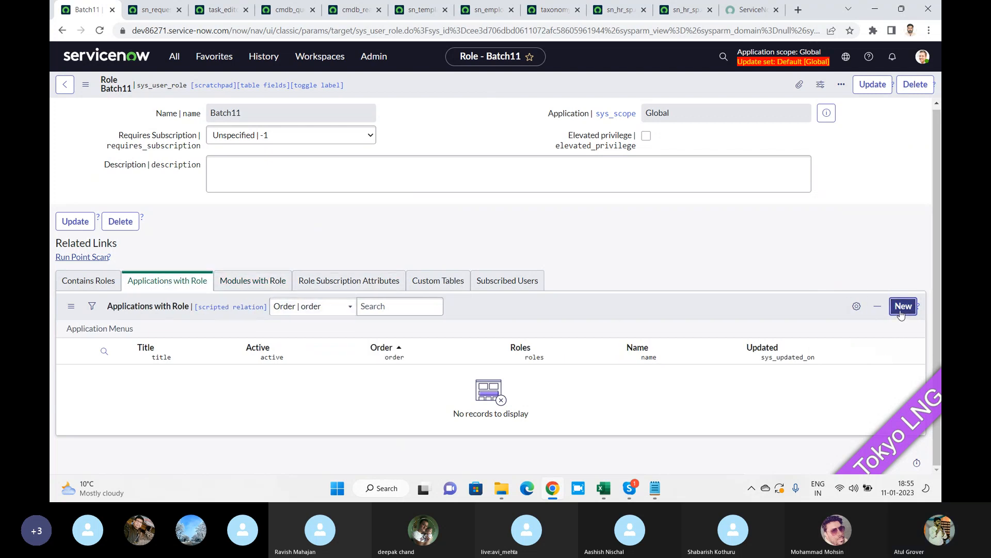
click(312, 168)
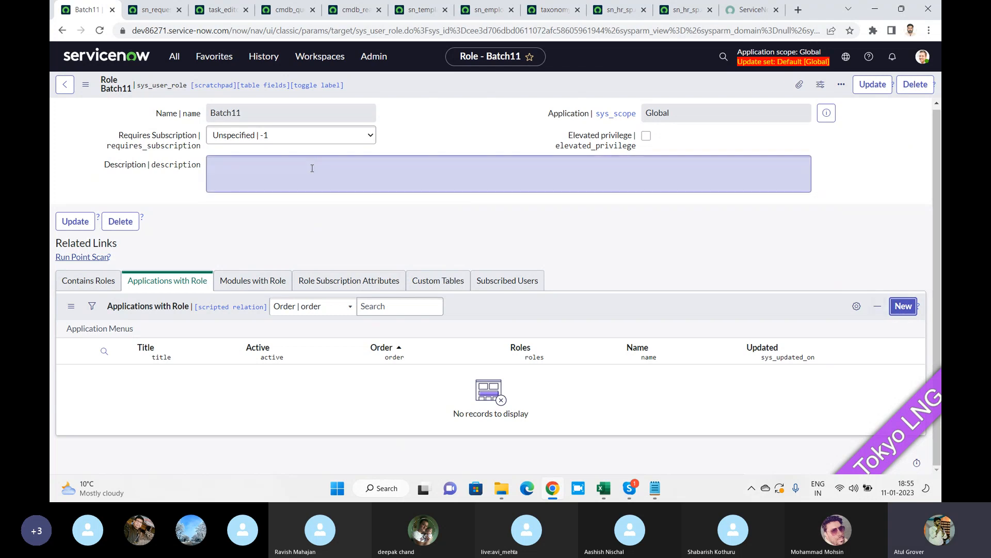
click(325, 235)
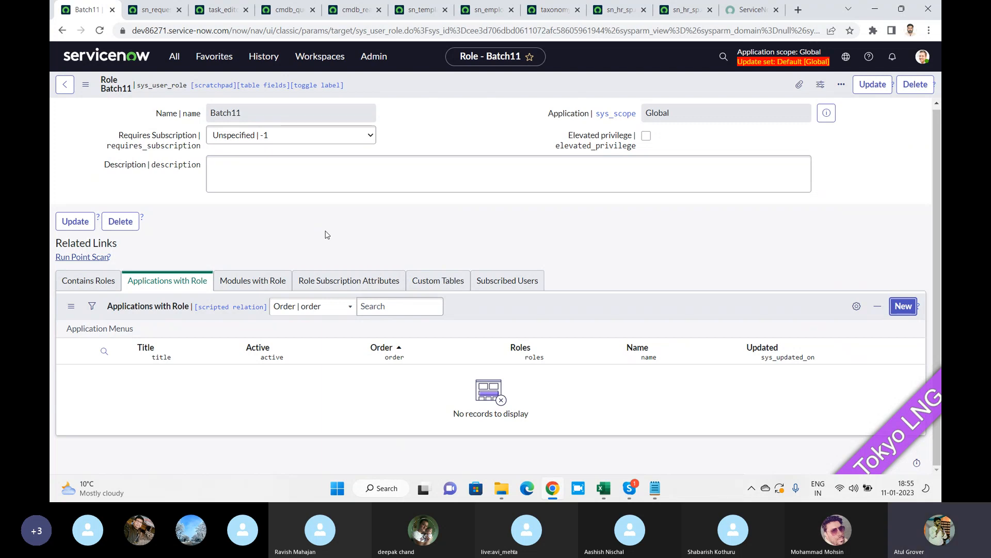
Tick Elevated privilege on the Batch11 role, then open and close the profile menu.
click(646, 136)
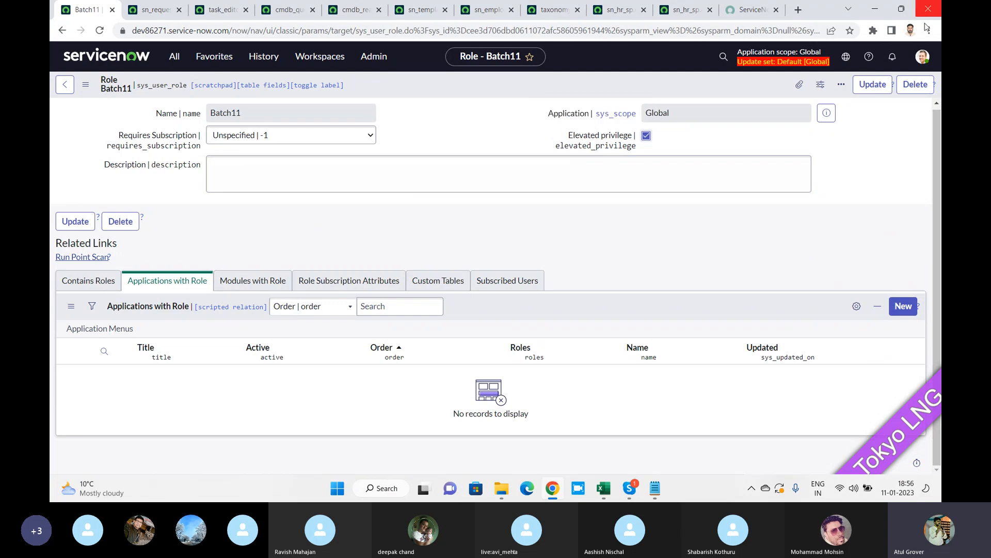
click(922, 57)
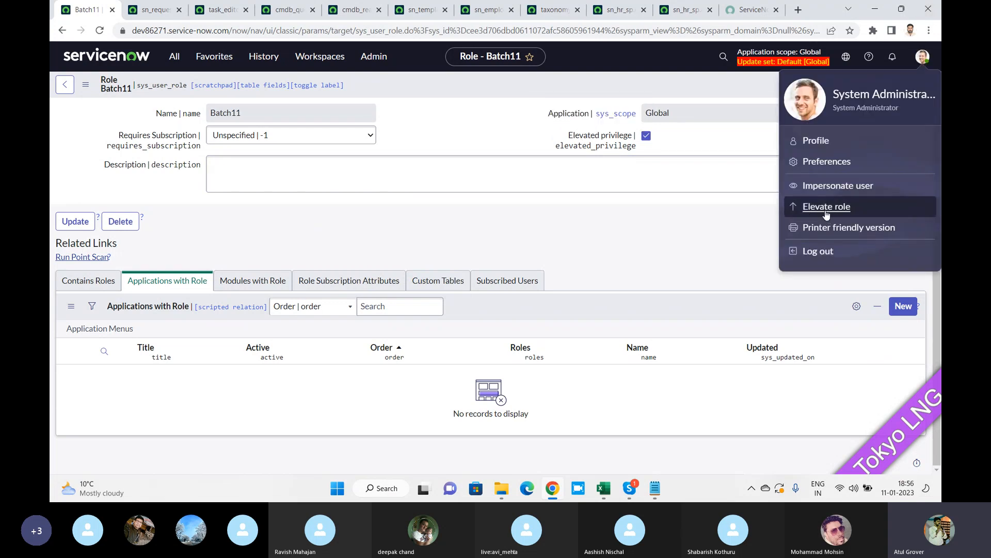
click(507, 128)
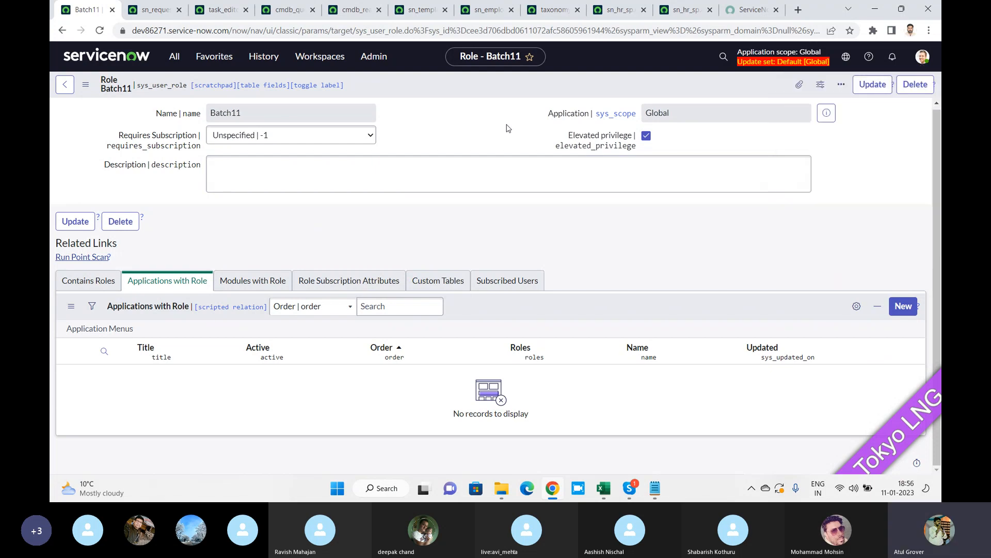
Leave the role form for User Administration > Groups, then switch to Skype.
click(174, 56)
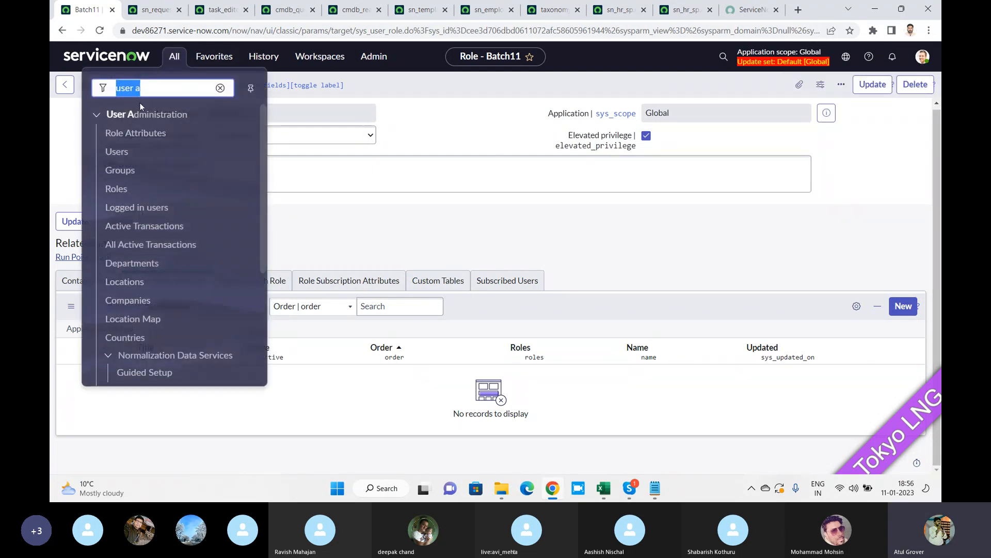
click(124, 177)
click(573, 303)
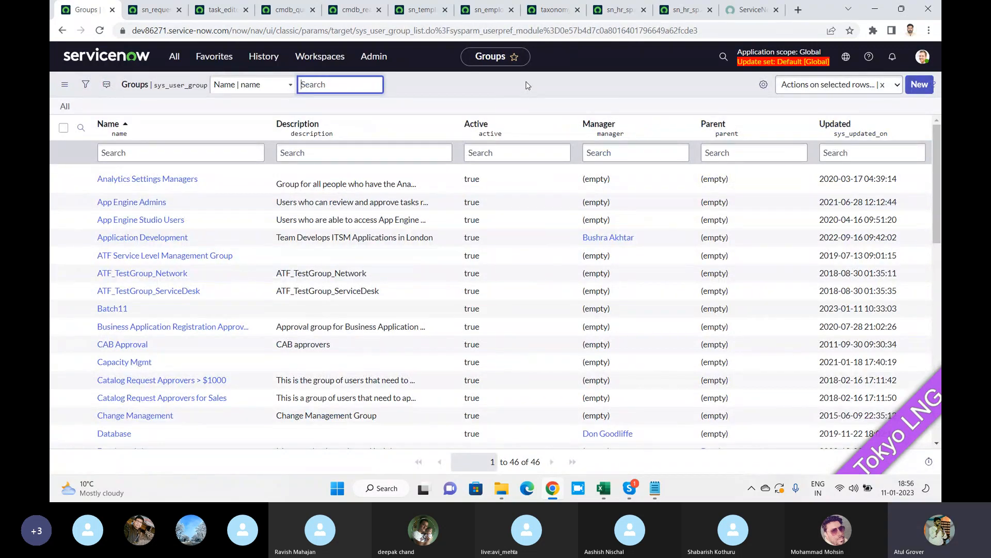
key(alt+Tab)
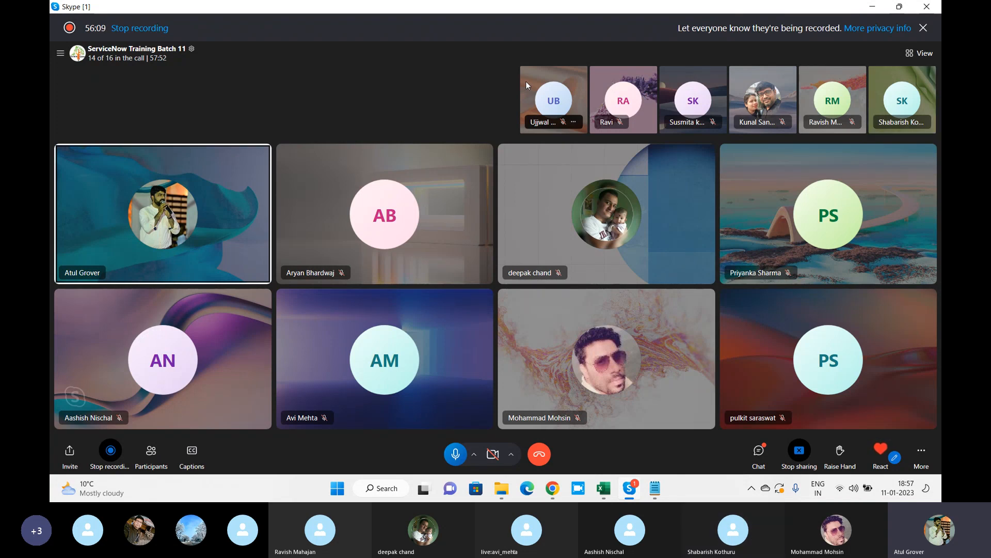
Switch back to the ServiceNow Groups list showing the Batch11 group.
key(alt+Tab)
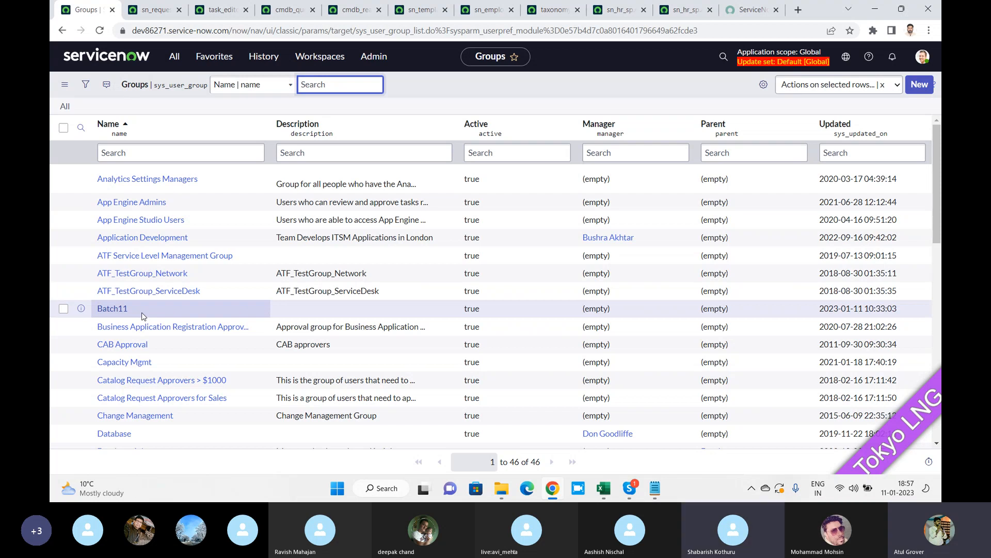
Bring the Skype training call back to the foreground.
key(alt+Tab)
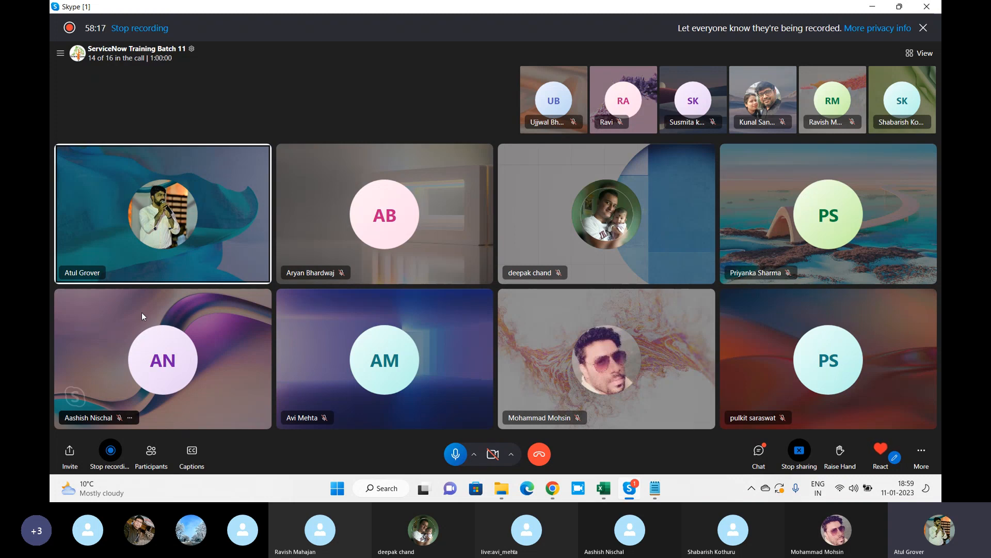
Open the call chat and look through the posted list of attendee names.
click(759, 451)
scroll(826, 276, up, 3)
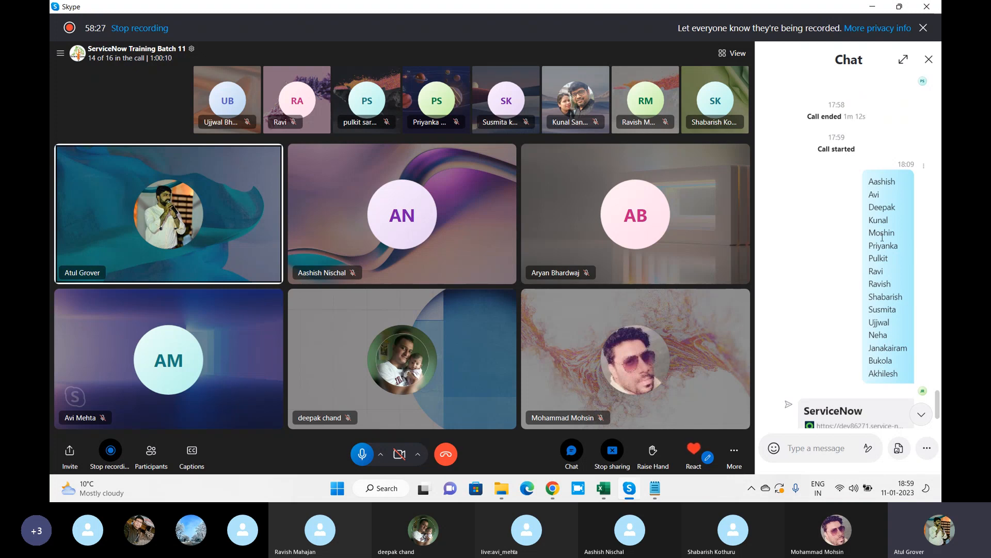
drag(883, 222, 879, 222)
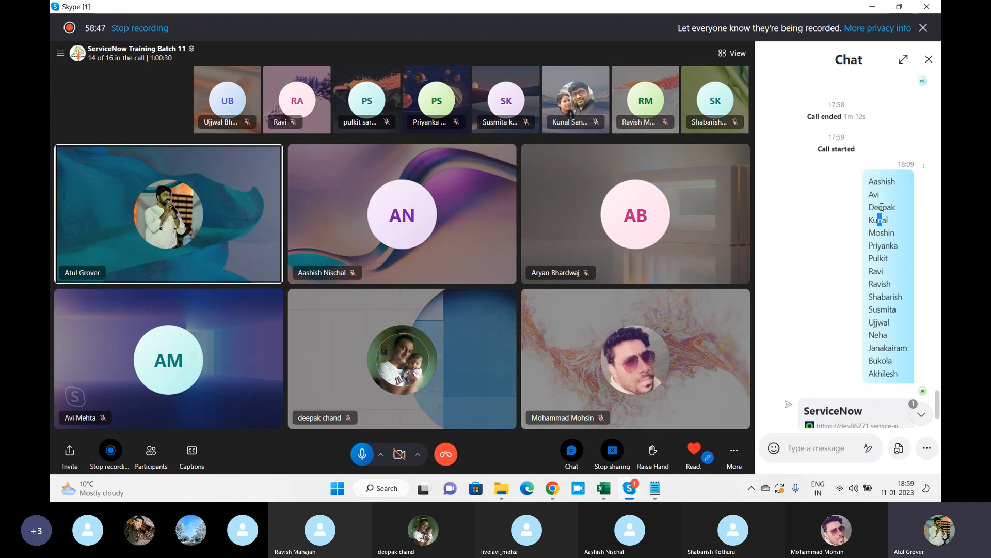
scroll(882, 207, down, 1)
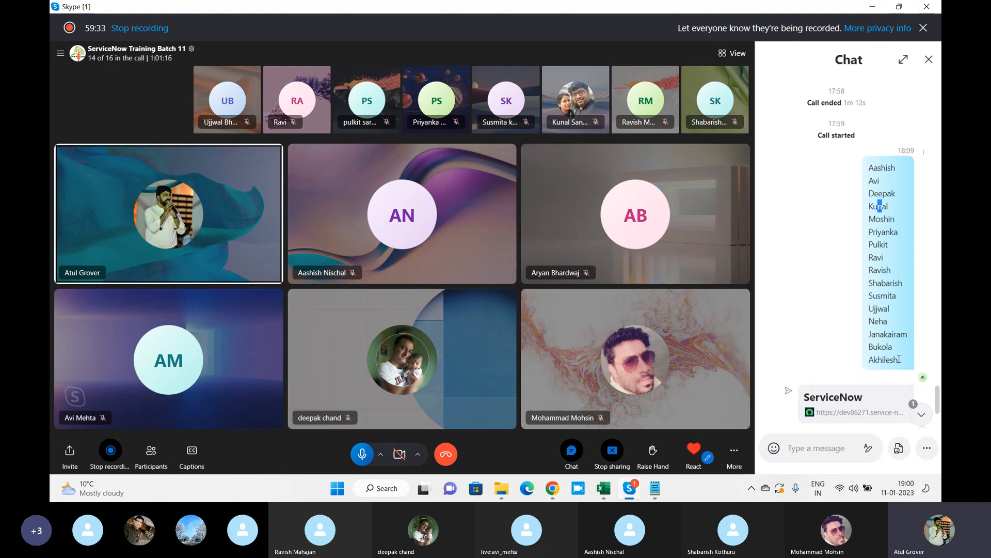
Scroll to the latest chat messages and close the chat panel.
scroll(814, 361, down, 4)
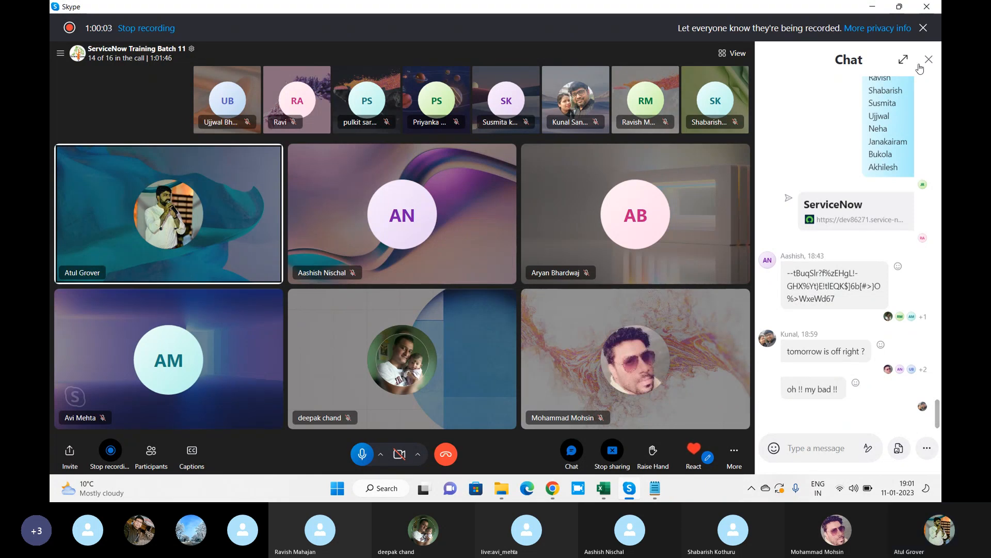
click(928, 61)
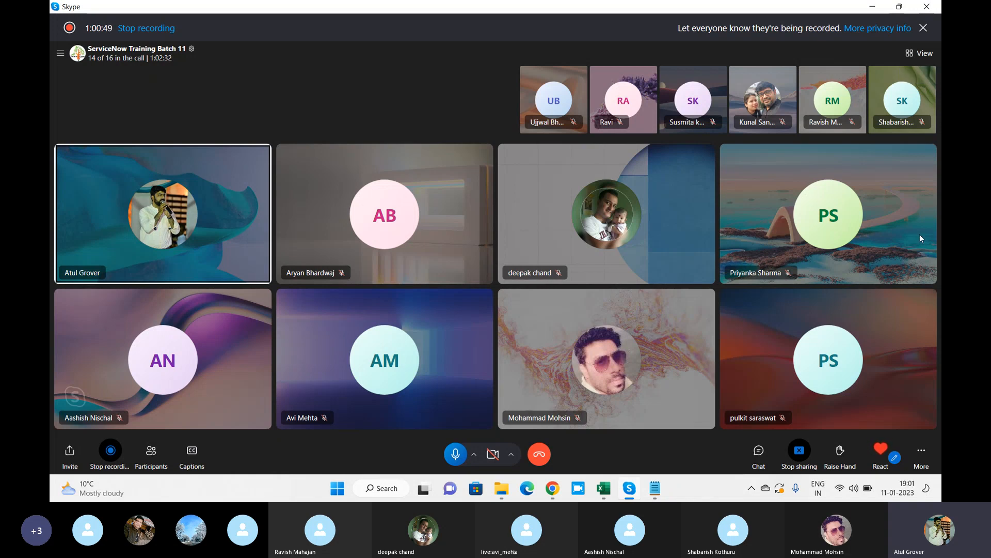
Return to Chrome and open User Administration > Roles, listing 424 roles.
click(552, 488)
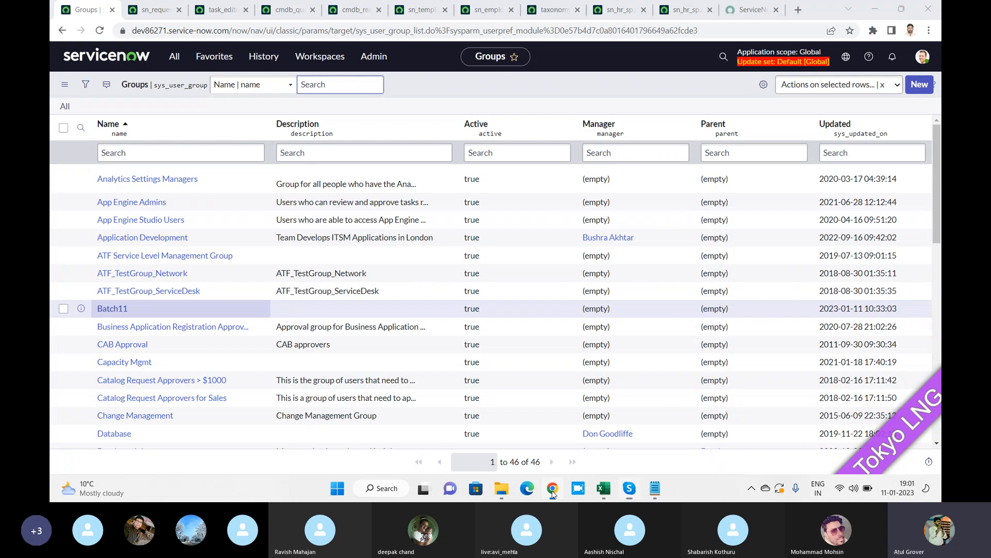
click(175, 57)
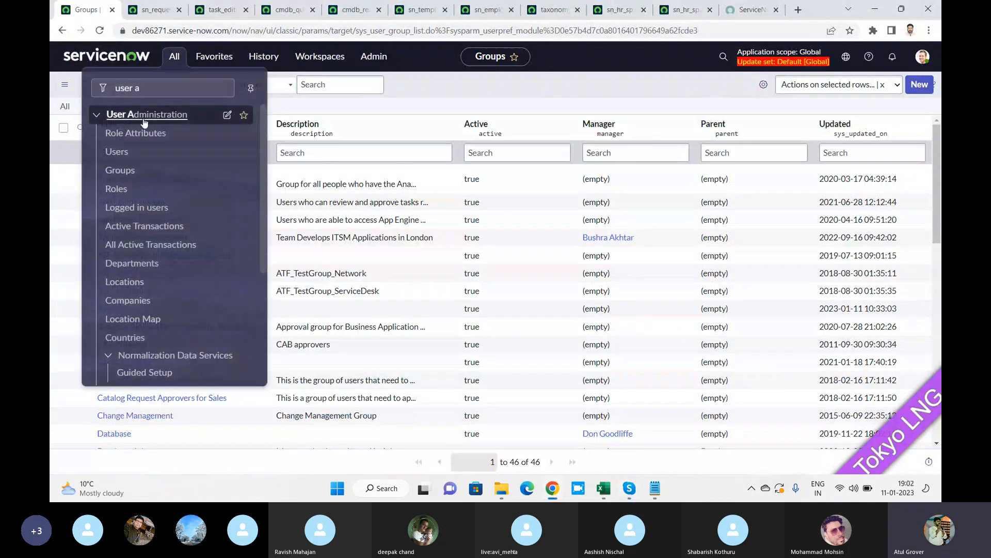
click(118, 189)
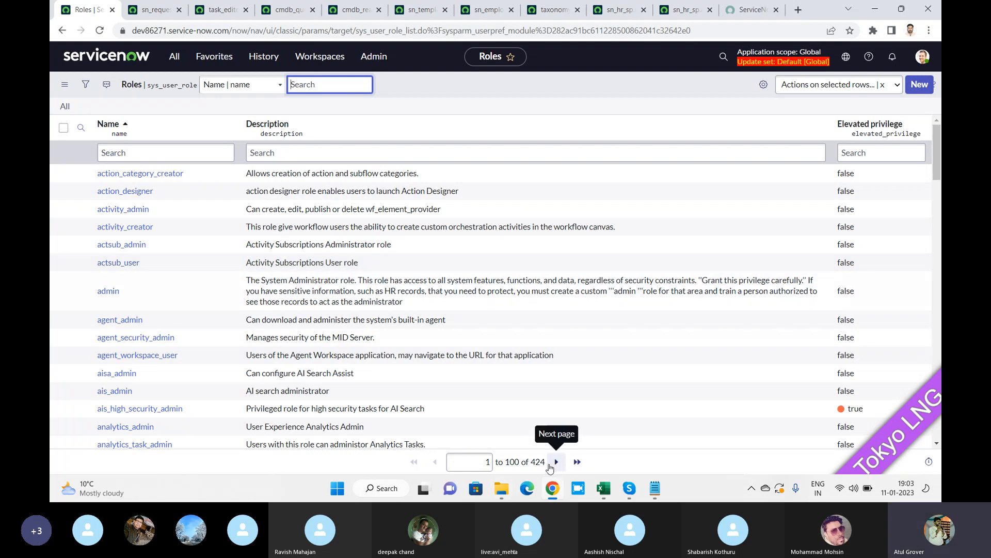
Review the roles down to the app and assessment entries, then open the profile avatar menu.
scroll(187, 221, down, 2)
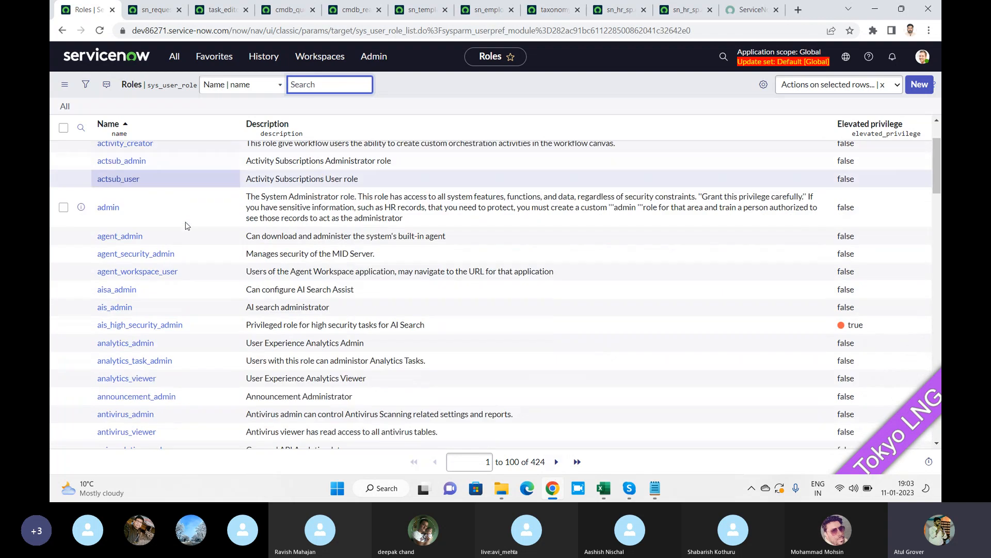
scroll(186, 226, down, 3)
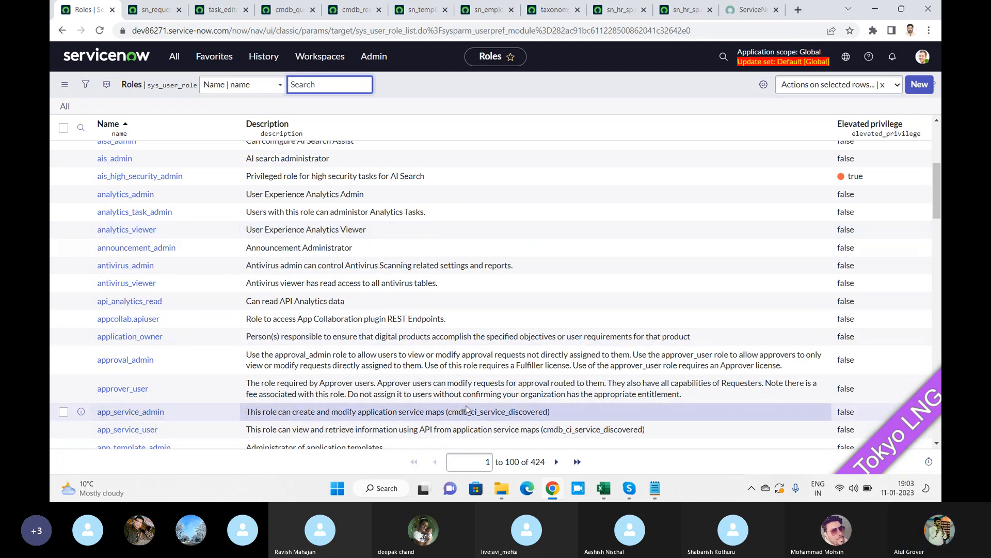
scroll(262, 382, down, 1)
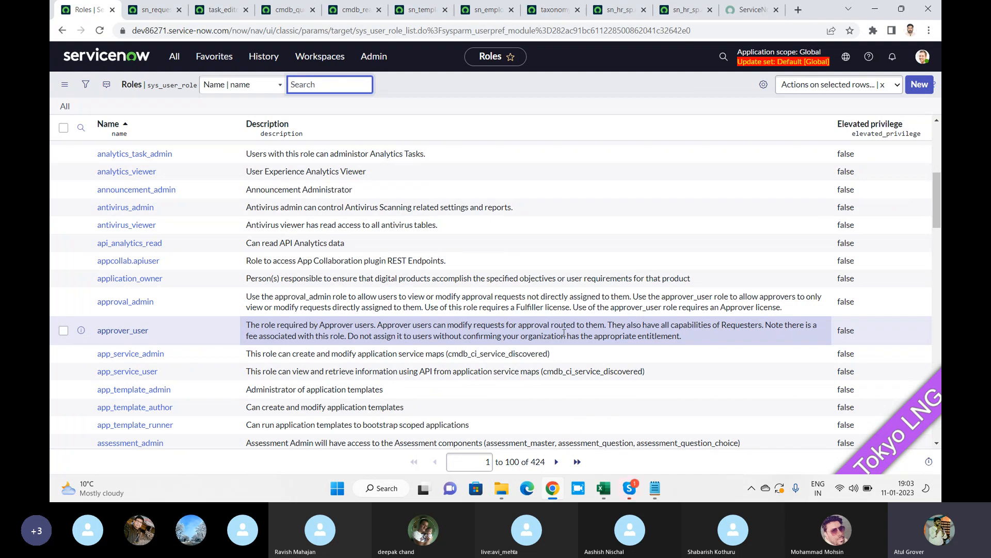
click(923, 56)
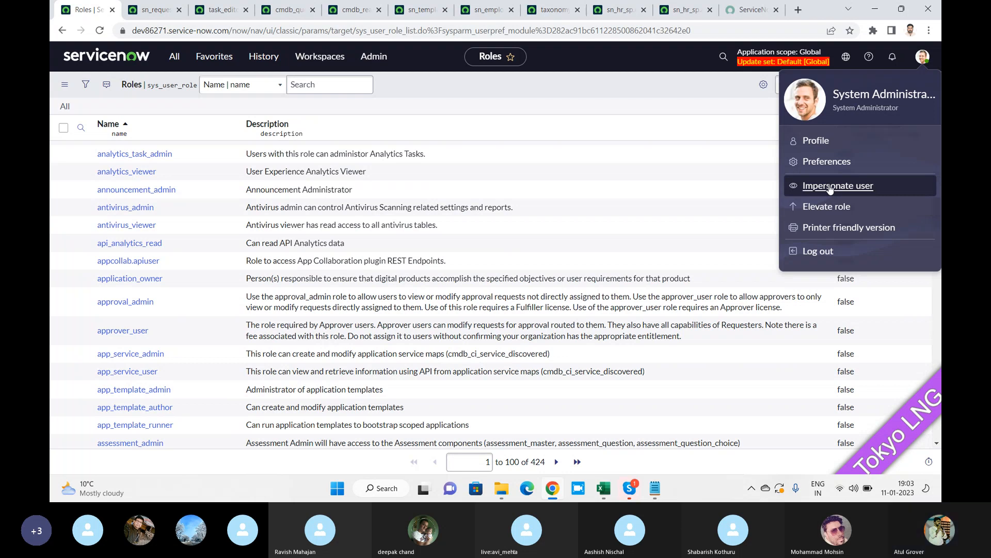
Bring the ServiceNow Training Batch 11 Skype call to the front with Alt+Tab.
key(alt+Tab)
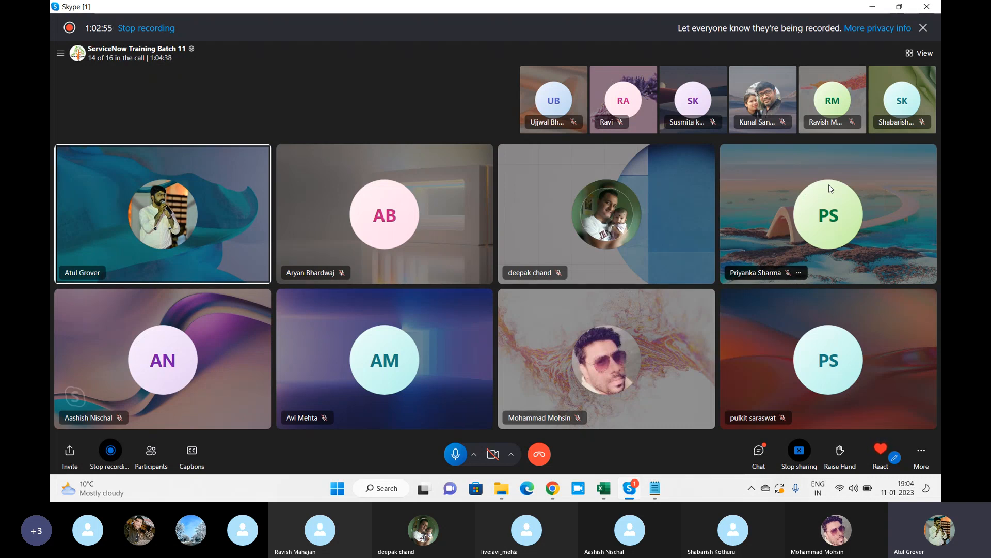
Read the Skype call's chat messages, then close the chat panel.
click(758, 451)
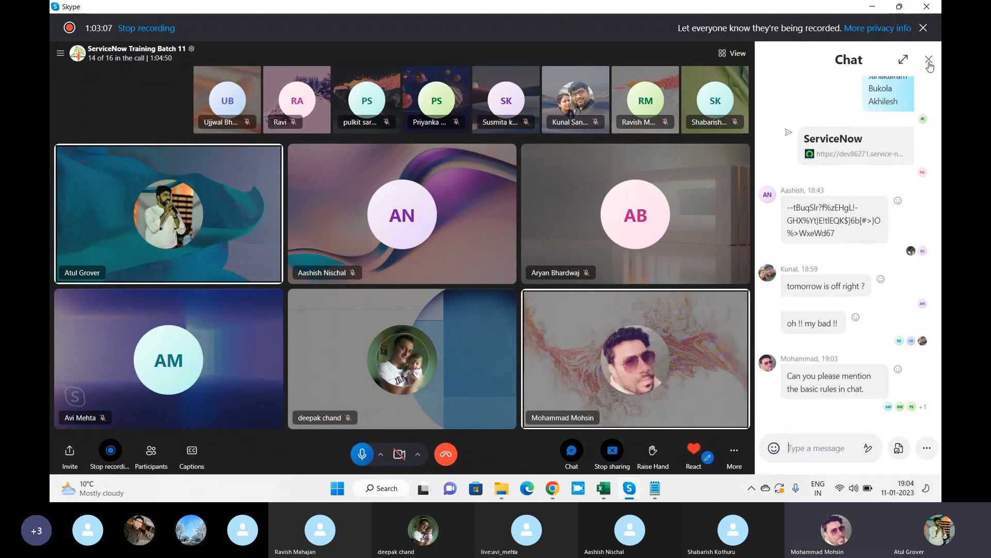
click(928, 60)
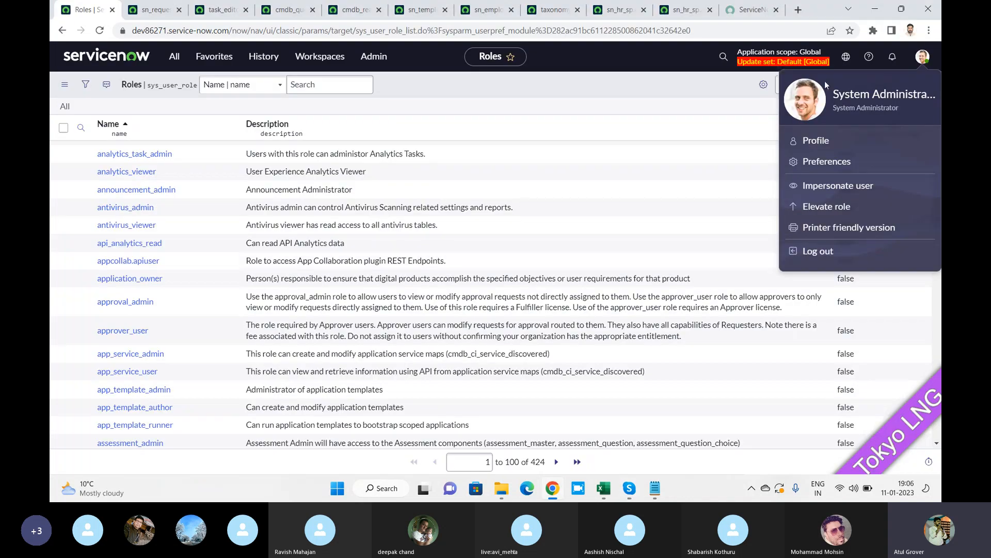
Open User Administration > Users showing 625 users, then Alt+Tab back to Skype.
click(174, 56)
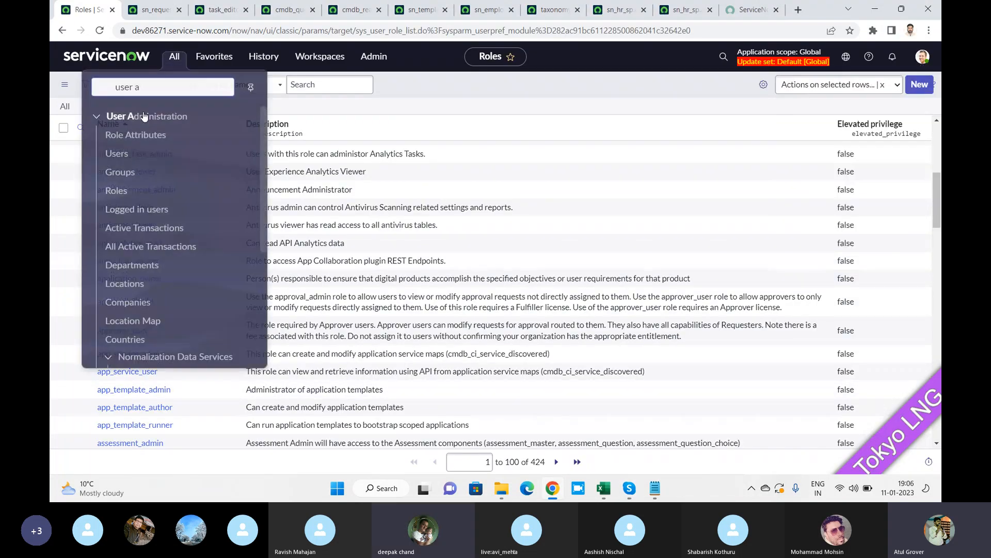
click(113, 153)
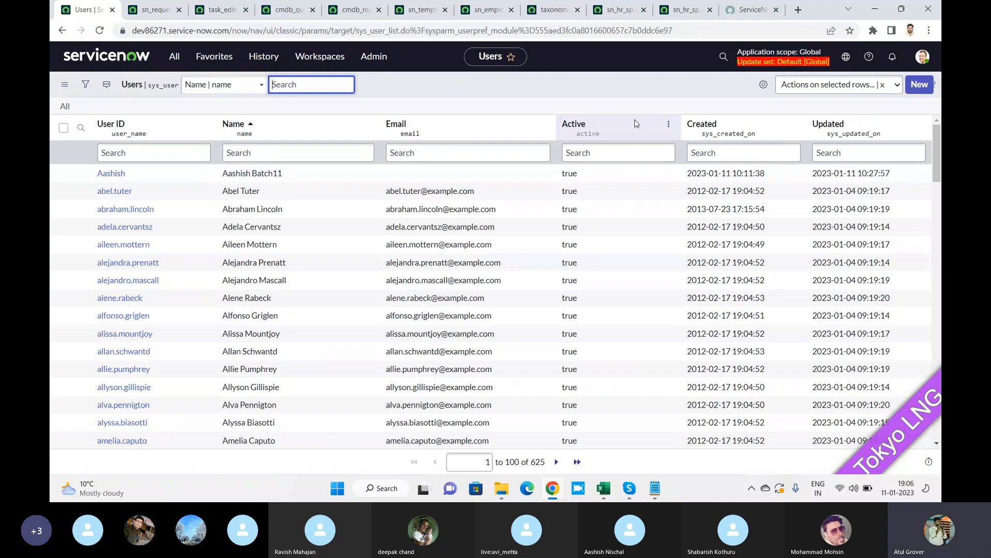
key(alt+Tab)
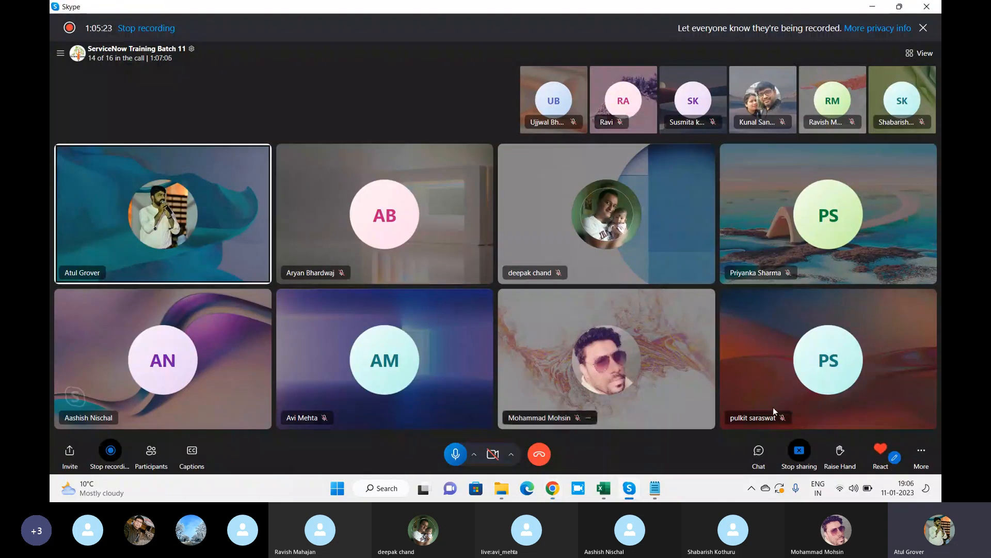
click(758, 451)
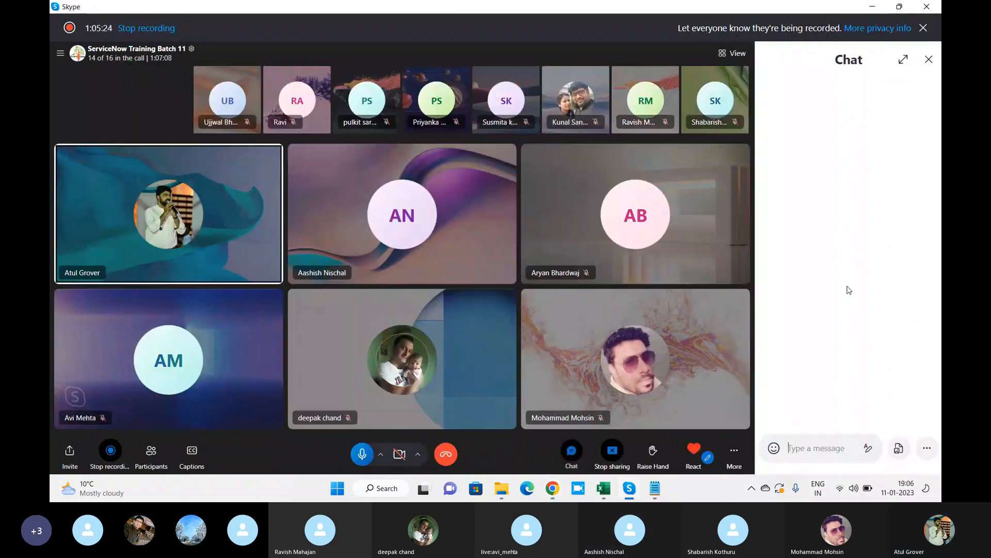
scroll(820, 258, up, 3)
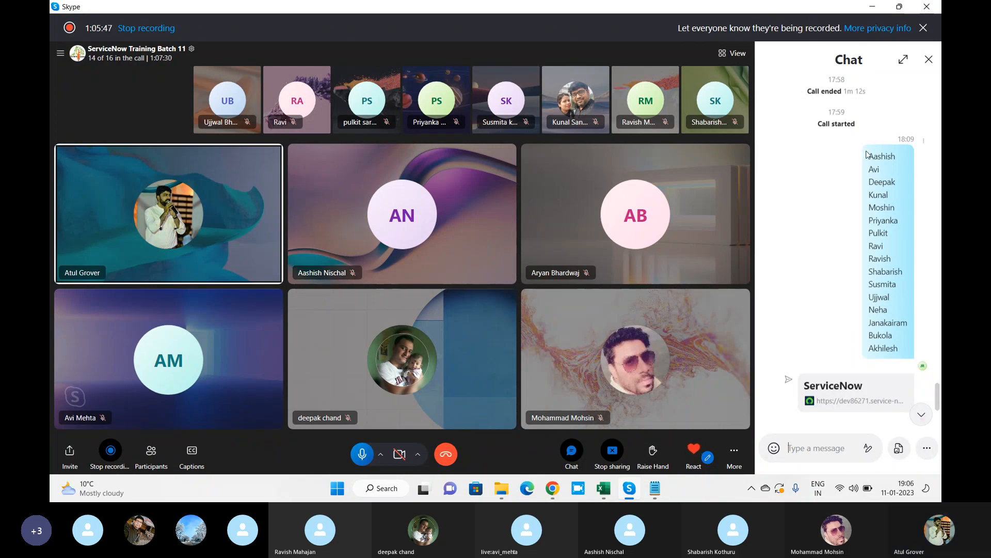
drag(869, 154, 911, 353)
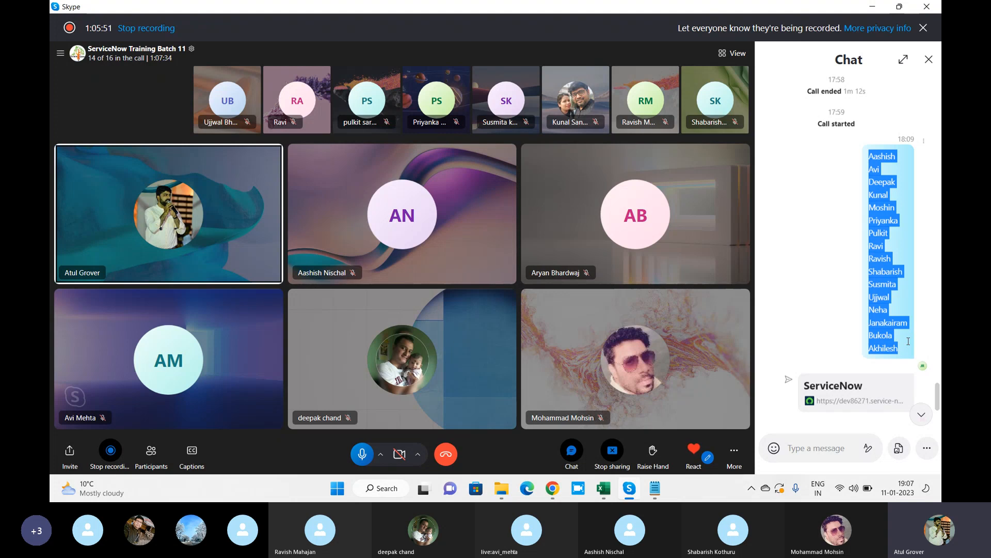
click(929, 59)
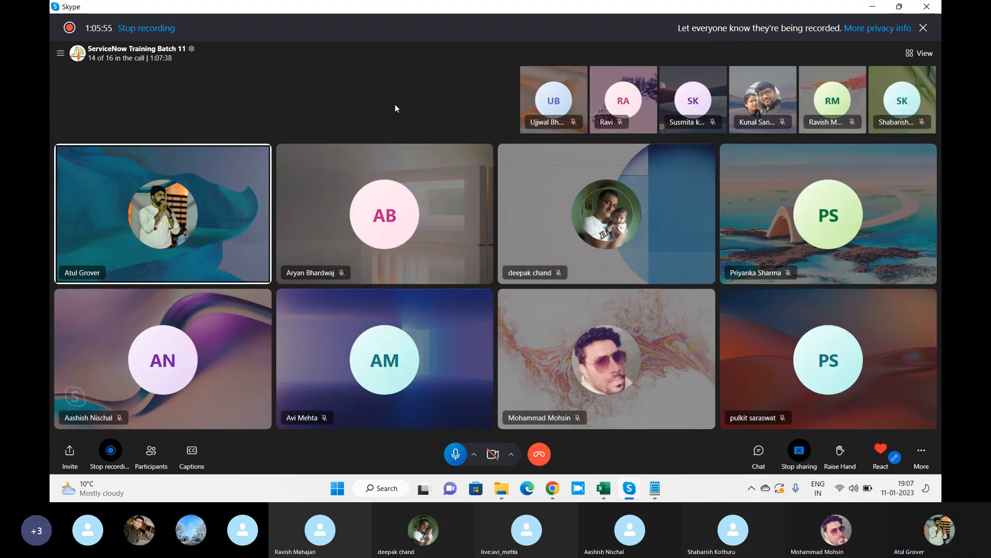